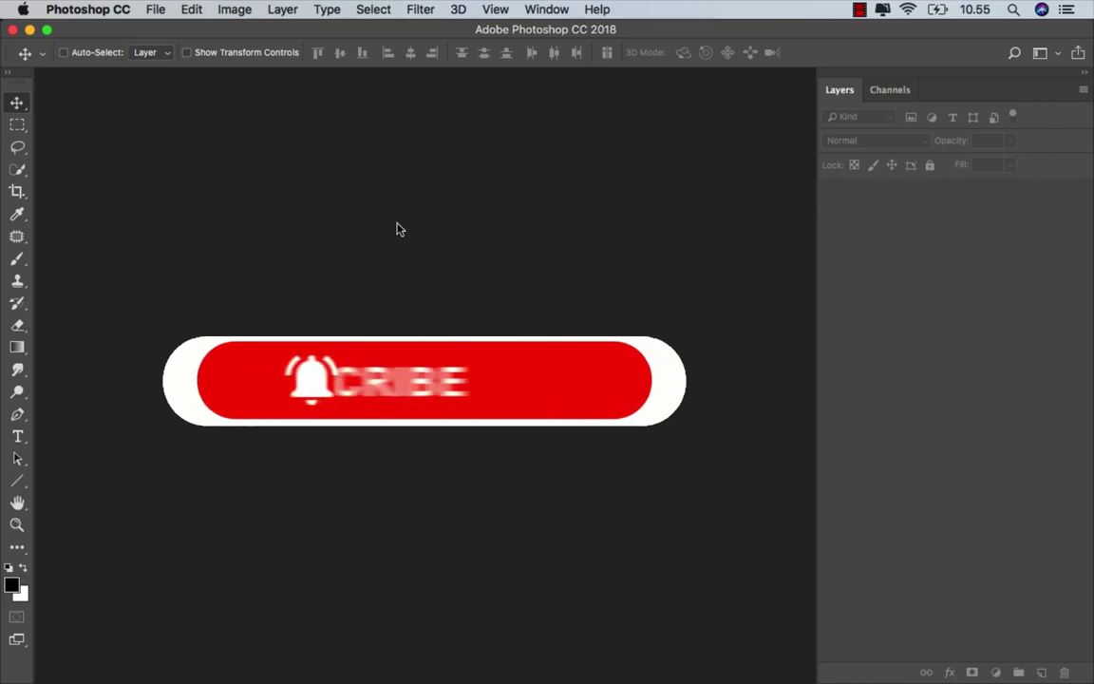
Create a new 3300 × 4000 px, 300 ppi document and fit it on screen.
left_click(157, 12)
left_click(190, 33)
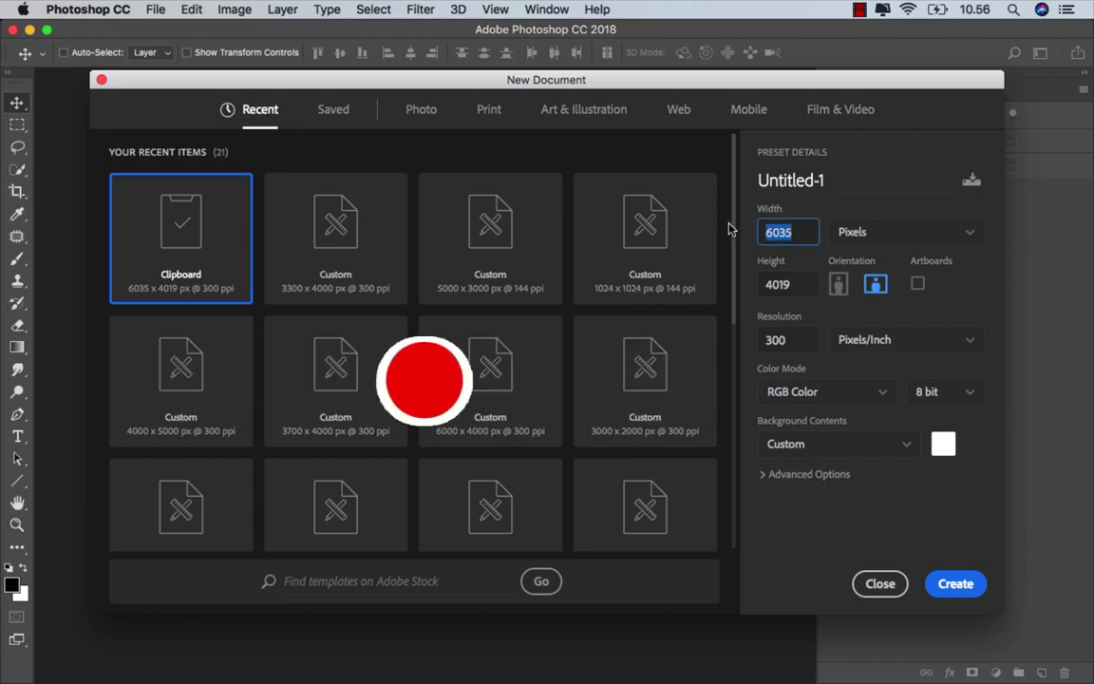
type("3300")
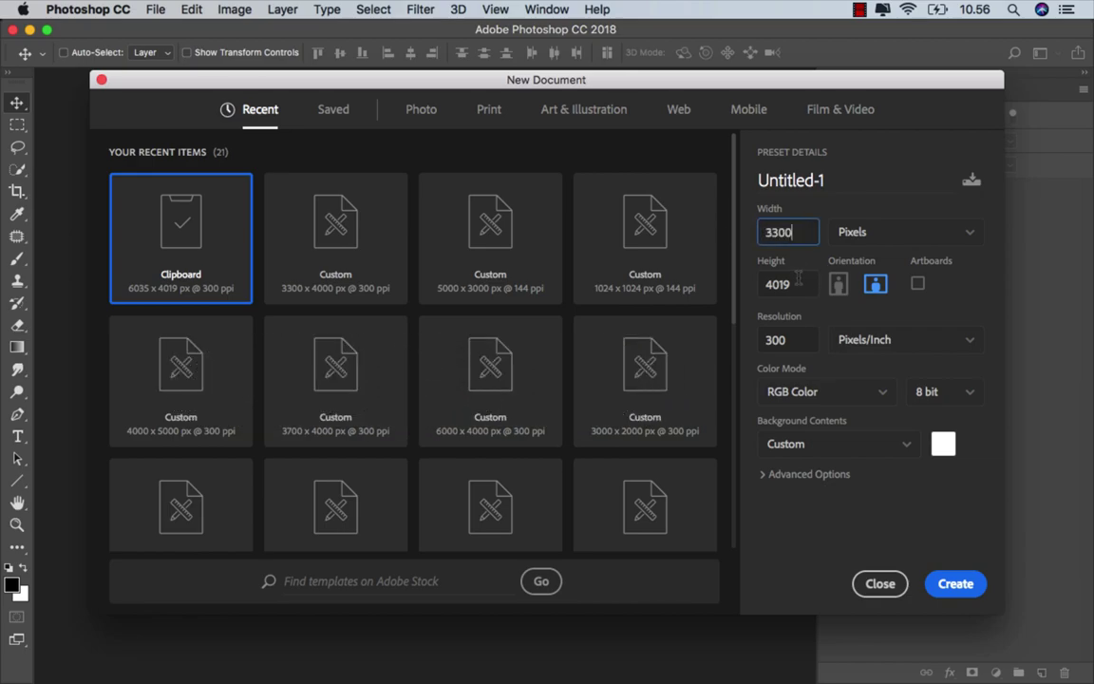
key("Tab")
type("4")
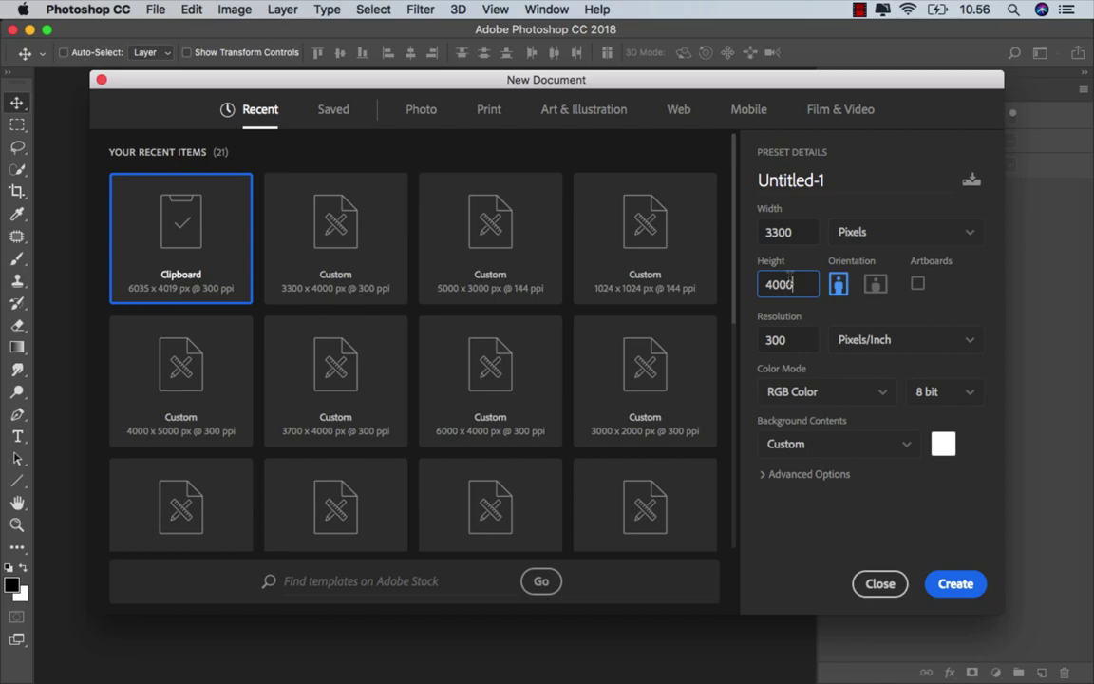
left_click(955, 583)
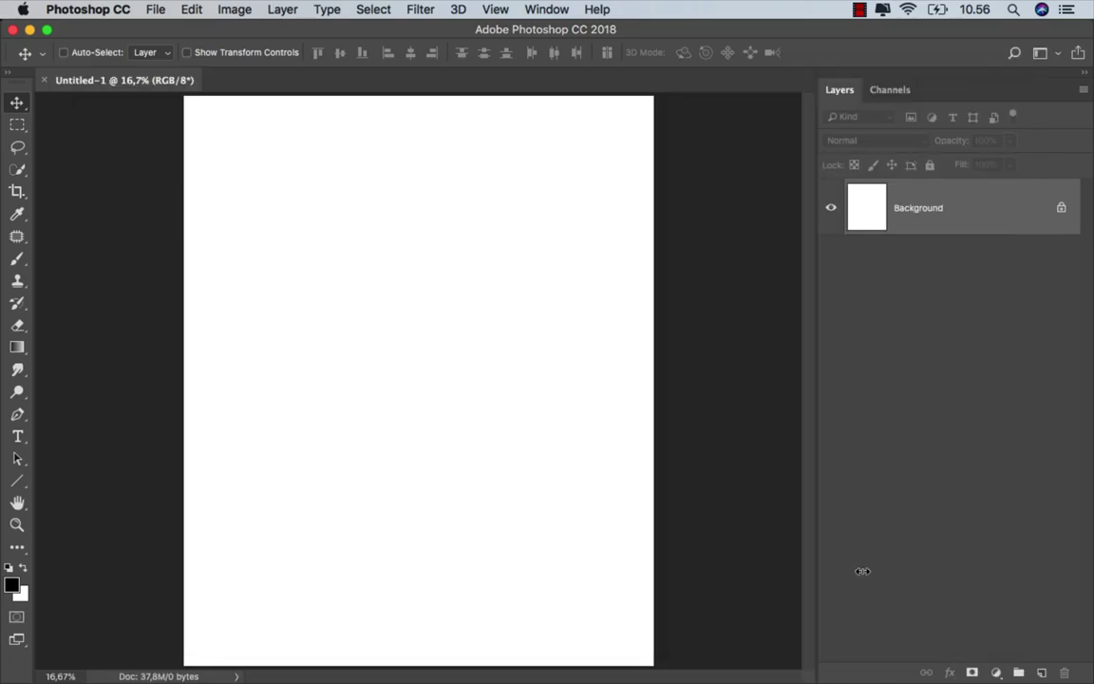
key("super+0")
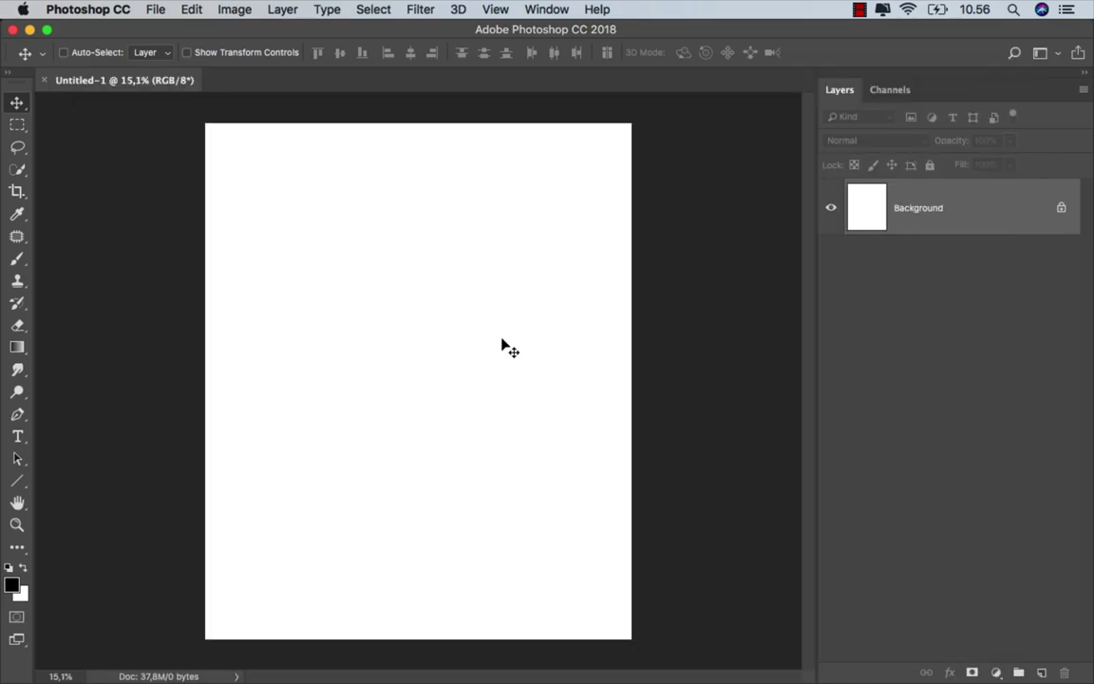
Place the eggstockhdr0334 alley photo and stretch it to fill the whole canvas.
left_click(382, 639)
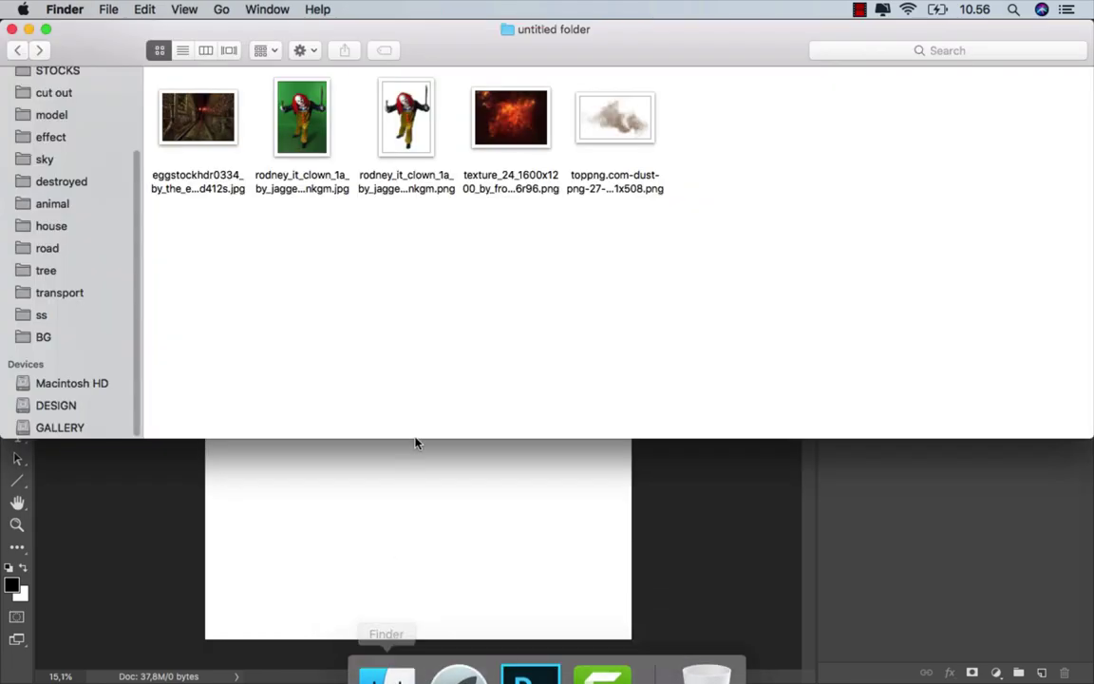
mouse_move(177, 108)
left_mouse_down()
mouse_move(383, 399)
mouse_move(423, 390)
left_mouse_up()
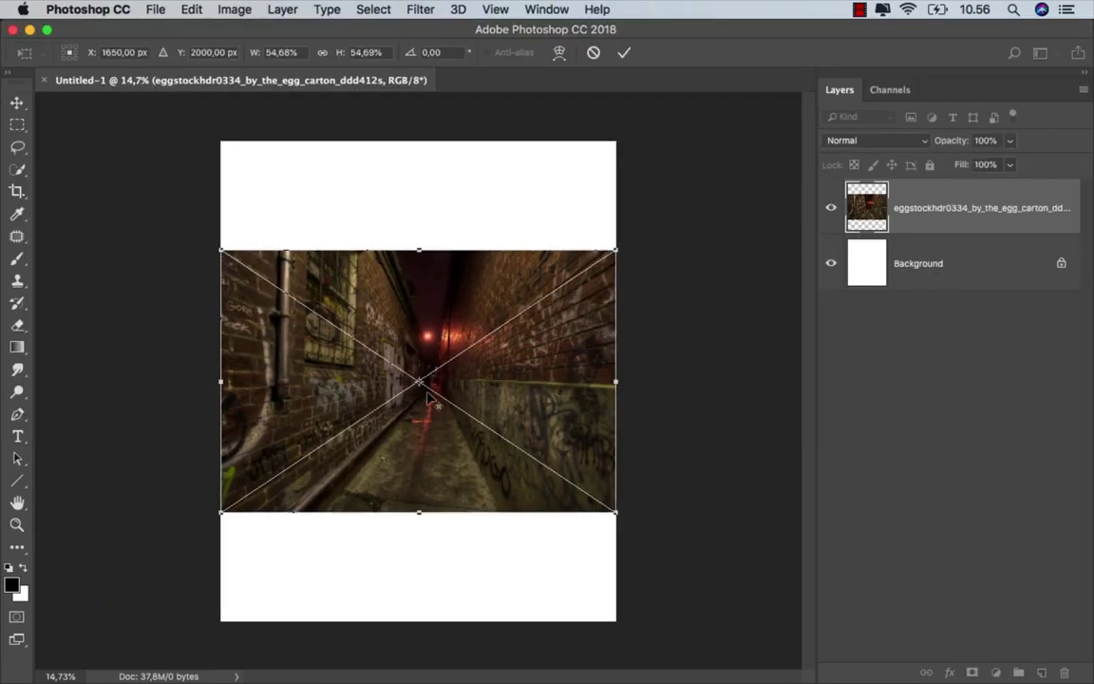
left_click_drag(599, 270, 710, 132)
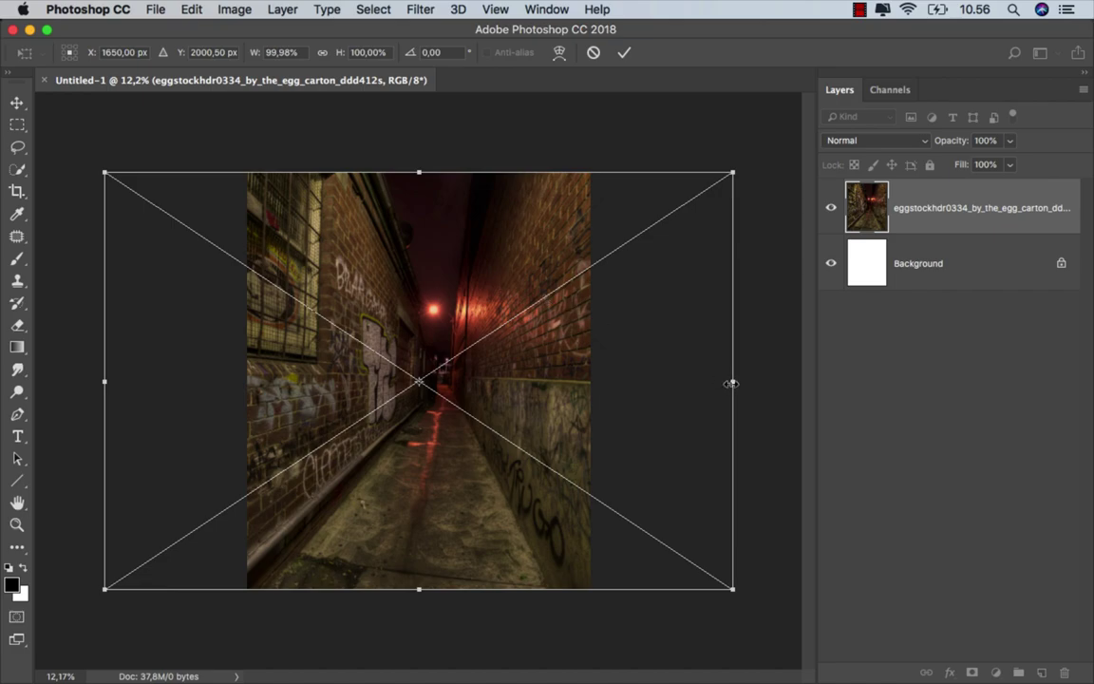
left_click_drag(732, 382, 711, 381)
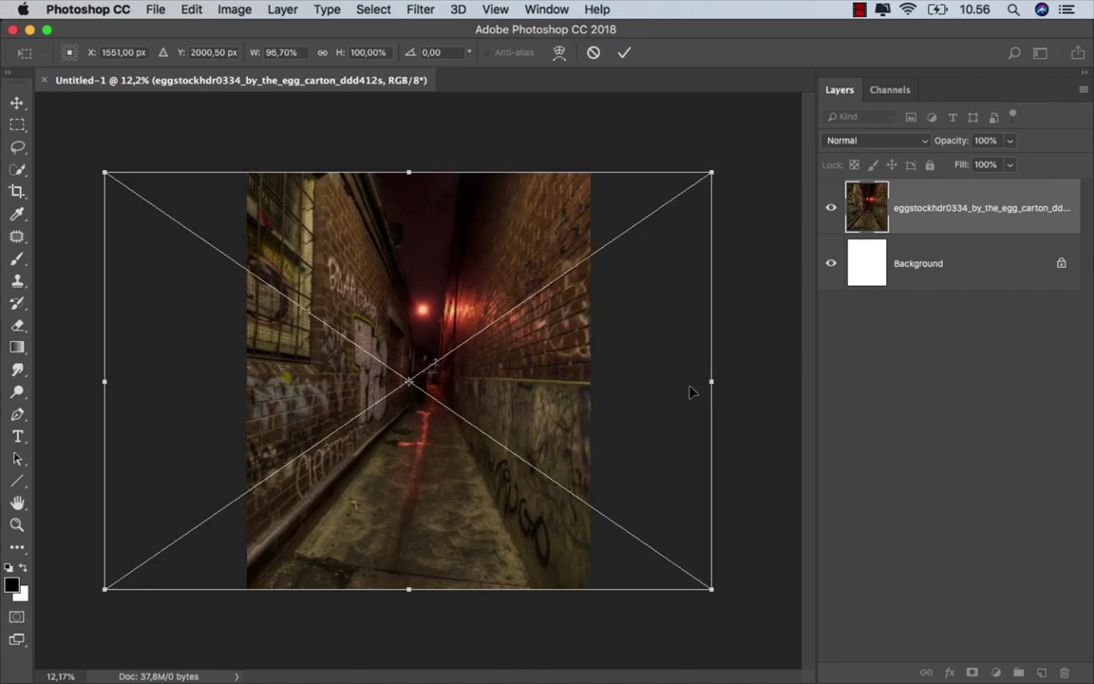
left_click_drag(103, 378, 77, 380)
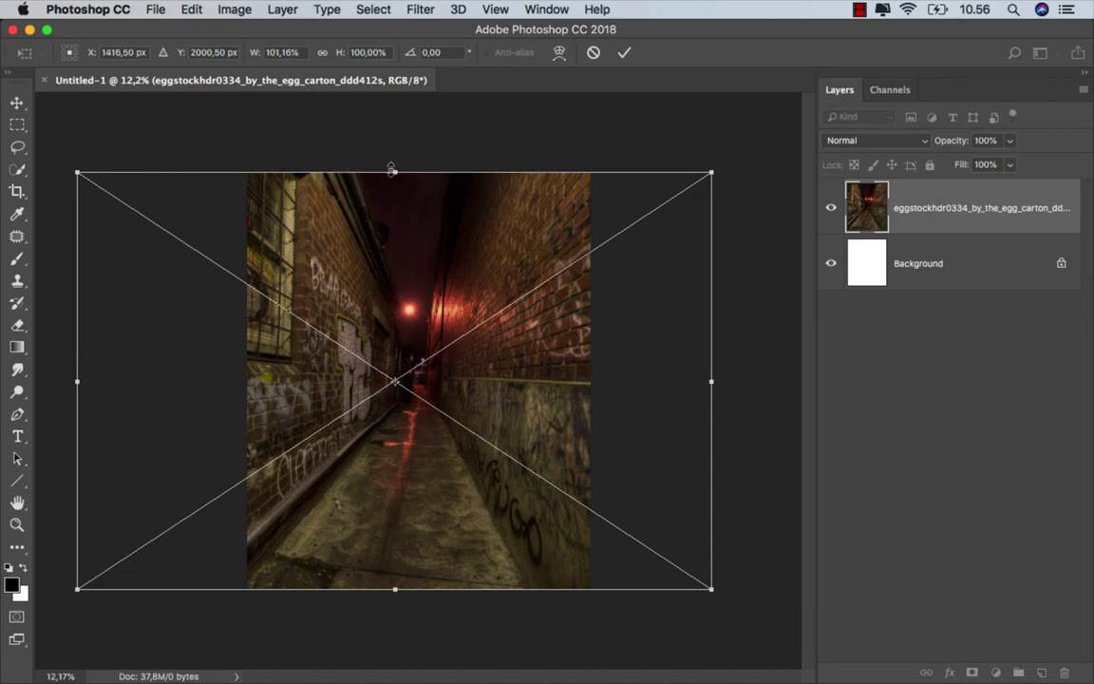
left_click_drag(392, 171, 394, 113)
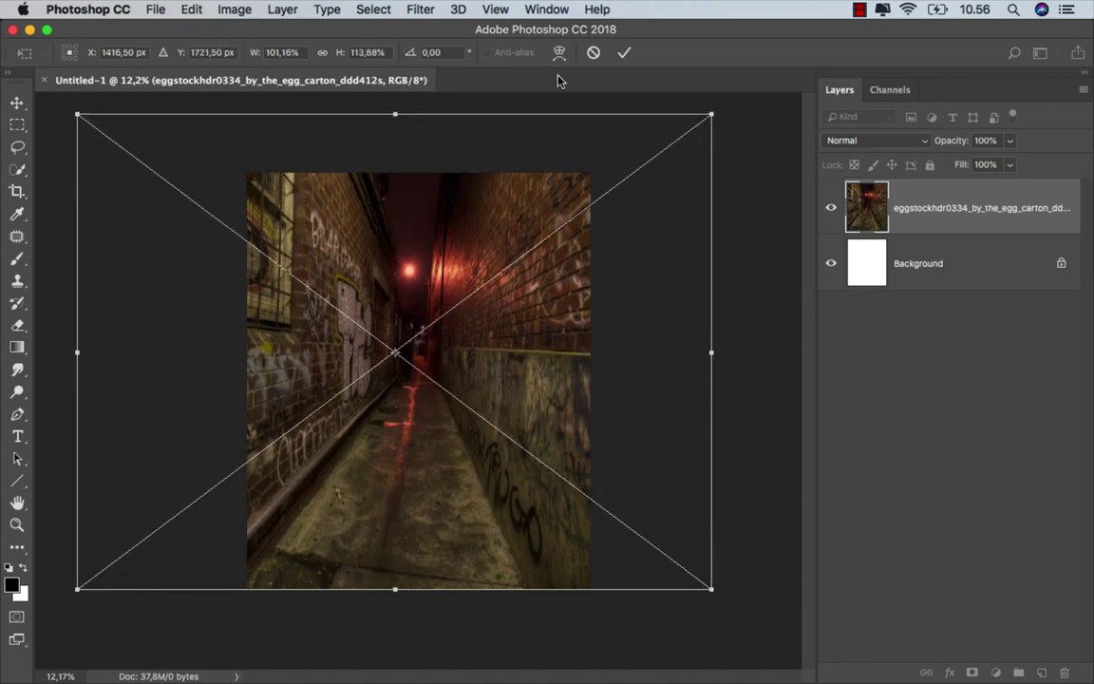
key("Return")
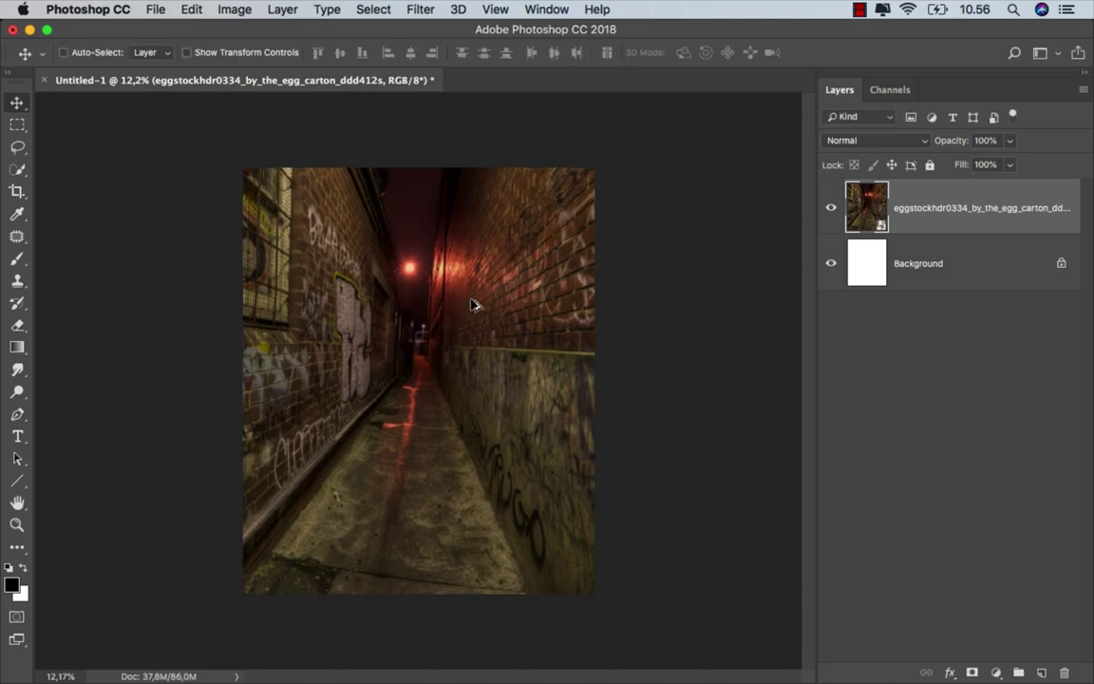
Lower the alley layer's fill to 76%.
scroll(471, 304, "up", 2)
scroll(471, 304, "up", 1)
scroll(471, 304, "up", 1)
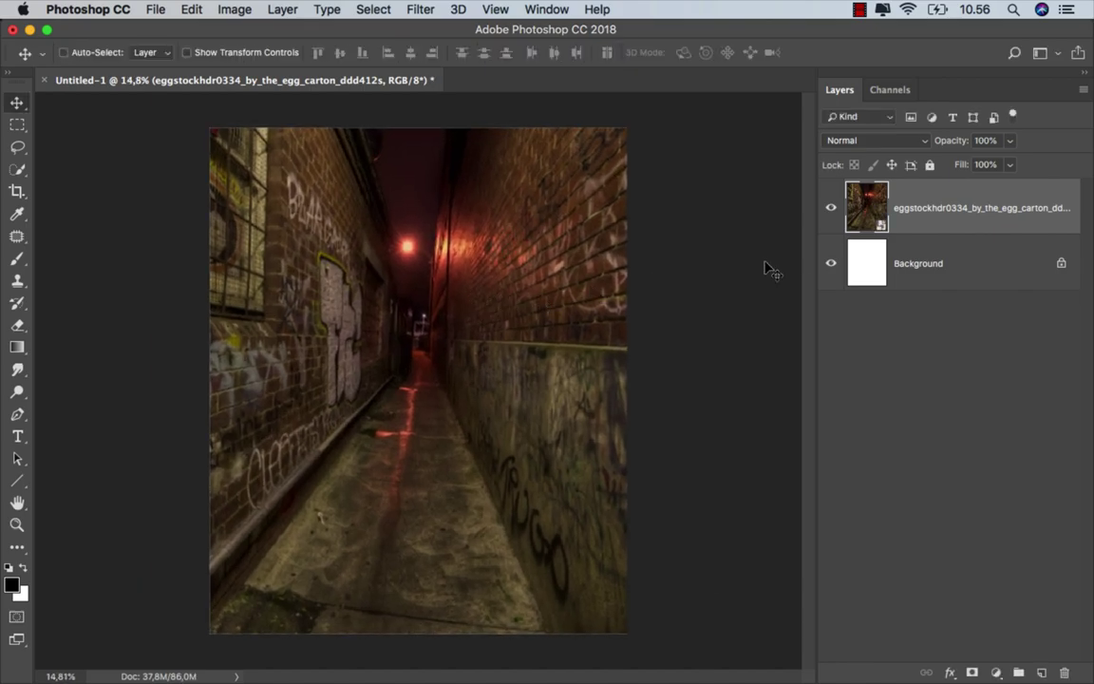
left_click(1012, 167)
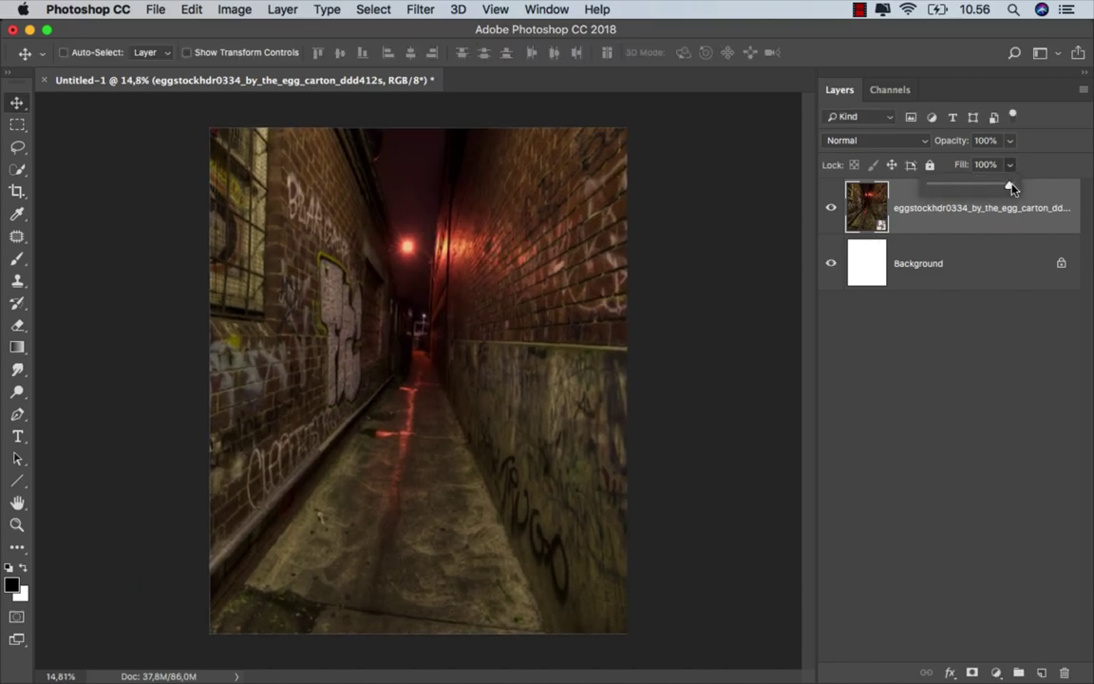
left_click_drag(1009, 188, 990, 188)
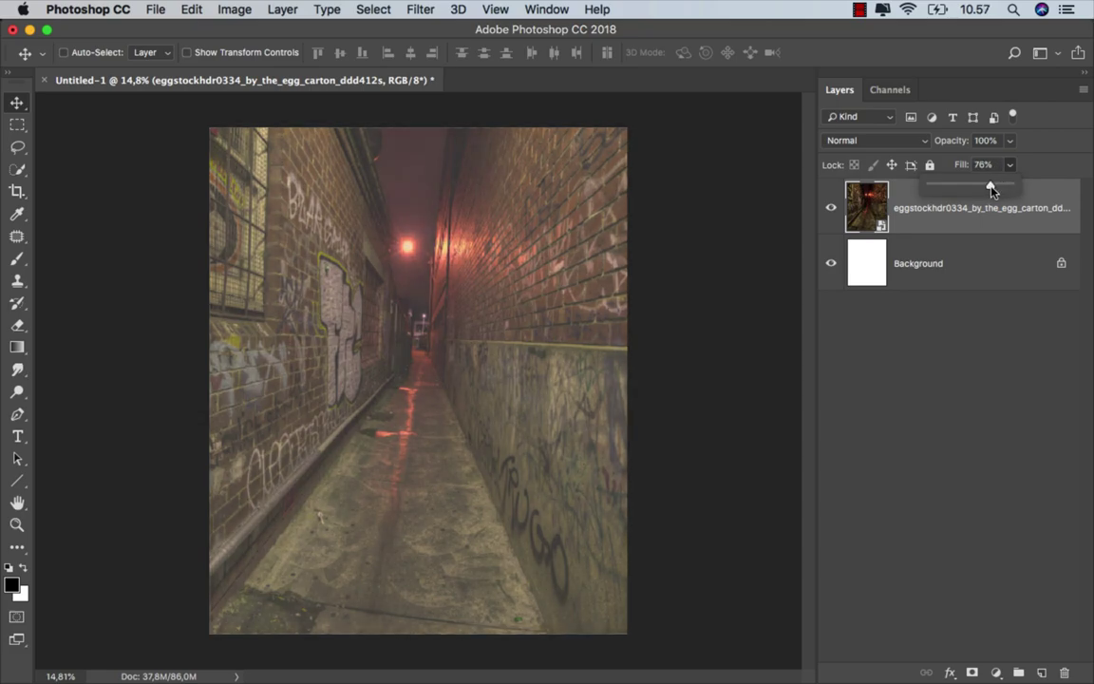
left_click(956, 227)
Add a near-black red Solid Color fill layer (#1b0000) above the Background.
left_click(948, 263)
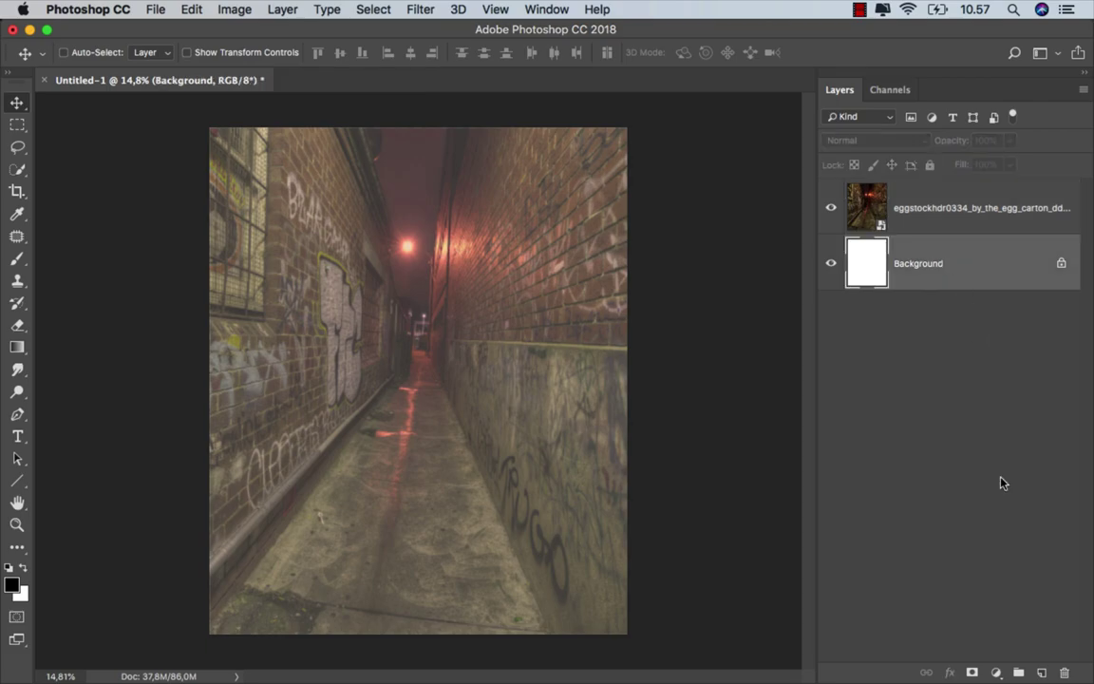
left_click(996, 672)
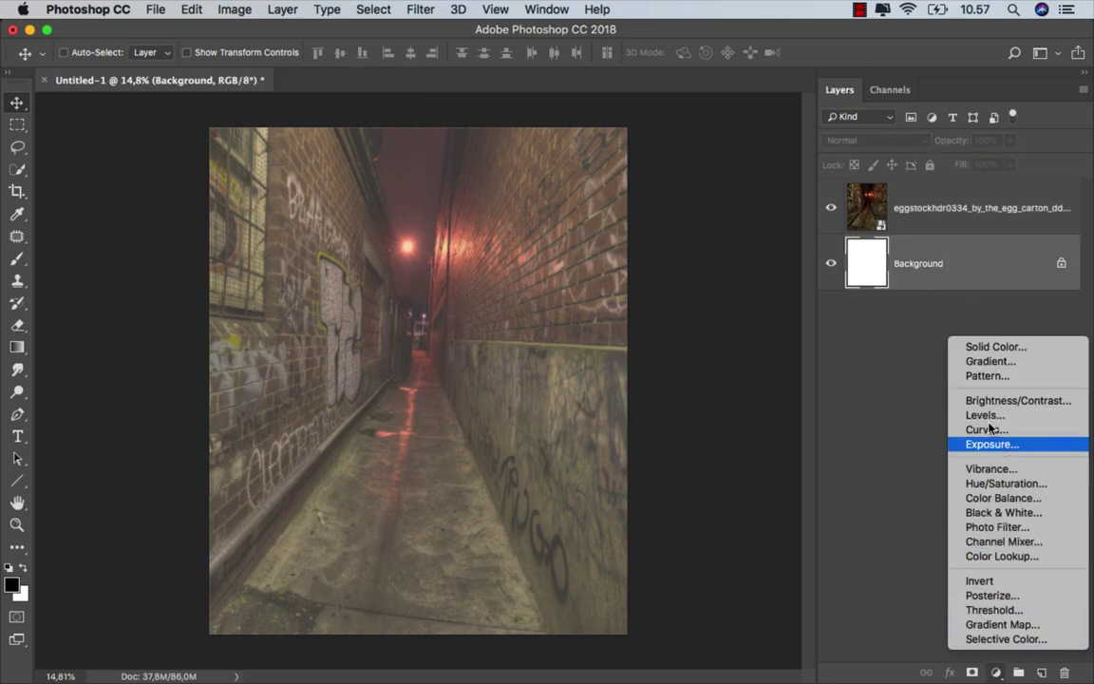
left_click(1007, 348)
left_click(727, 389)
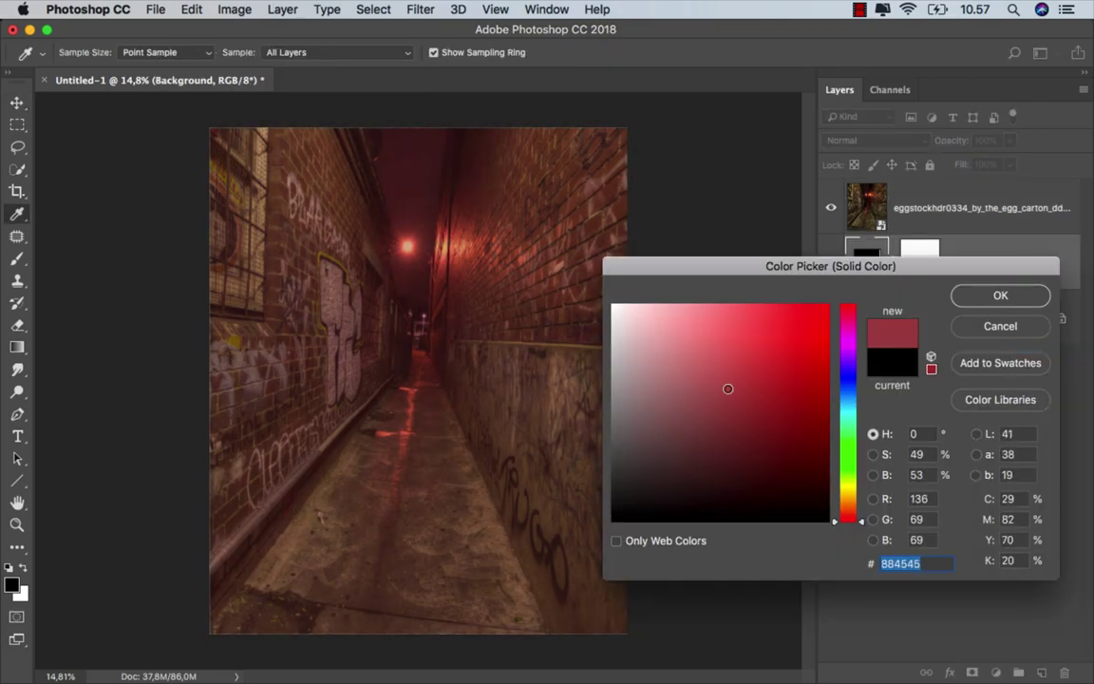
mouse_move(727, 388)
left_mouse_down()
mouse_move(611, 521)
mouse_move(829, 498)
left_mouse_up()
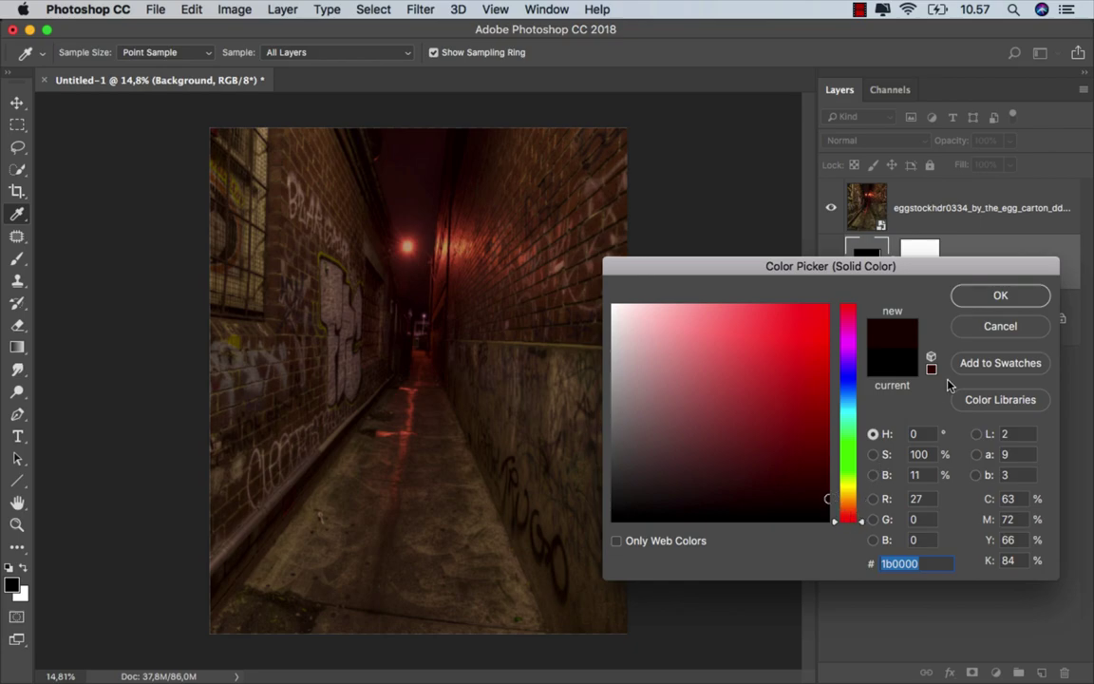
left_click(1000, 296)
Toggle the fill and alley layers to compare, then select the alley layer.
left_click(832, 263)
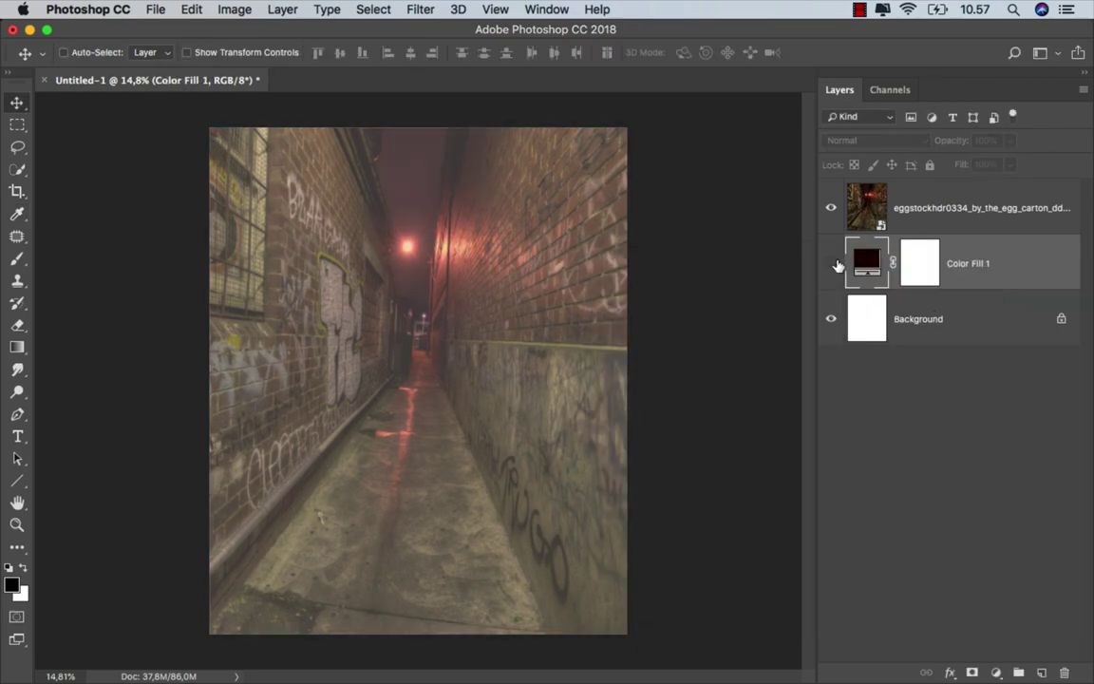
left_click(832, 209)
left_click(832, 209)
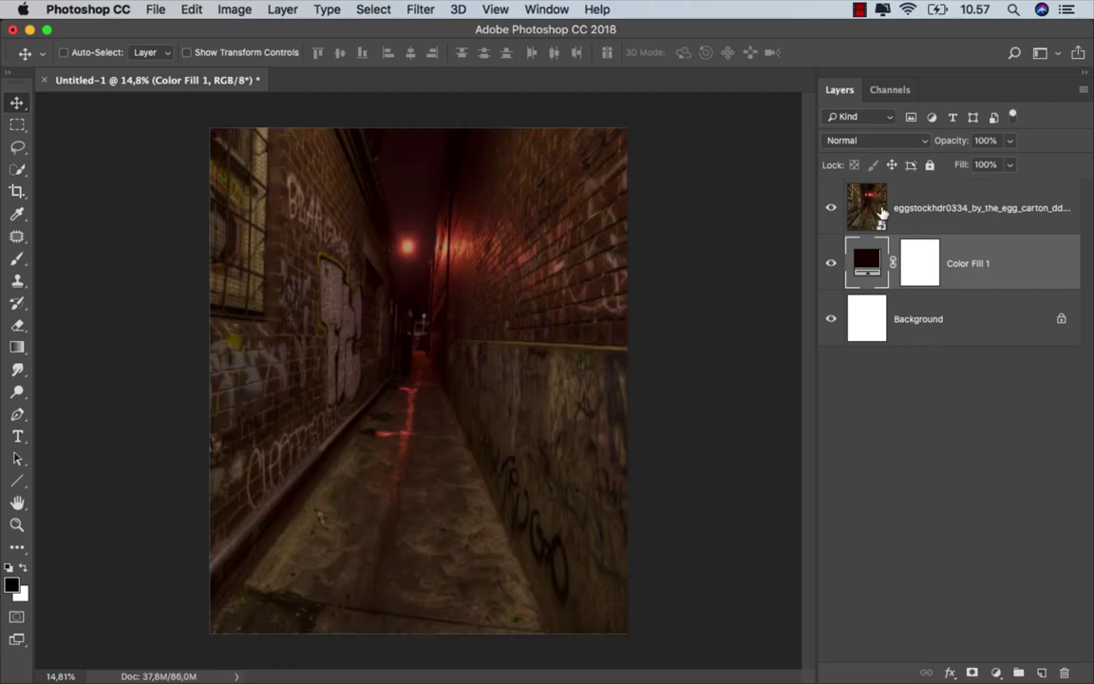
left_click(883, 211)
Apply a Zoom-method Radial Blur to the alley layer.
left_click(420, 10)
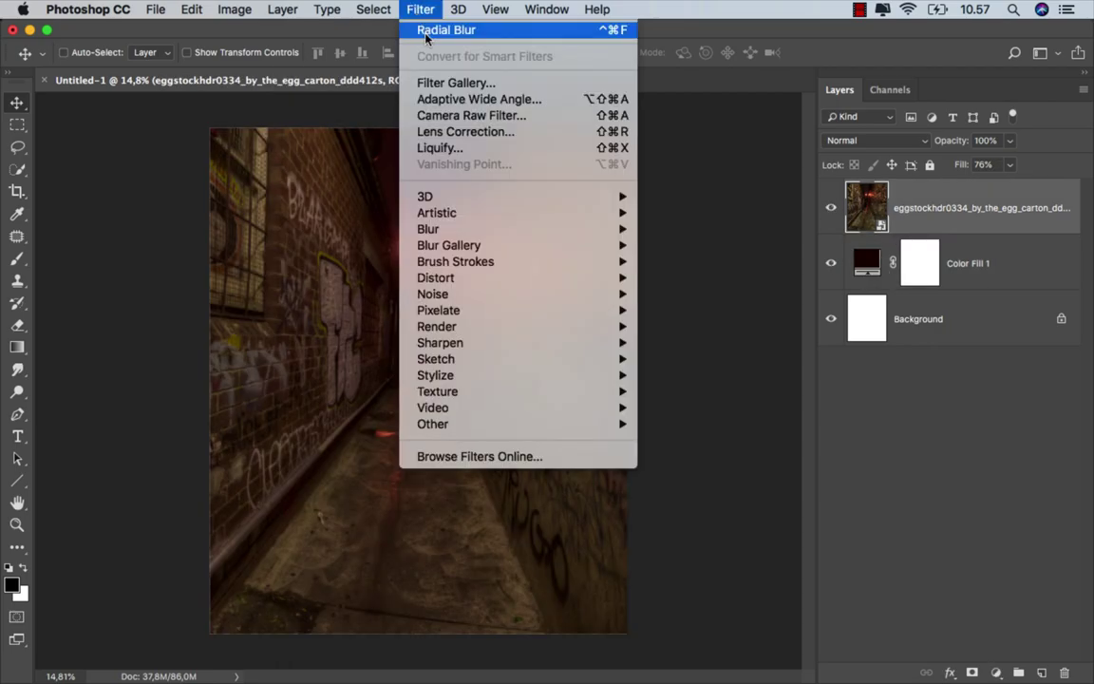
mouse_move(428, 229)
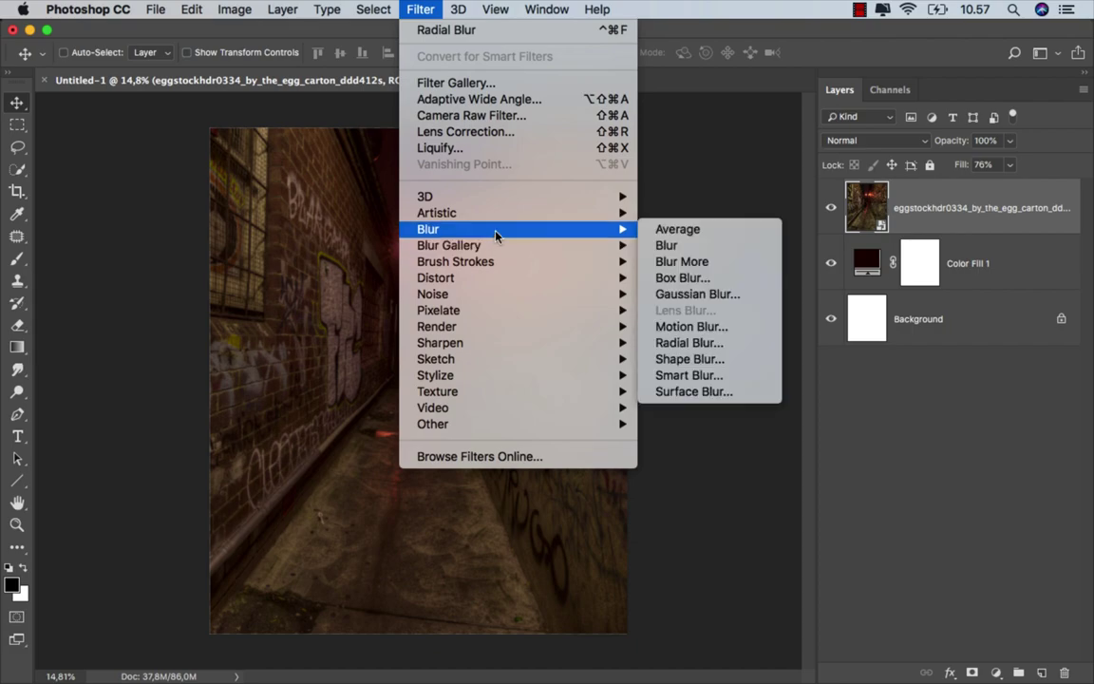
left_click(701, 342)
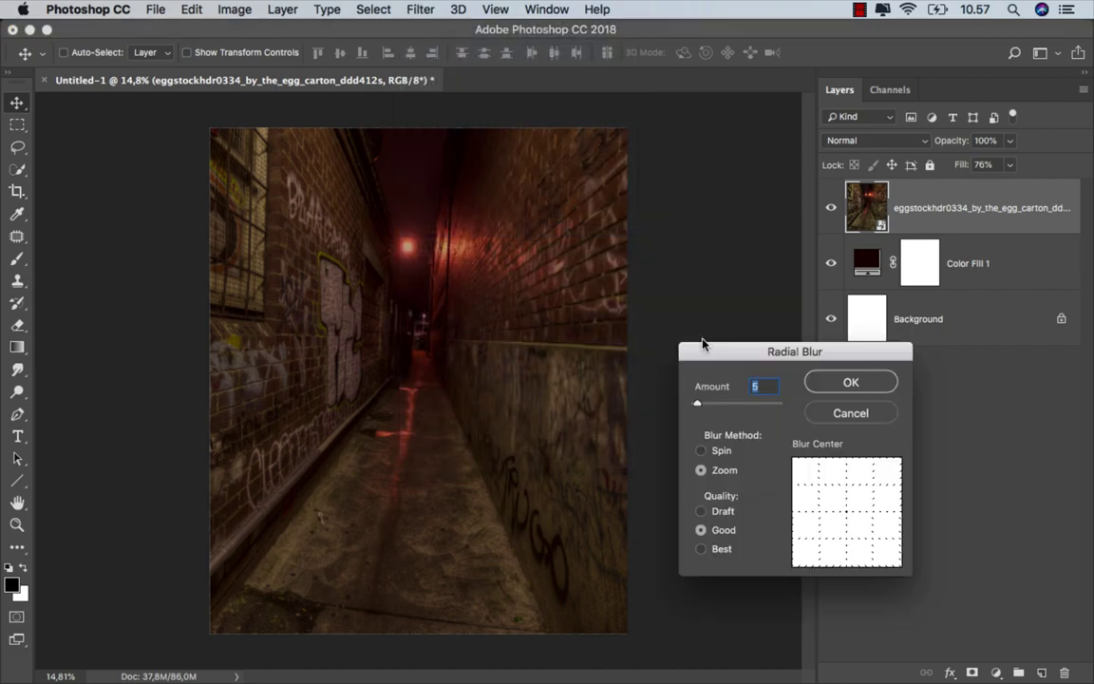
left_click(769, 386)
left_click(848, 382)
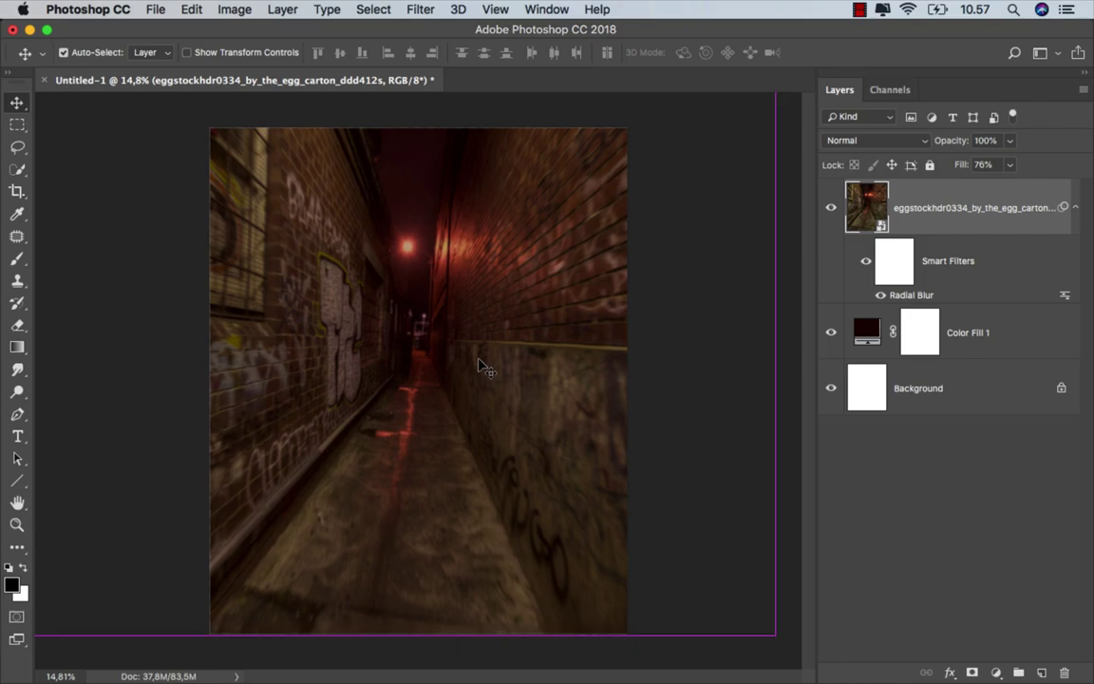
scroll(483, 366, "up", 2)
scroll(481, 365, "up", 2)
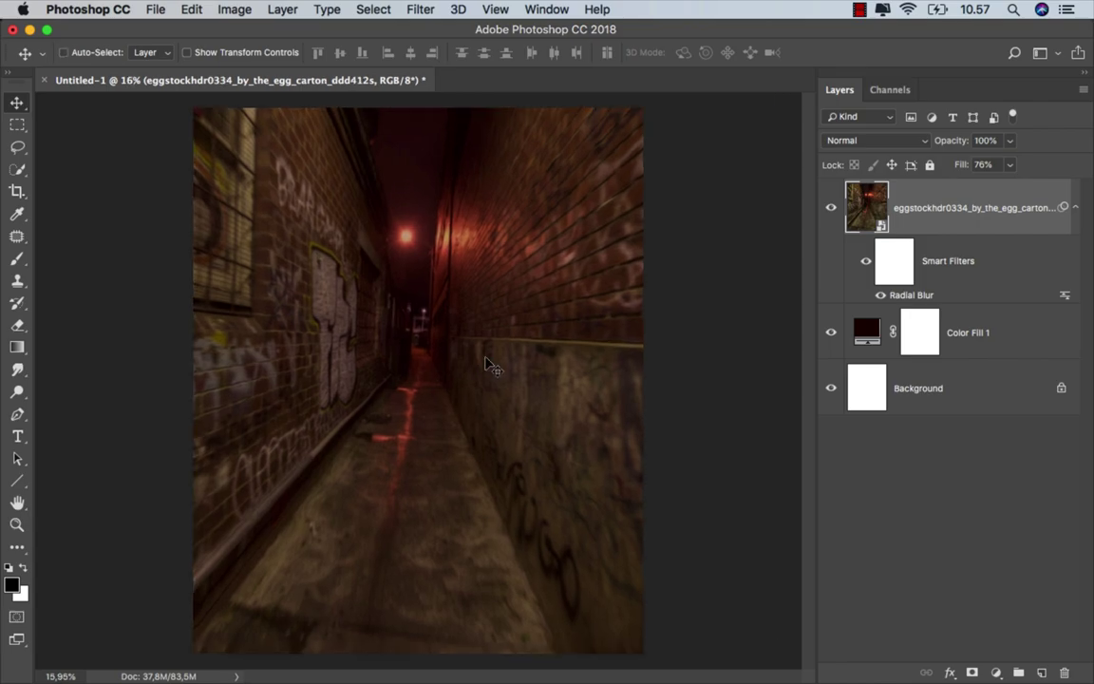
mouse_move(427, 682)
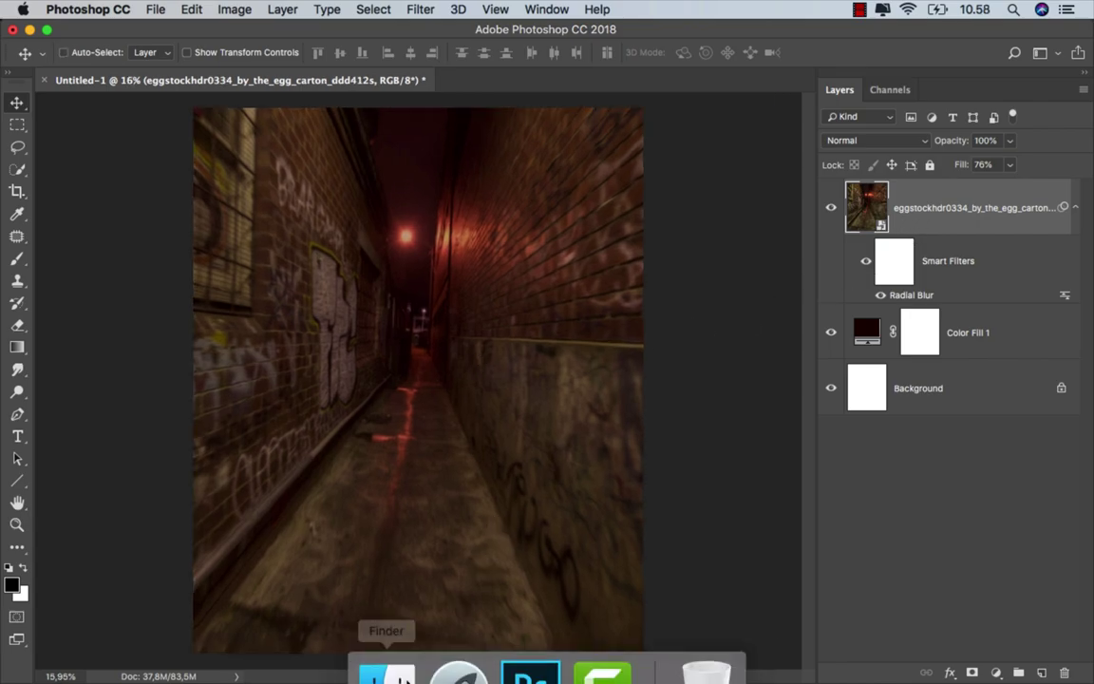
Place the rodney_it_clown_1a cut-out at about 84% size and convert it to a Smart Object.
left_click(394, 642)
left_click_drag(415, 147, 408, 316)
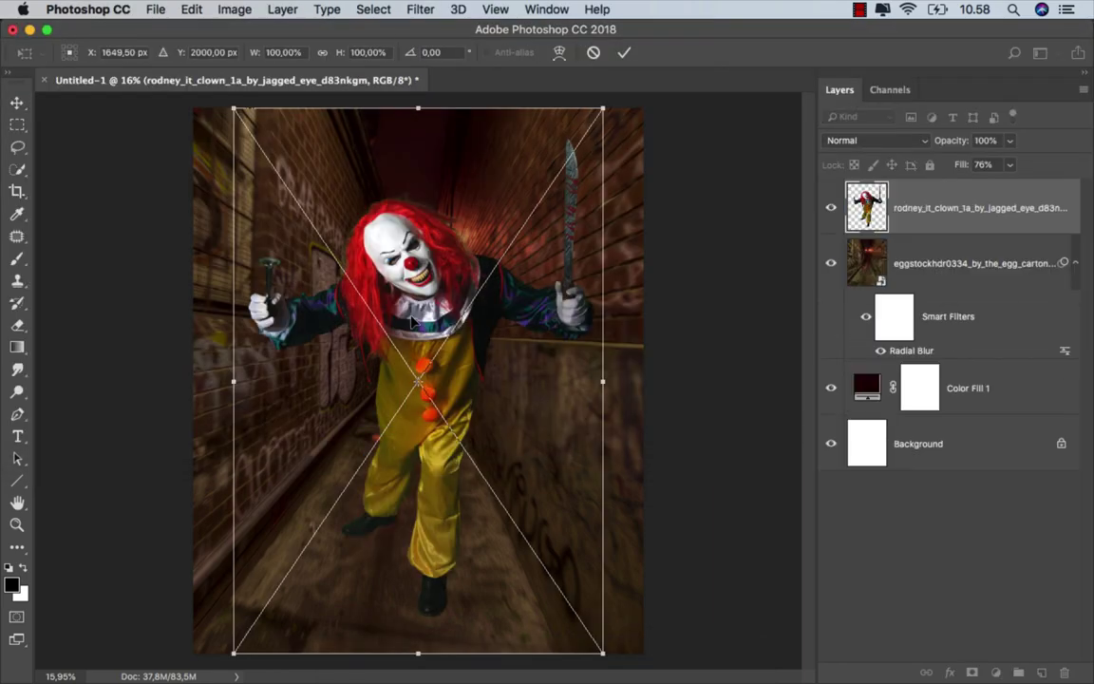
left_click_drag(602, 110, 587, 163)
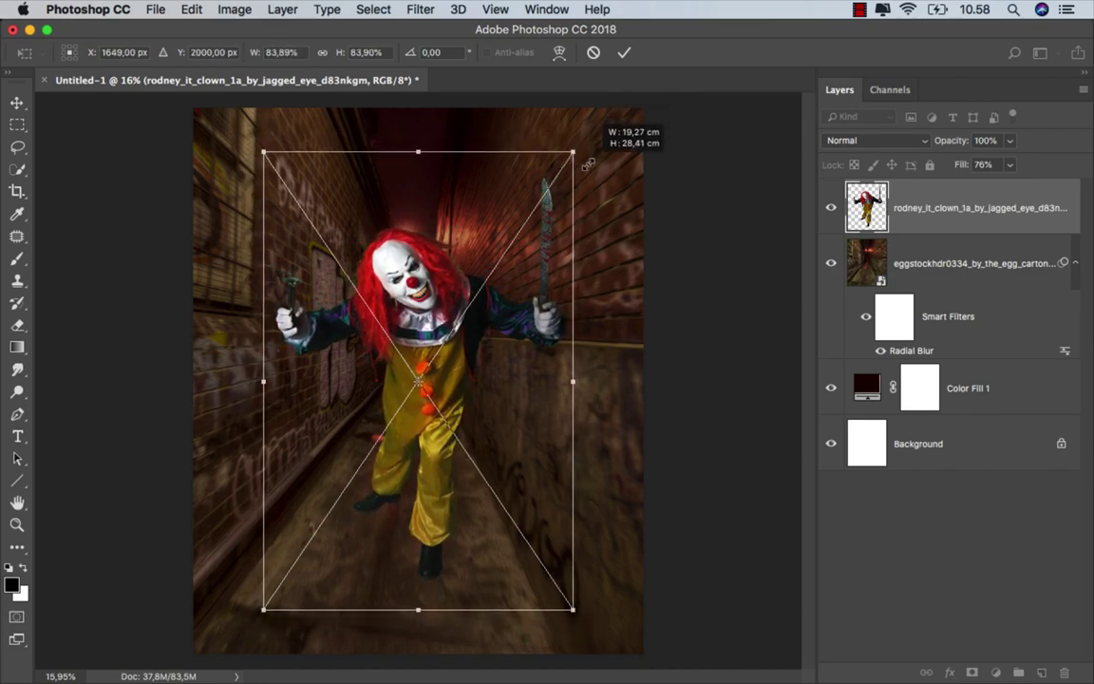
left_click(623, 52)
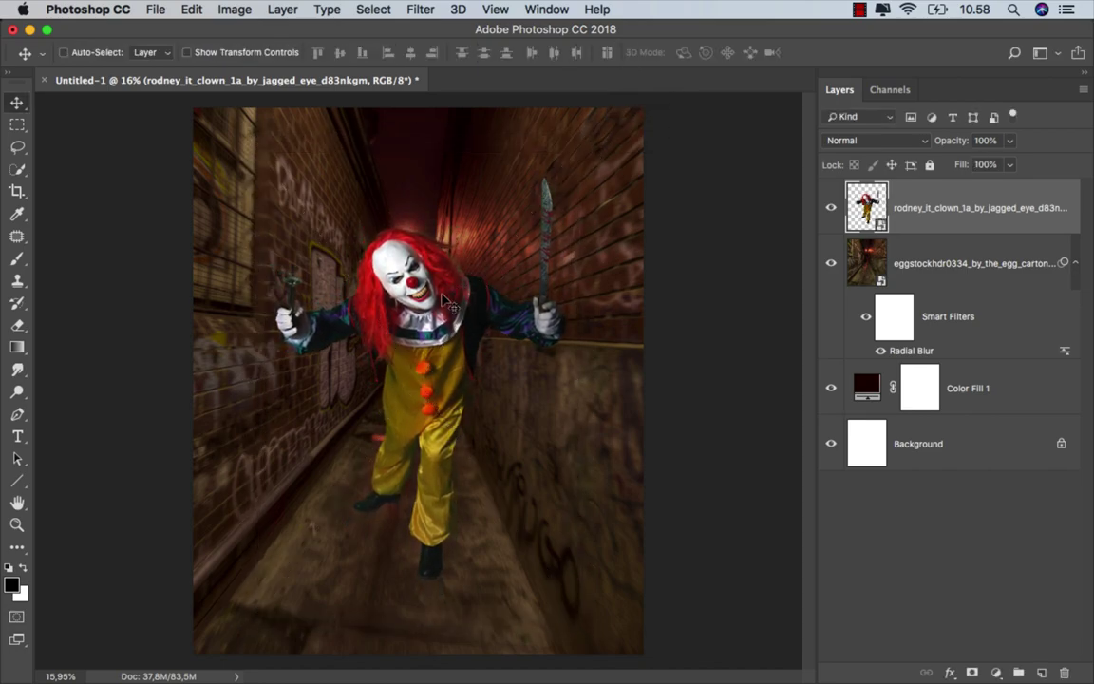
right_click(931, 211)
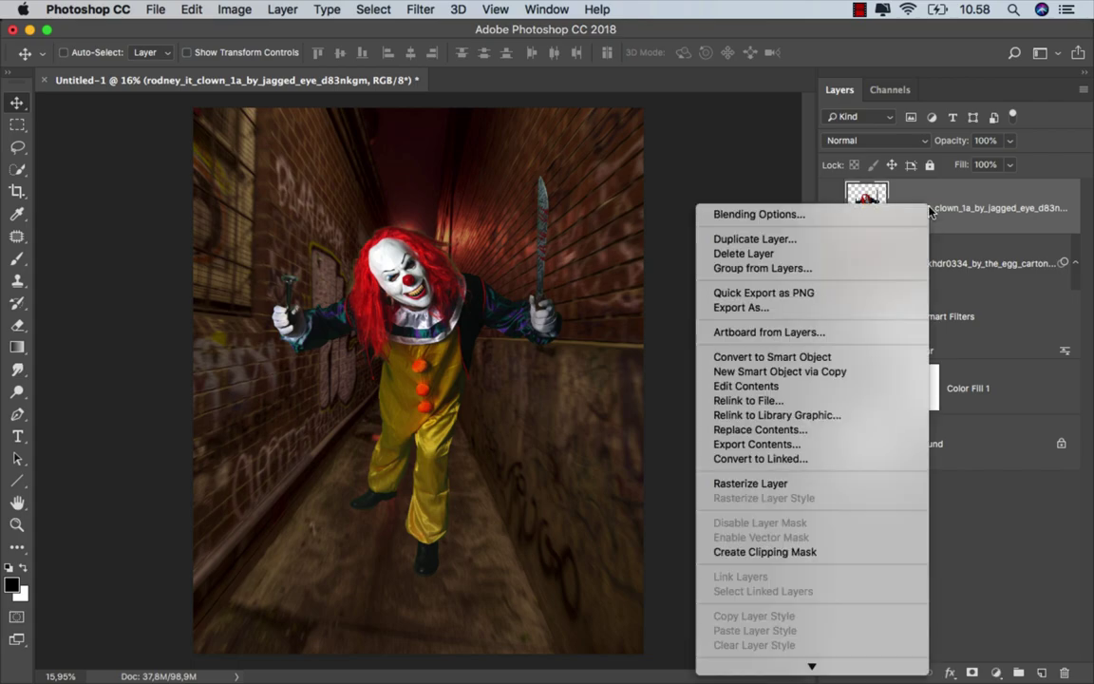
left_click(836, 357)
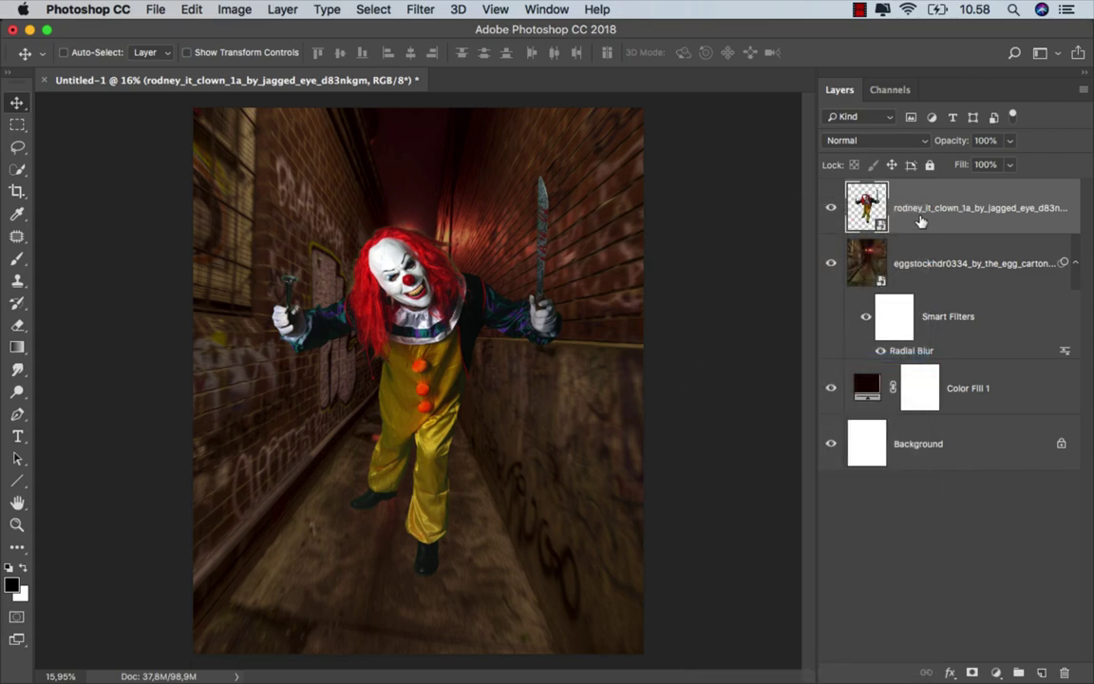
Apply a Radial Blur to the clown and invert its filter mask to black.
left_click(420, 9)
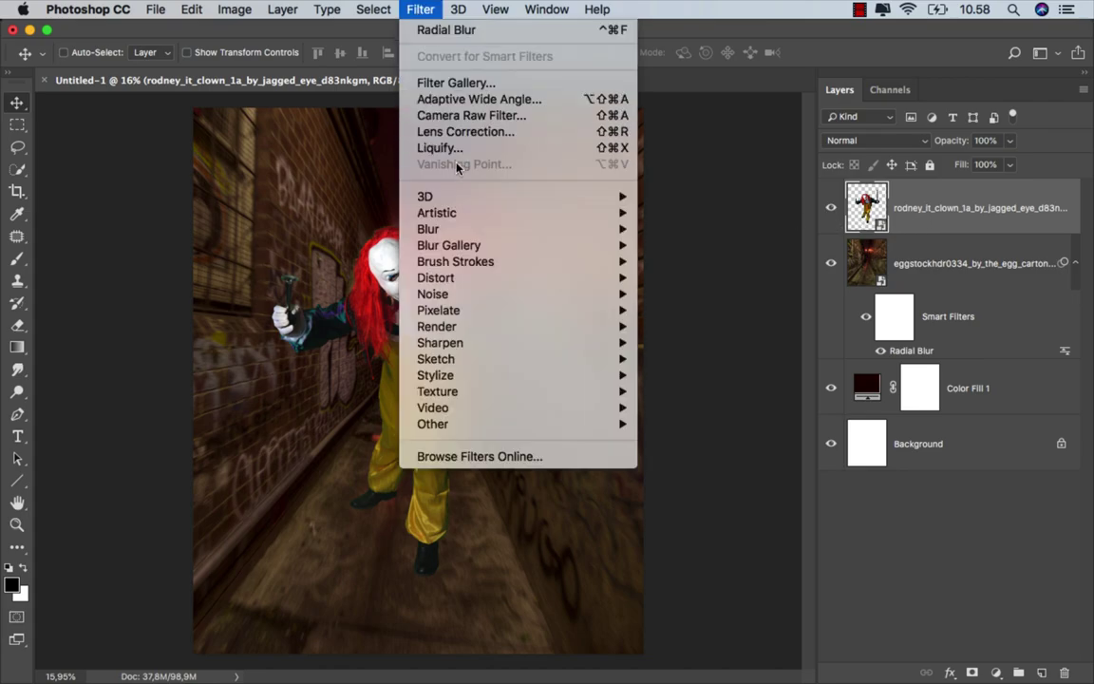
mouse_move(428, 229)
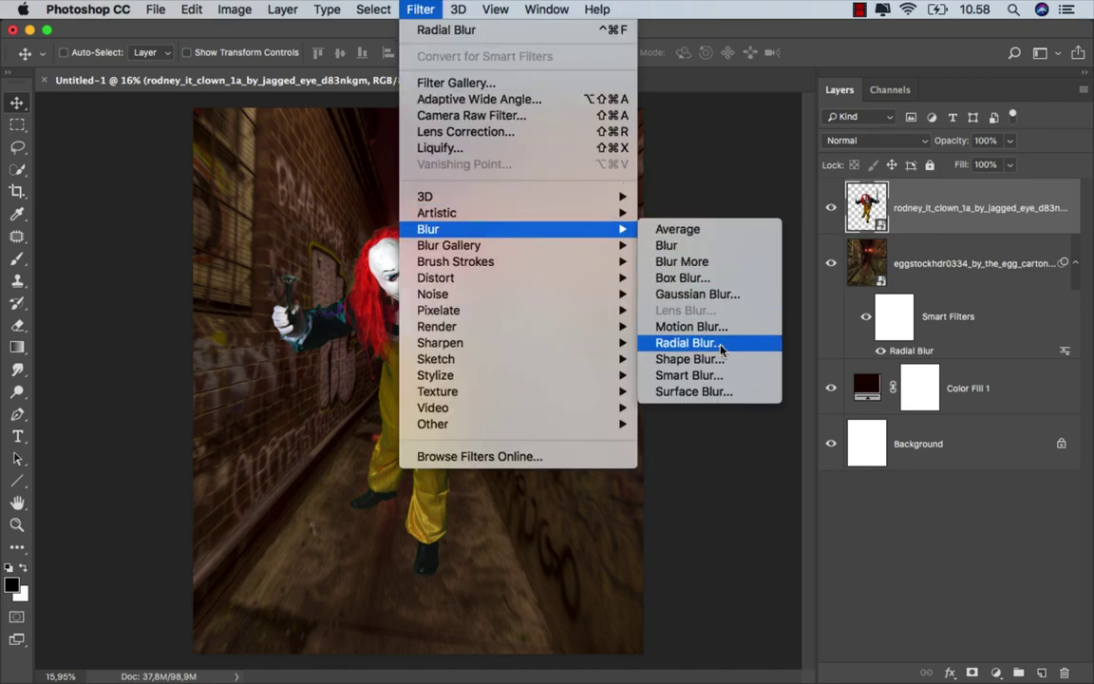
left_click(720, 347)
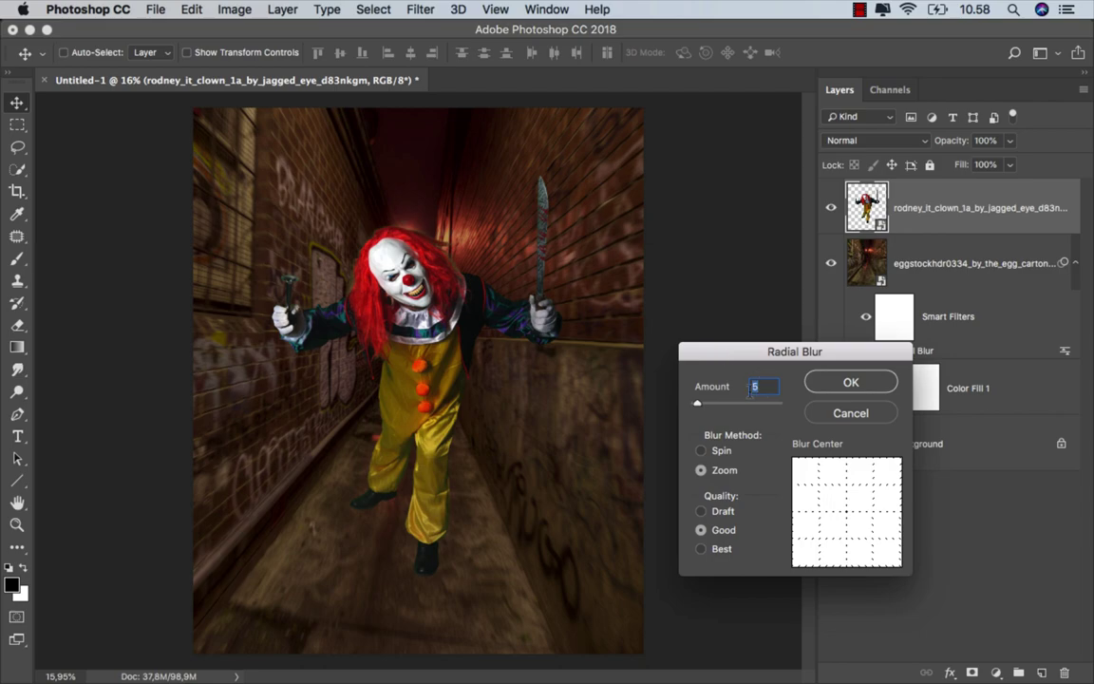
left_click(850, 382)
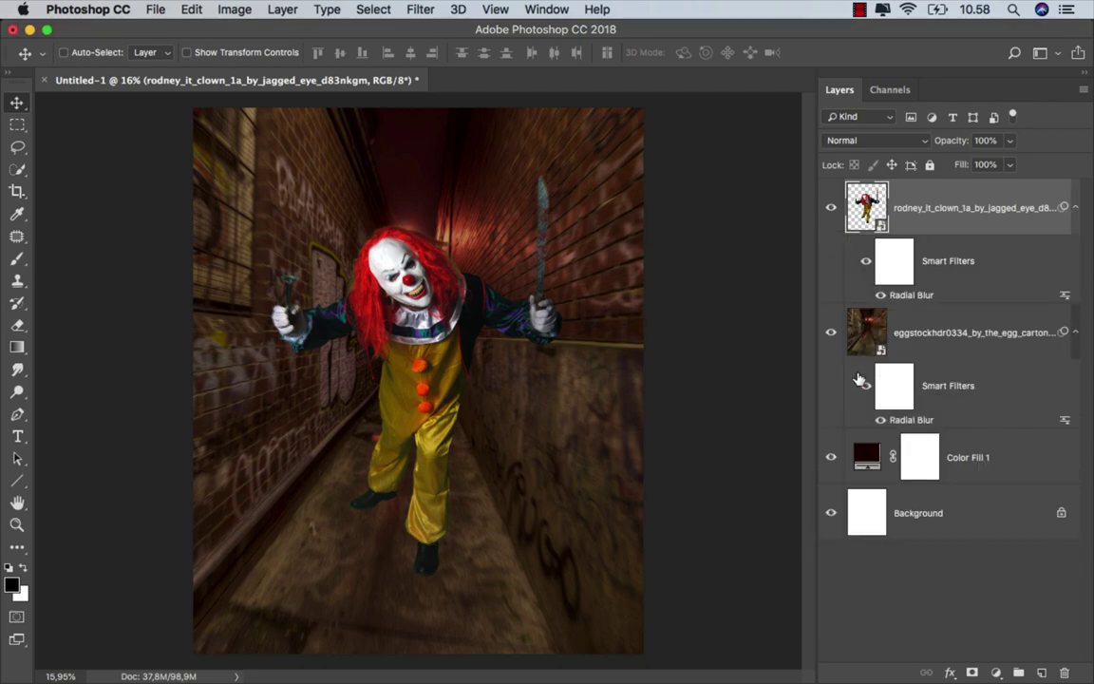
left_click(895, 264)
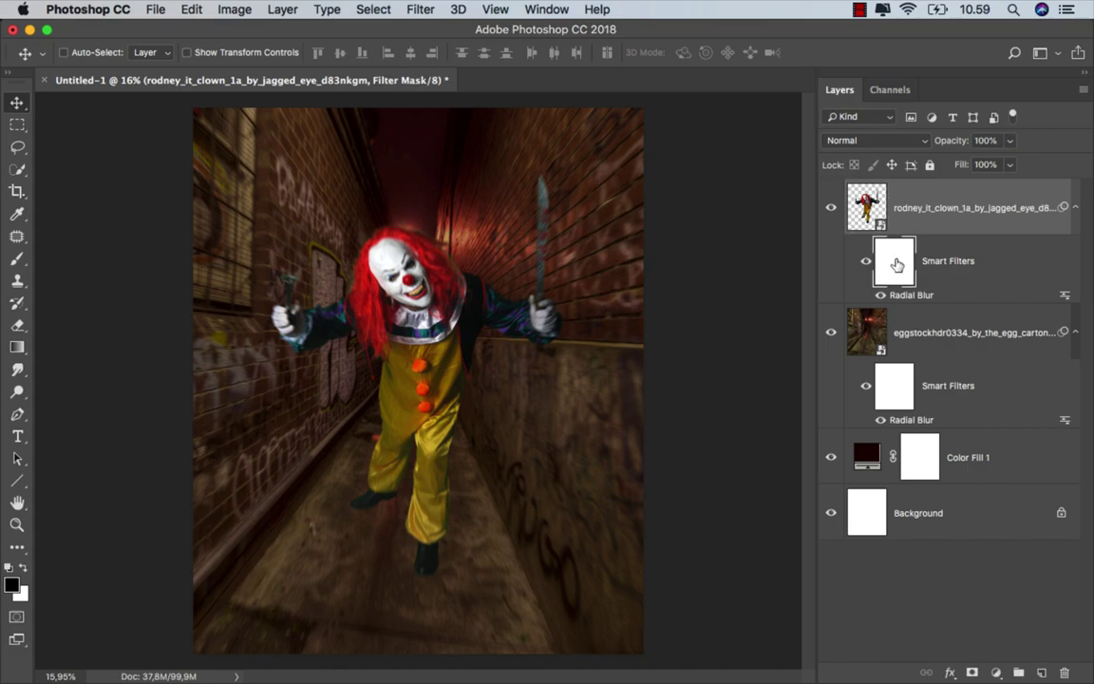
key("super+i")
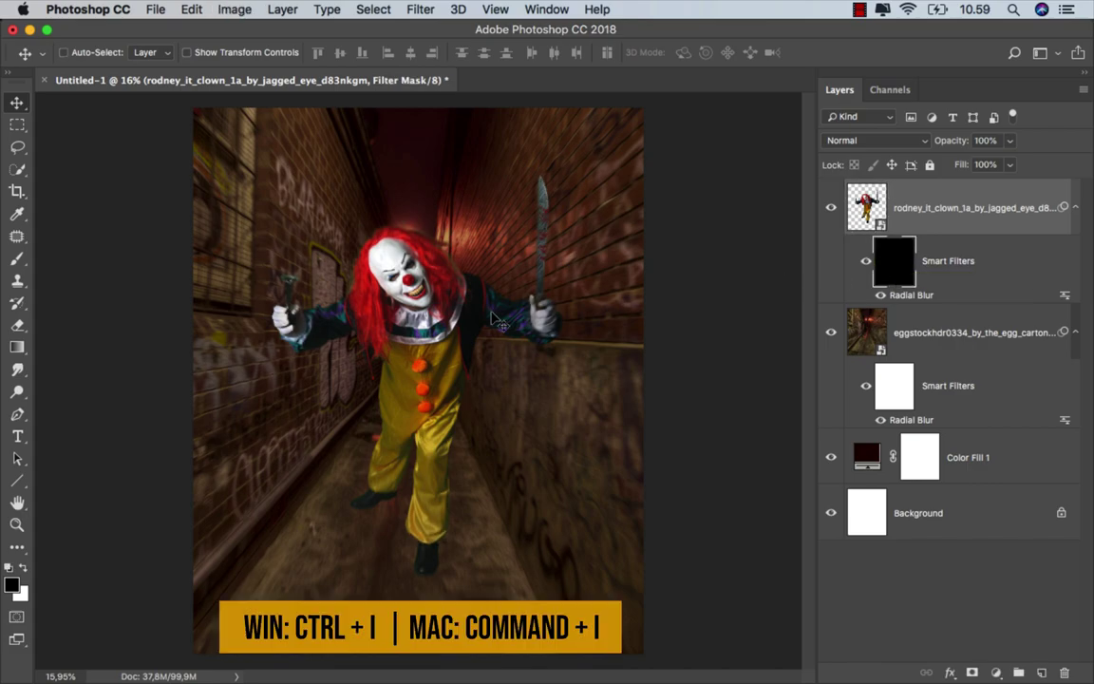
Draw a white gradient on the filter mask so blur affects only the clown's lower body.
left_click(17, 347)
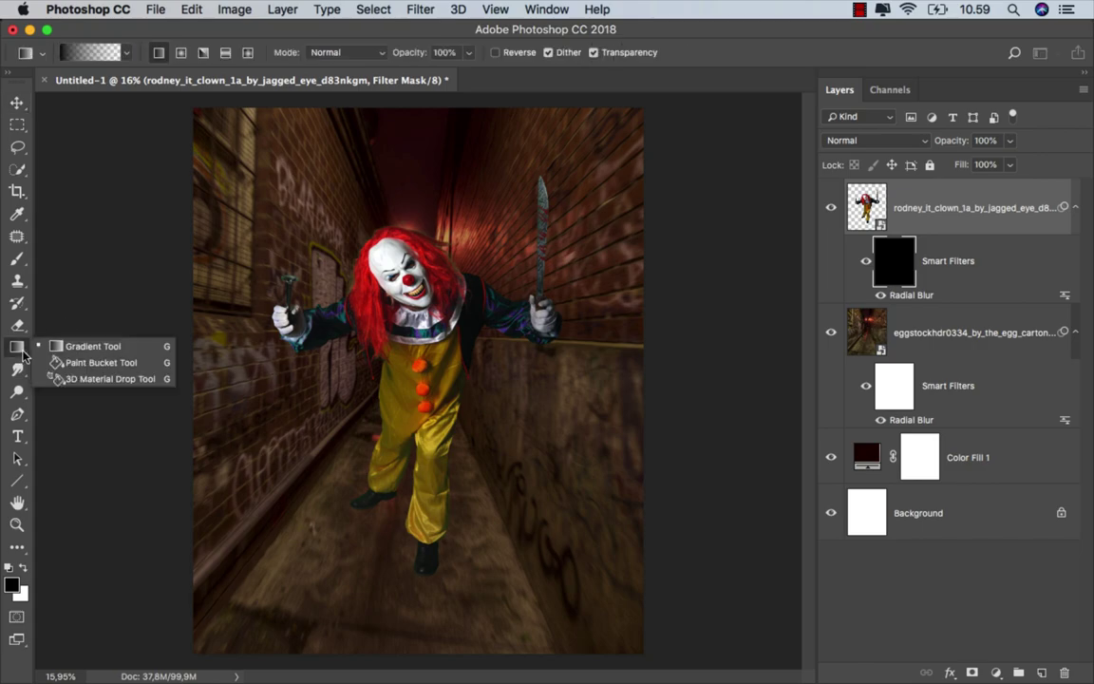
left_click(76, 344)
left_click(24, 568)
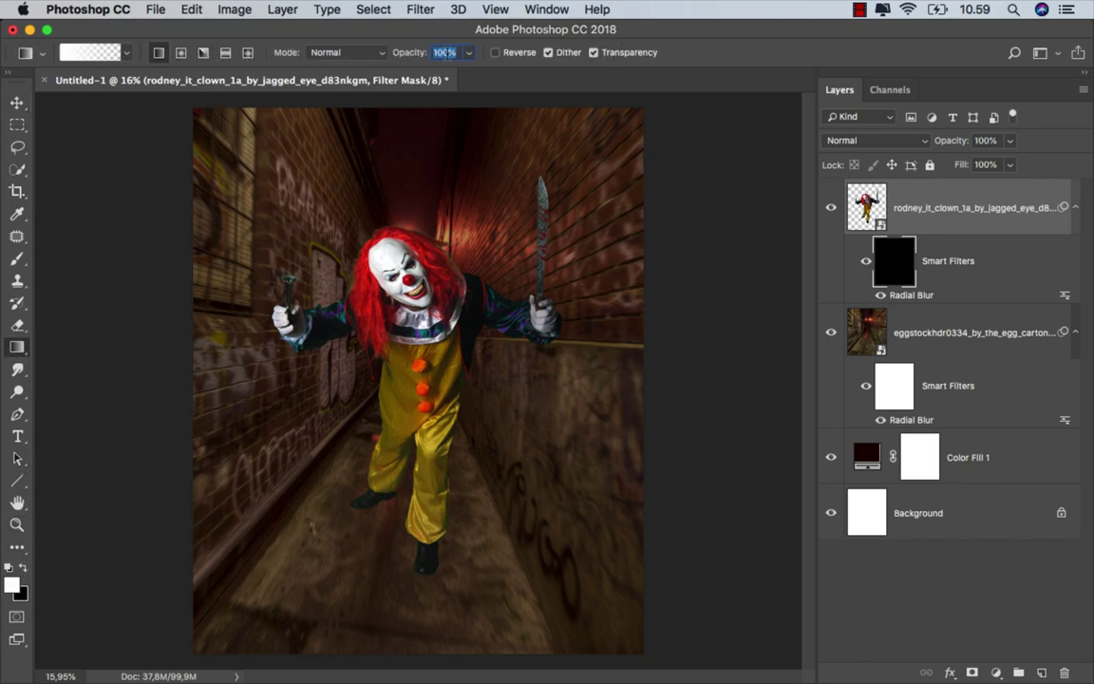
left_click_drag(399, 570, 378, 283)
left_click_drag(399, 577, 414, 339)
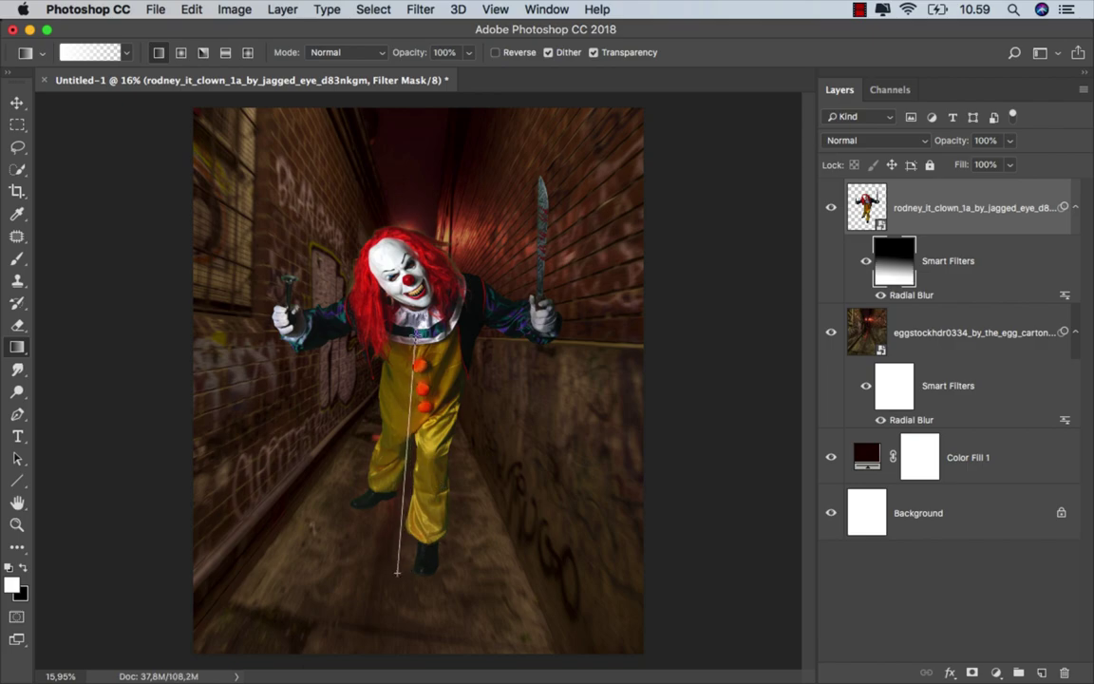
left_click(866, 204)
key("v")
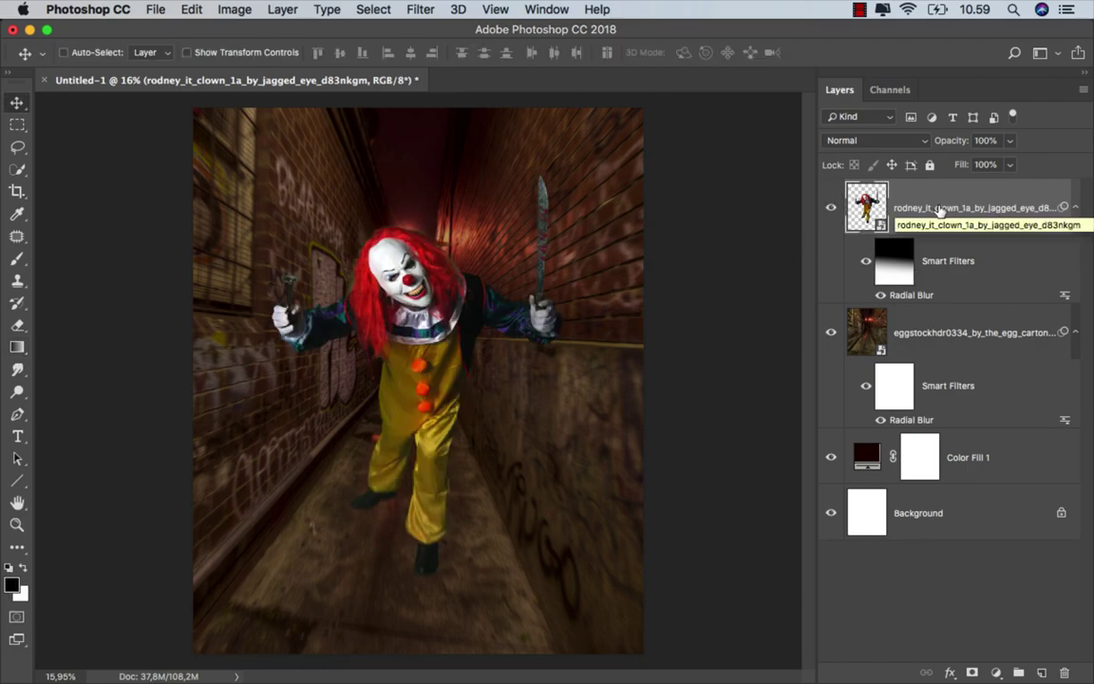
left_click(940, 332)
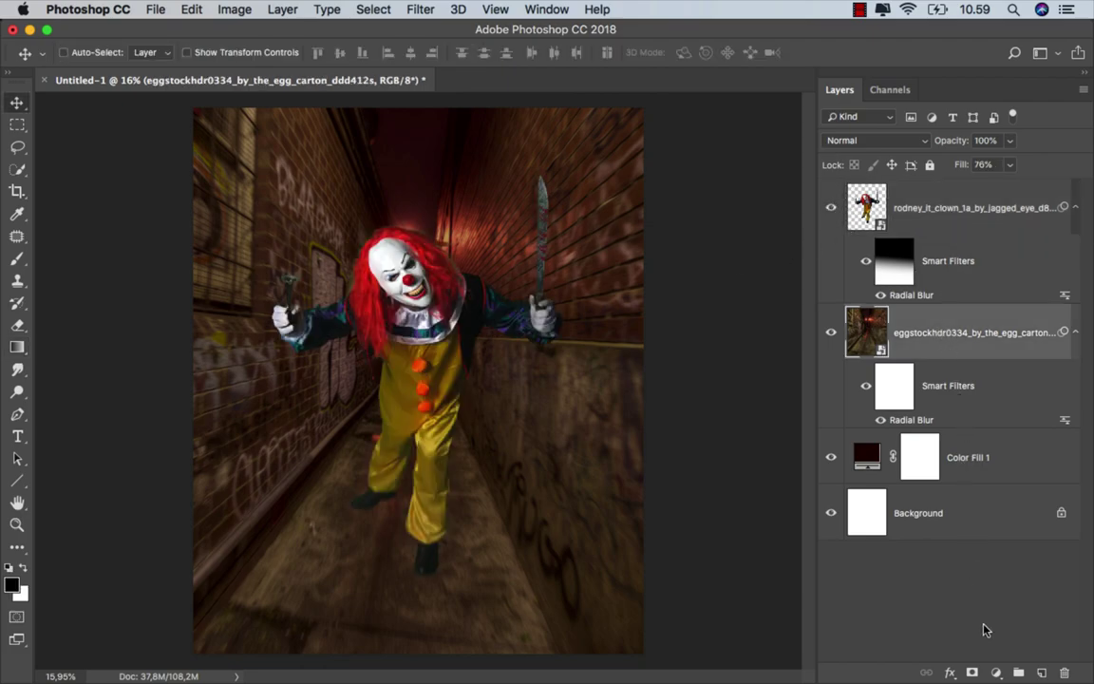
Add a Vibrance adjustment at -100 clipped to the alley layer.
left_click(995, 671)
left_click(1000, 469)
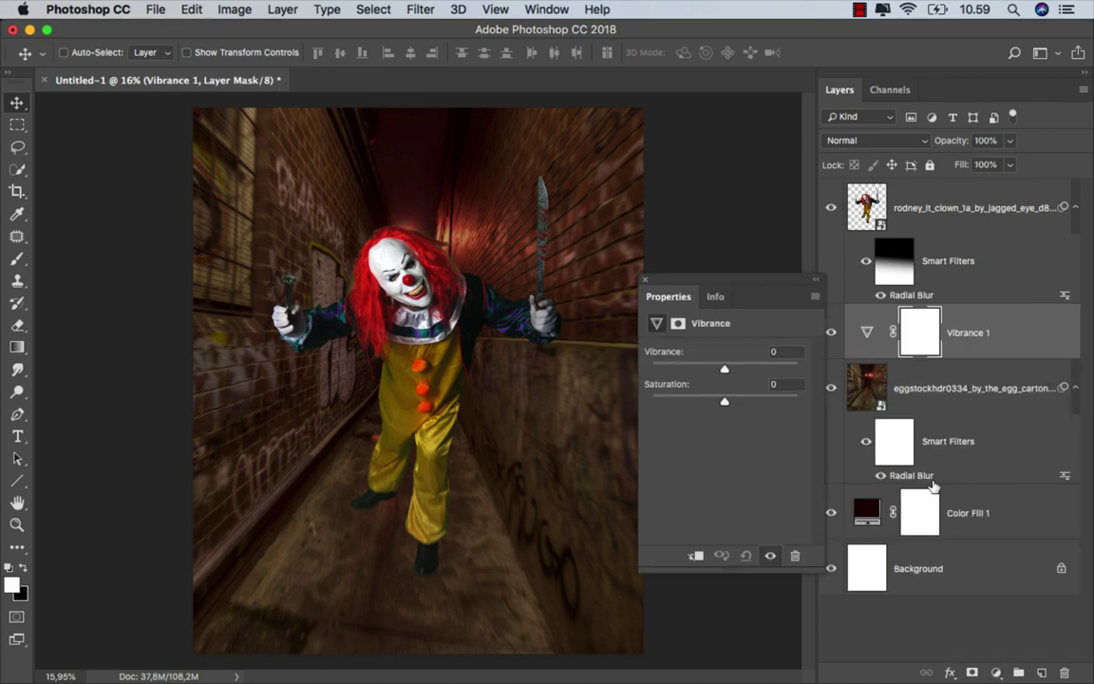
left_click(695, 556)
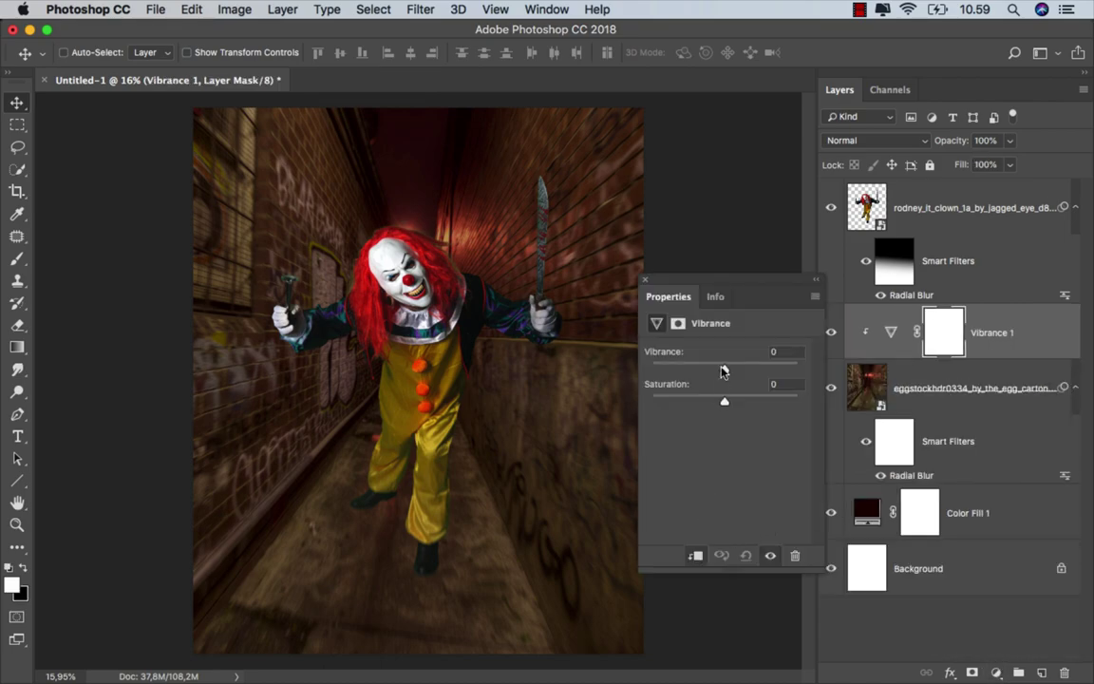
left_click_drag(724, 368, 641, 368)
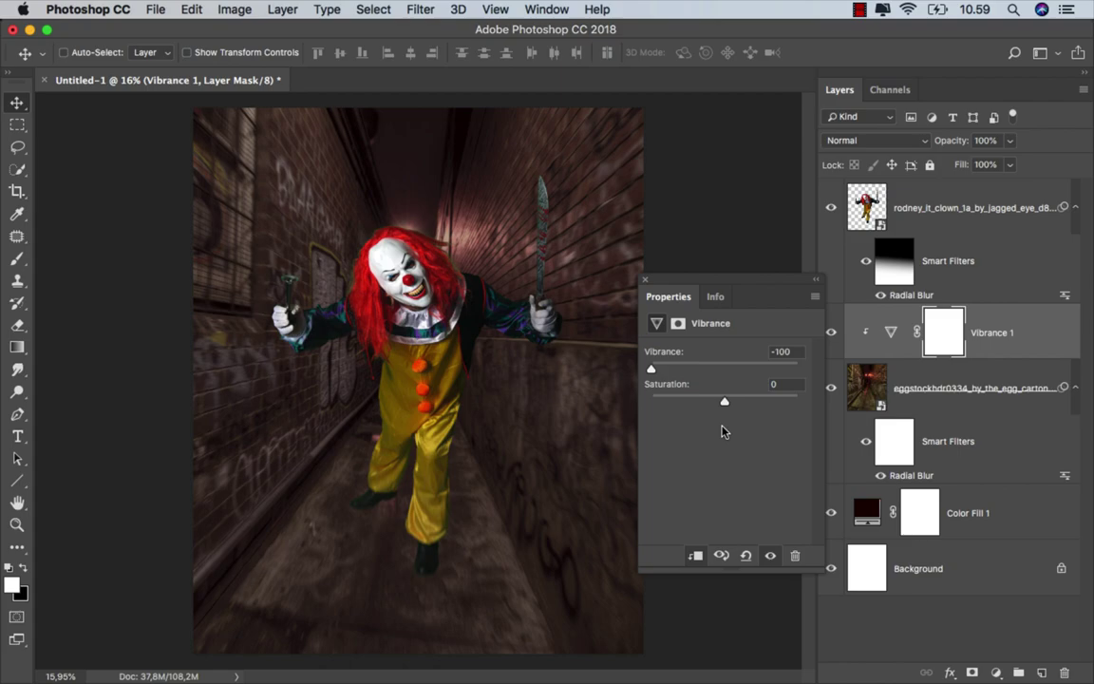
left_click(638, 280)
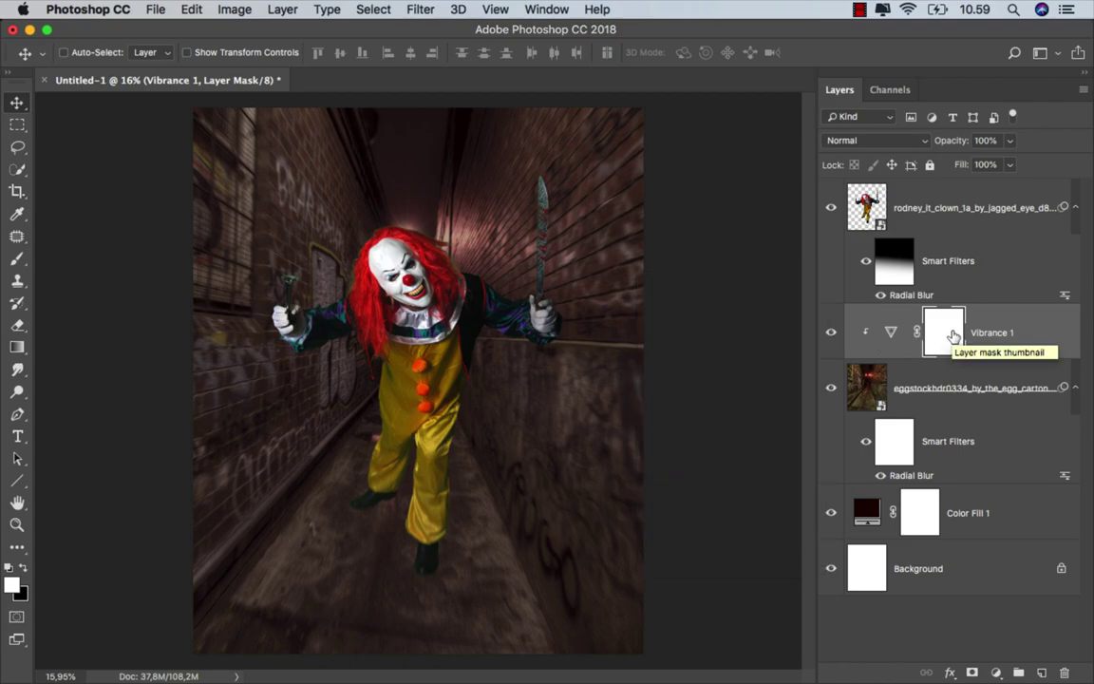
Draw a black radial gradient on the Vibrance mask to keep colour around the clown.
left_click(19, 349)
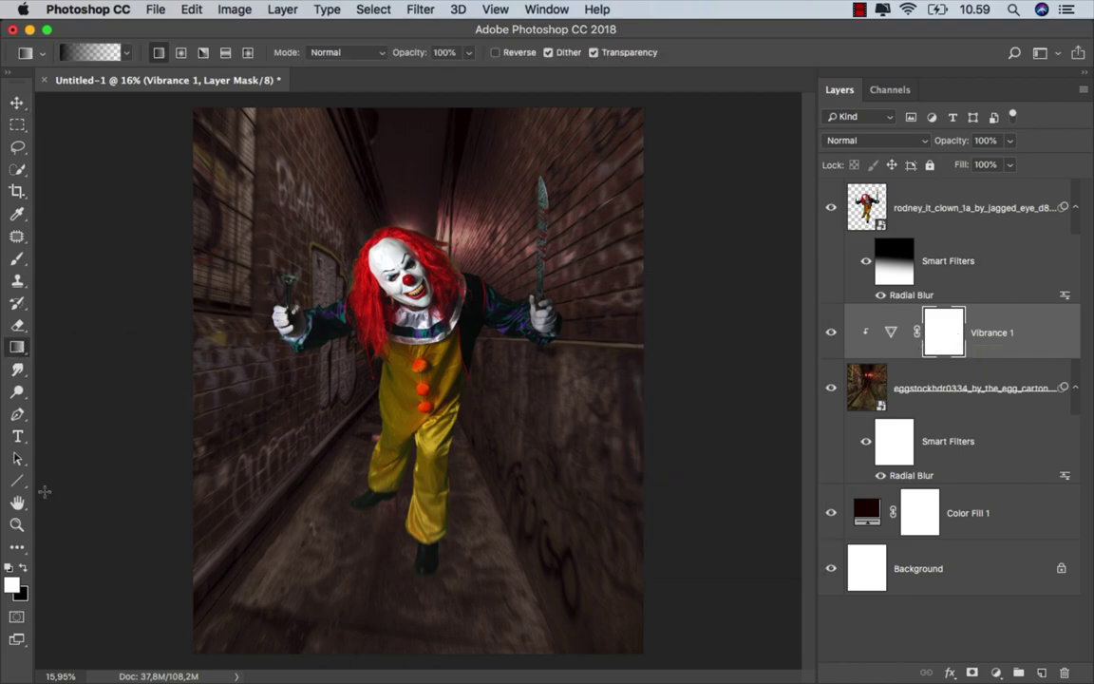
left_click(22, 568)
left_click(181, 52)
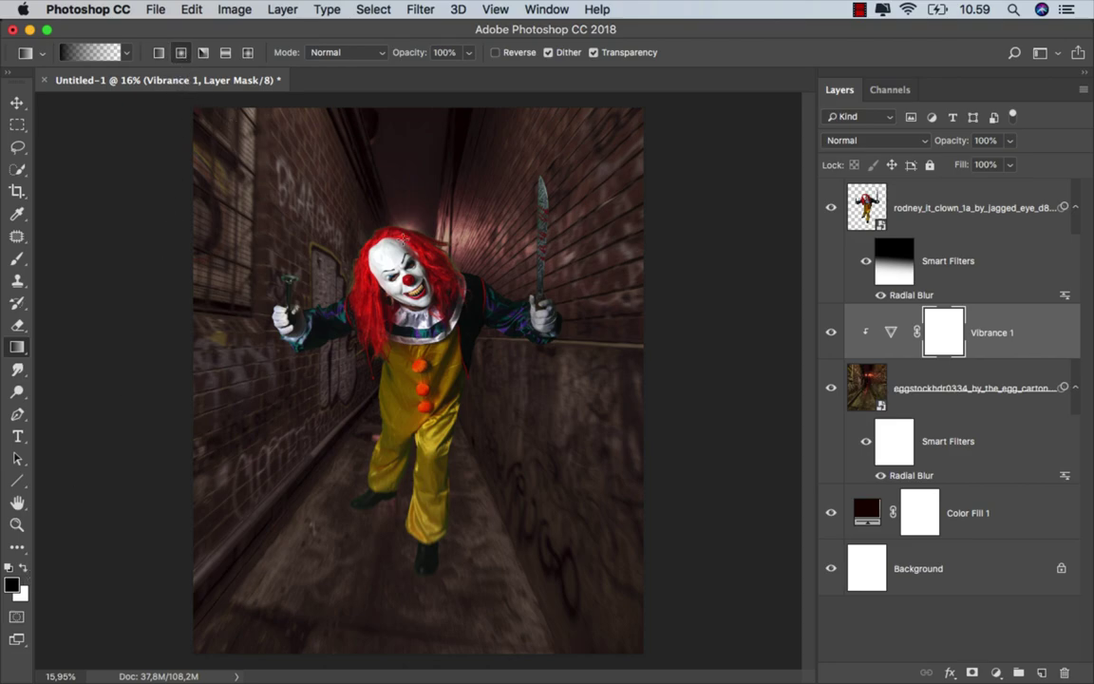
left_click_drag(376, 243, 529, 490)
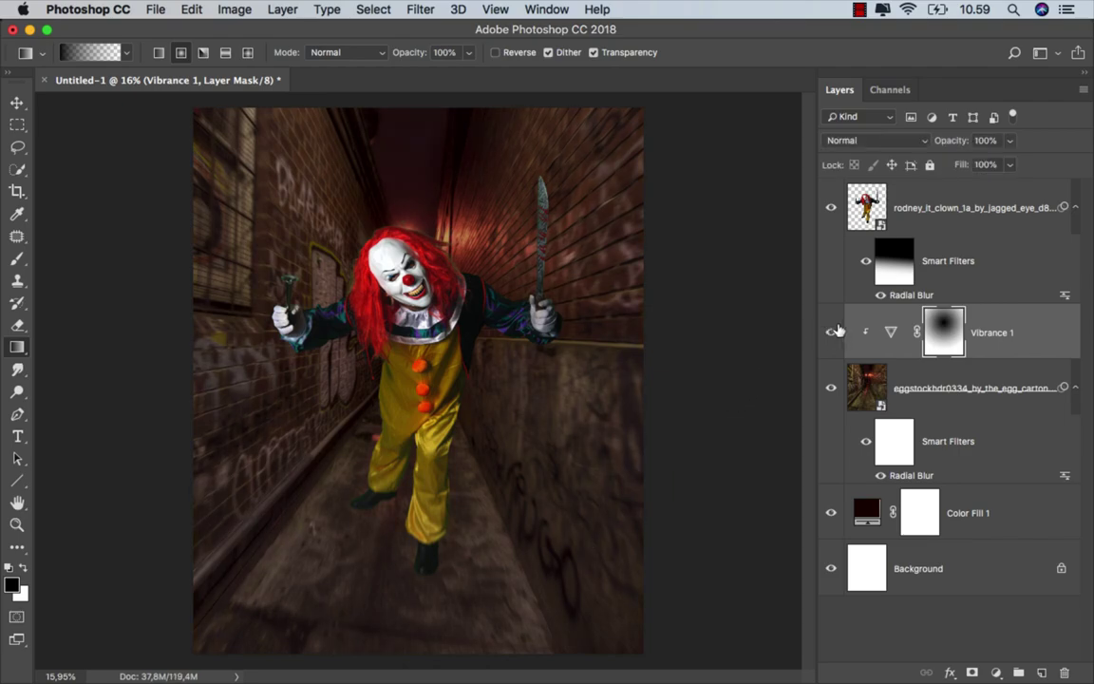
left_click(891, 309)
Add a clipped Exposure adjustment set to -1,16.
key("v")
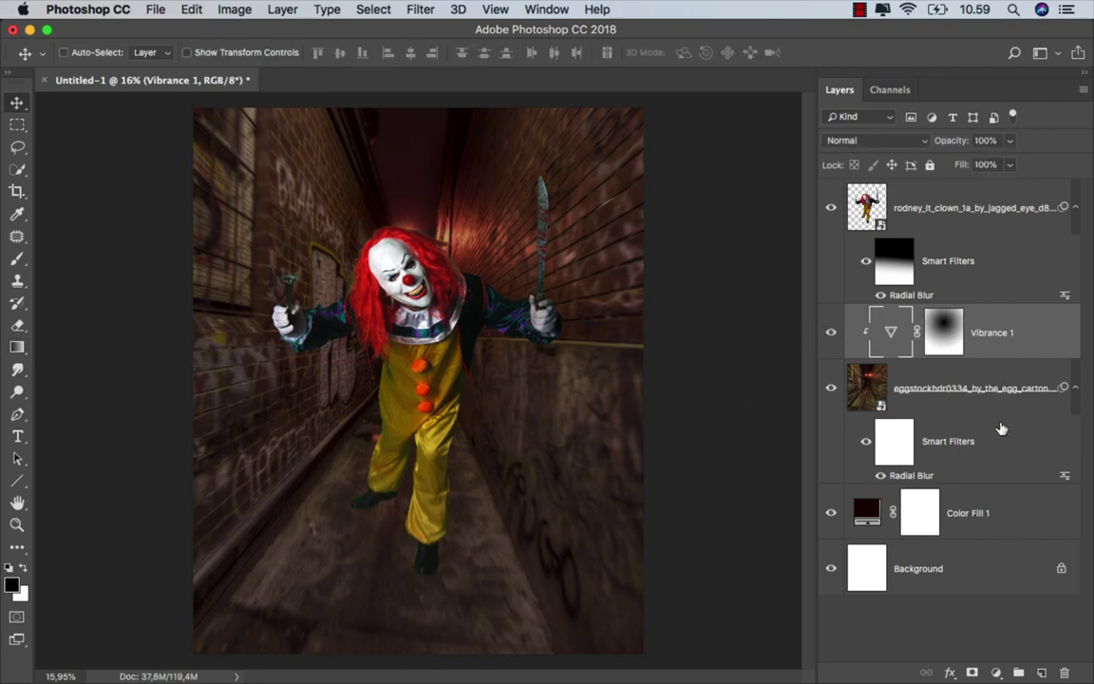
left_click(996, 671)
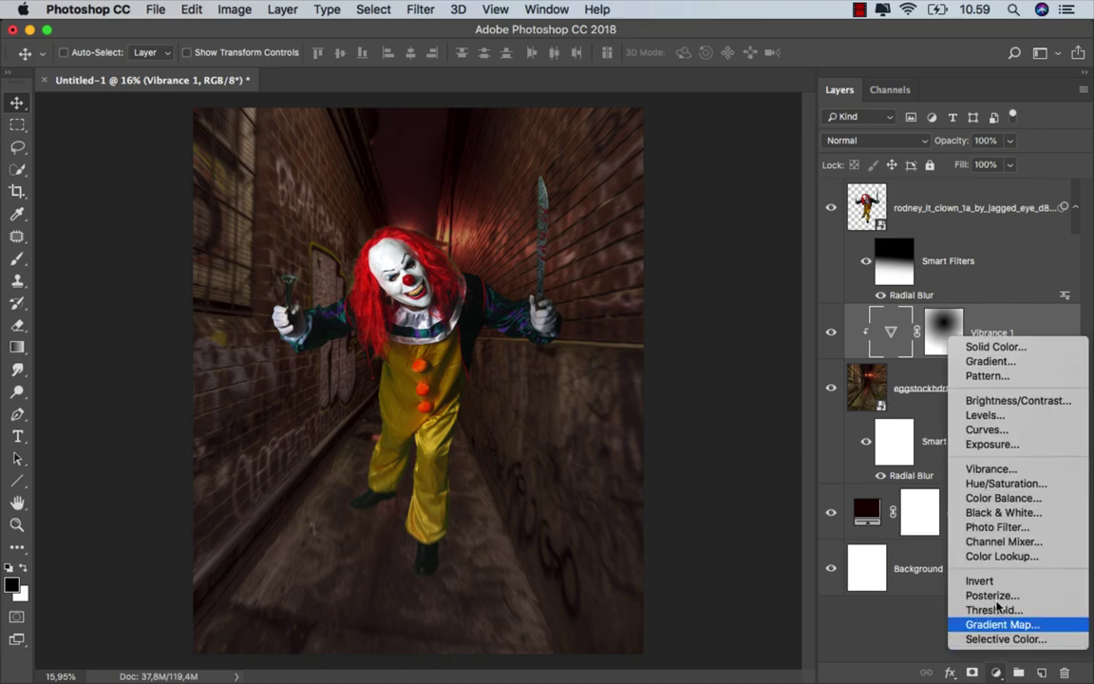
left_click(992, 442)
left_click(695, 555)
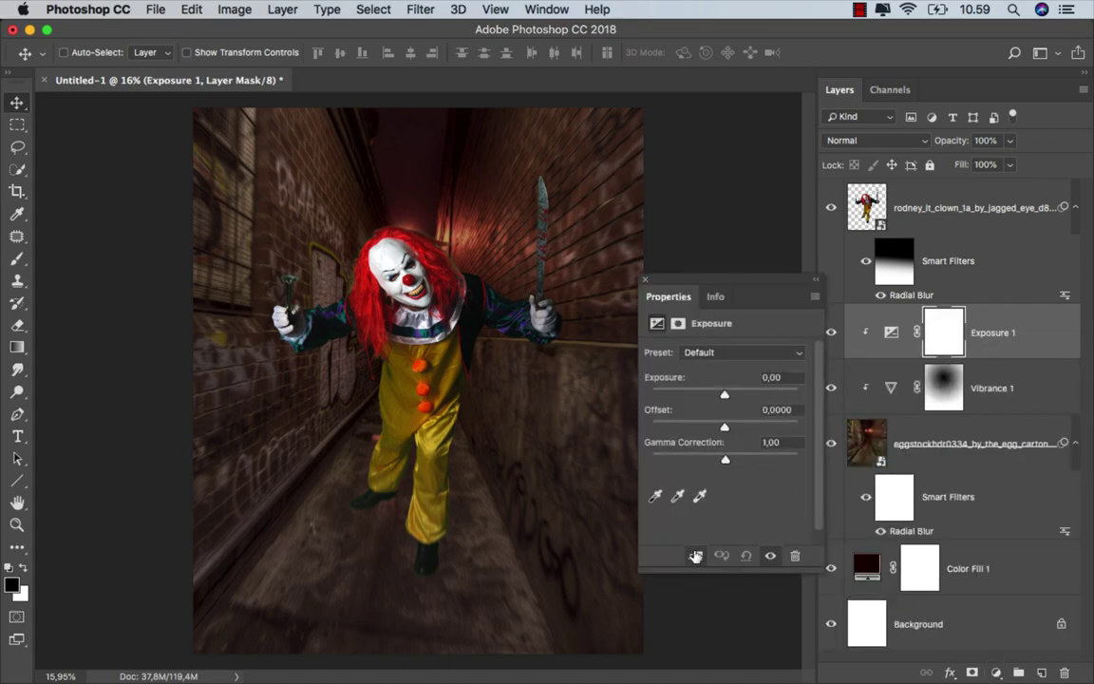
left_click_drag(725, 394, 713, 396)
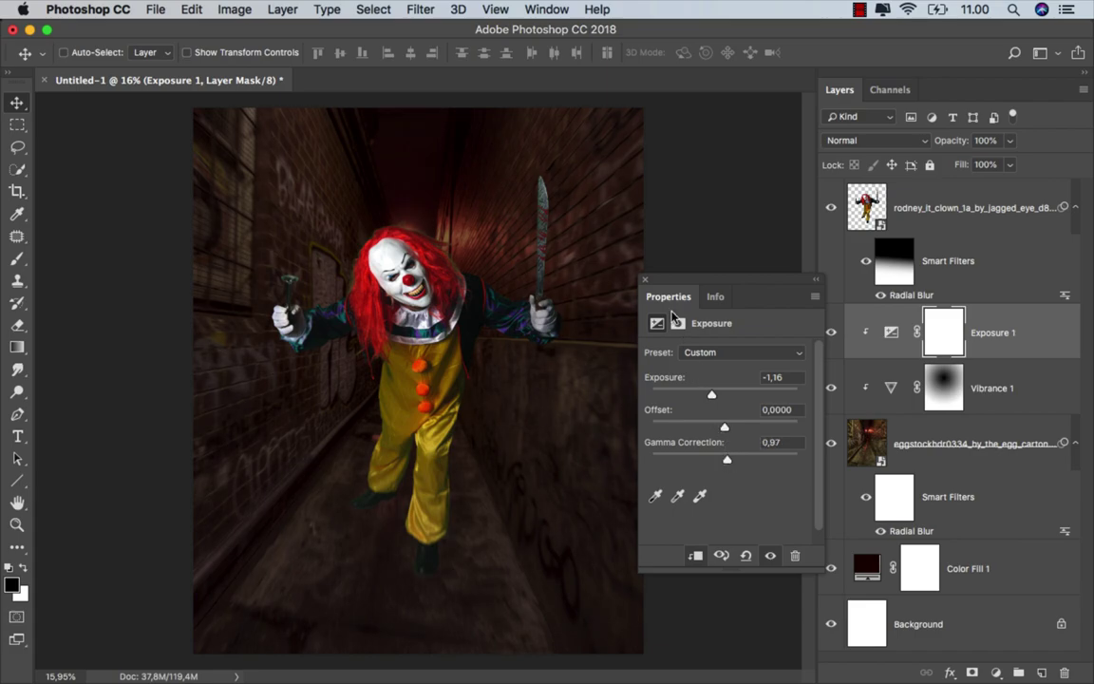
left_click(645, 280)
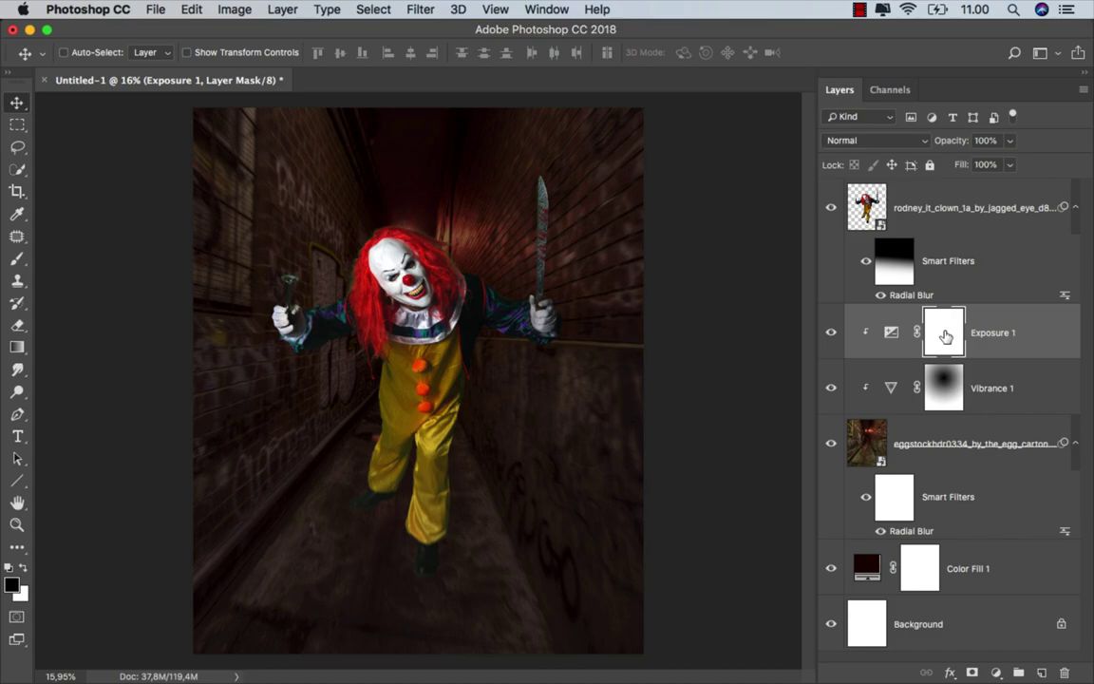
Draw a radial gradient on the Exposure mask so the clown's face stays bright.
left_click(17, 347)
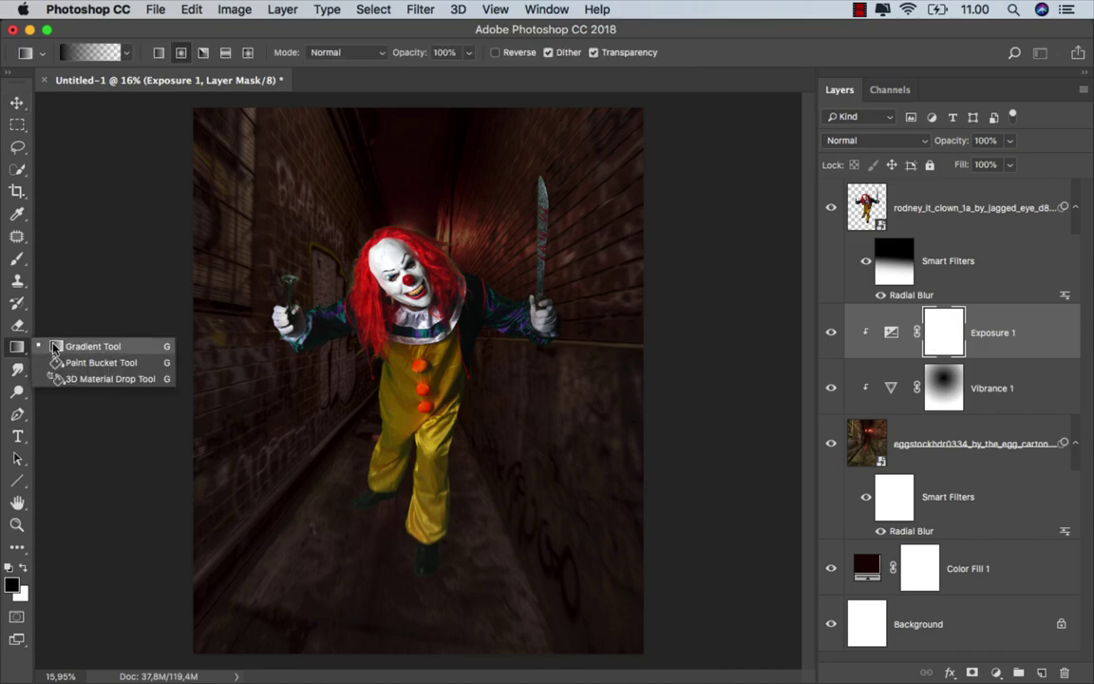
left_click(54, 348)
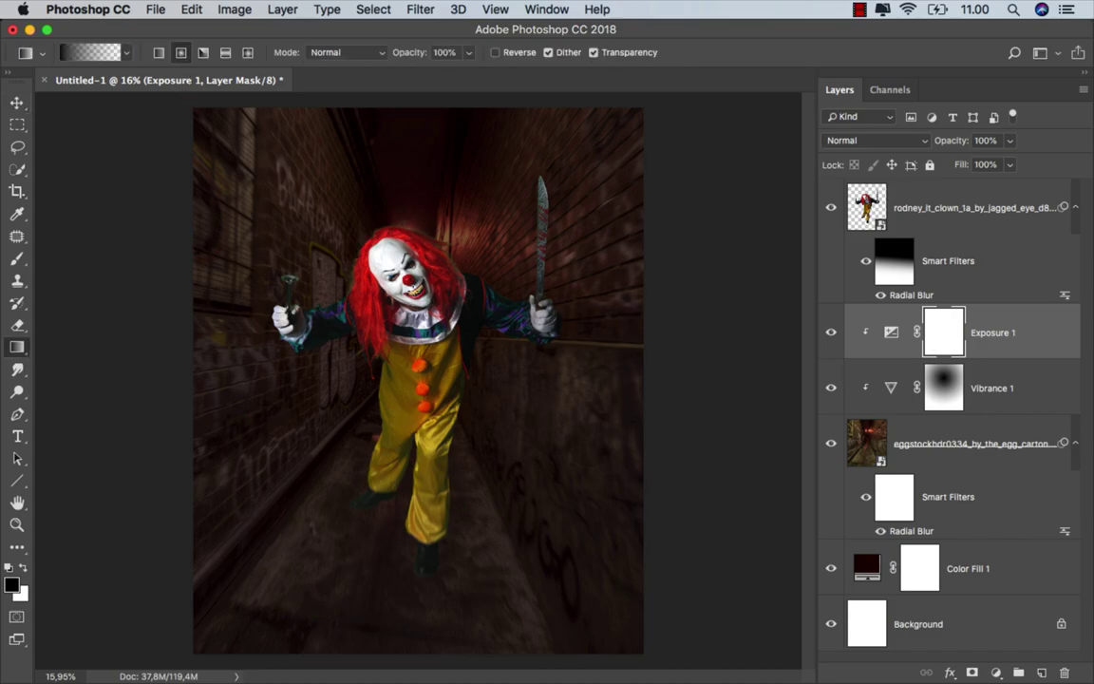
left_click_drag(375, 255, 643, 657)
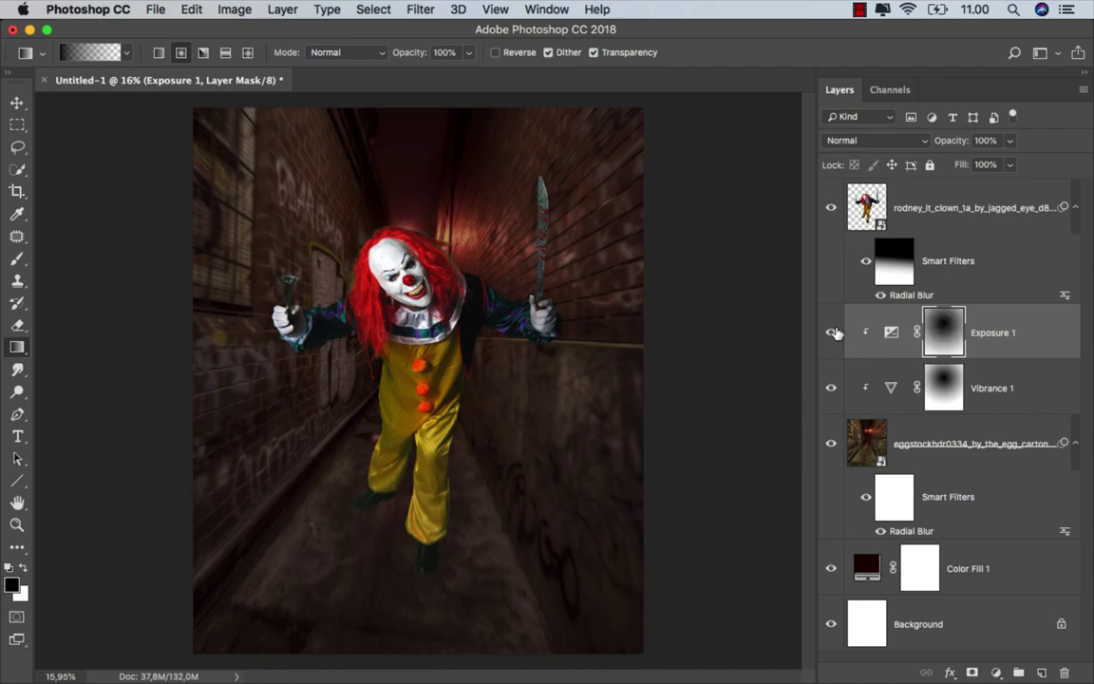
left_click(973, 334)
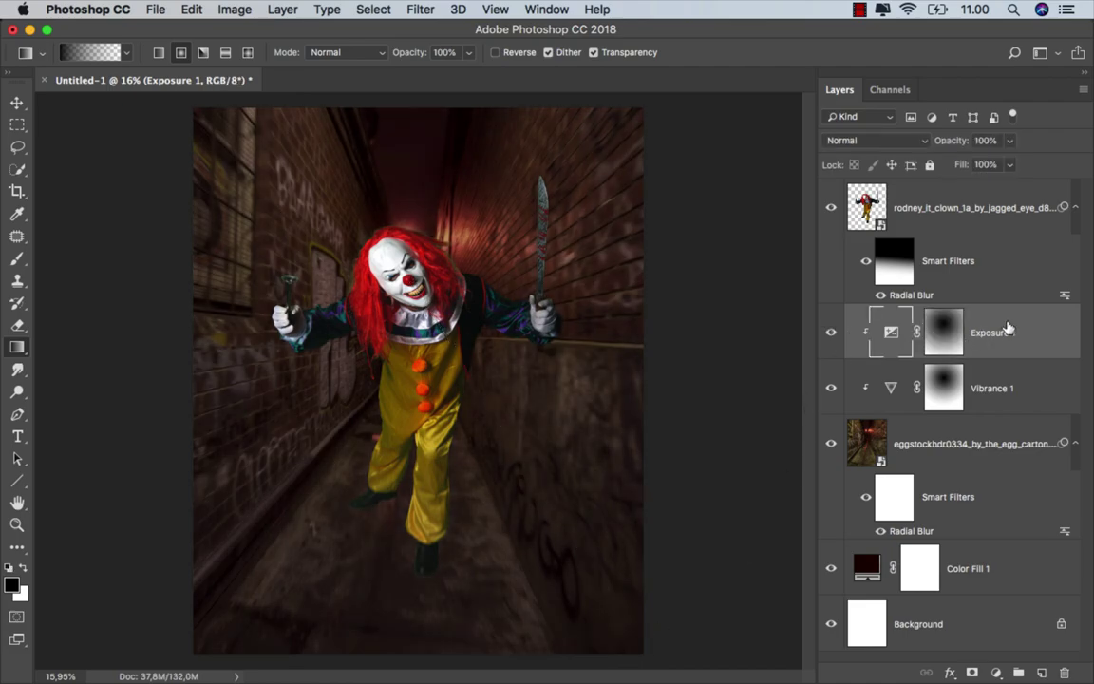
left_click(995, 672)
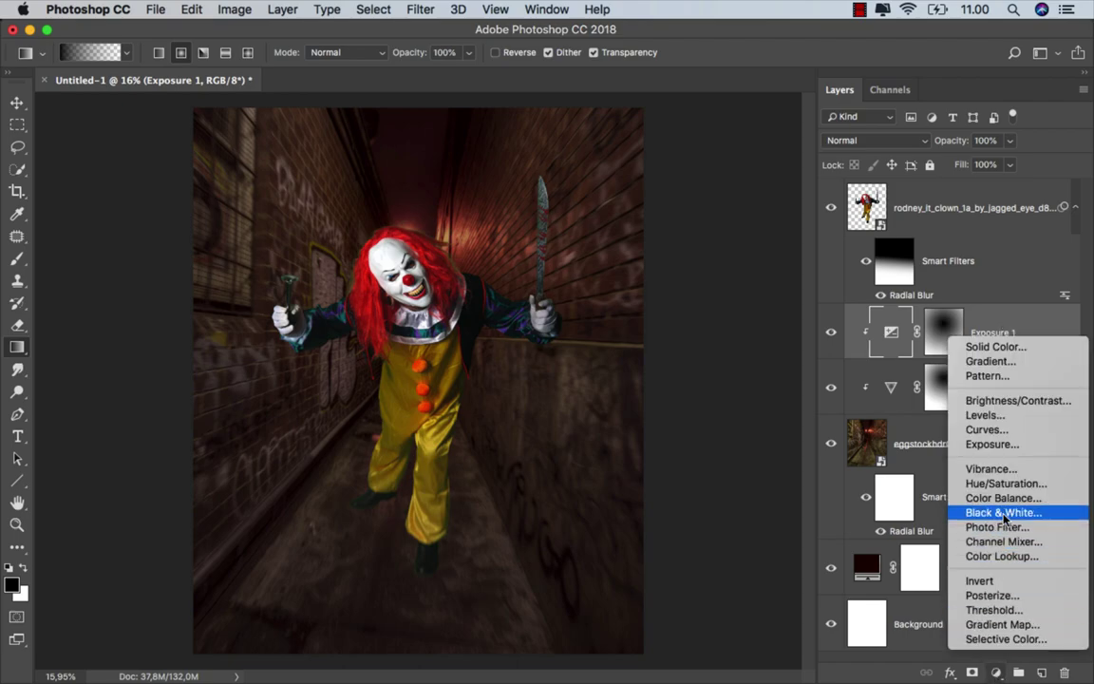
Add a clipped Exposure 2 adjustment at -2,17 and invert its mask to black.
left_click(993, 444)
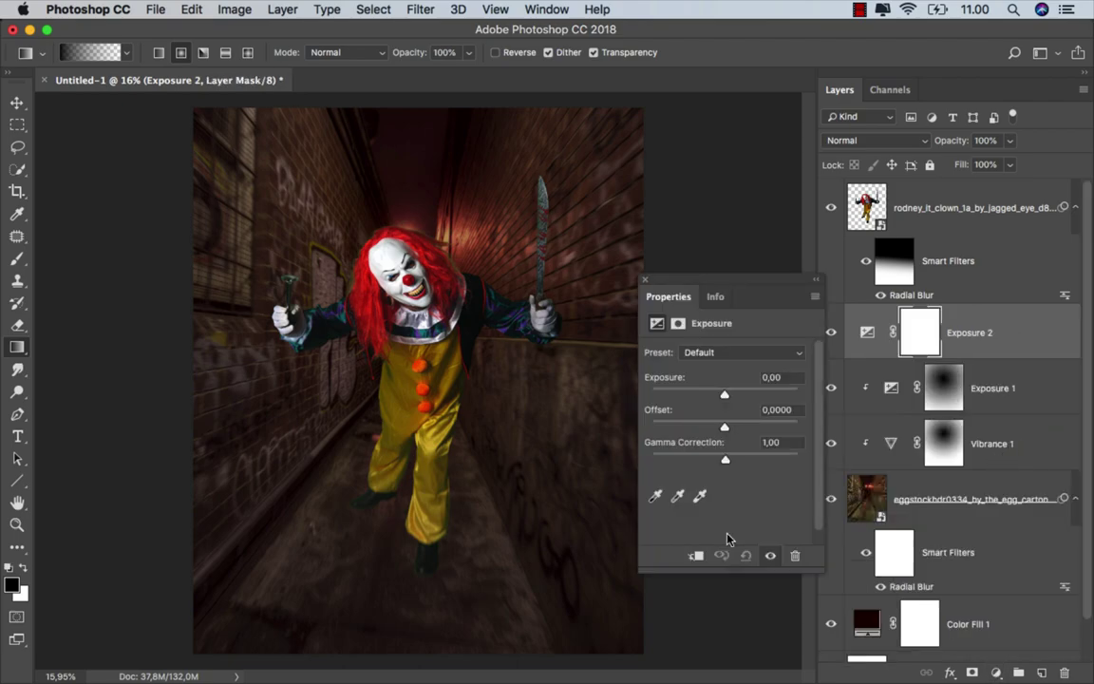
left_click(697, 554)
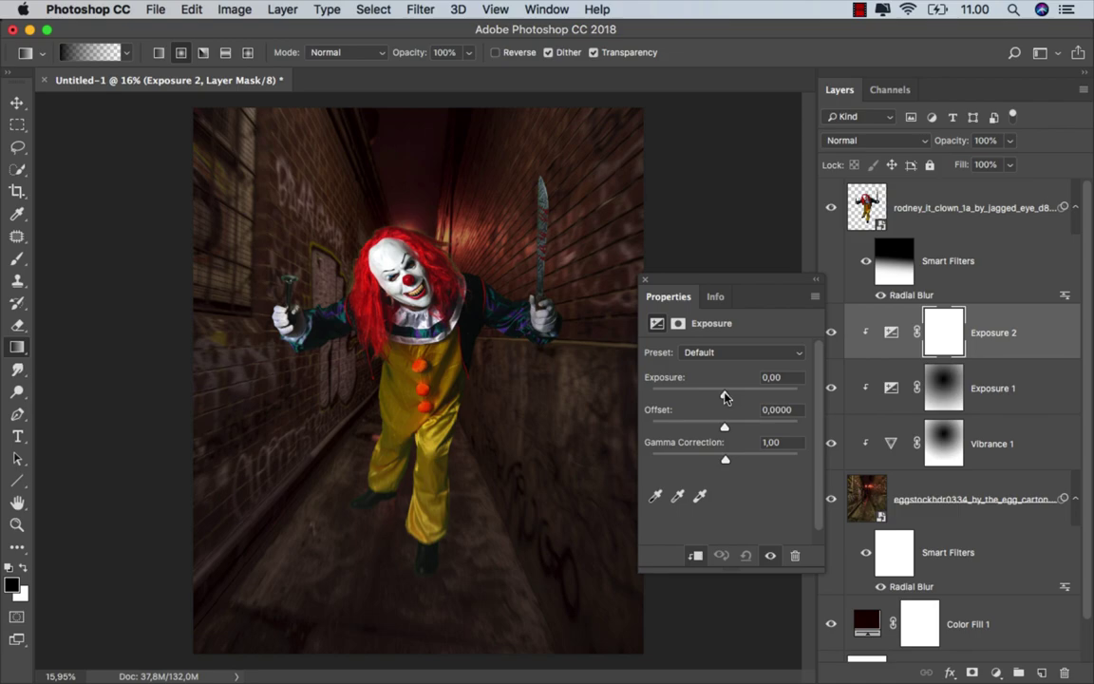
left_click_drag(726, 397, 712, 397)
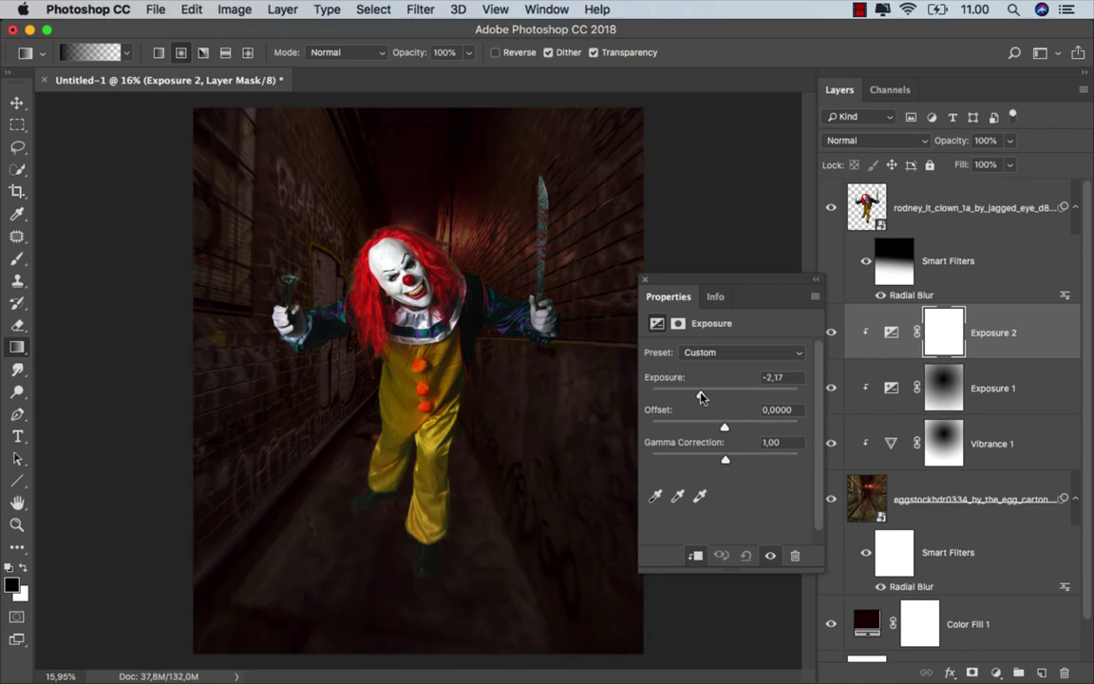
left_click(645, 279)
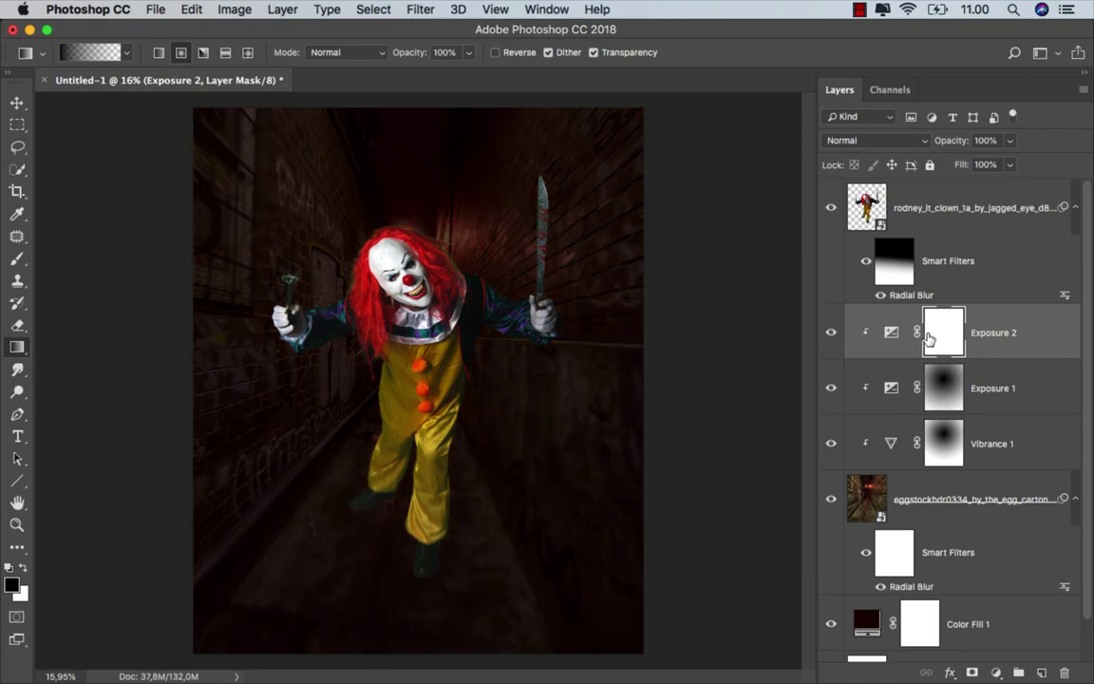
key("super+i")
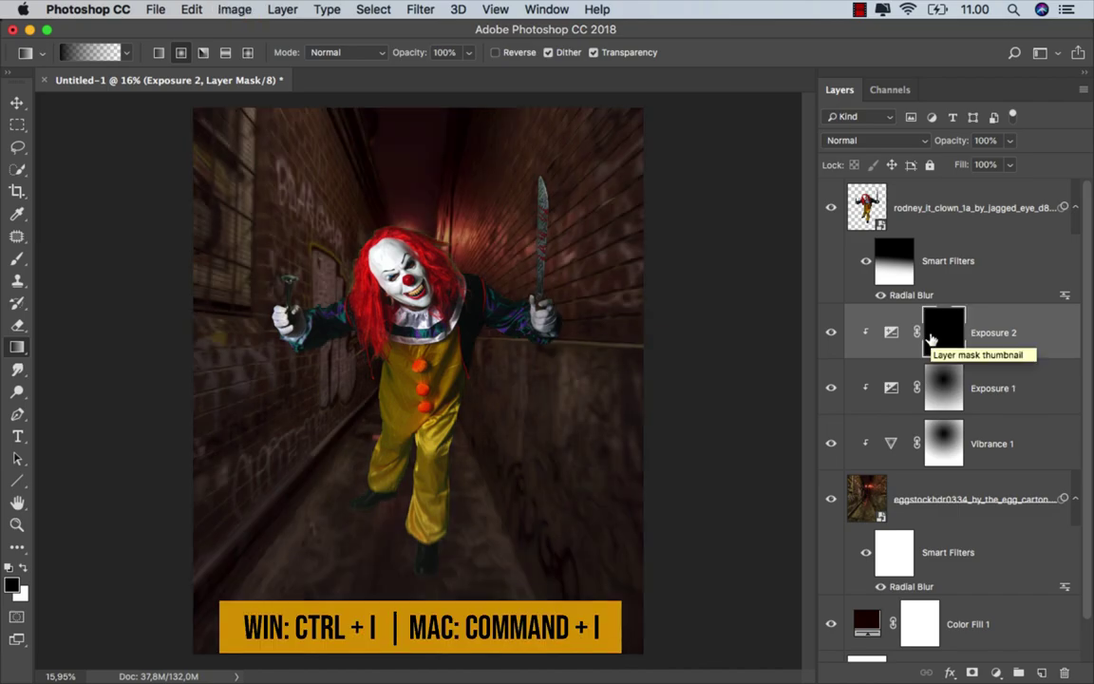
left_click(17, 258)
Set up a brush of about 131 px with 57% hardness.
left_click(57, 232)
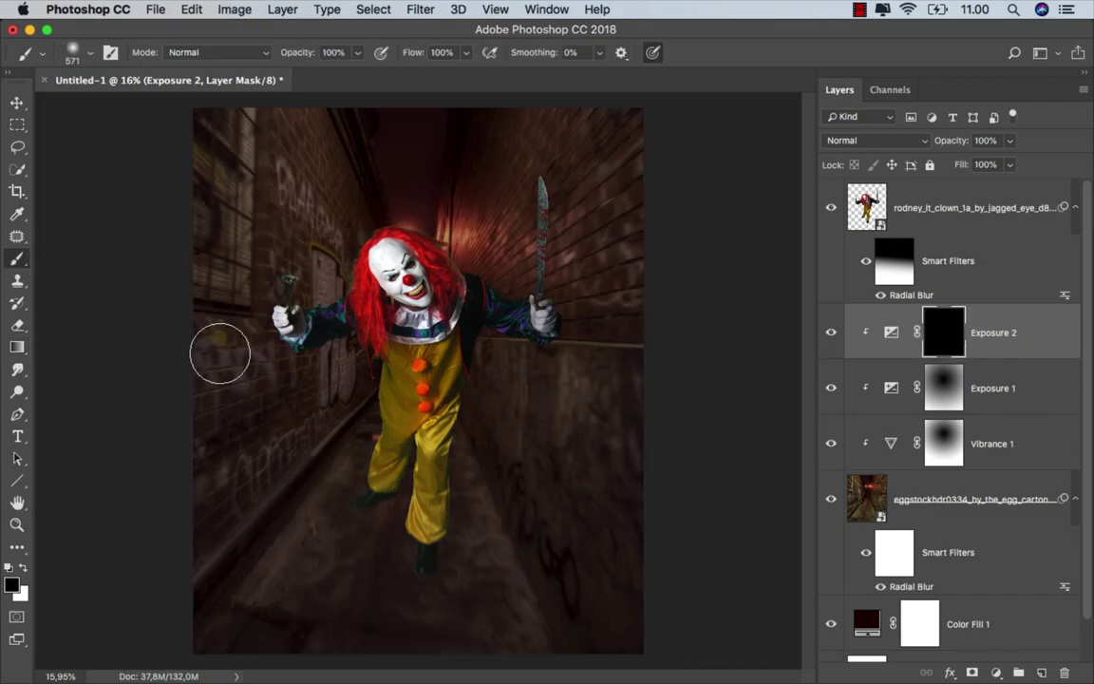
scroll(376, 525, "up", 2)
scroll(373, 424, "down", 3)
left_click_drag(374, 420, 334, 413)
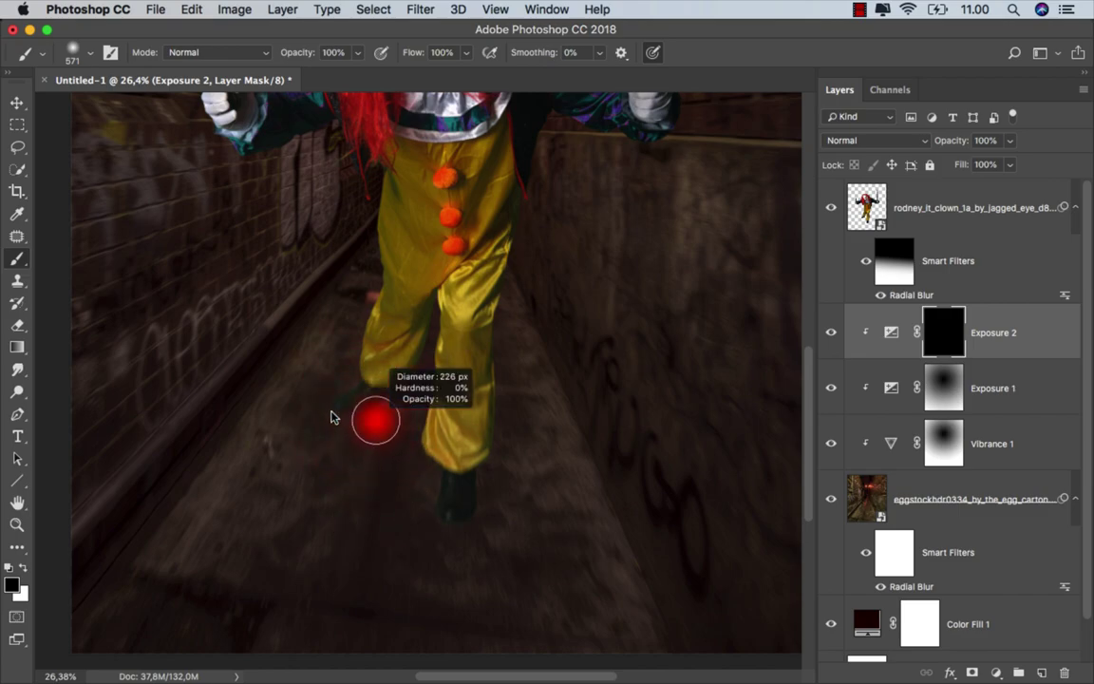
right_click(368, 300)
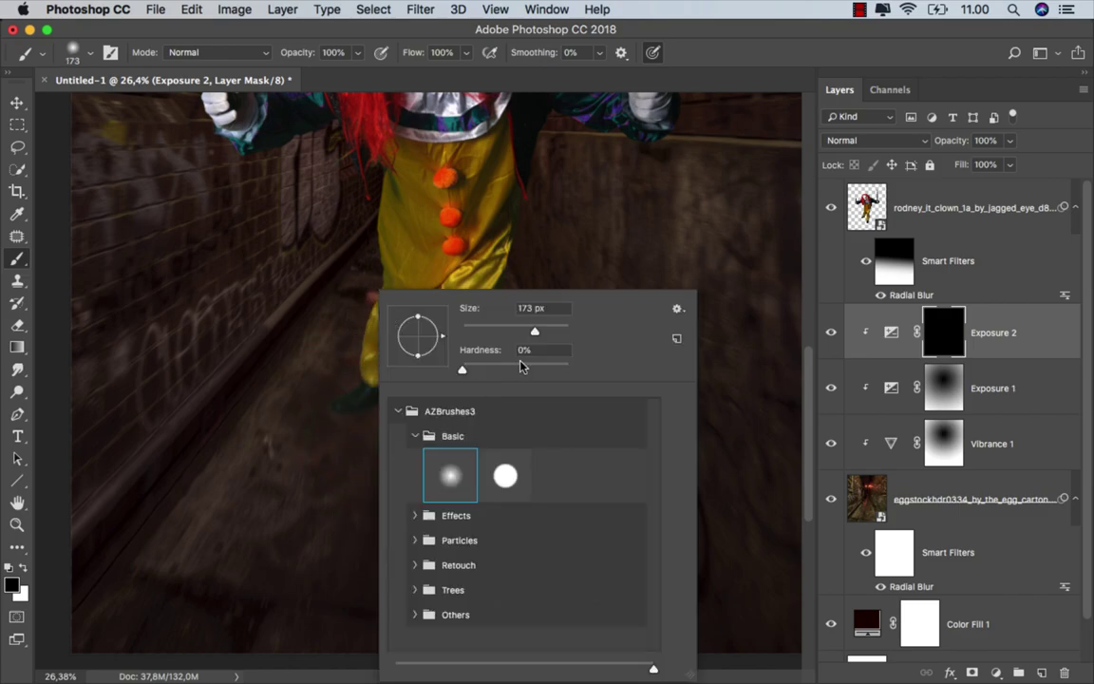
left_click(523, 366)
key("Return")
scroll(328, 408, "down", 3)
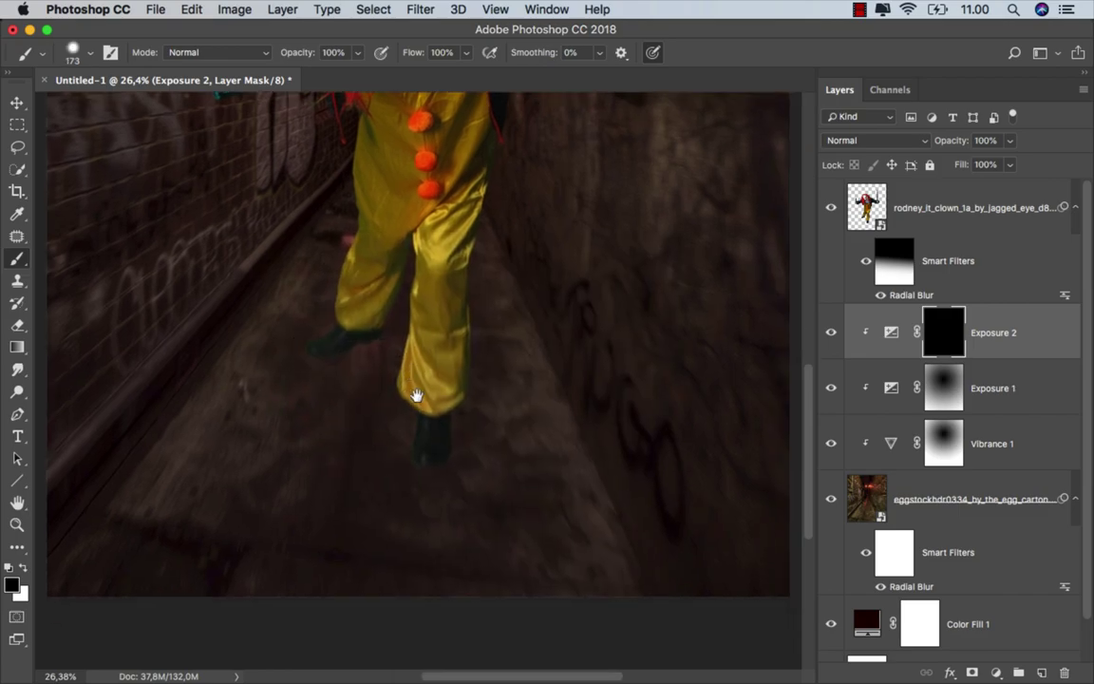
left_click_drag(465, 443, 427, 439)
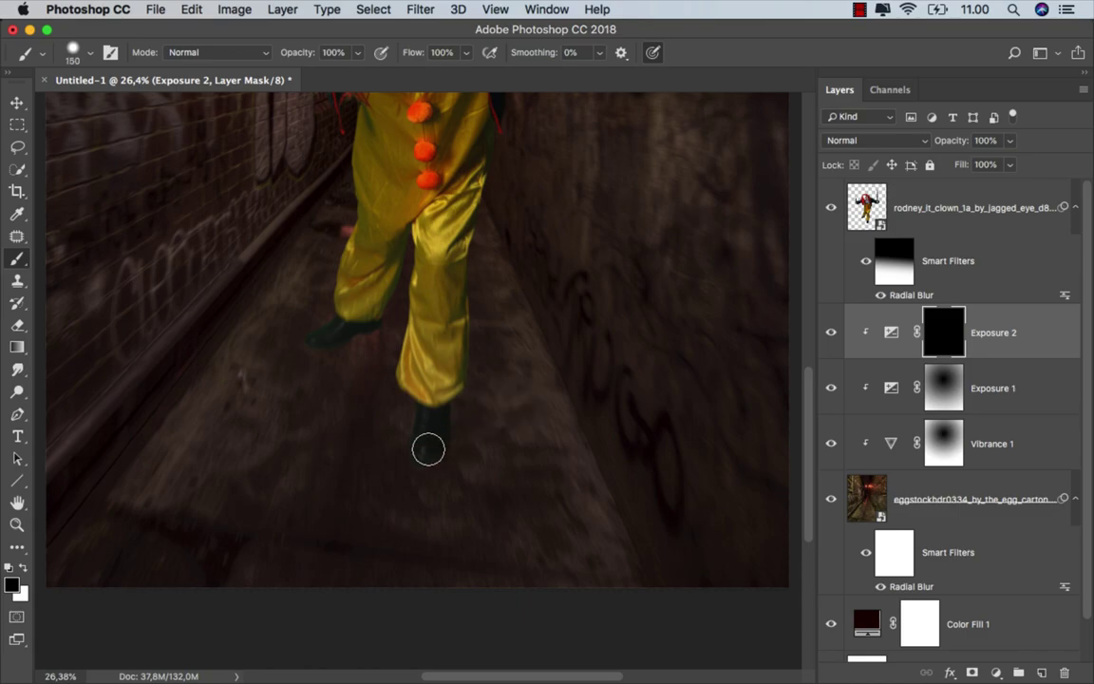
Paint white shadow streaks on the Exposure 2 mask below both of the clown's feet.
key("x")
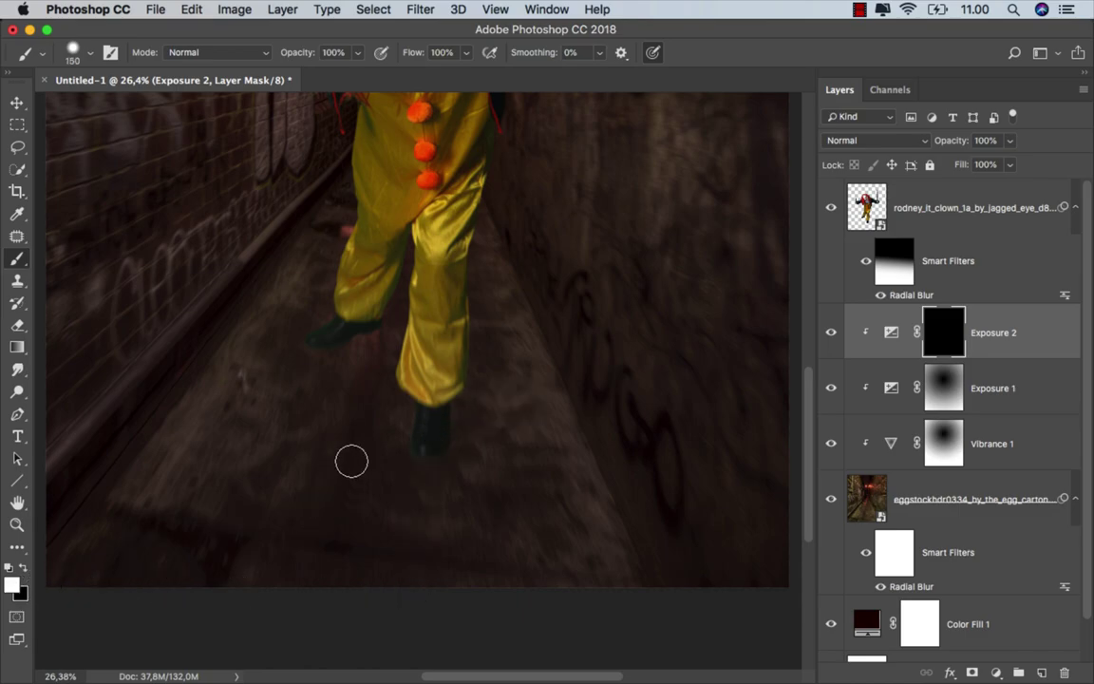
left_click_drag(430, 441, 413, 590)
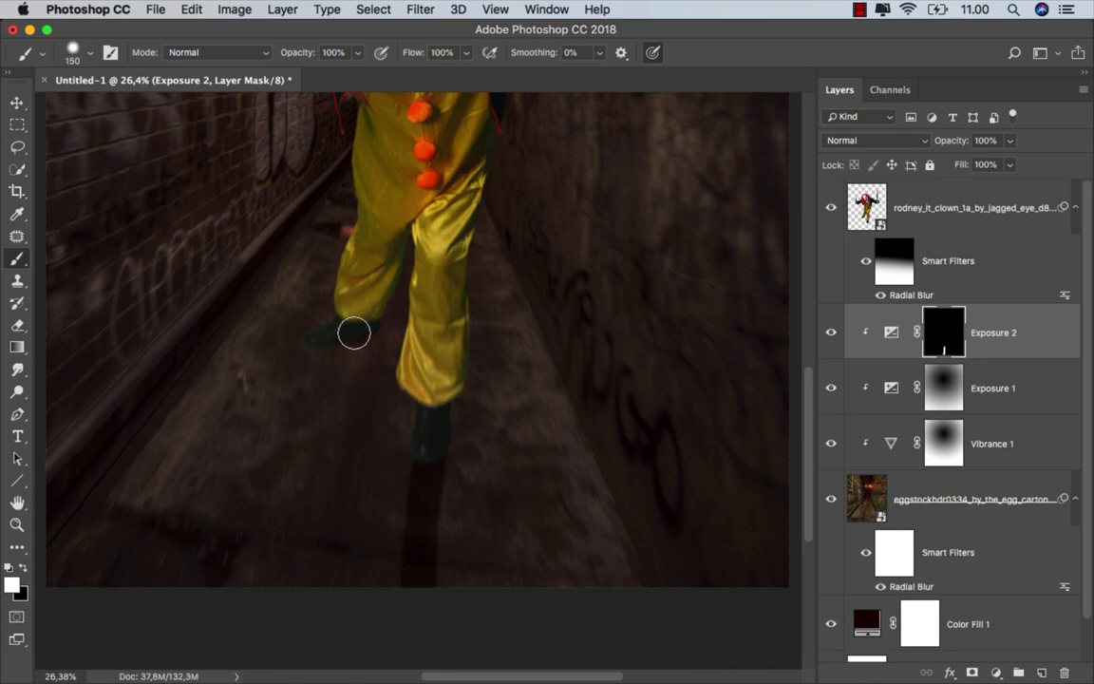
left_click_drag(352, 342, 303, 570)
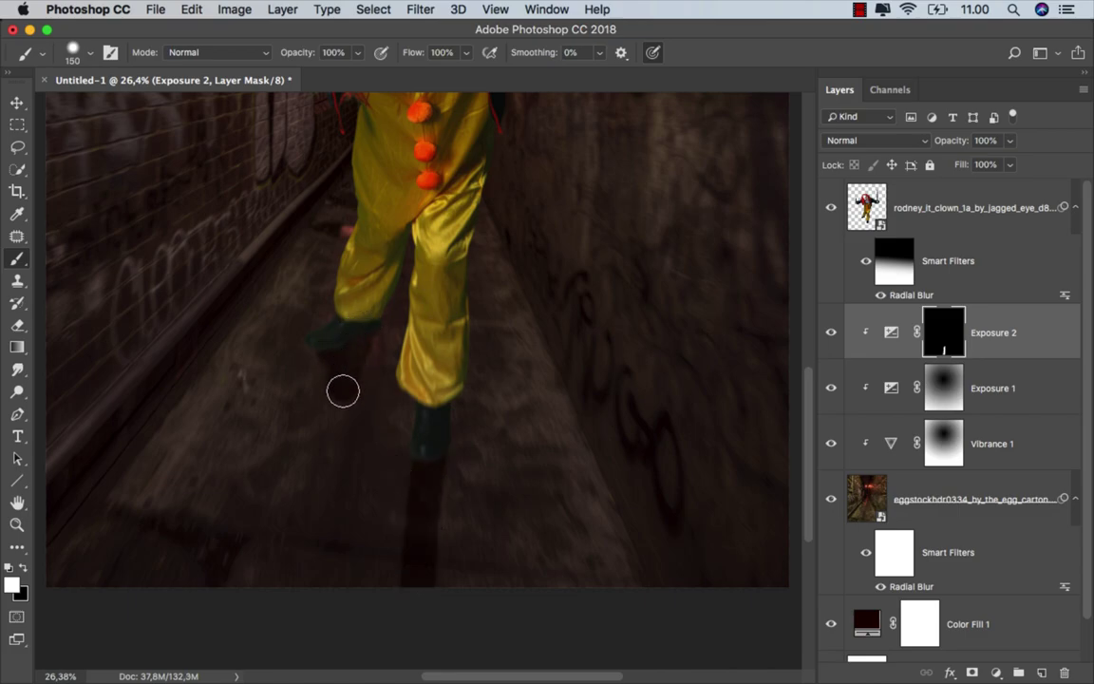
scroll(353, 350, "up", 1)
scroll(353, 349, "up", 2)
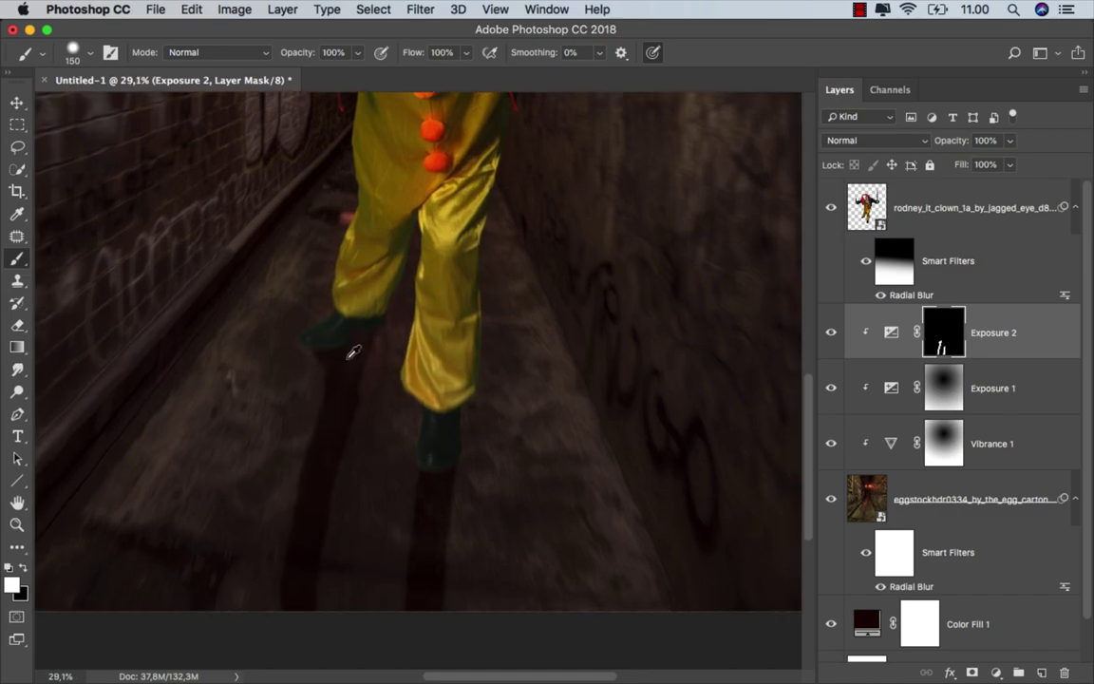
scroll(344, 359, "up", 2)
Set the brush opacity to 50%.
left_click(357, 52)
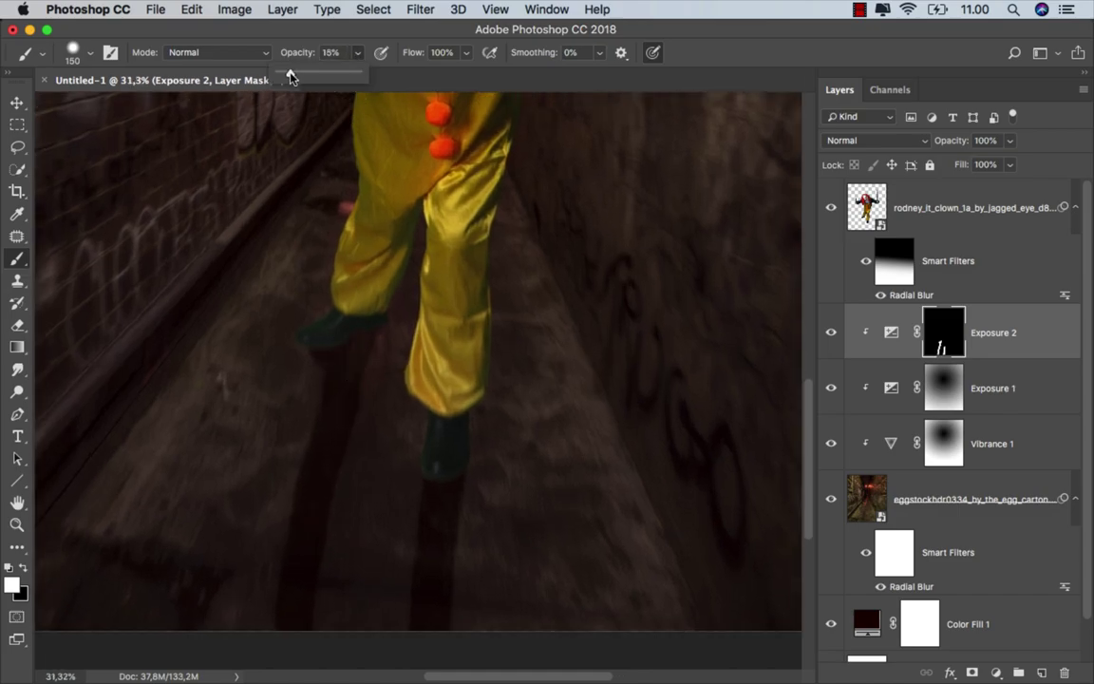
left_click_drag(290, 76, 288, 76)
scroll(347, 359, "up", 2)
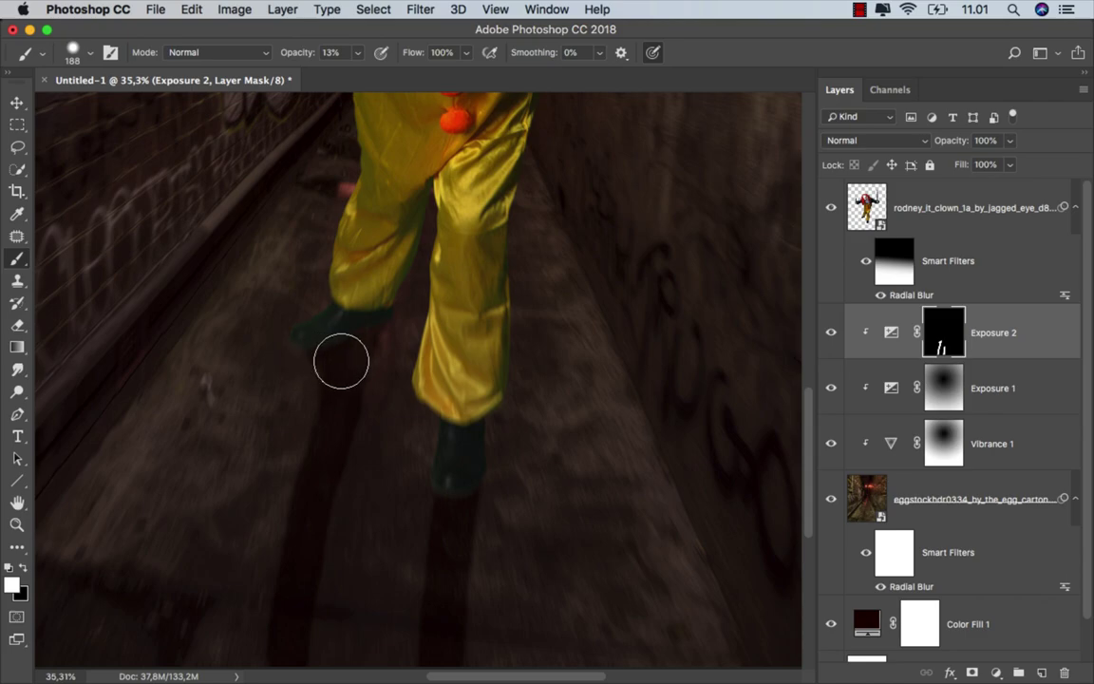
right_click(341, 361)
left_click(320, 362)
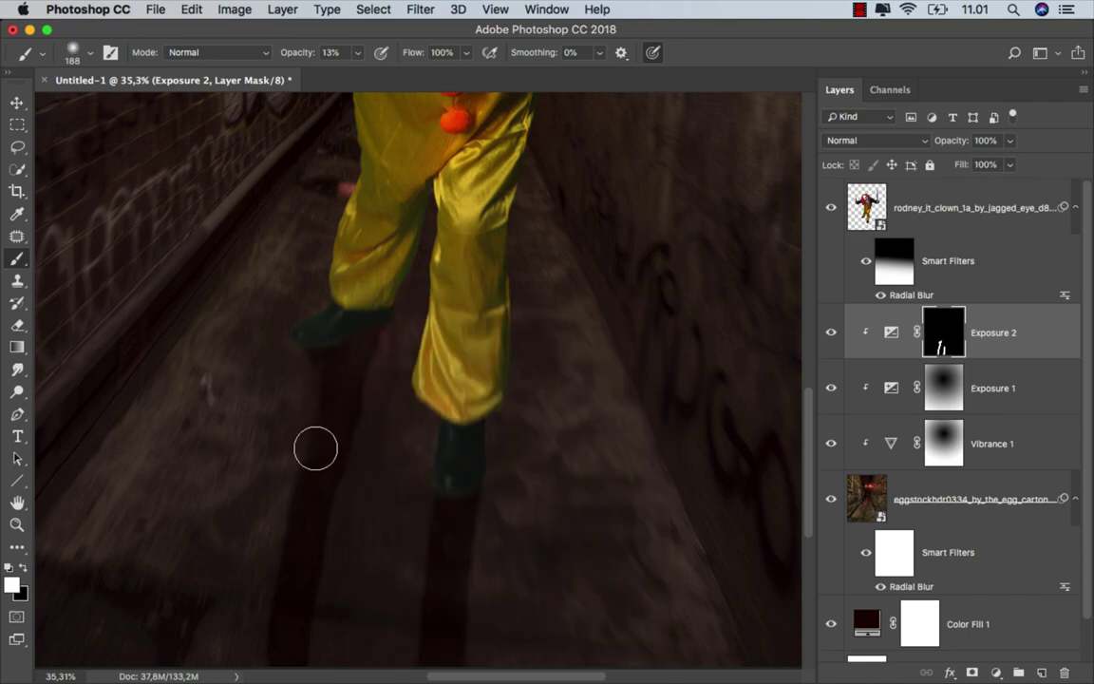
key("5")
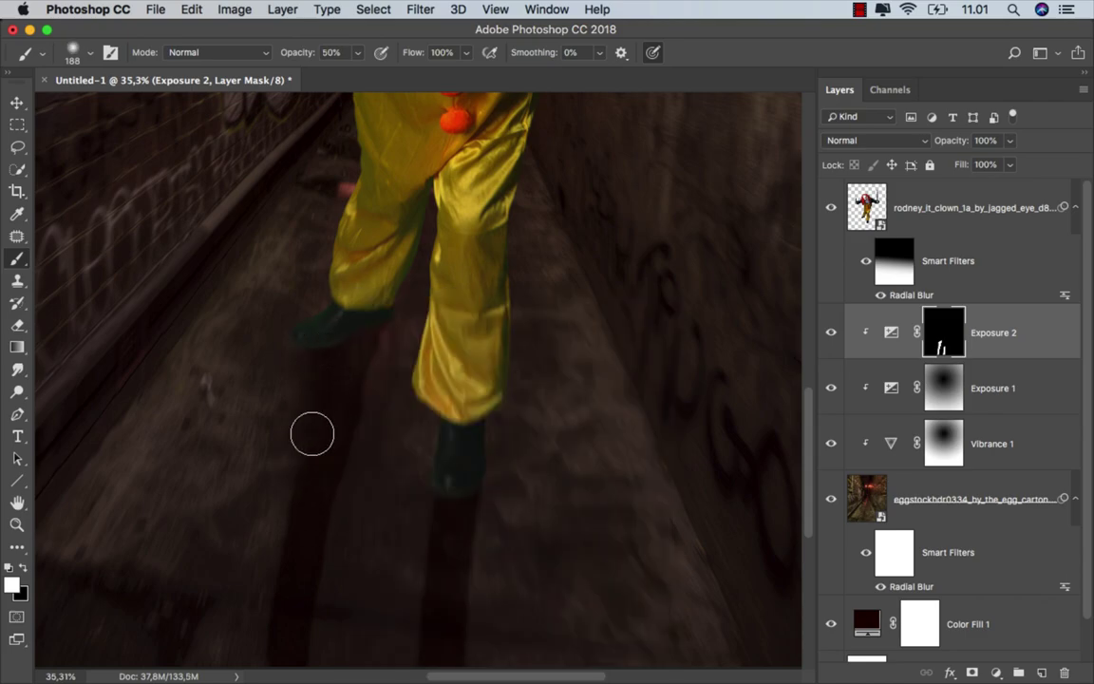
scroll(332, 466, "down", 2)
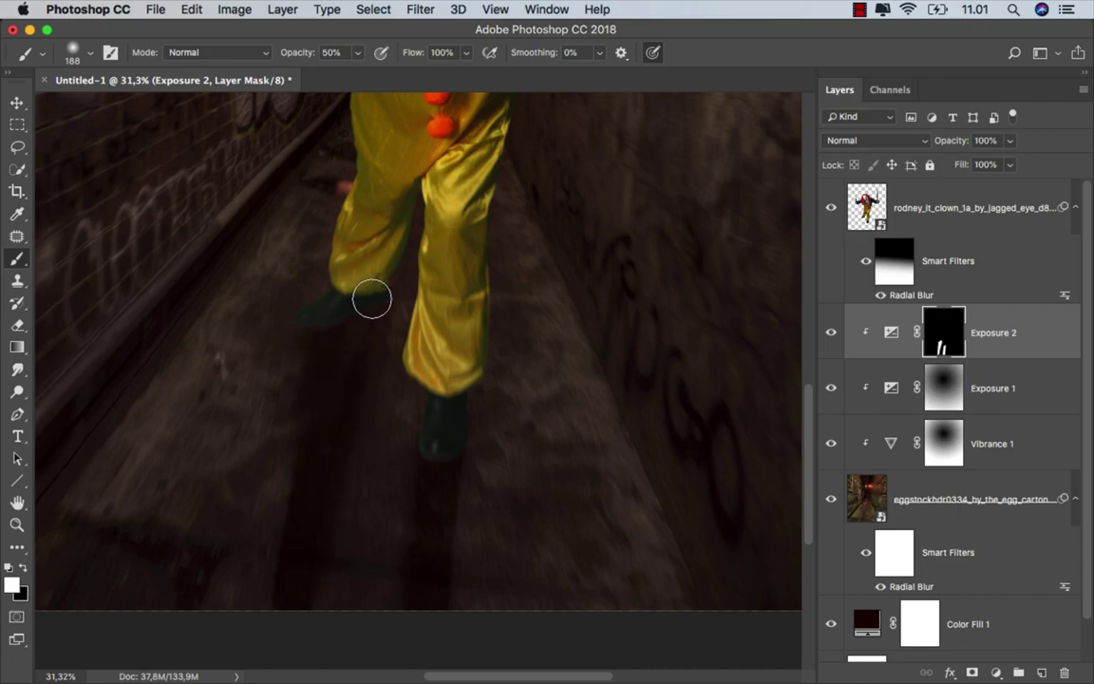
Switch to black at 301 px brush size, fit the image, and toggle Exposure 2 to compare.
left_click(23, 567)
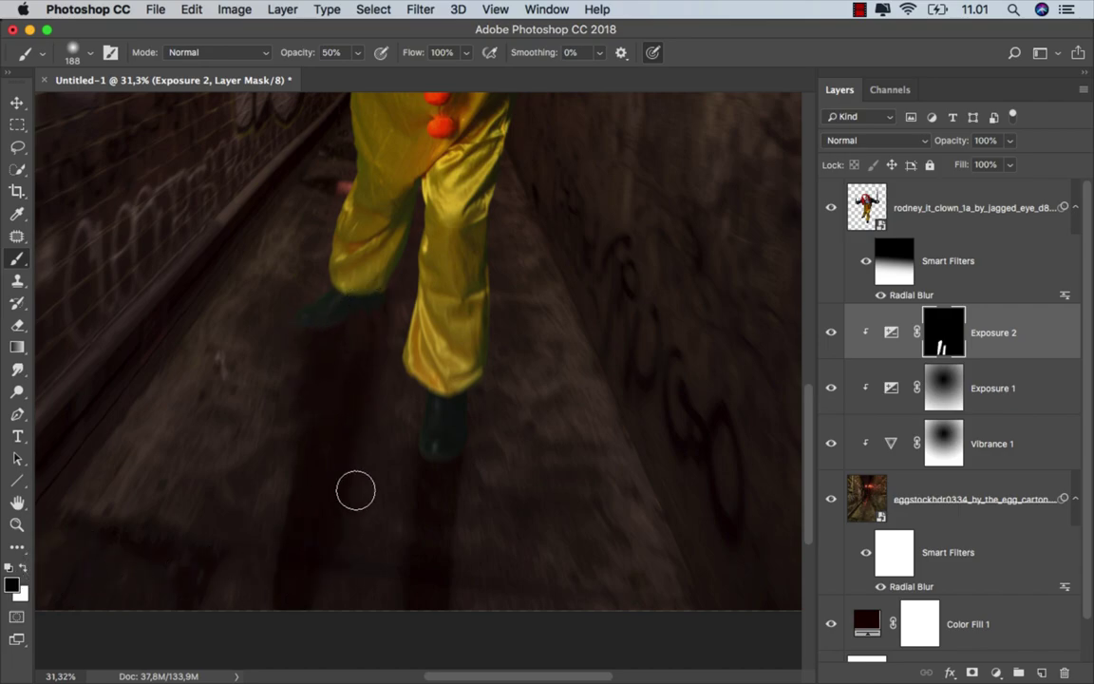
left_click_drag(355, 490, 410, 471)
scroll(264, 569, "down", 2)
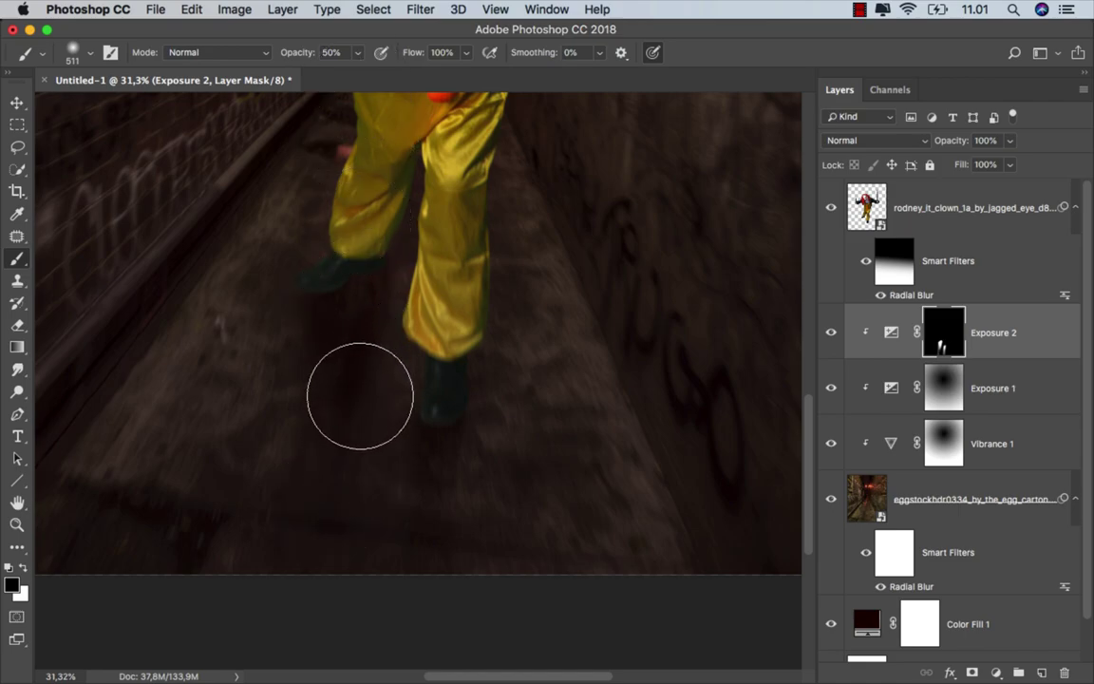
key("bracketleft")
key("bracketleft")
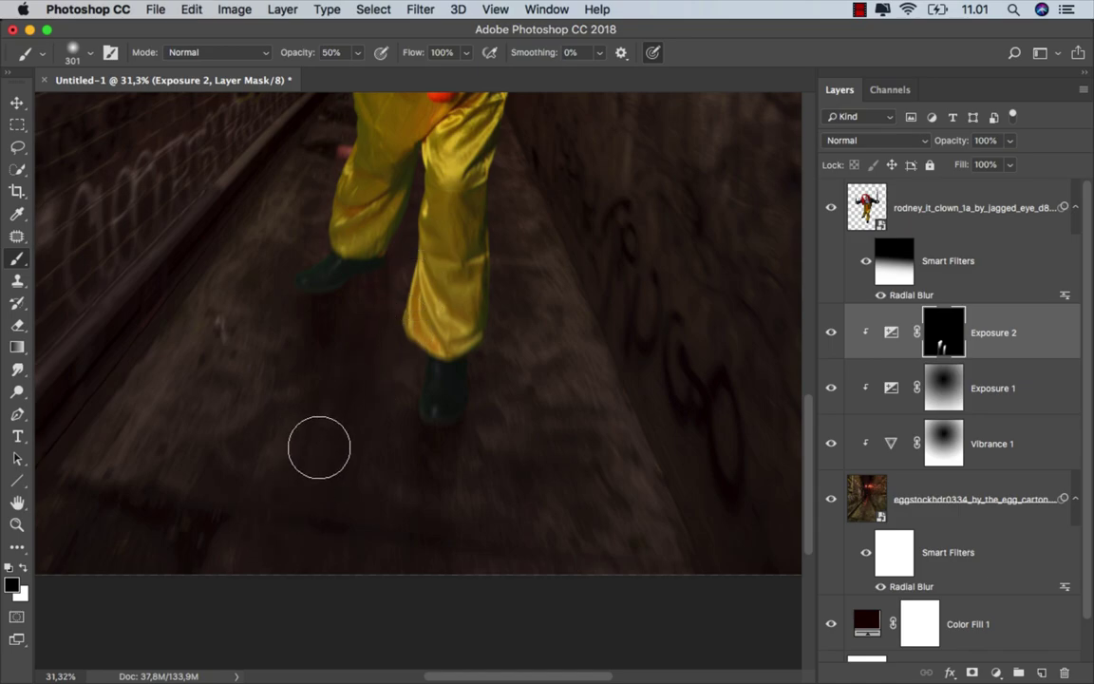
scroll(405, 361, "down", 3)
key("super+0")
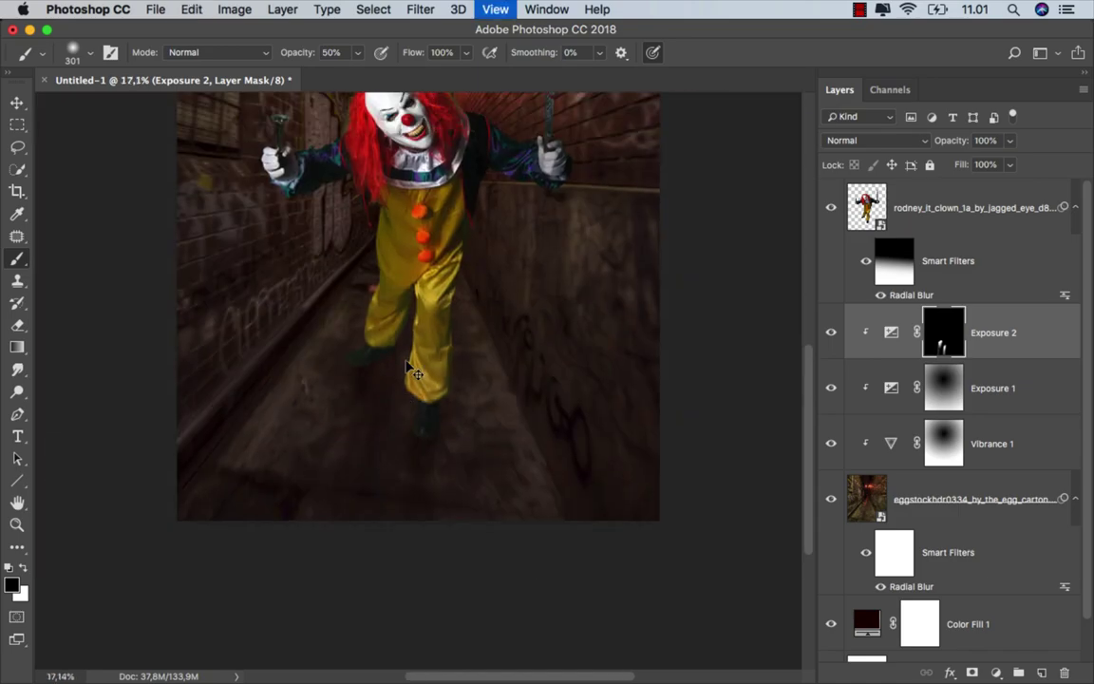
left_click(831, 332)
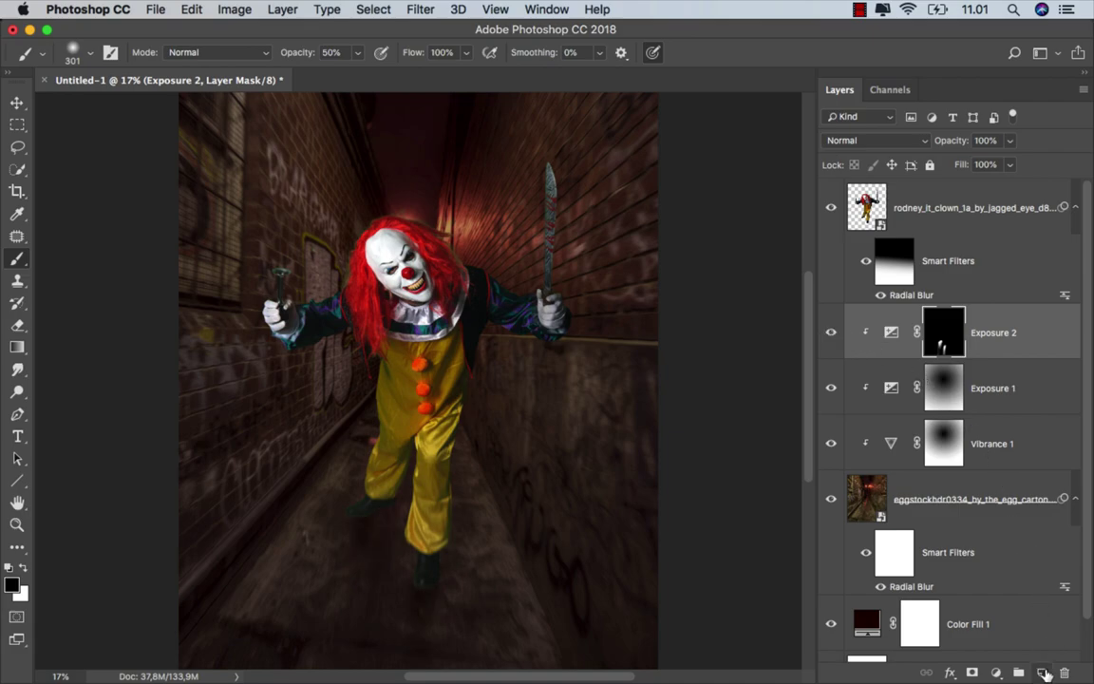
Create a new layer named 'shadow 2', clipped to the layer below and set to Multiply.
key("super+shift+alt+n")
right_click(959, 334)
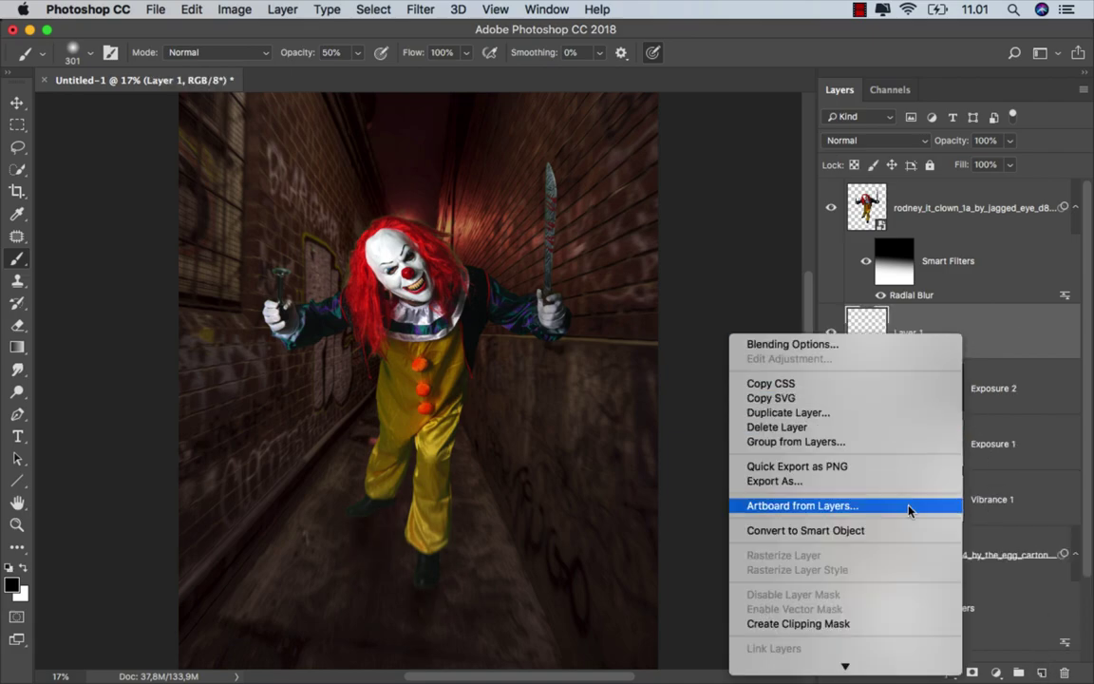
left_click(861, 623)
type("shadow")
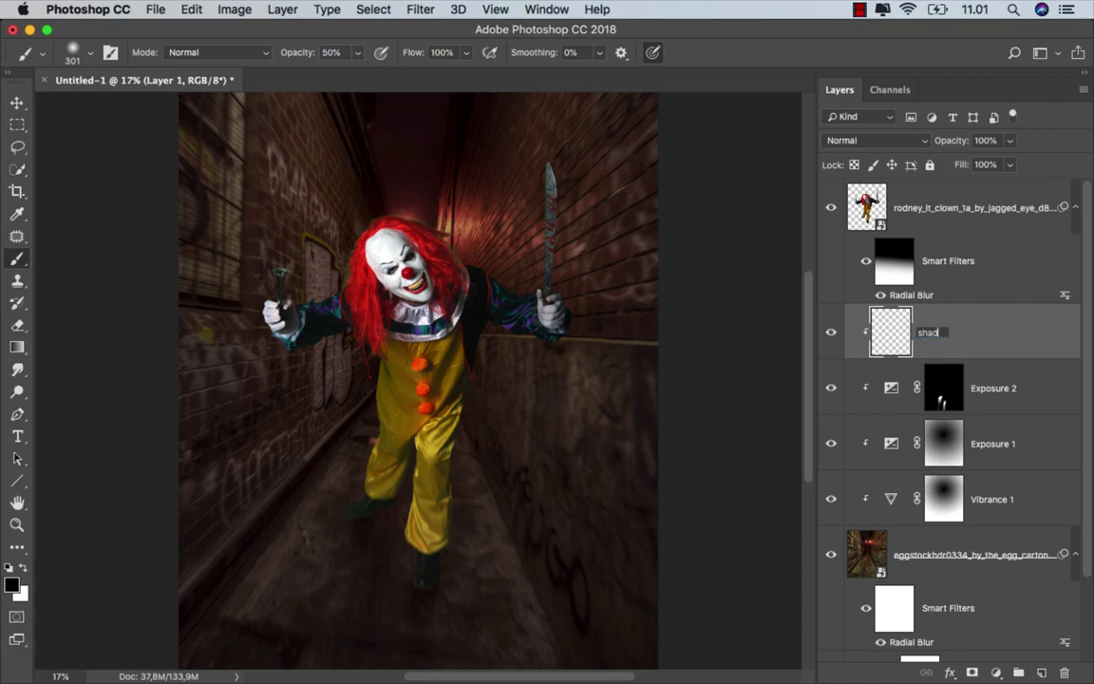
type(" 2")
key("Return")
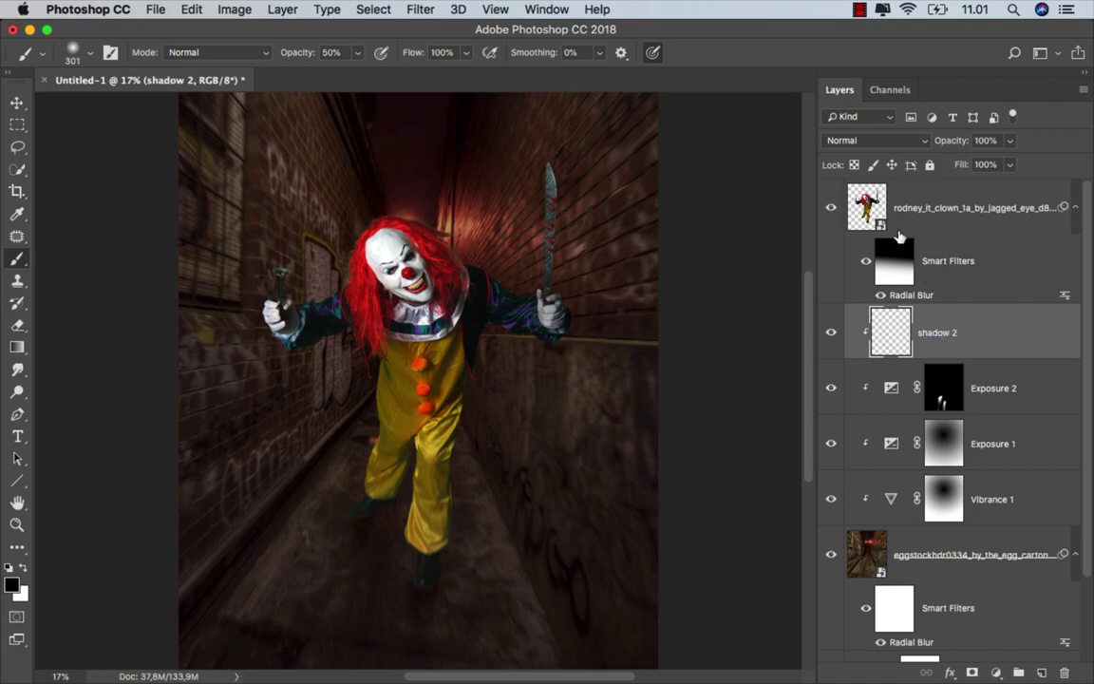
left_click(851, 140)
left_click(860, 186)
Paint soft shadows under the boots with a 15%-opacity brush of about 118 px.
left_click_drag(357, 52, 330, 72)
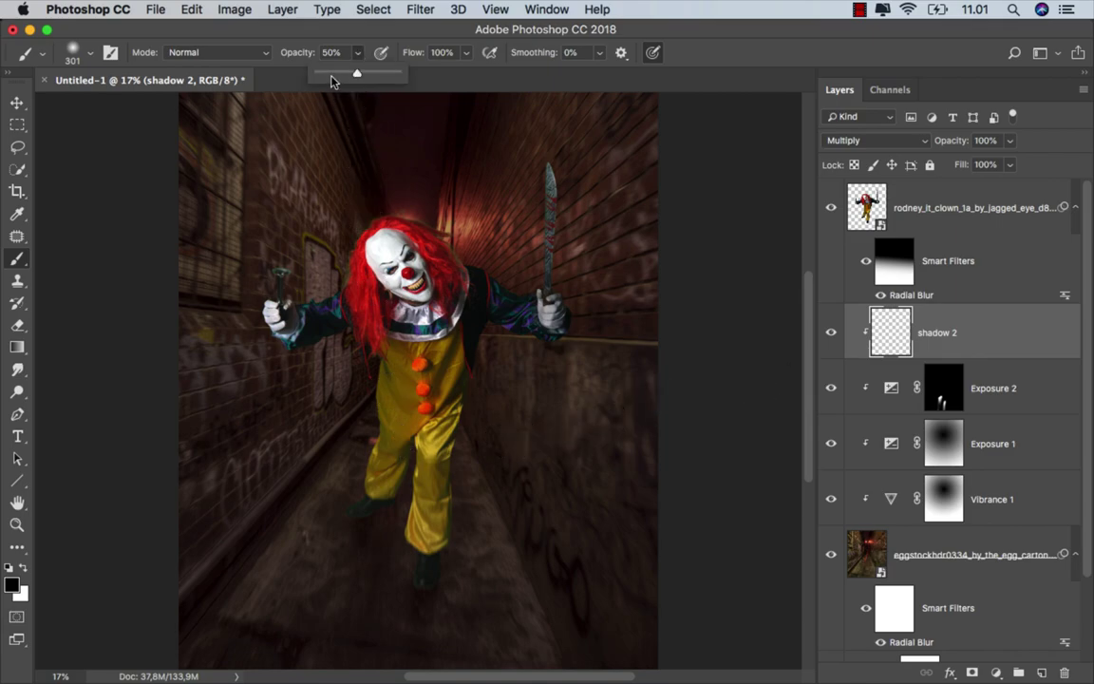
scroll(375, 474, "up", 5)
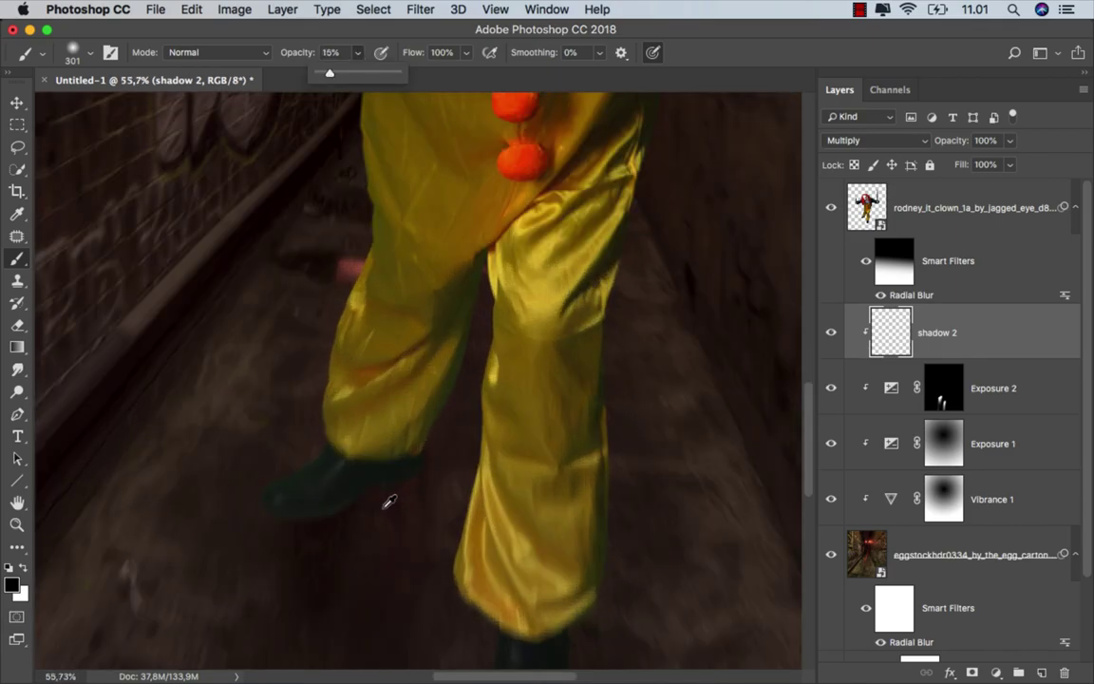
left_click_drag(385, 501, 323, 501)
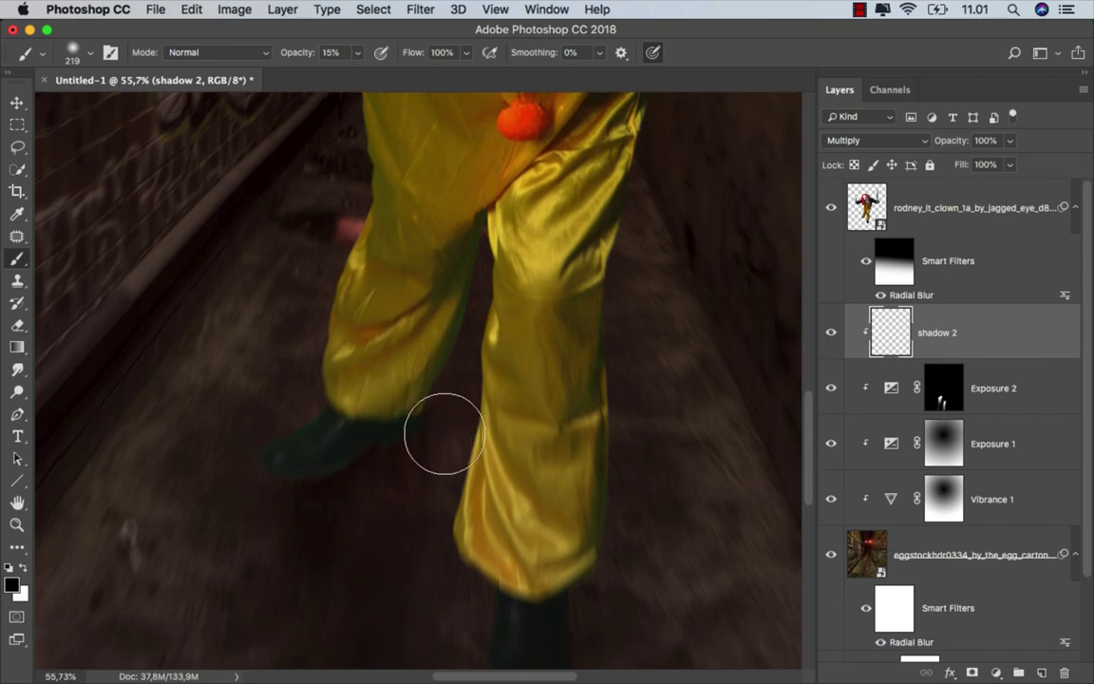
scroll(408, 456, "down", 2)
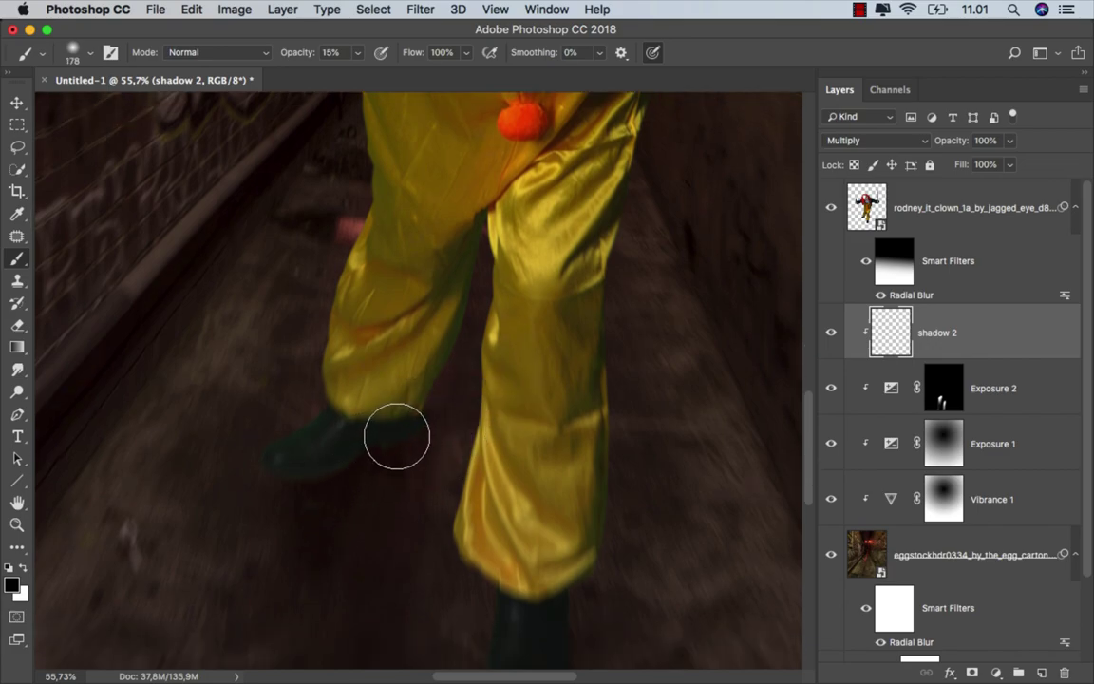
scroll(552, 474, "down", 3)
scroll(553, 475, "down", 3)
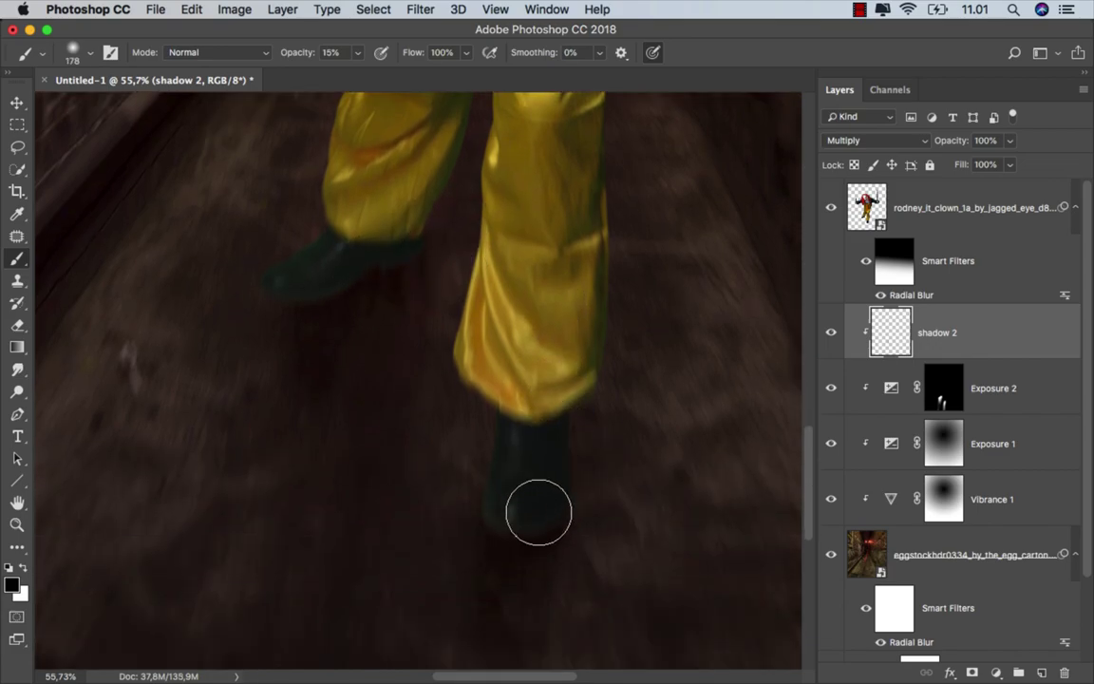
scroll(472, 426, "up", 2)
left_click_drag(290, 361, 252, 360)
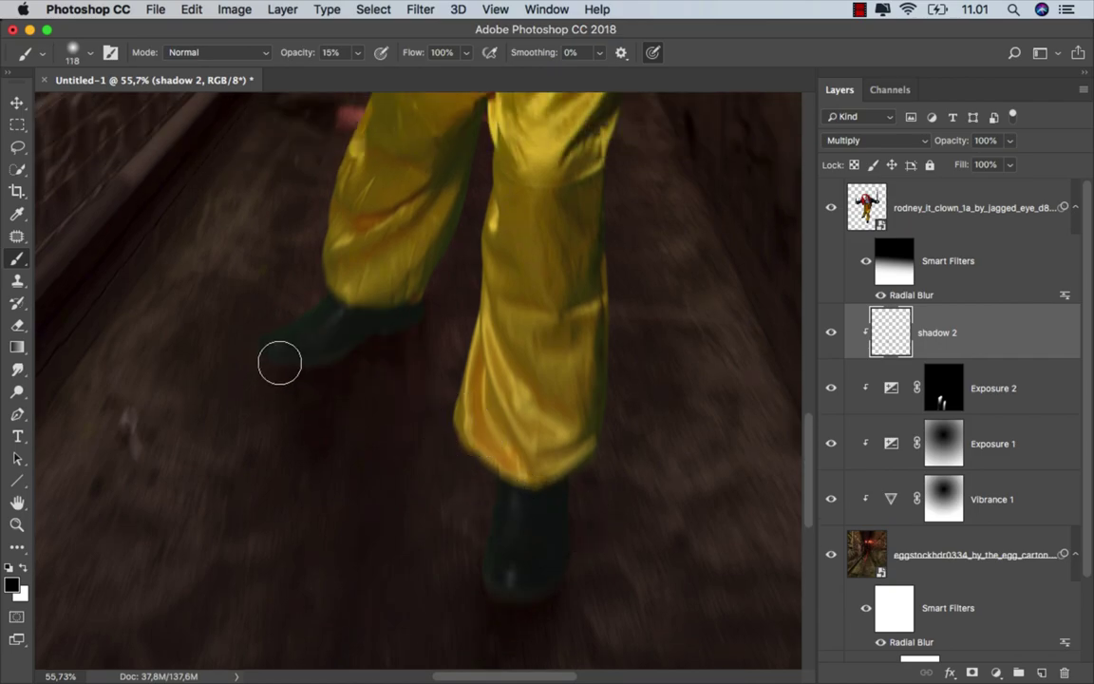
key("super+0")
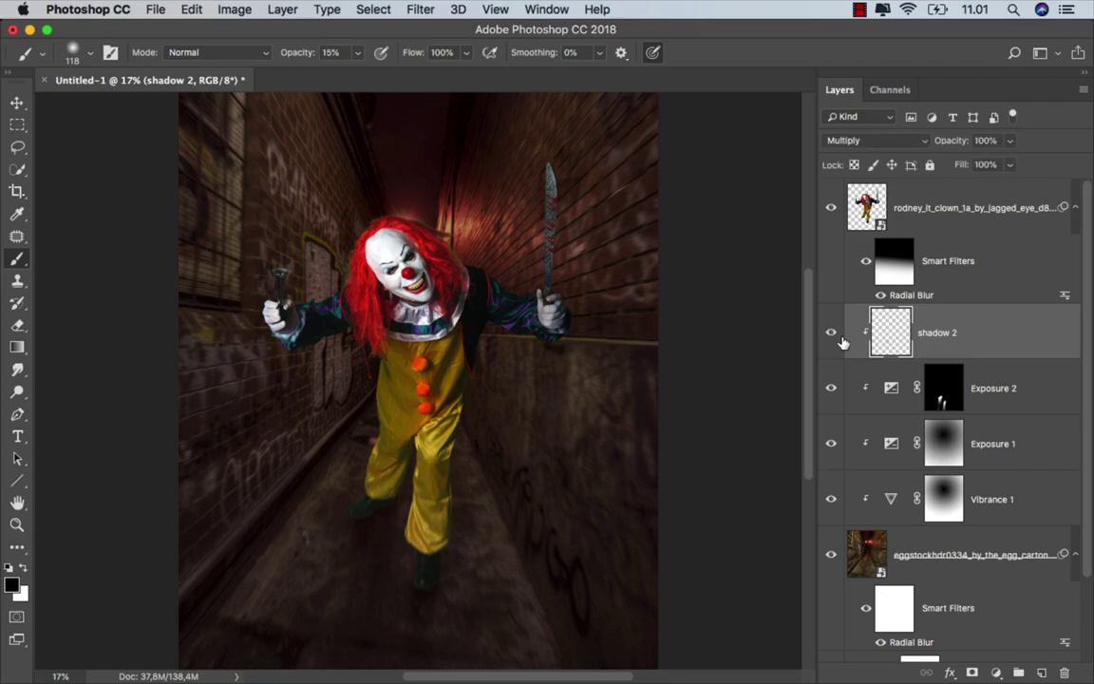
Add a clipped Hue/Saturation adjustment with Colorize turned on.
key("v")
left_click(994, 664)
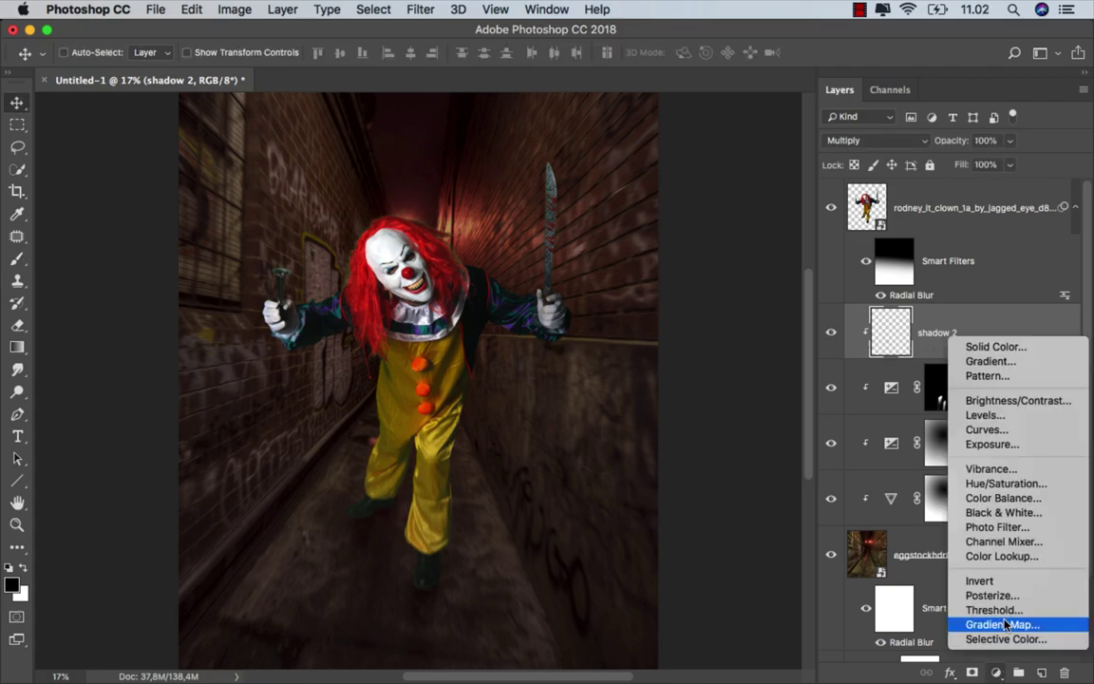
left_click(950, 487)
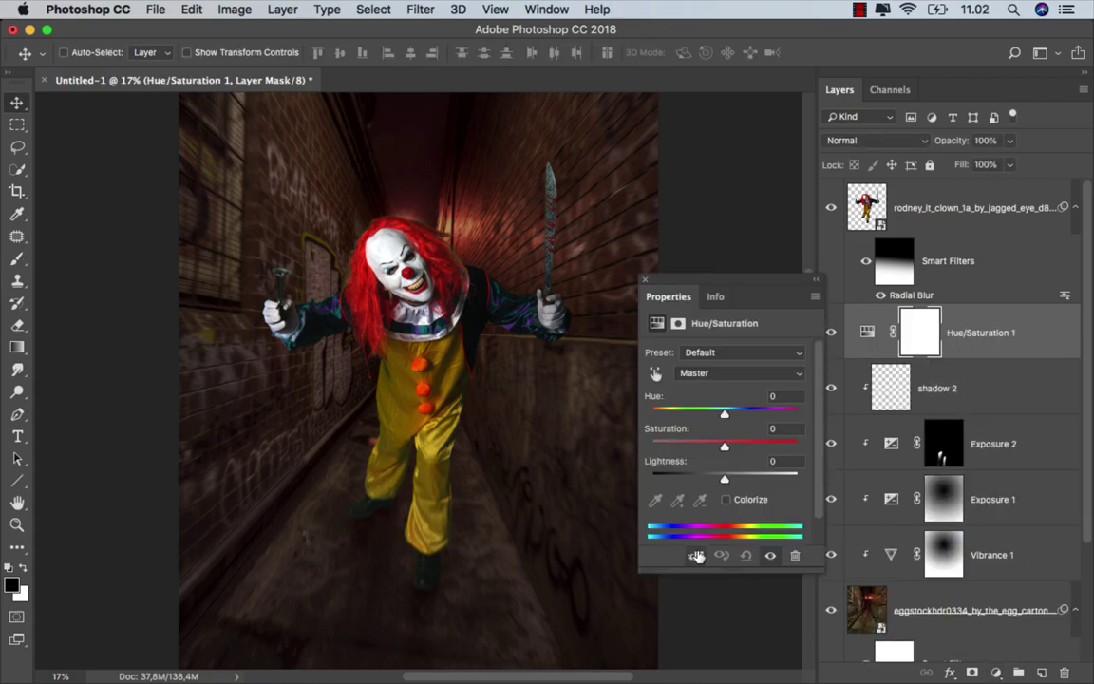
left_click(695, 555)
left_click(727, 499)
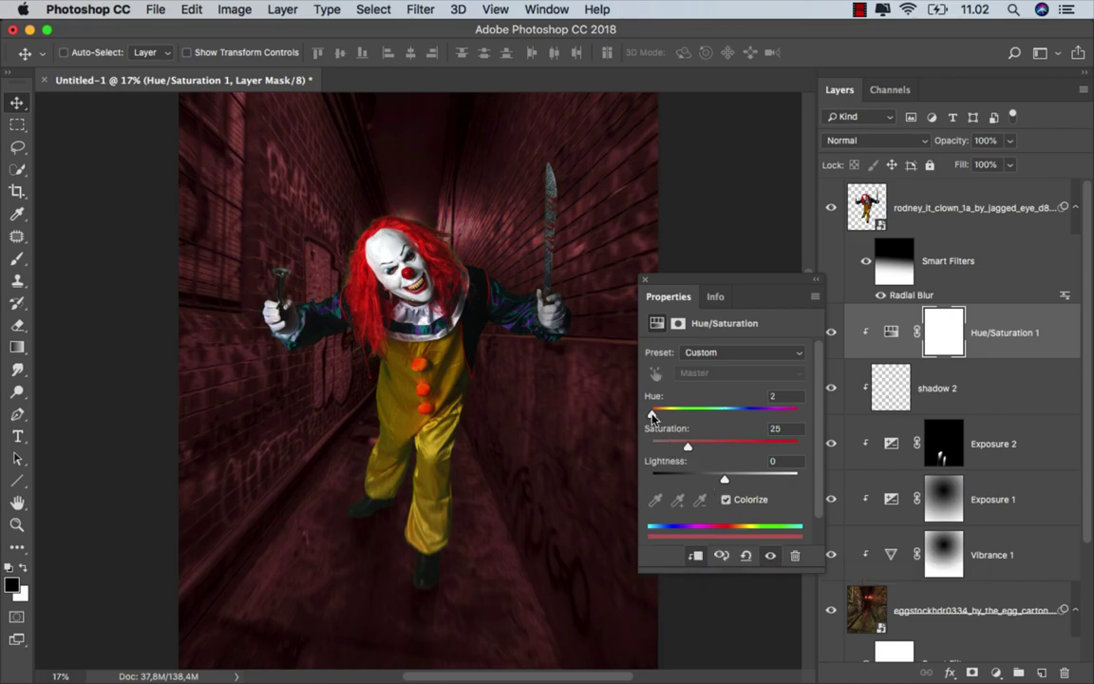
Tint the alley dark blue with Hue 218 and Lightness about -19, then compare.
left_click_drag(651, 415, 748, 421)
left_click_drag(725, 481, 713, 481)
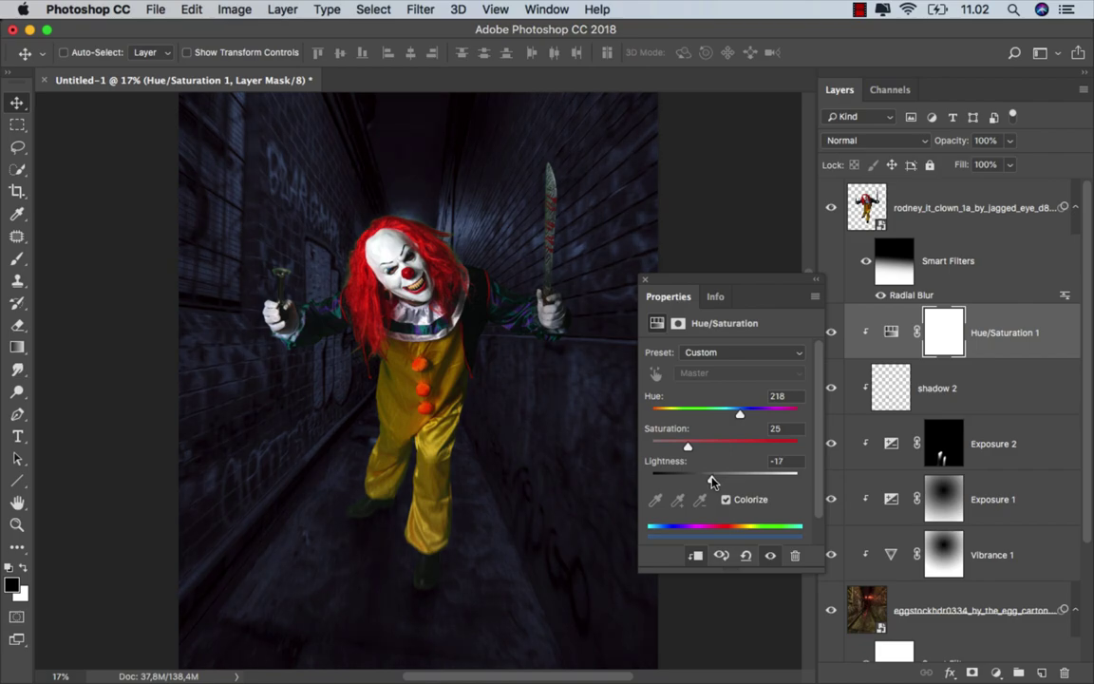
left_click_drag(713, 482, 711, 483)
left_click(645, 281)
left_click(831, 333)
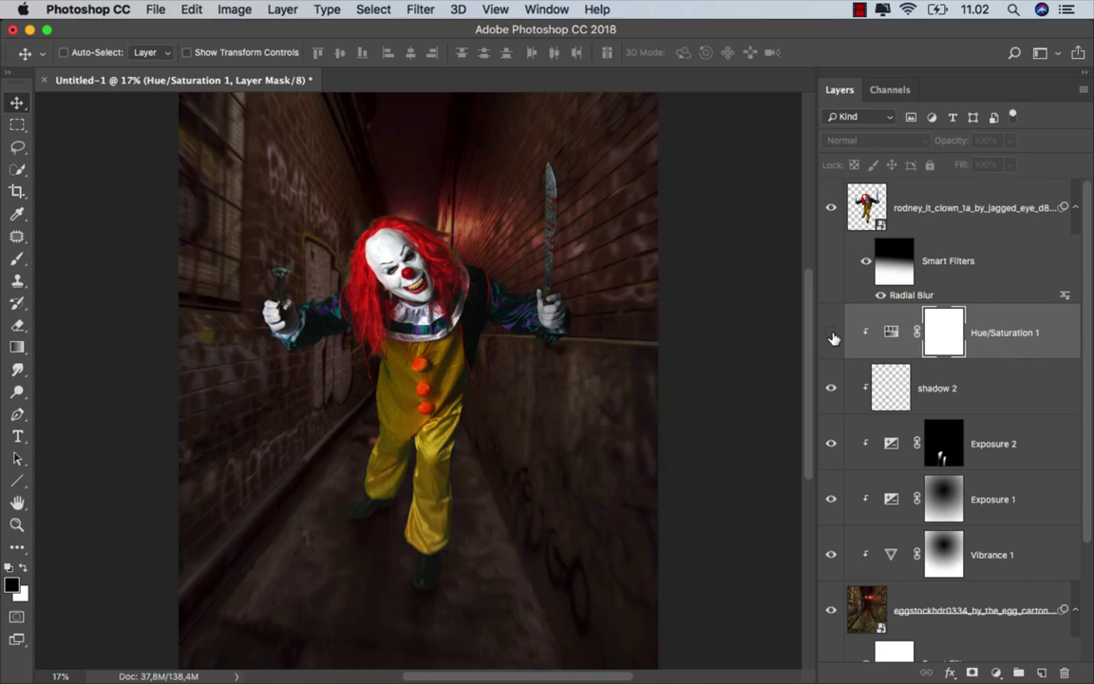
key("super+2")
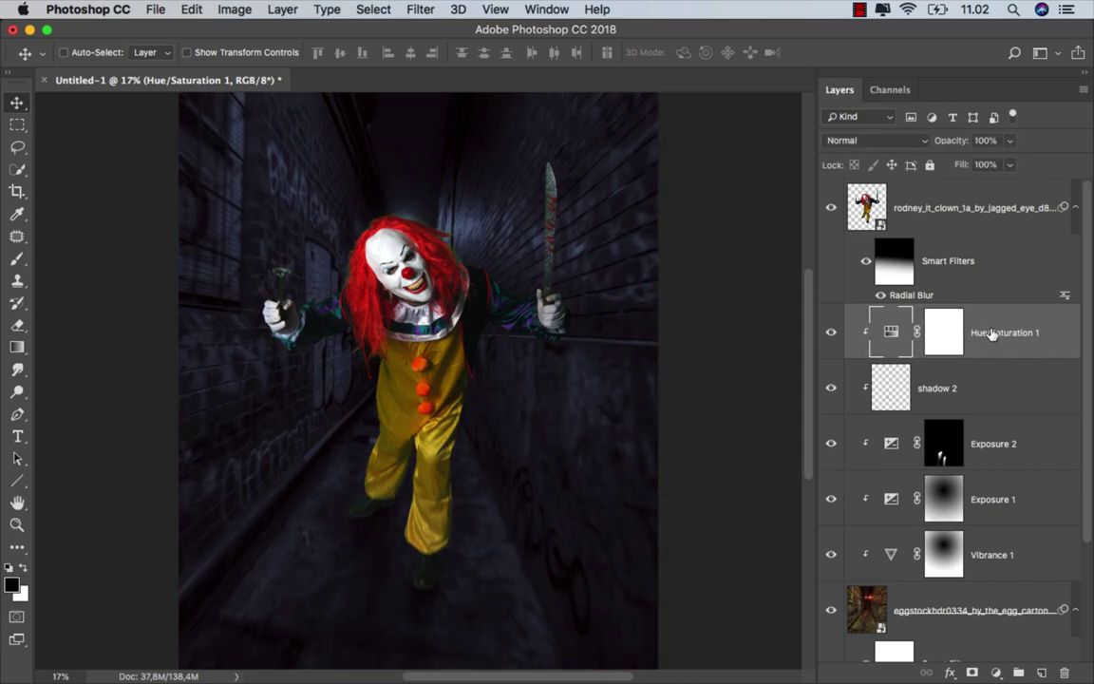
Add a second clipped Hue/Saturation layer colorized red at Hue 10, Saturation 55.
left_click(995, 673)
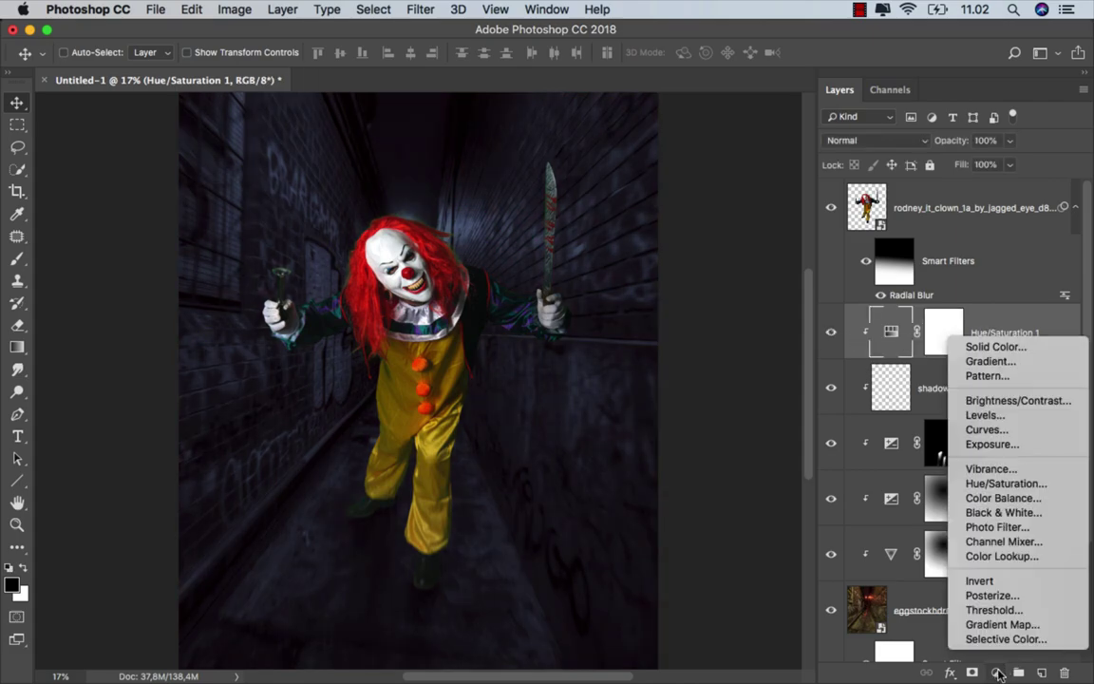
left_click(988, 481)
key("super+alt+g")
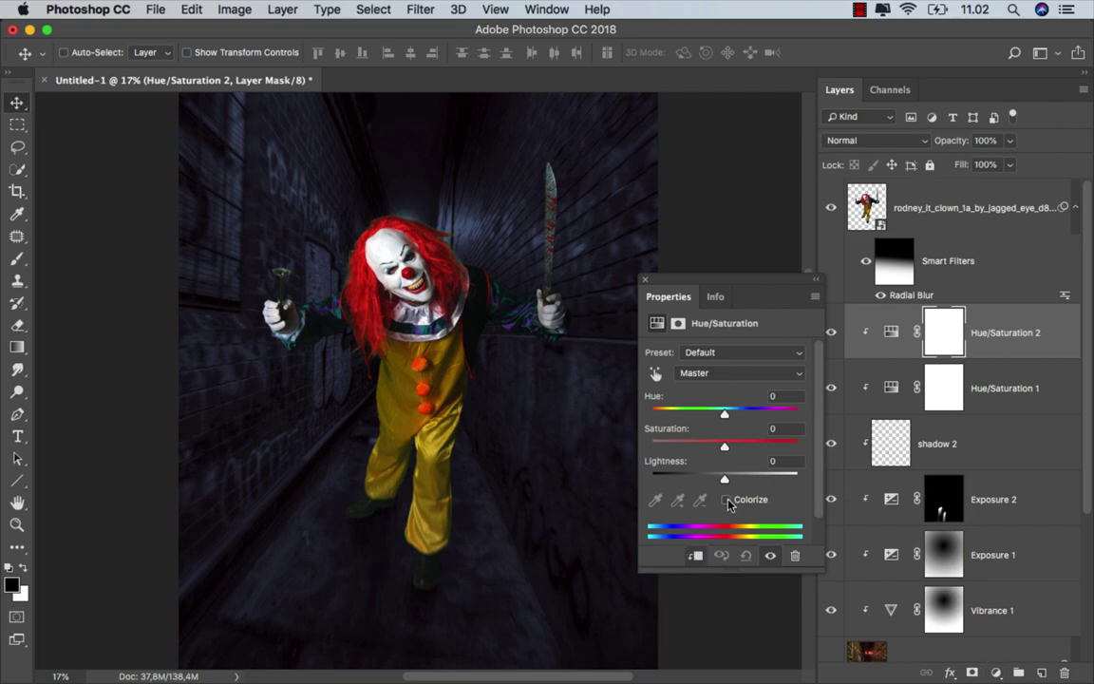
left_click(727, 500)
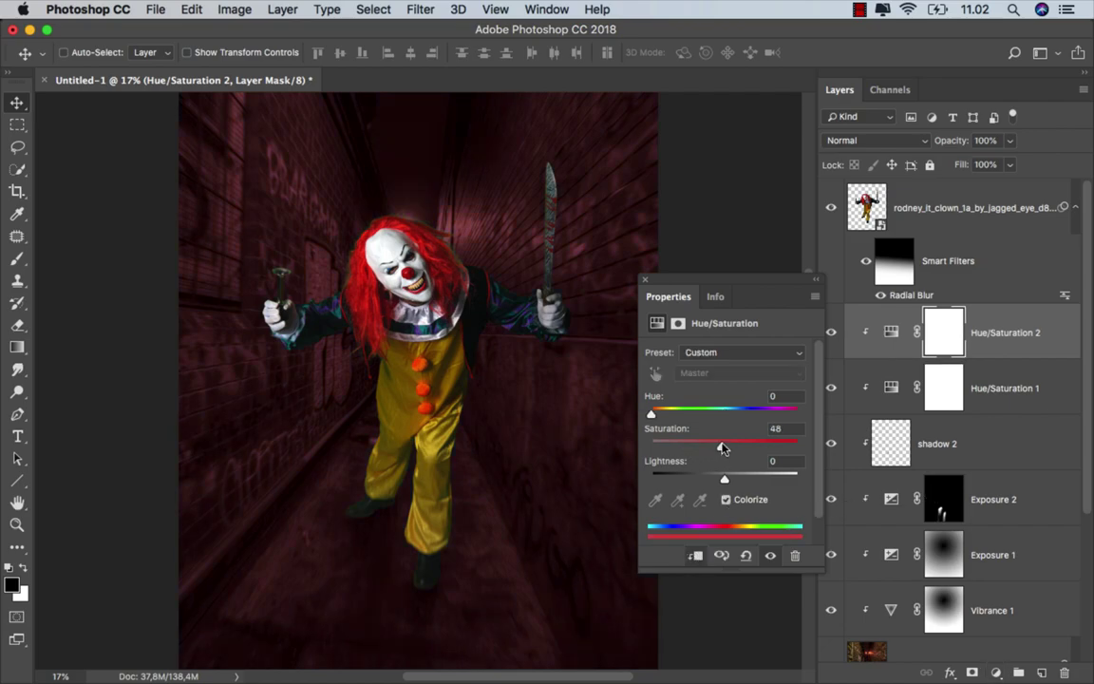
left_click_drag(721, 448, 729, 448)
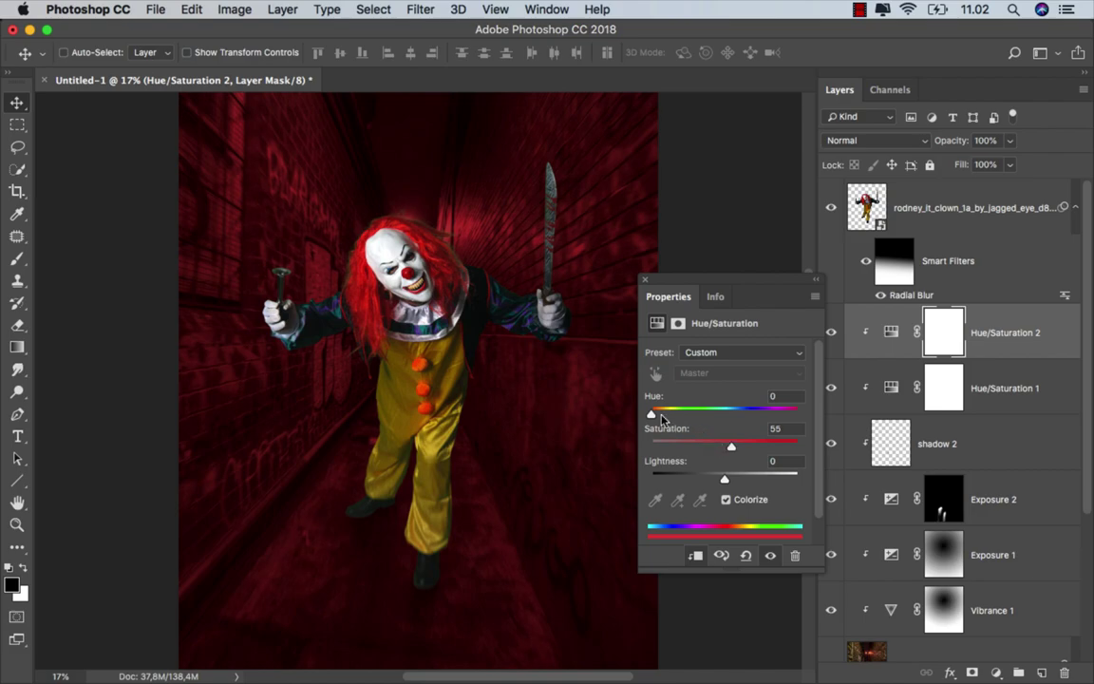
left_click_drag(654, 416, 657, 416)
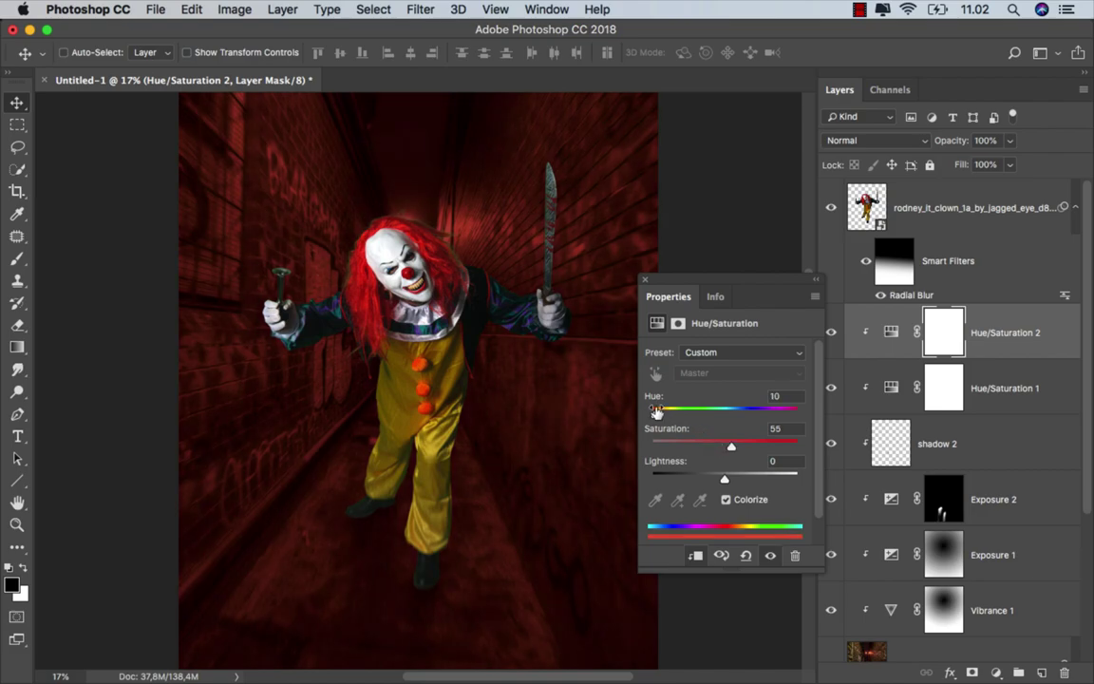
left_click(644, 283)
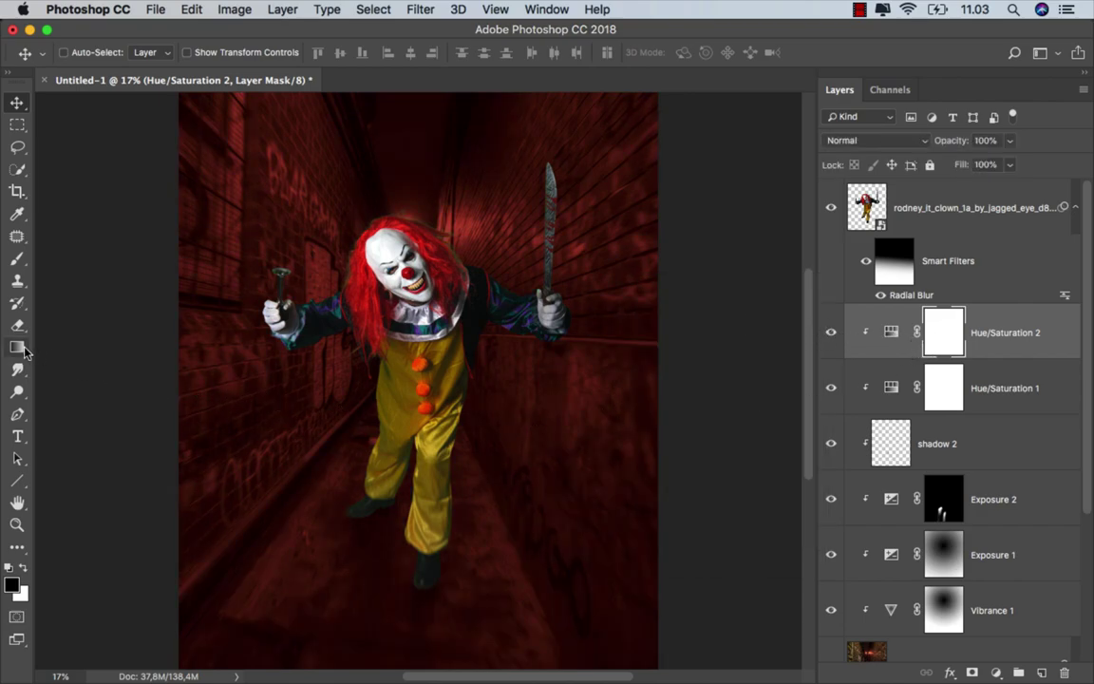
Invert its mask and draw a white radial gradient from the clown's face to reveal the red tint.
left_click_drag(17, 347, 54, 350)
left_click(55, 350)
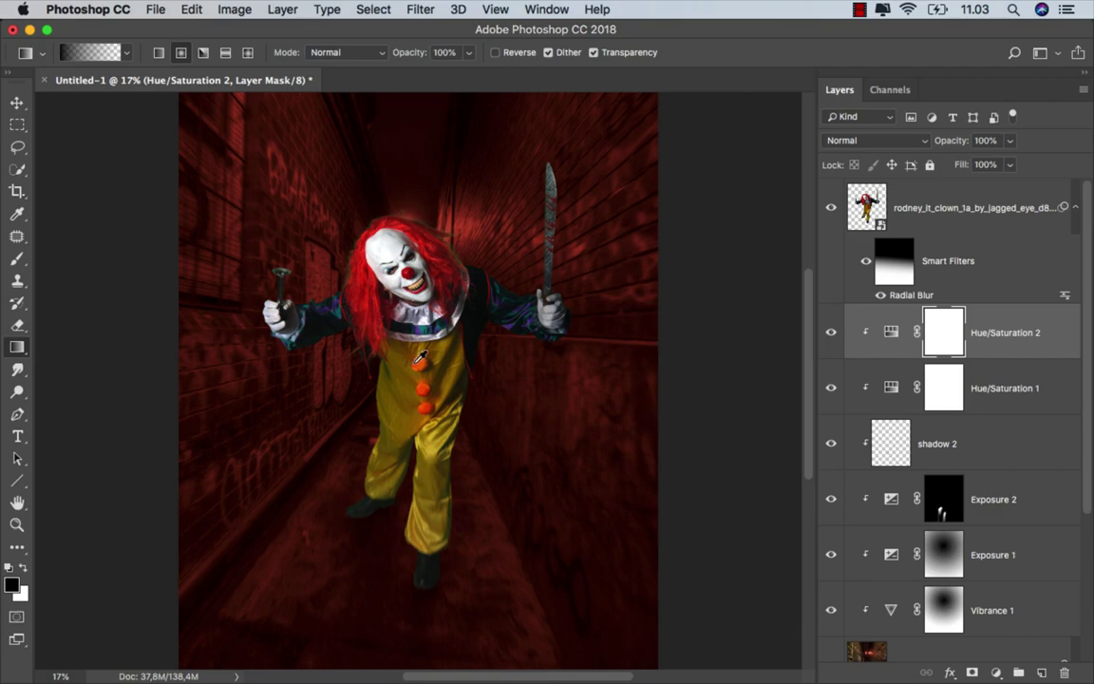
scroll(418, 356, "down", 2)
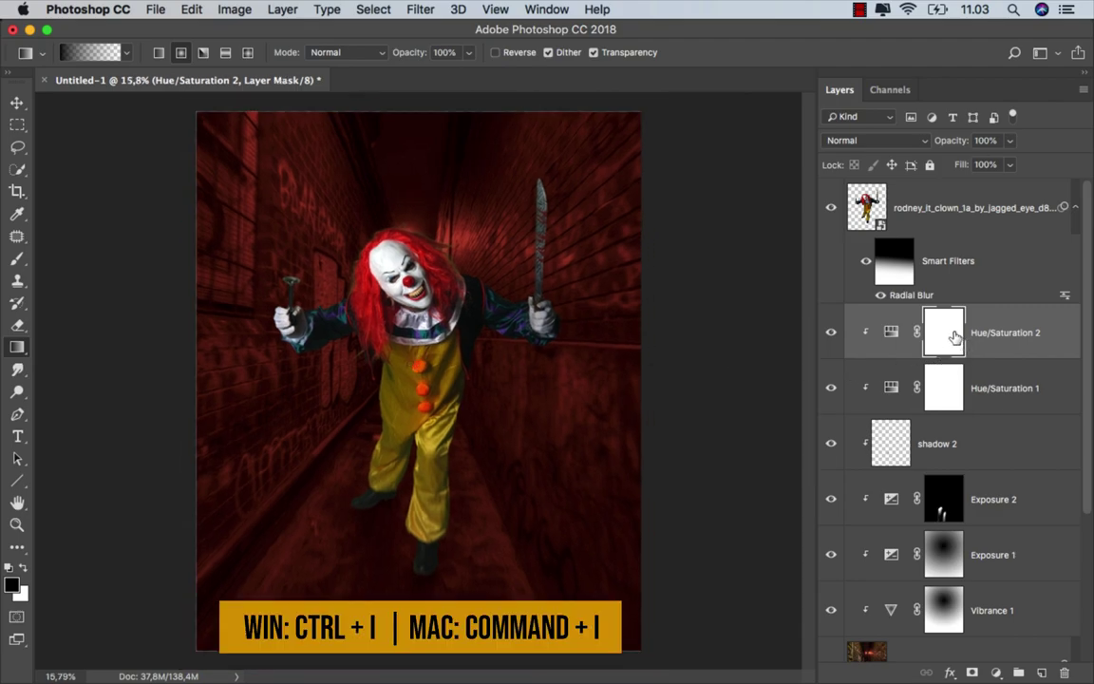
key("ctrl+i")
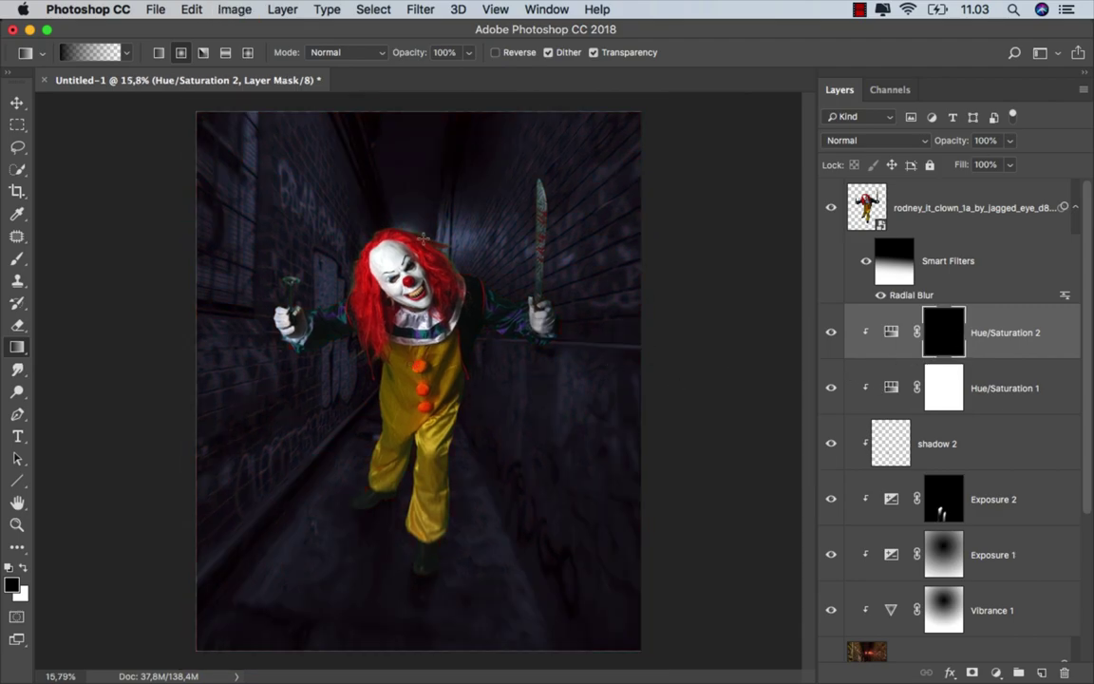
left_click(21, 570)
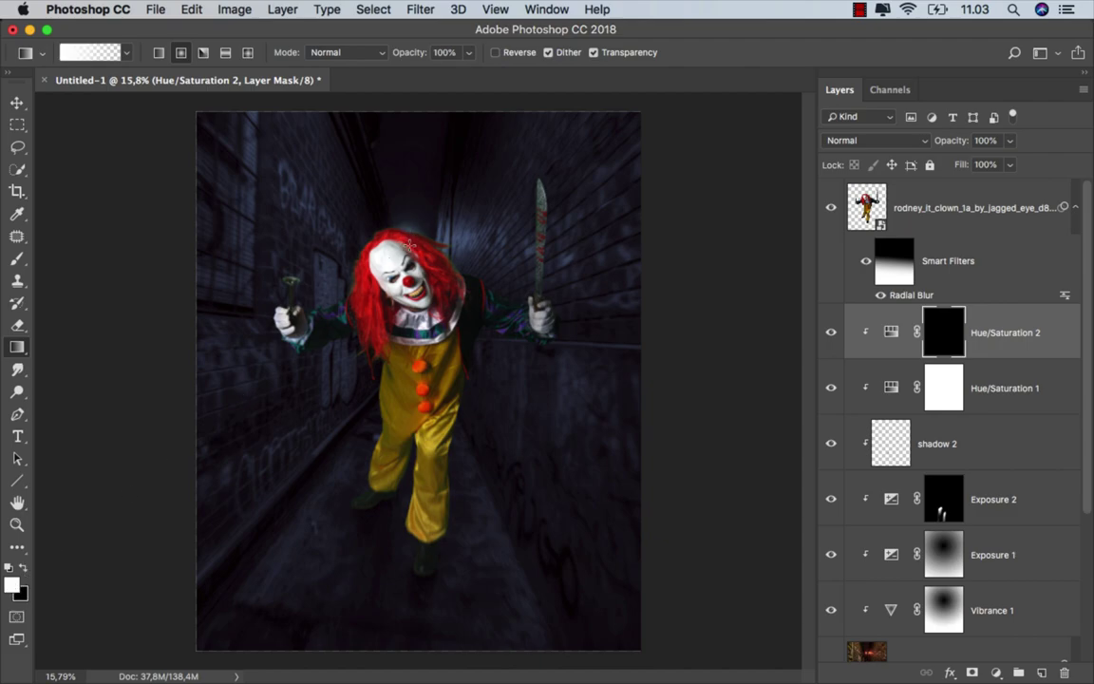
left_click_drag(412, 251, 642, 649)
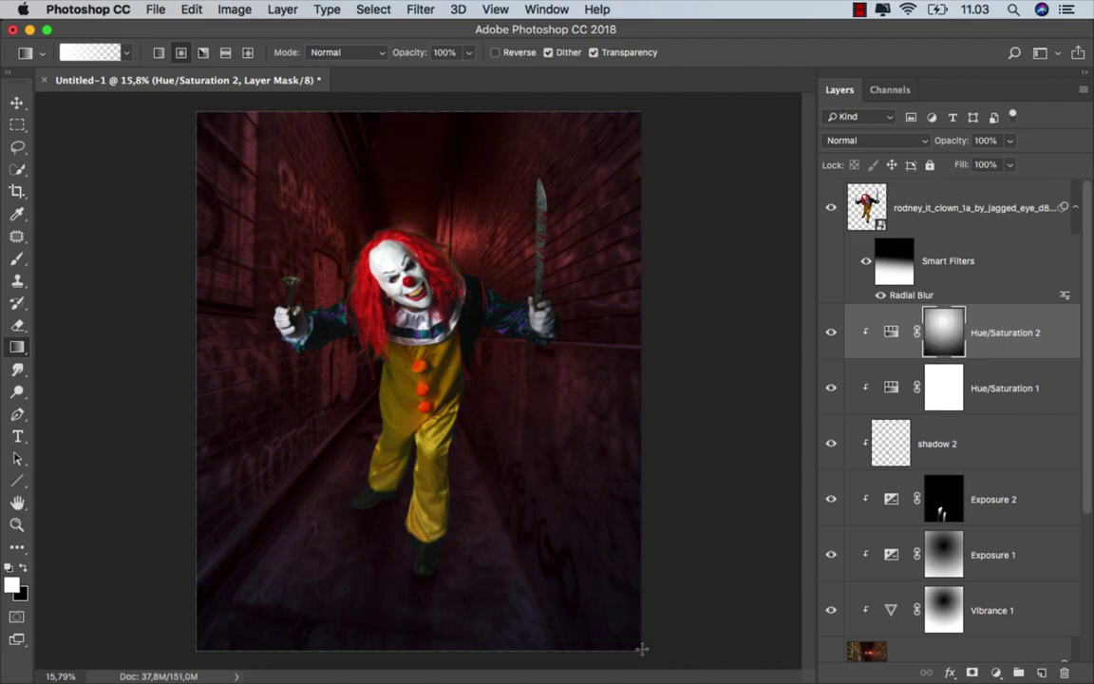
scroll(390, 430, "up", 1)
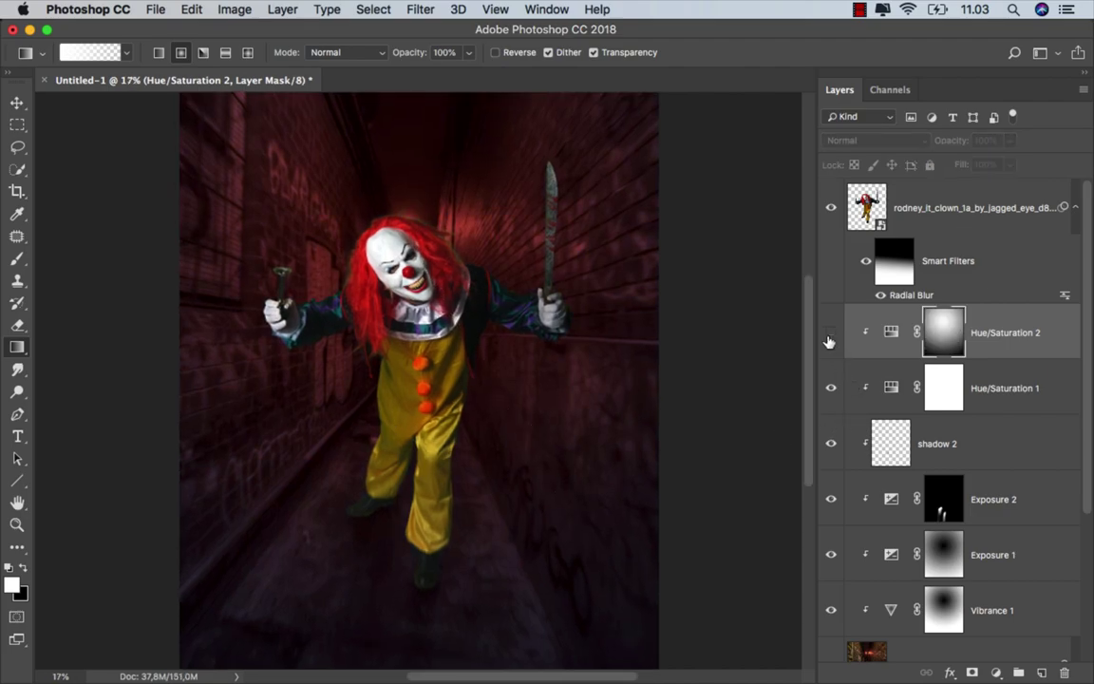
key("super+2")
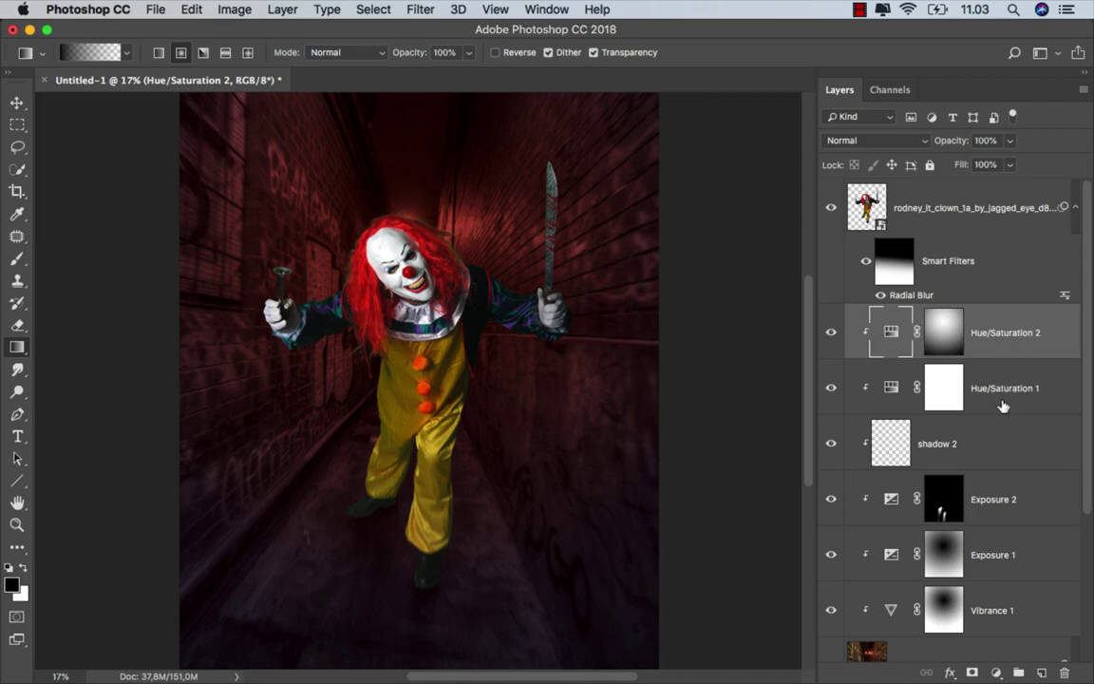
Add a third clipped Hue/Saturation layer colorized with a stronger red saturation.
left_click(997, 670)
left_click(1001, 483)
left_click(696, 558)
left_click(725, 499)
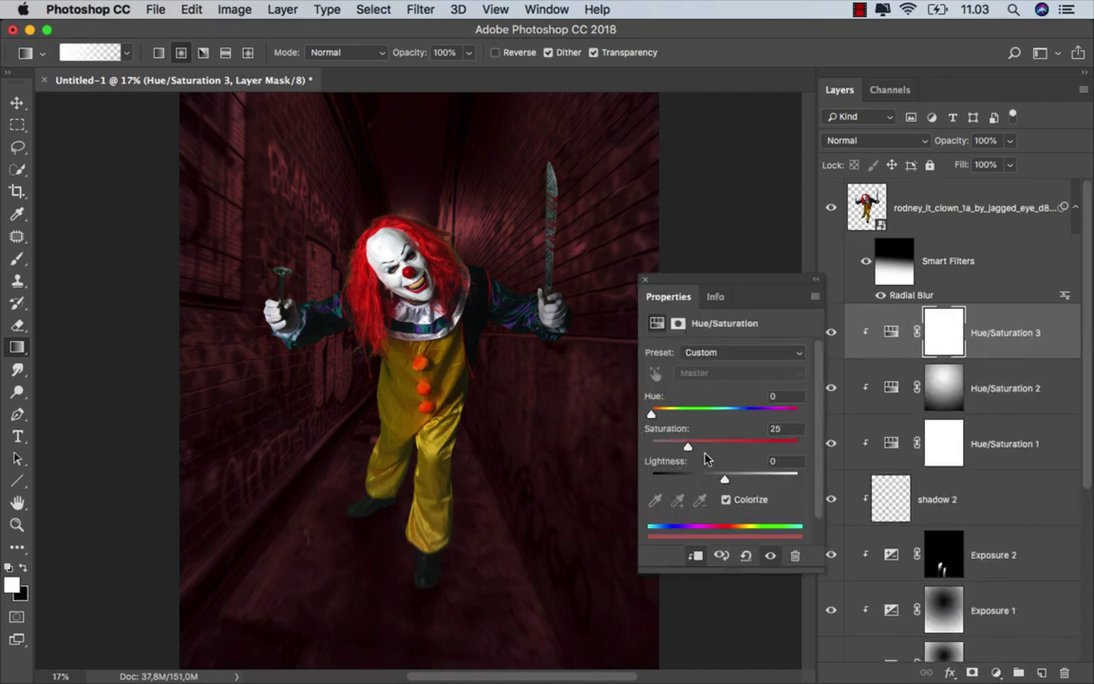
left_click_drag(689, 447, 709, 446)
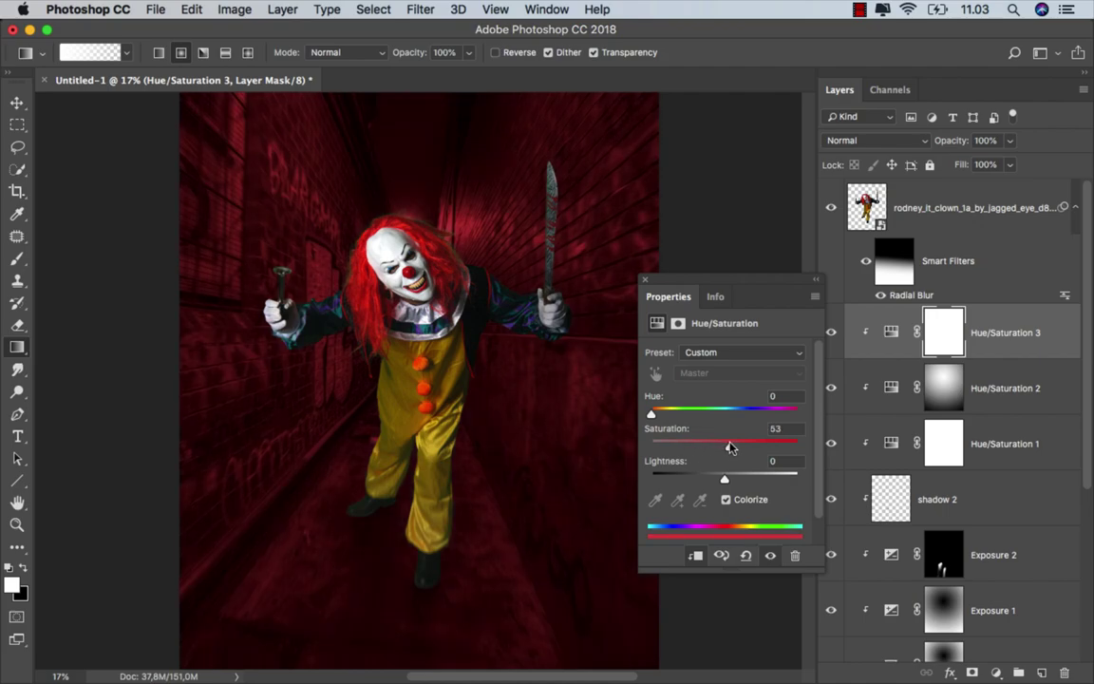
left_click(645, 281)
Set Hue/Saturation 3 to Linear Dodge (Add) with 70% Fill.
left_click(840, 140)
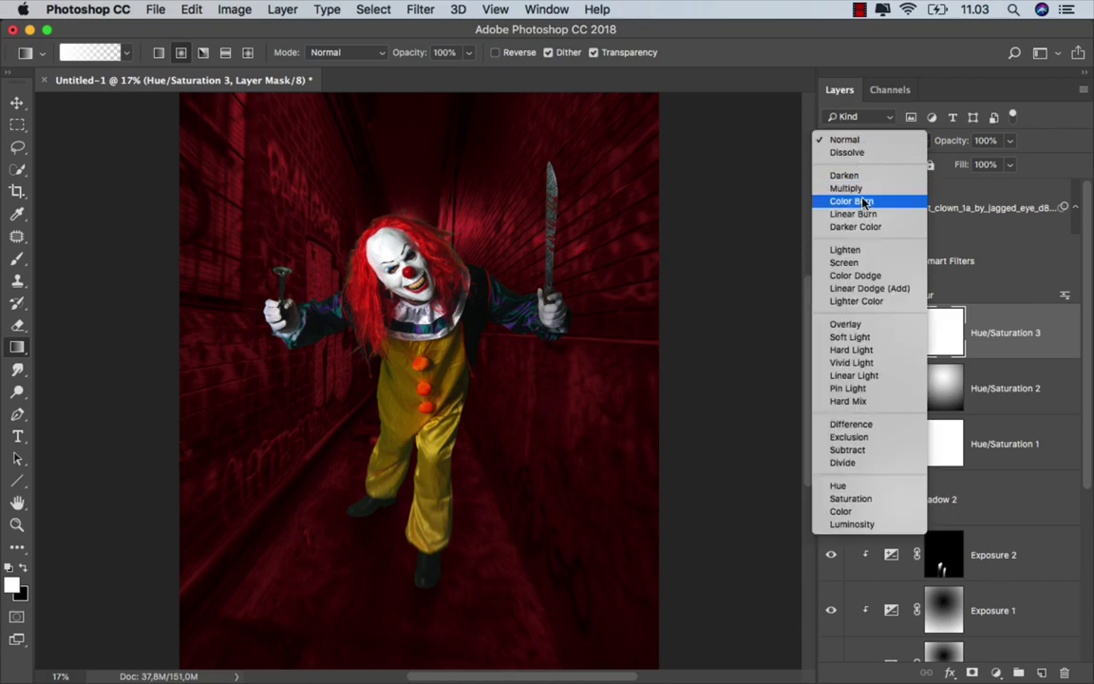
left_click(879, 289)
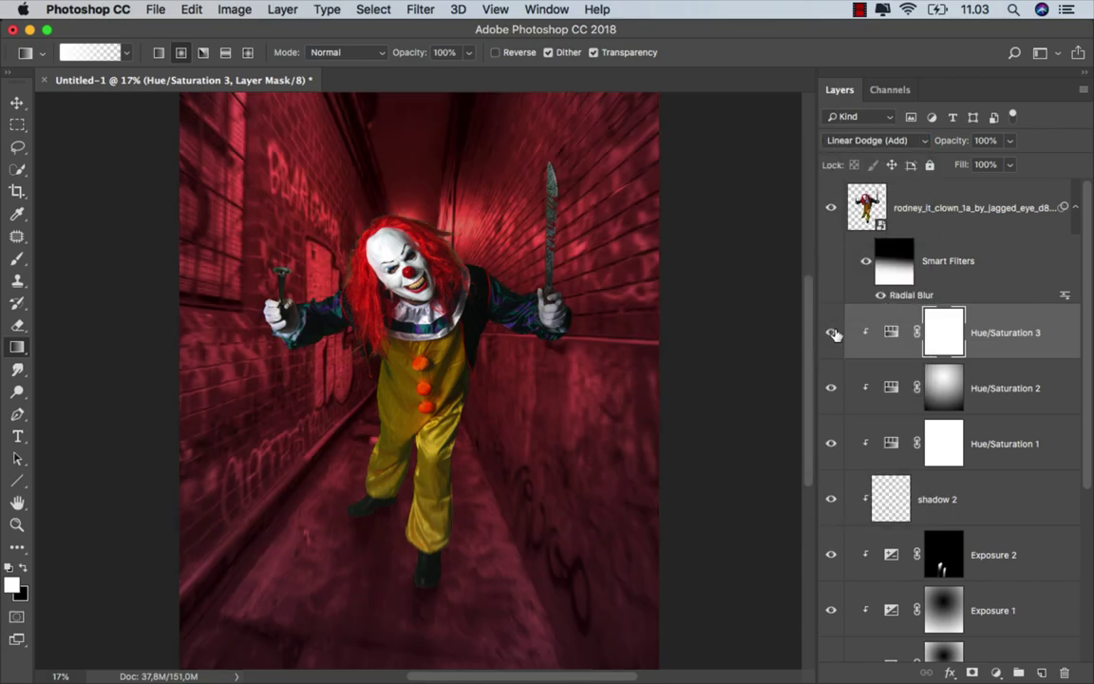
left_click(832, 333)
left_click(1010, 165)
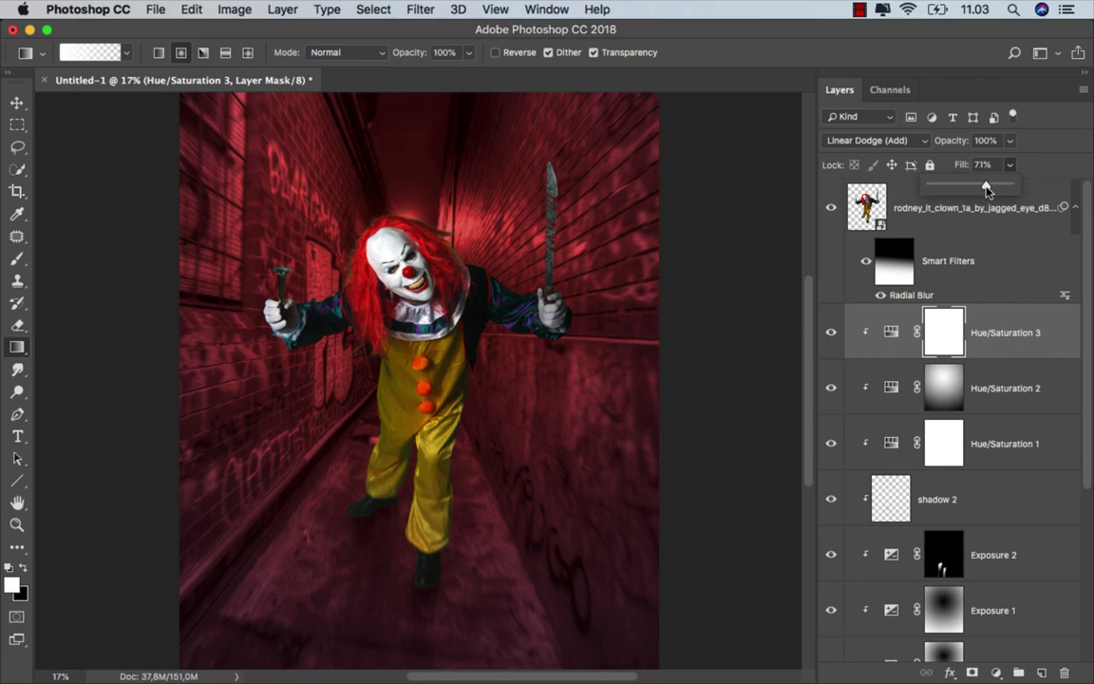
left_click(890, 331)
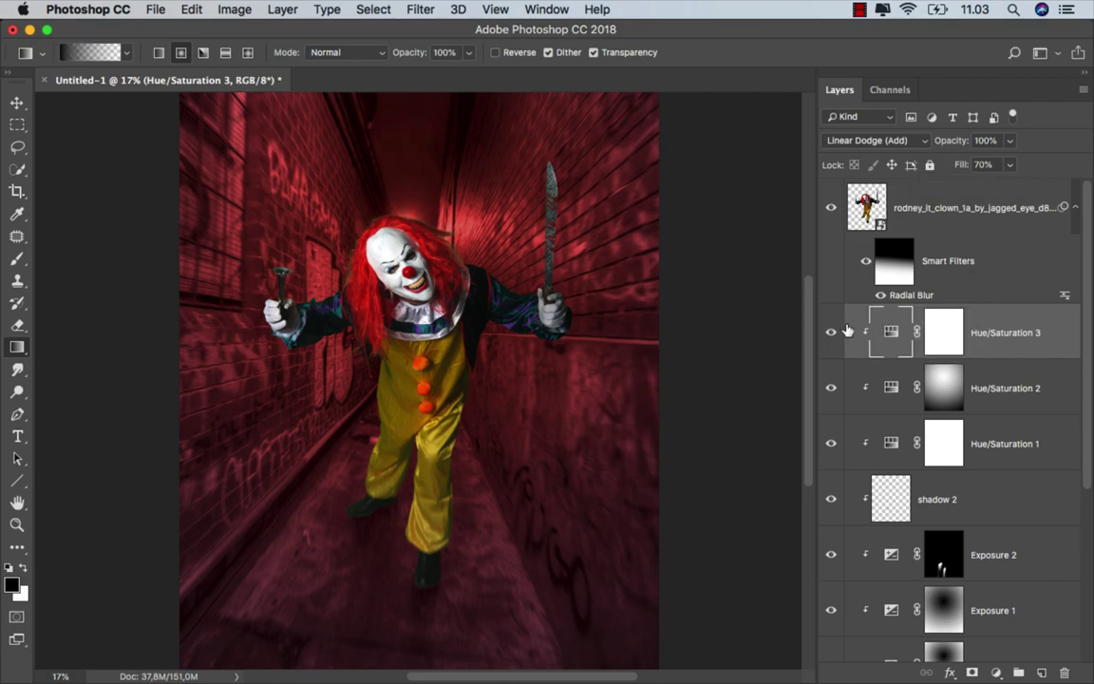
left_click(833, 331)
left_click(833, 331)
Invert its mask and drag a radial gradient outward from the clown's nose.
left_click(933, 330)
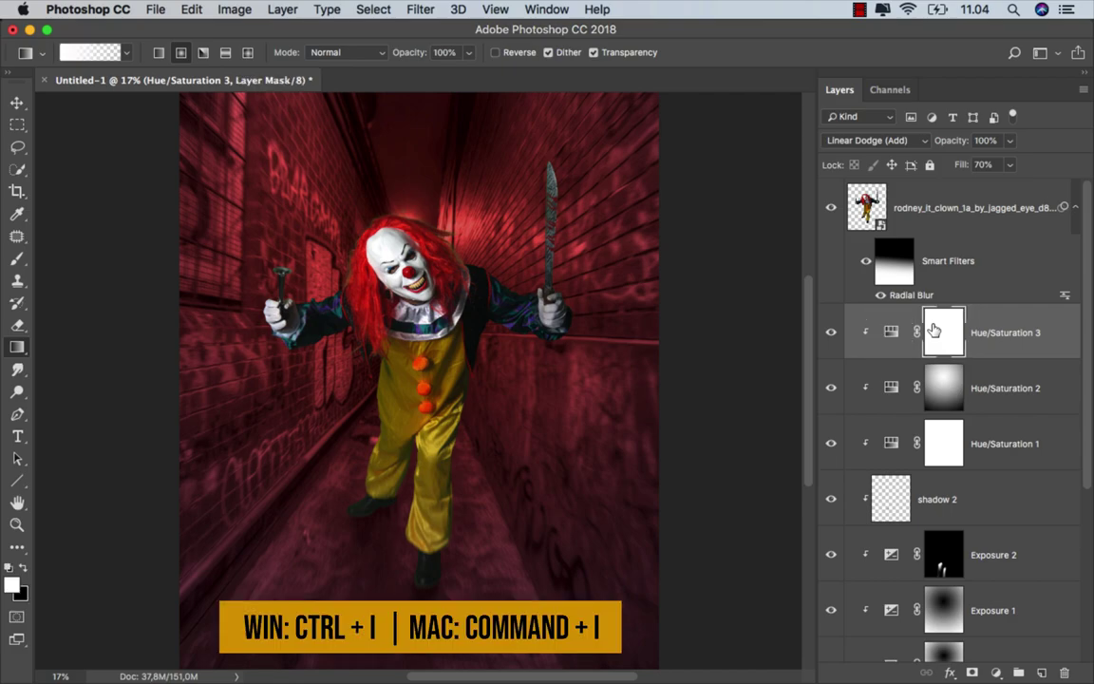
key("super+i")
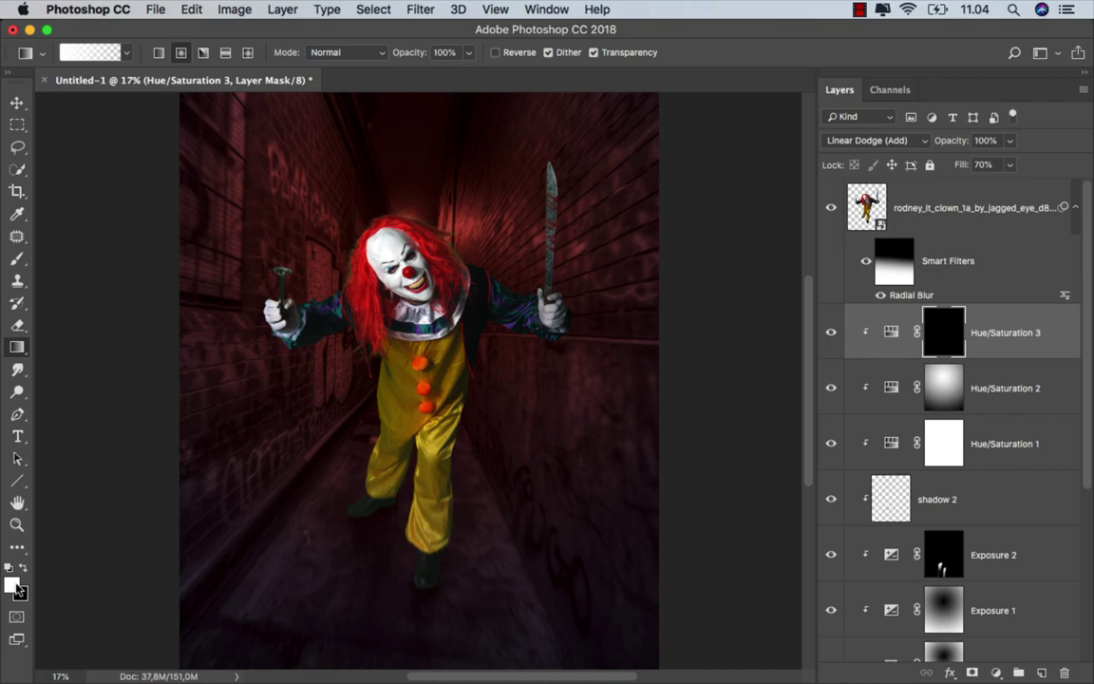
left_click_drag(426, 273, 635, 599)
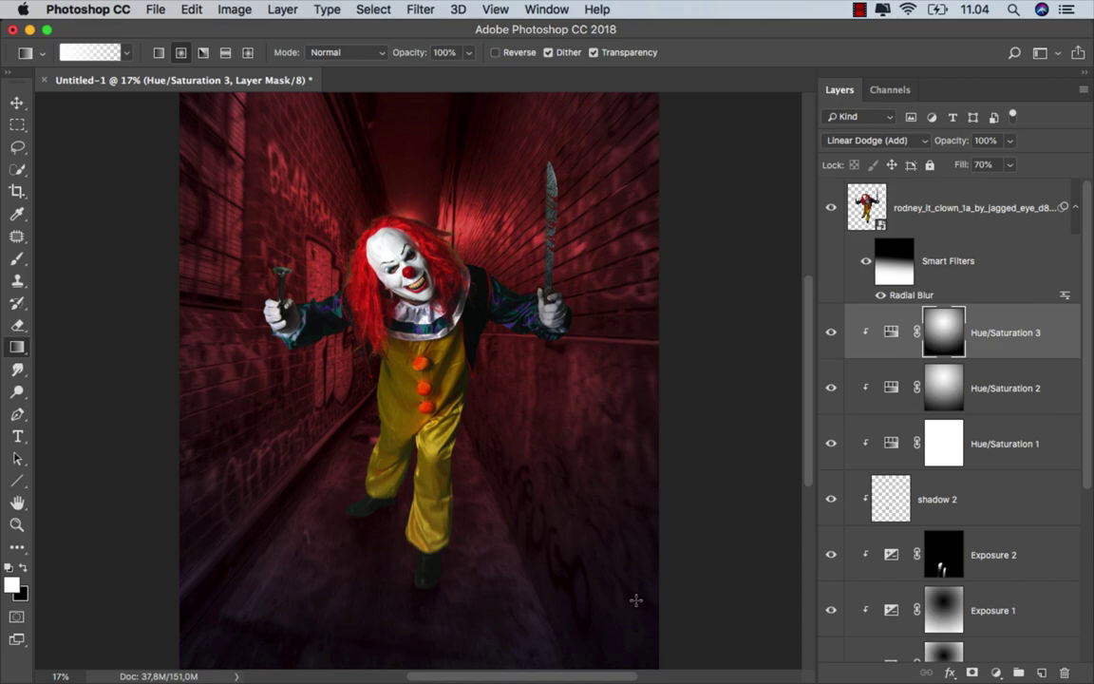
left_click(832, 332)
key("super+2")
Add a clipped Hue/Saturation layer at Saturation +100 in Linear Dodge (Add) mode.
key("d")
key("v")
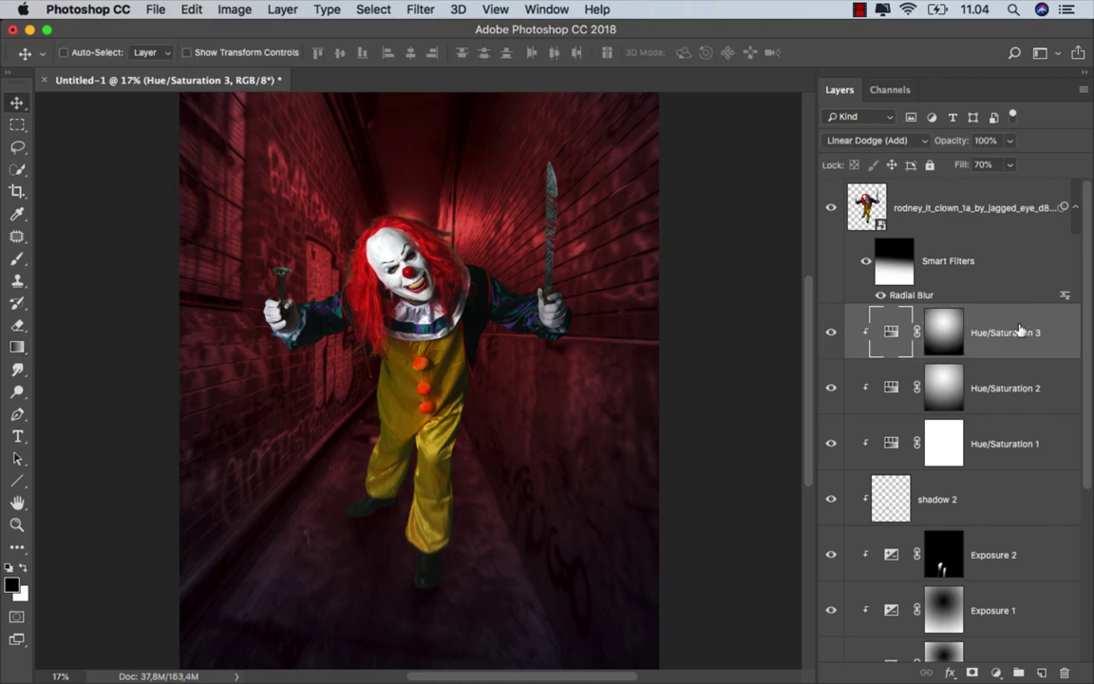
left_click(995, 672)
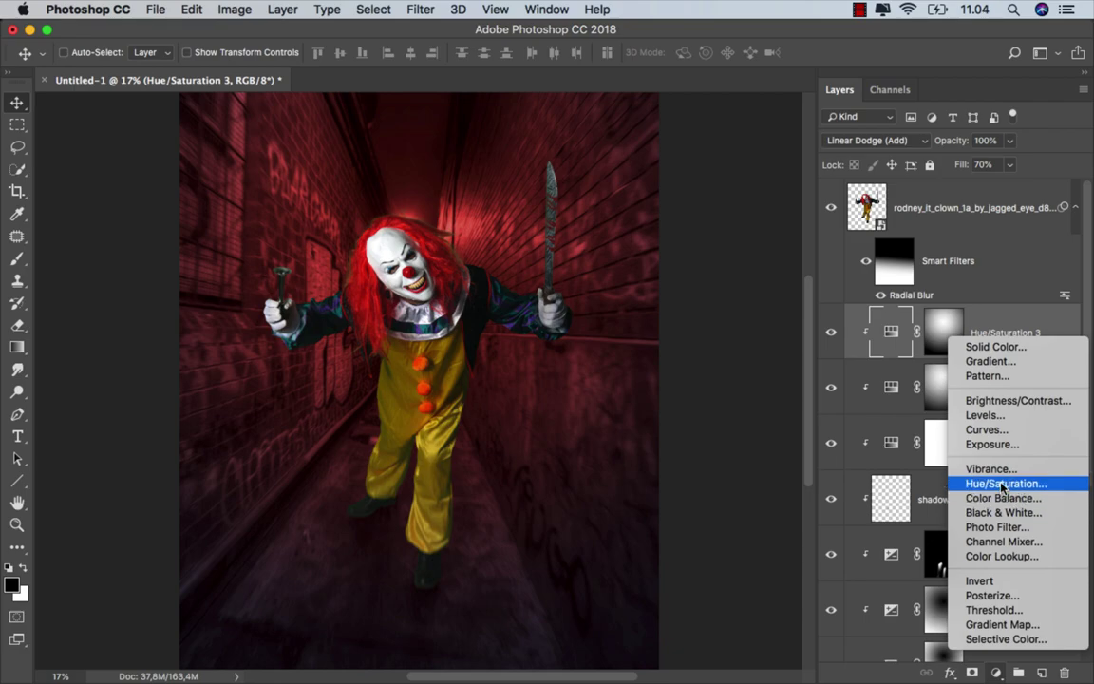
left_click(1007, 485)
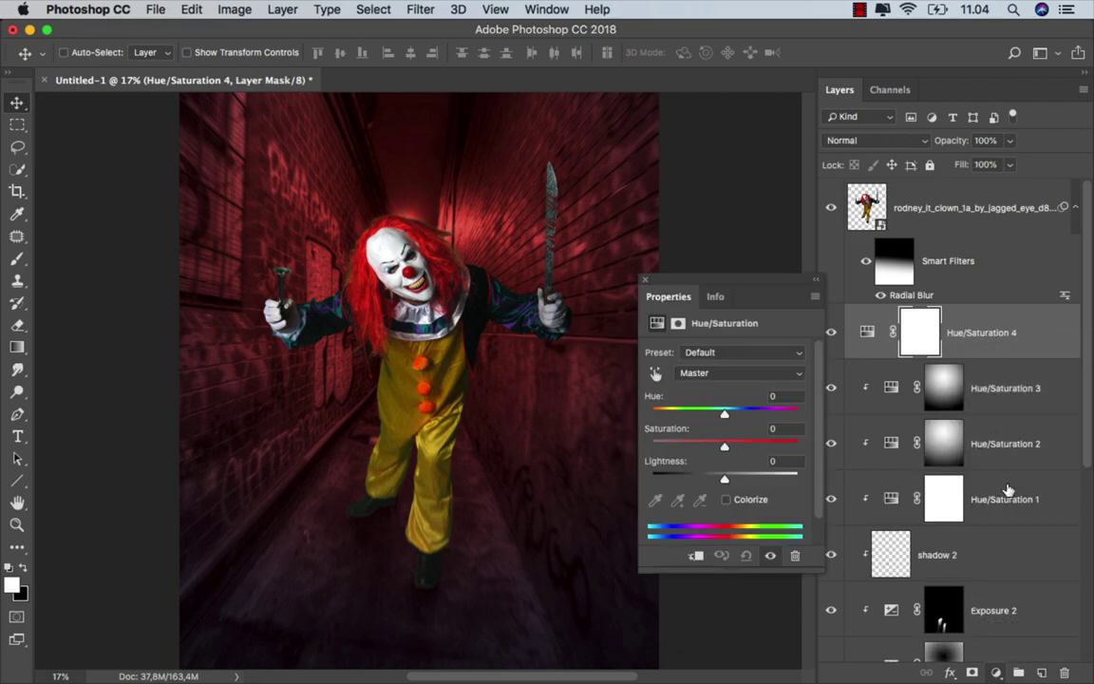
left_click(696, 555)
left_click_drag(724, 448, 798, 445)
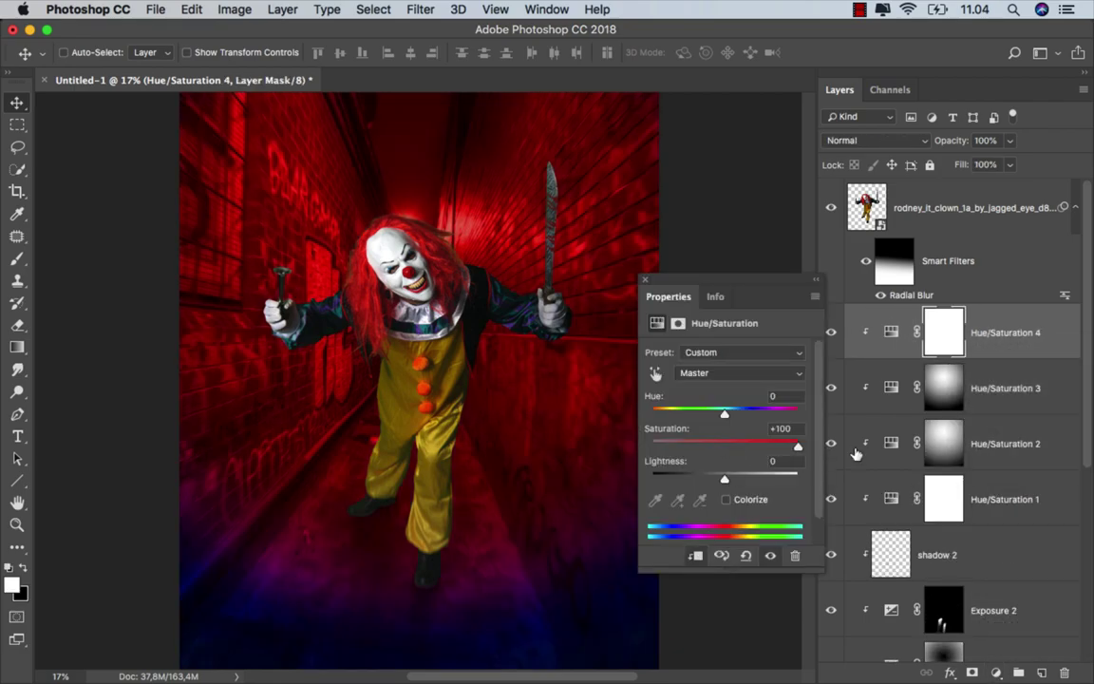
left_click(860, 141)
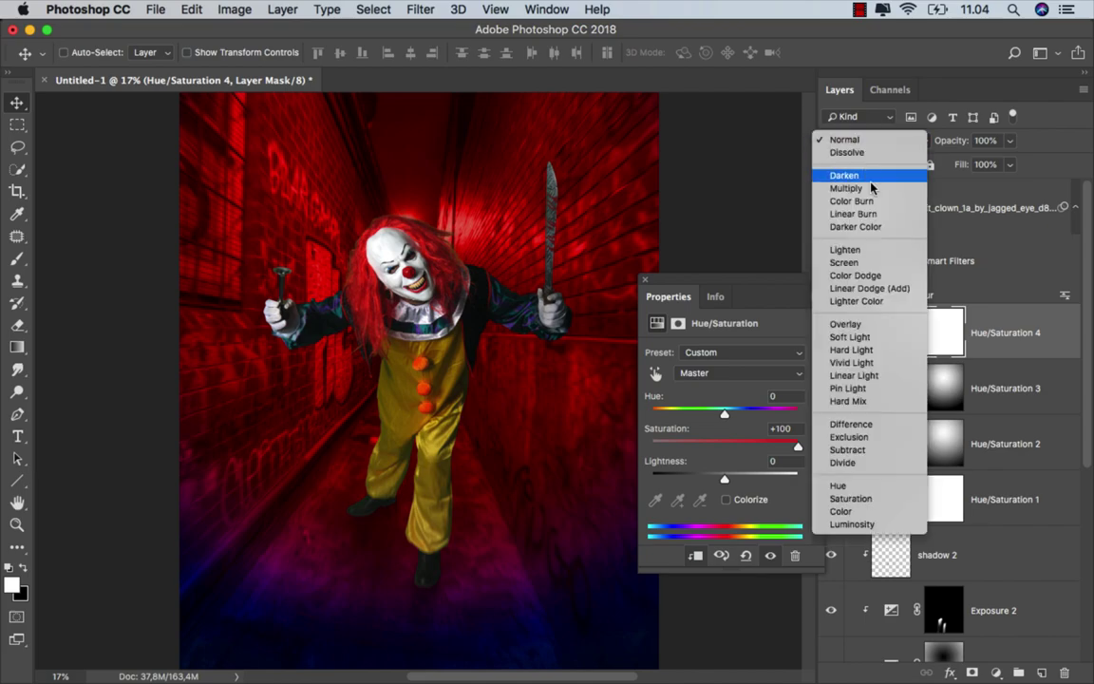
left_click(895, 286)
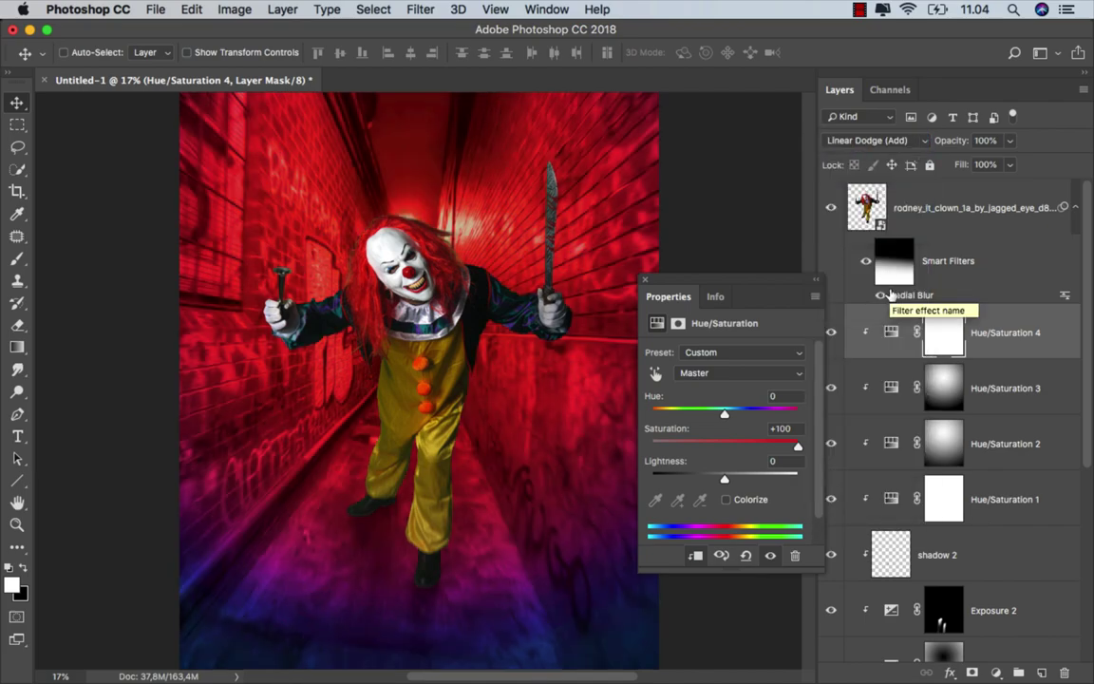
left_click(645, 283)
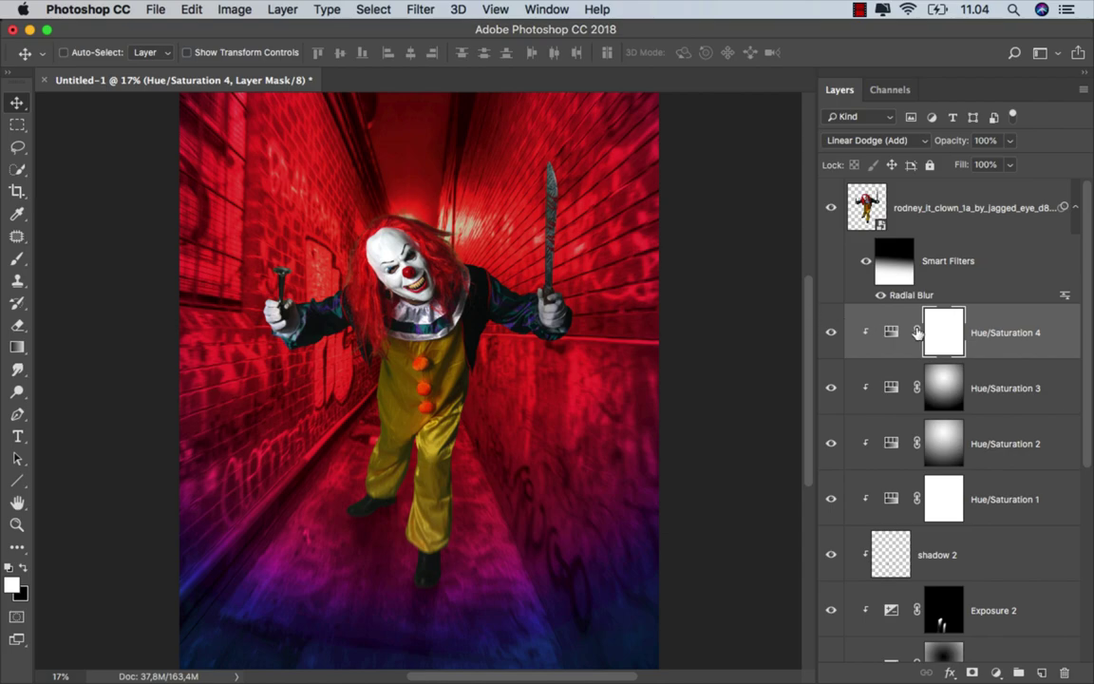
Invert its mask and draw a radial gradient so the red glow surrounds the clown.
key("super+i")
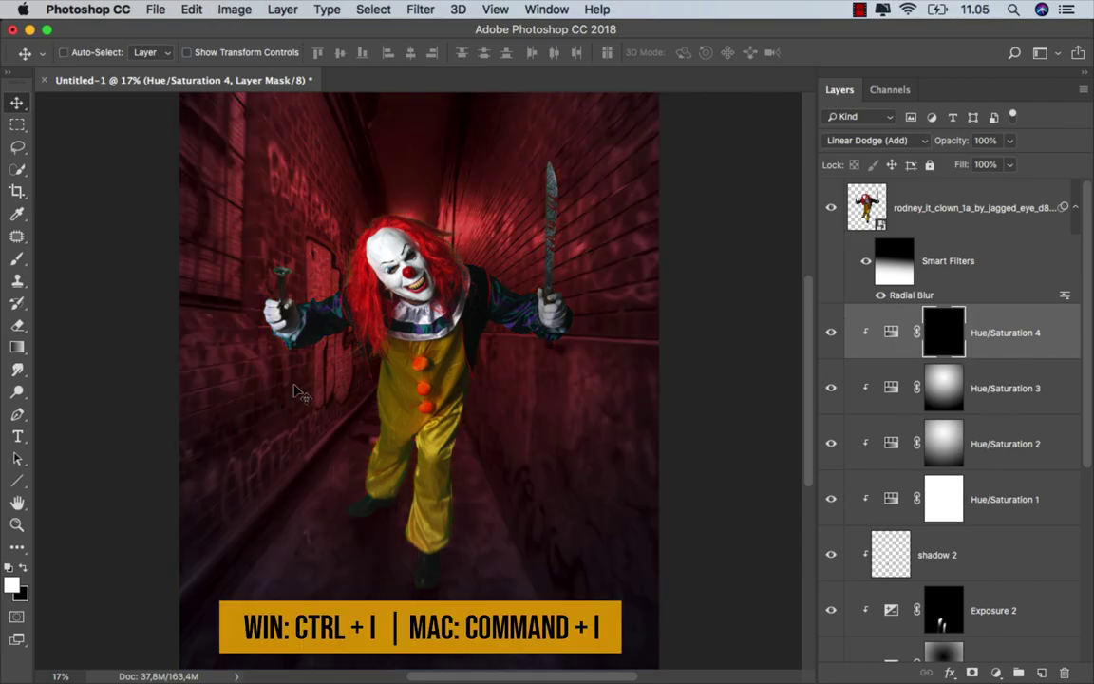
left_click_drag(17, 346, 48, 345)
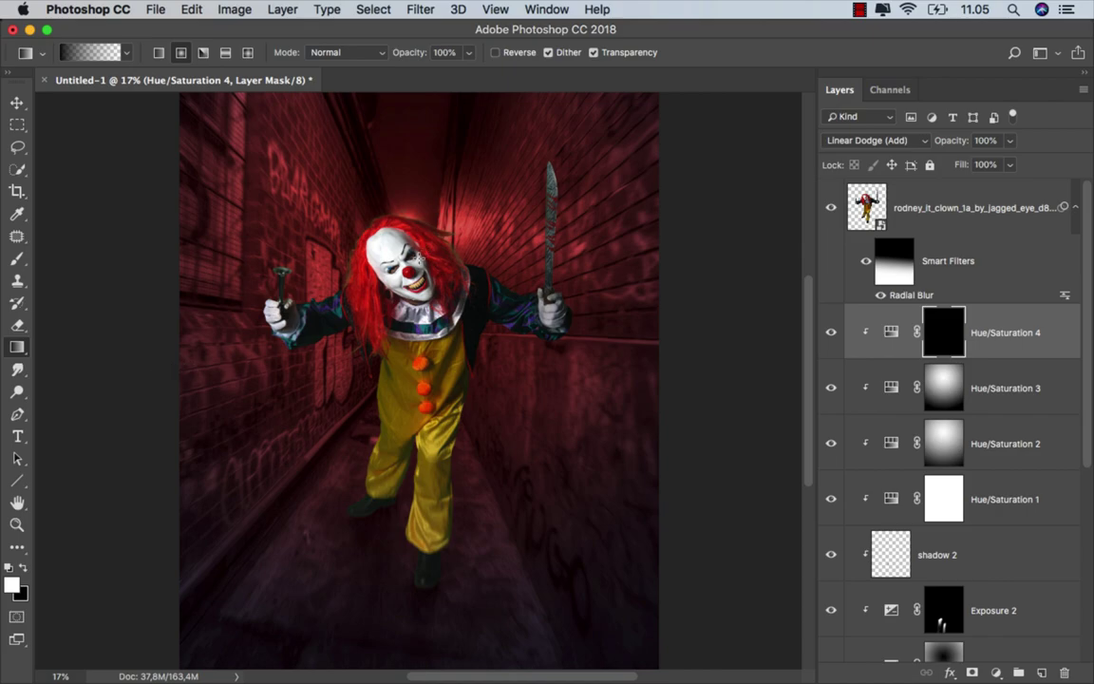
left_click_drag(425, 268, 538, 450)
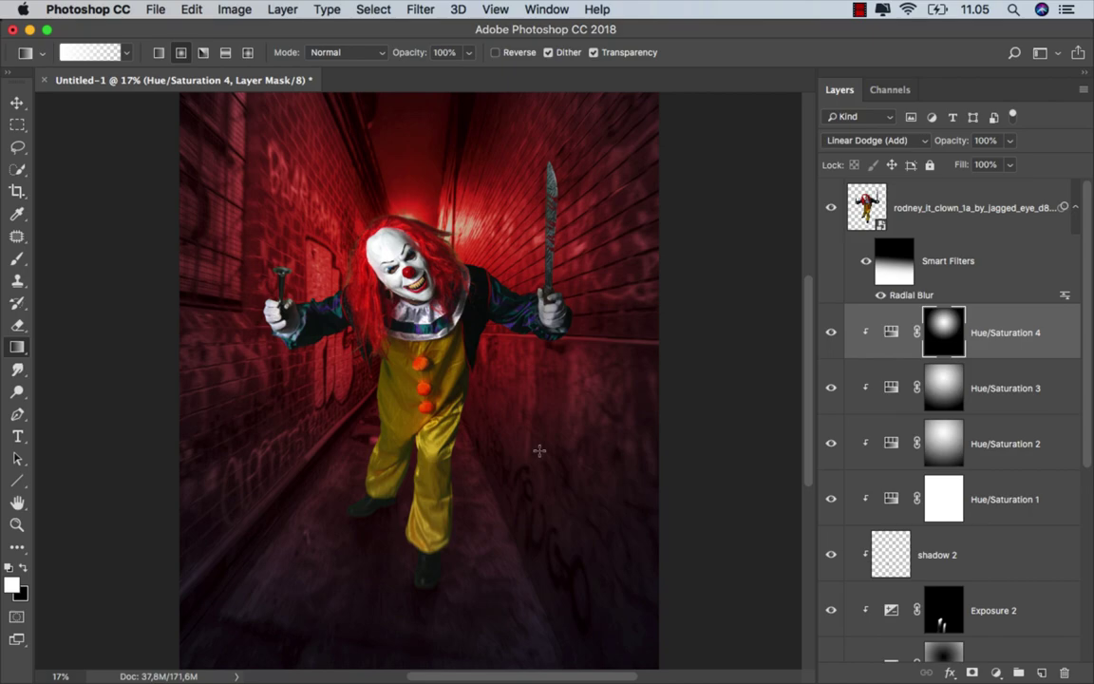
left_click(840, 334)
left_click(1021, 330)
key("v")
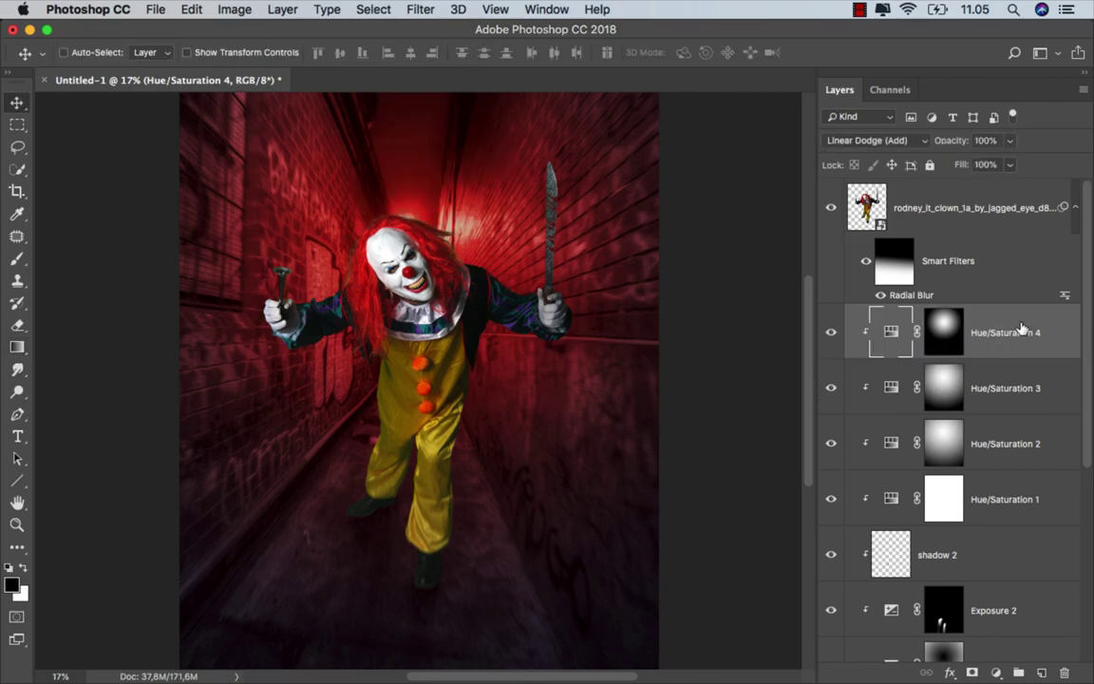
left_click(931, 213)
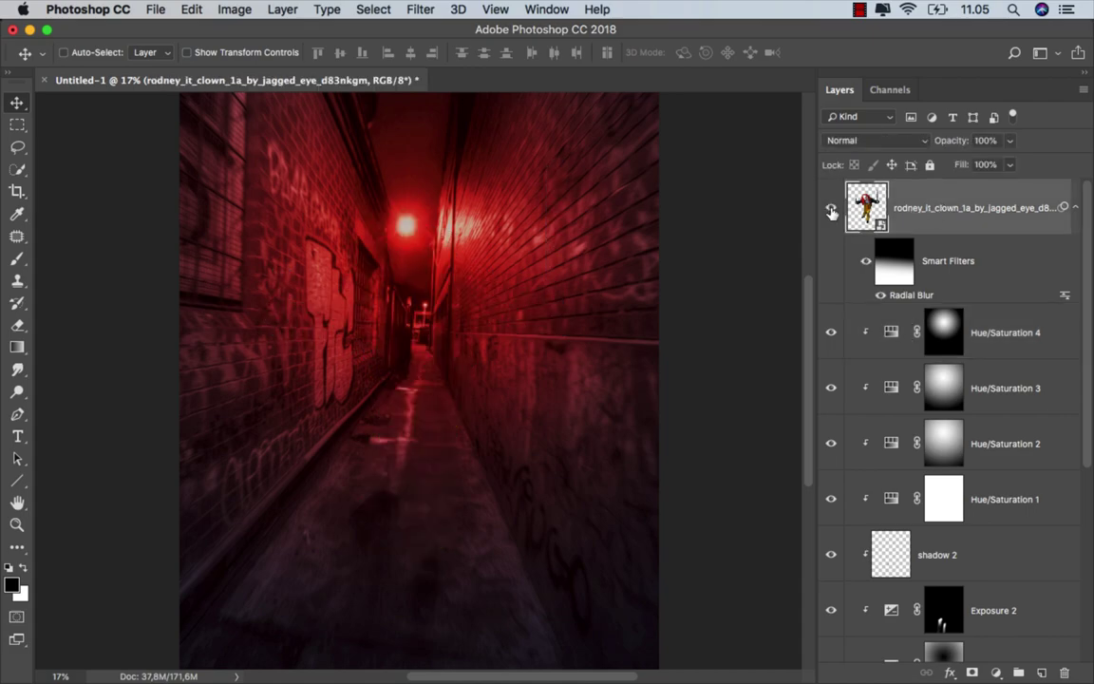
Add an empty Multiply layer named 'black', clipped to the clown layer.
left_click(832, 208)
left_click(1040, 672)
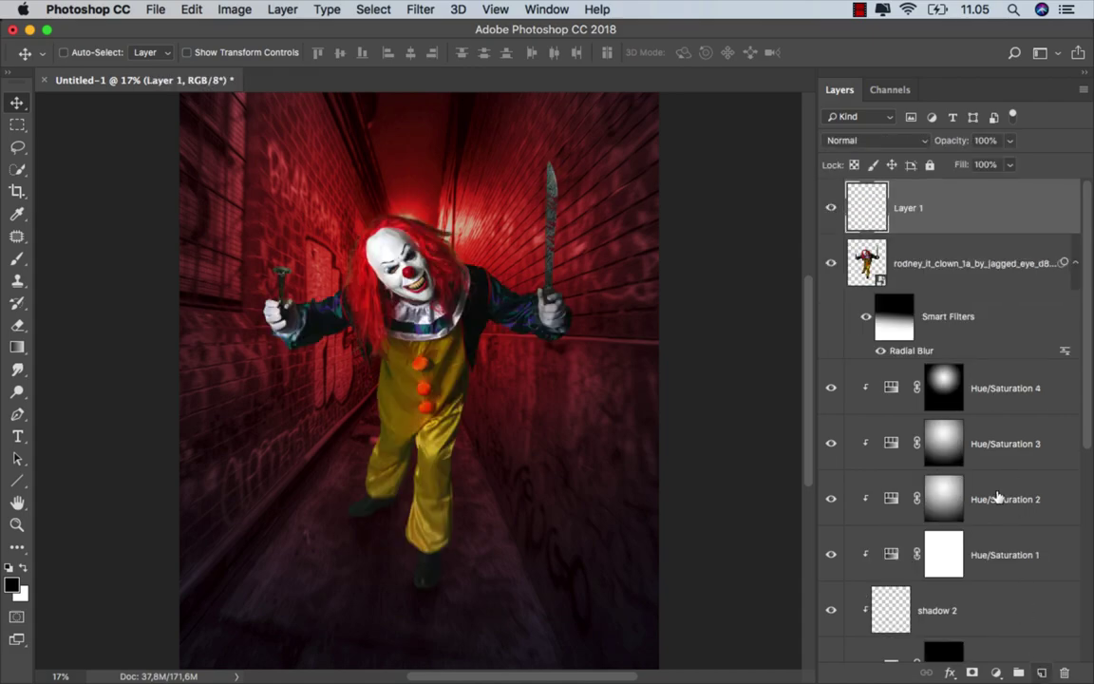
right_click(931, 211)
left_click(867, 491)
type("blac")
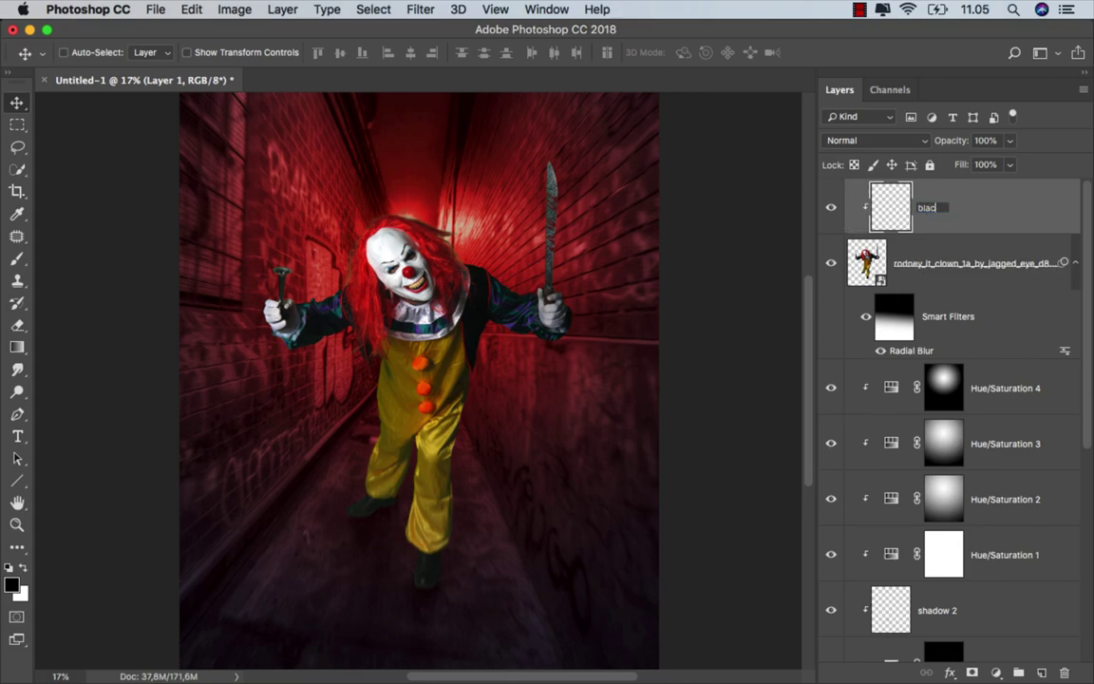
type("k")
key("Return")
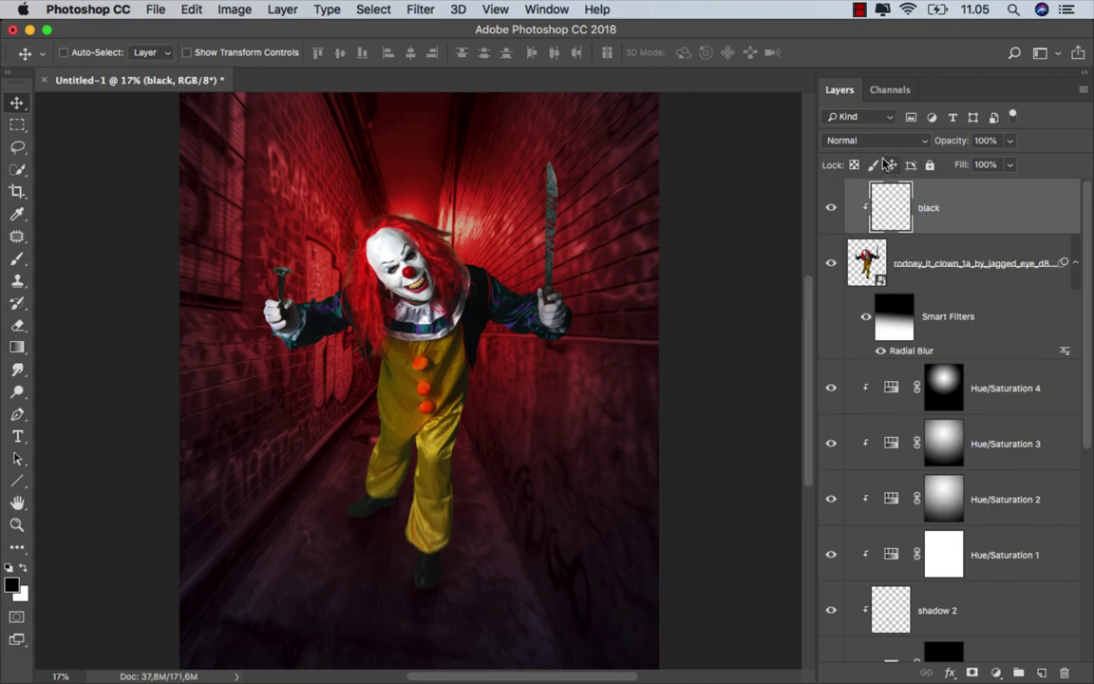
left_click(876, 141)
left_click(855, 186)
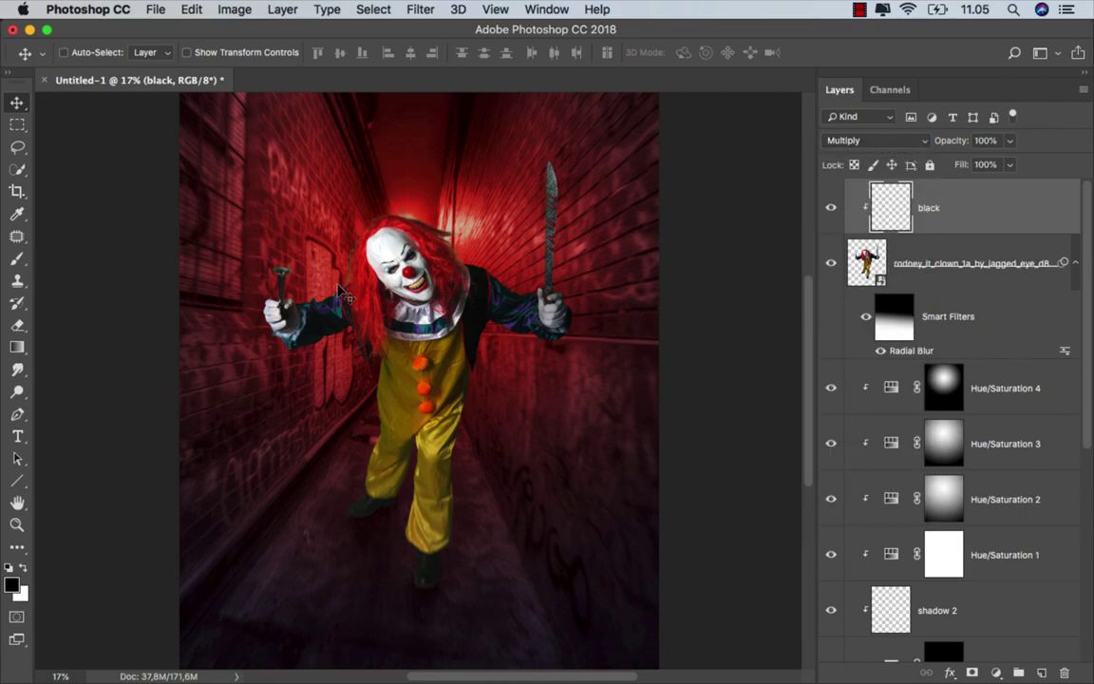
Sample a dark red with the Brush and paint soft shading along the top of the hair.
left_click(17, 263)
left_click(91, 237)
scroll(420, 216, "up", 2)
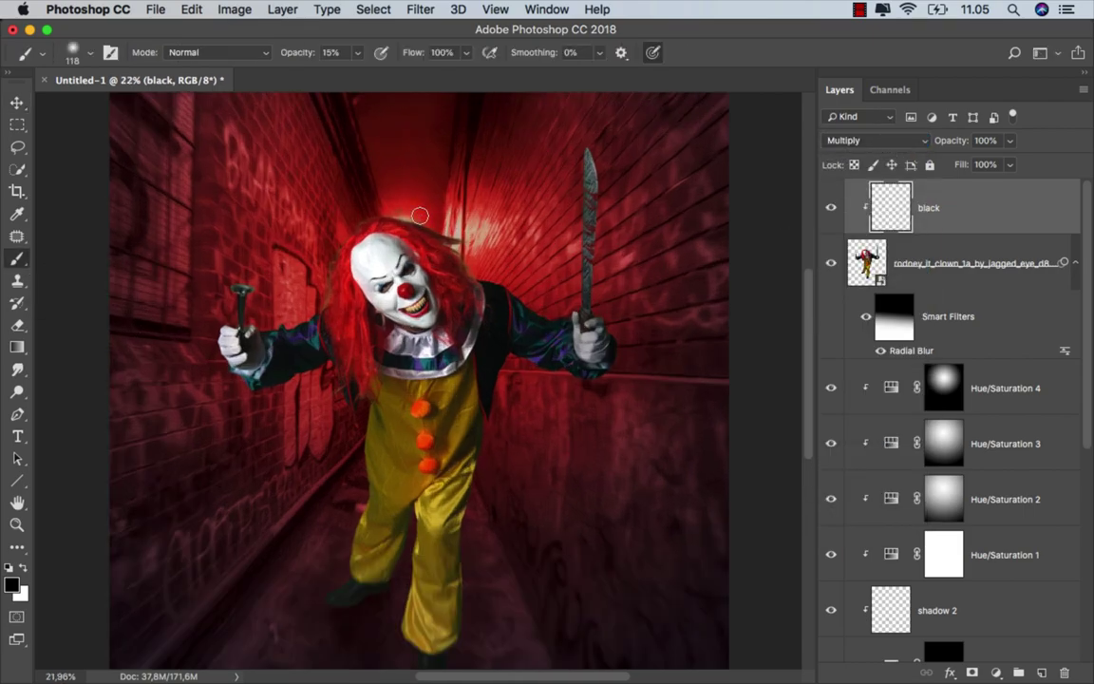
scroll(424, 211, "up", 2)
scroll(418, 219, "up", 2)
scroll(409, 232, "up", 1)
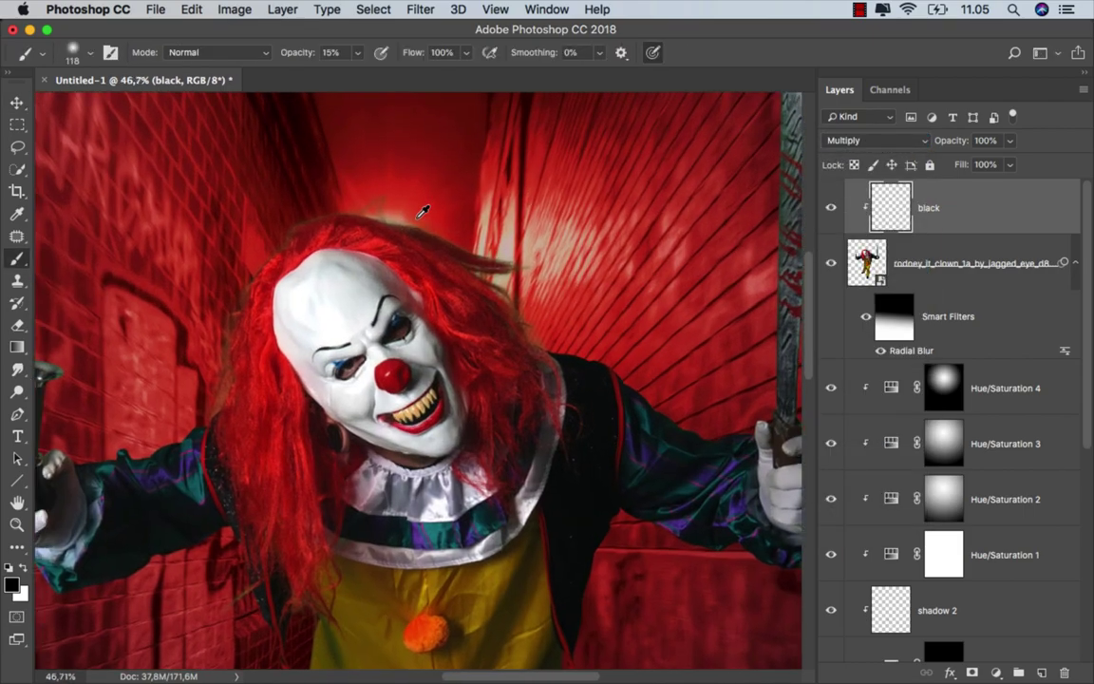
scroll(394, 247, "up", 1)
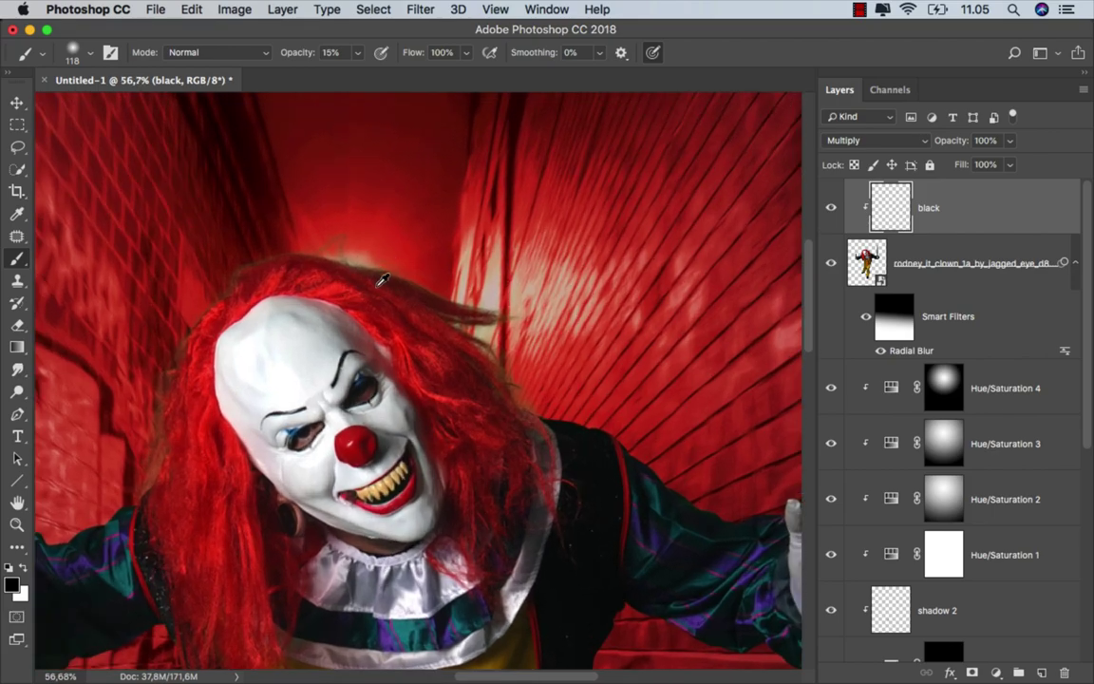
left_click(378, 282, "alt")
left_click_drag(367, 195, 399, 196)
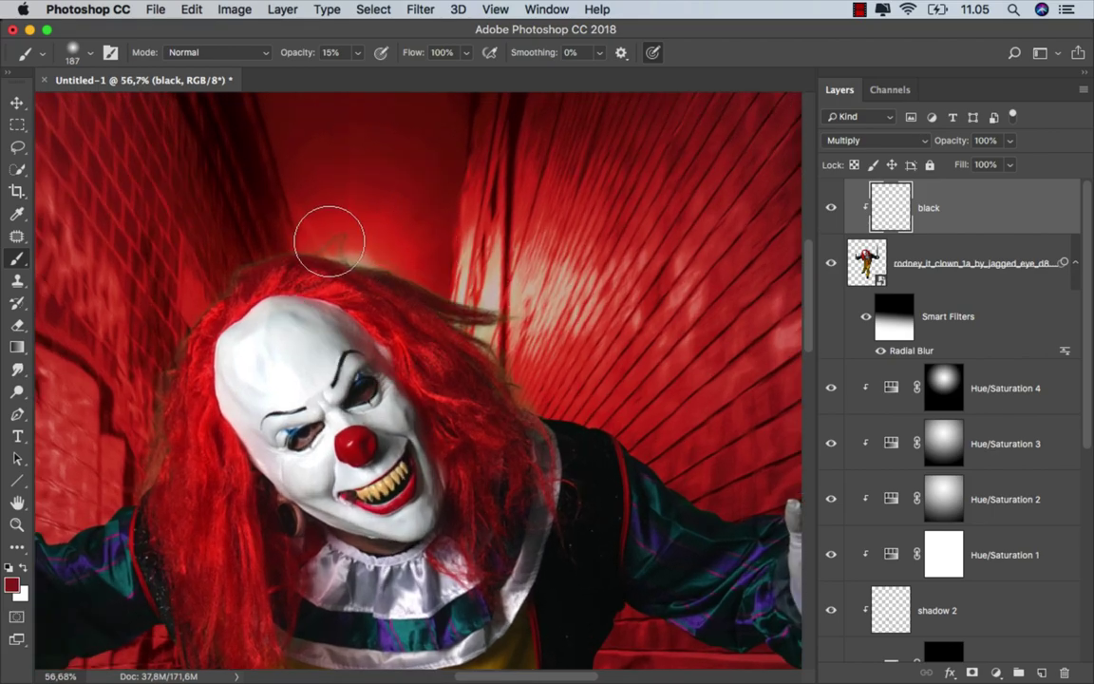
left_click_drag(329, 241, 381, 254)
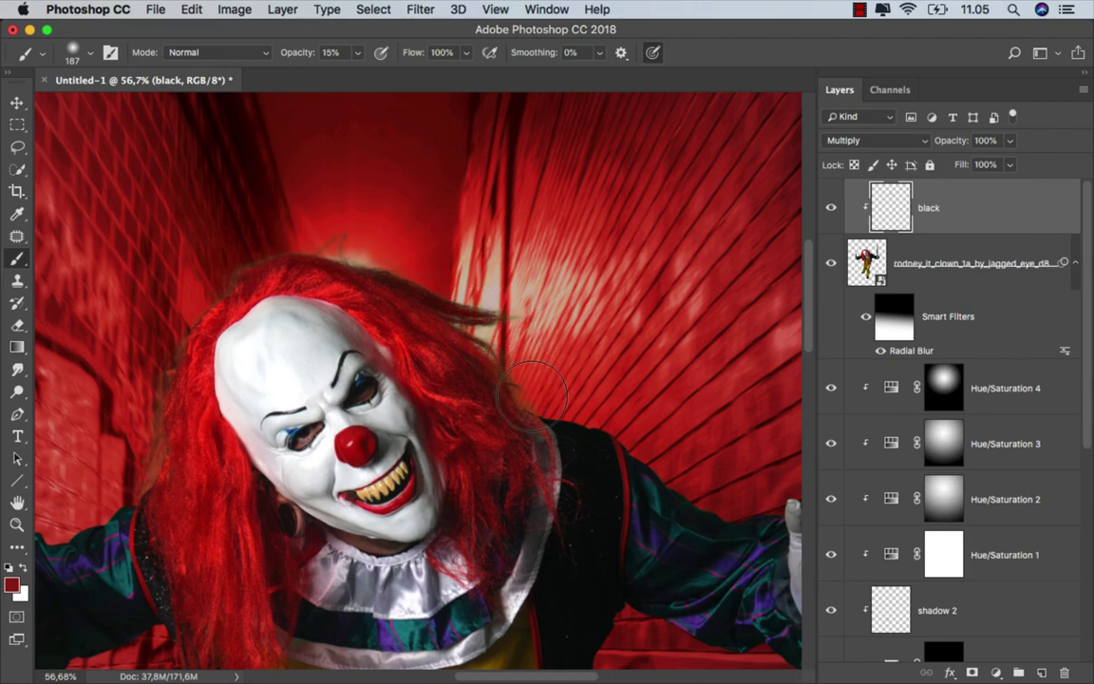
With a brush of about 199 px, shade the hair's lower edge and compare the result.
left_click_drag(475, 290, 532, 289)
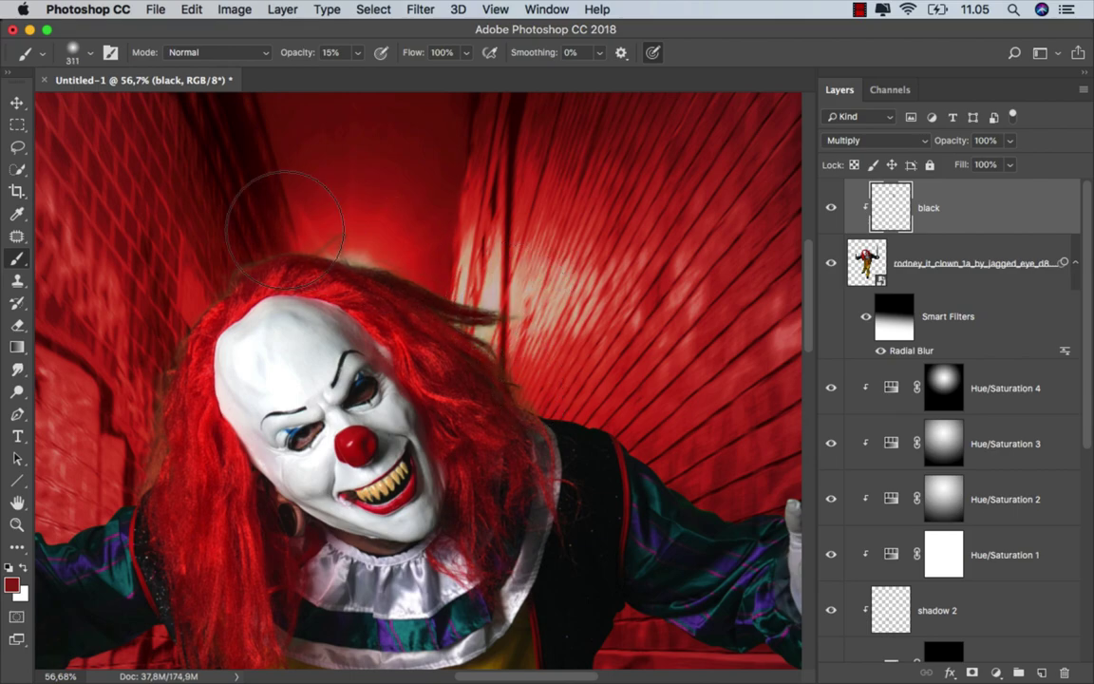
left_click_drag(285, 228, 225, 228)
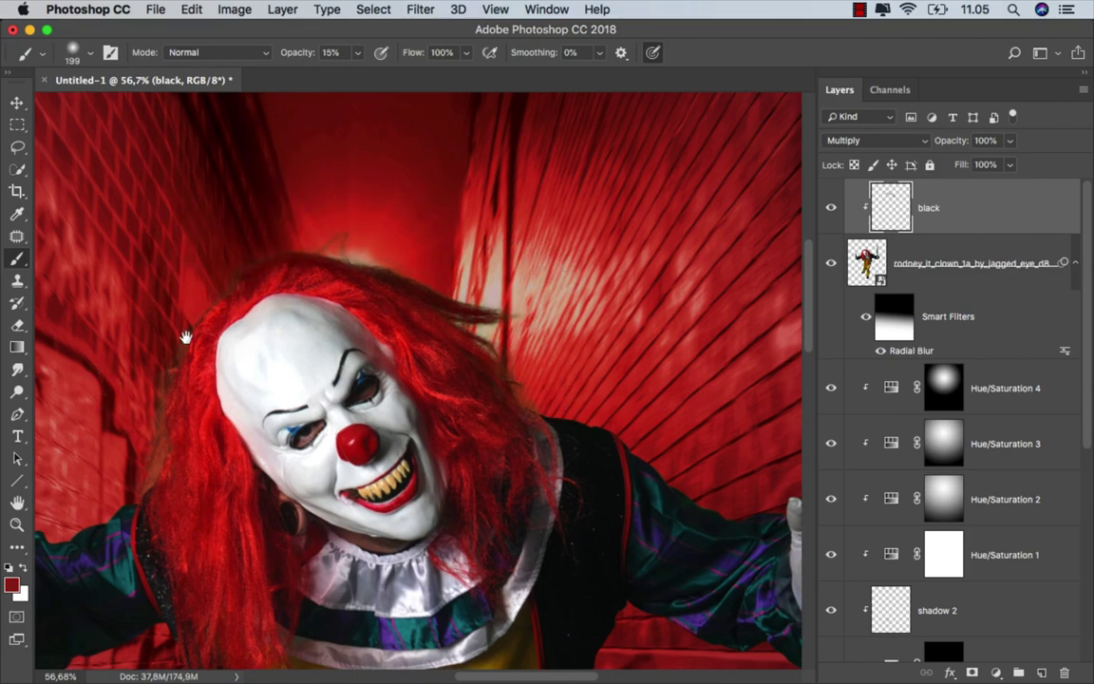
left_click_drag(186, 337, 345, 224)
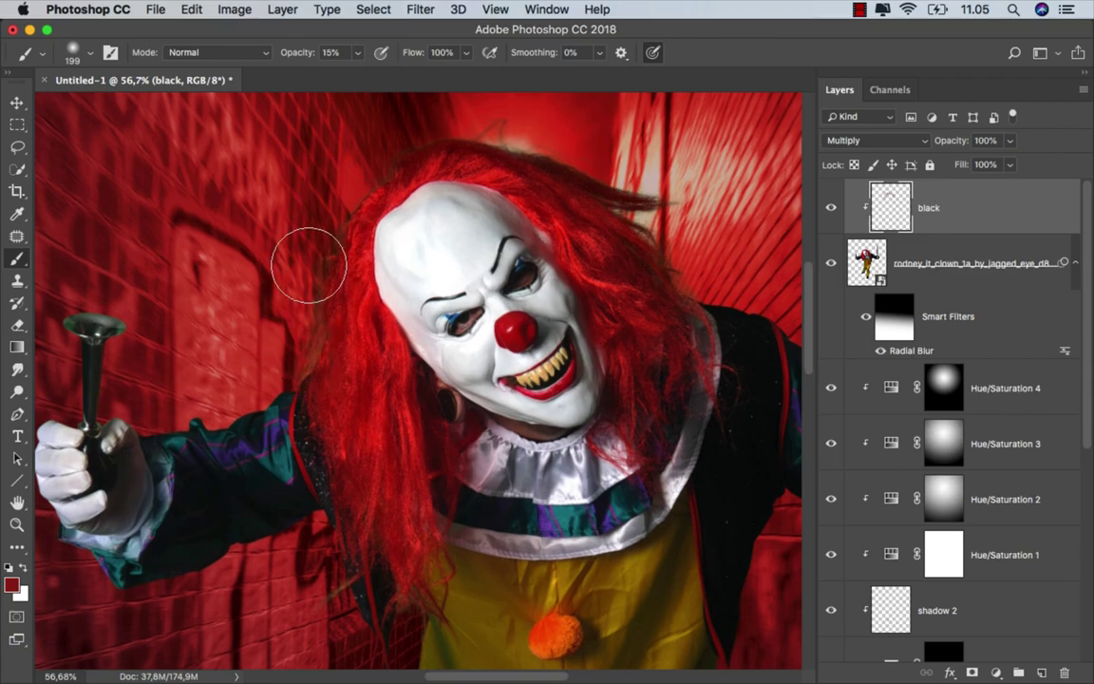
scroll(366, 257, "down", 1, "alt")
scroll(361, 332, "down", 2)
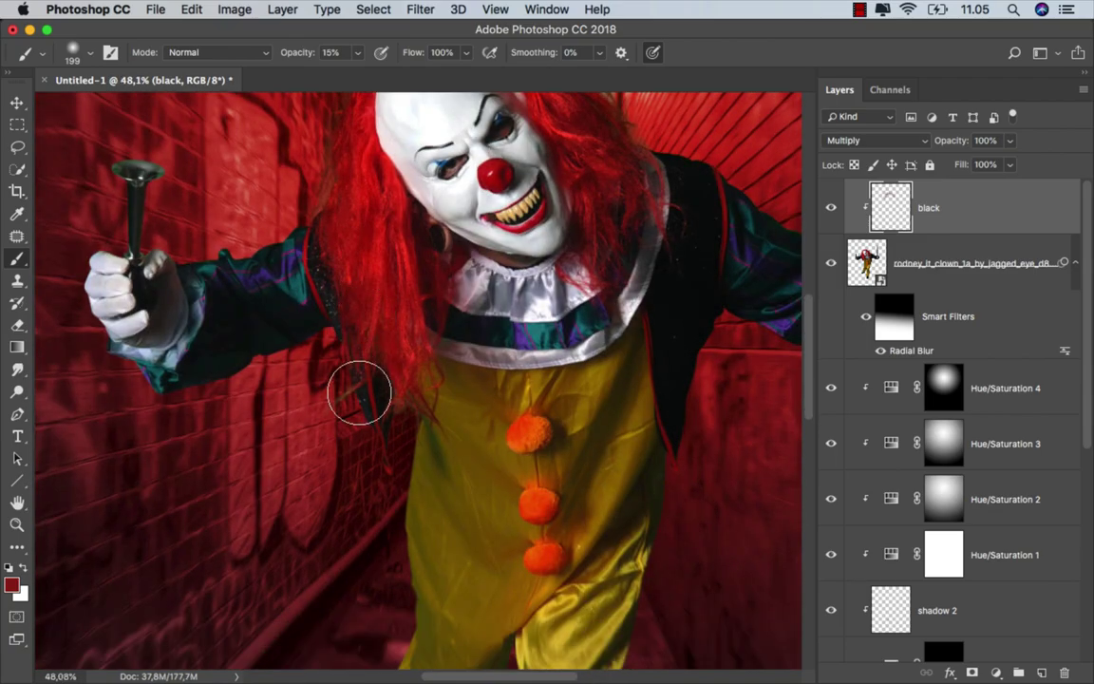
left_click_drag(359, 393, 395, 453)
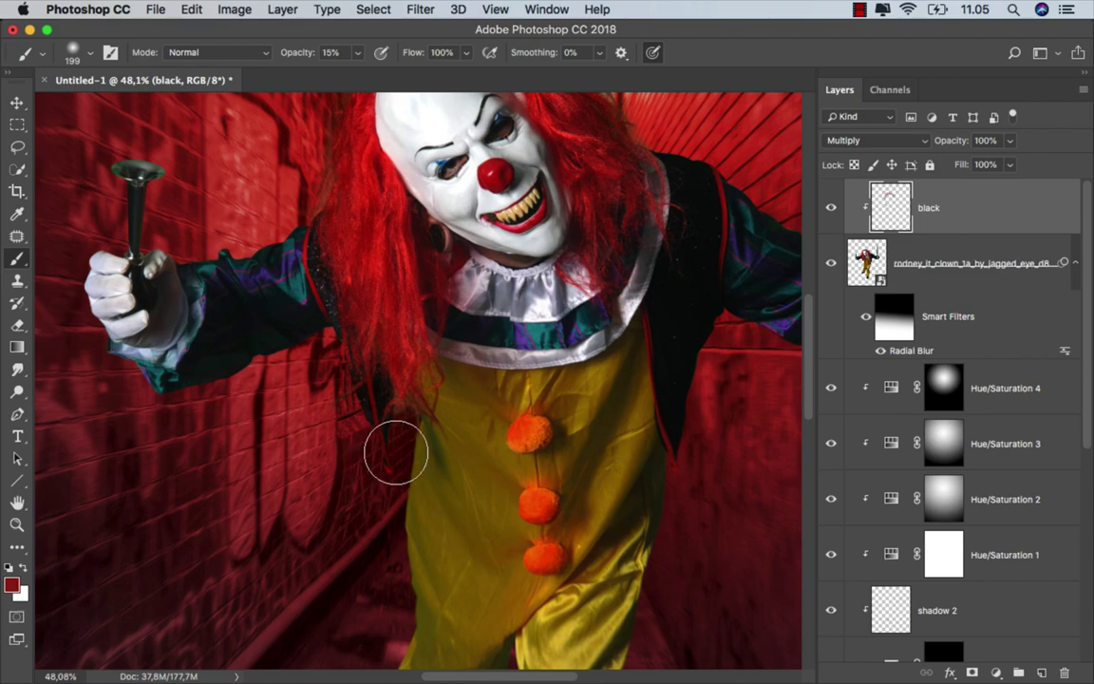
scroll(389, 436, "down", 1, "alt")
scroll(383, 423, "up", 1)
scroll(599, 204, "up", 3)
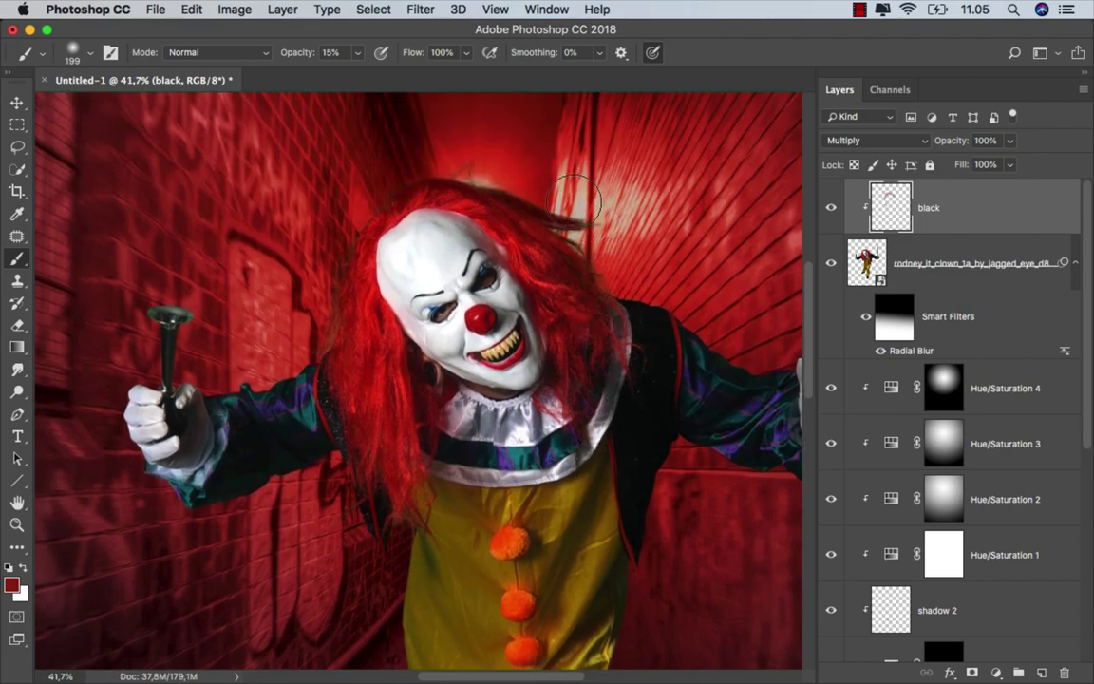
scroll(375, 219, "down", 1, "alt")
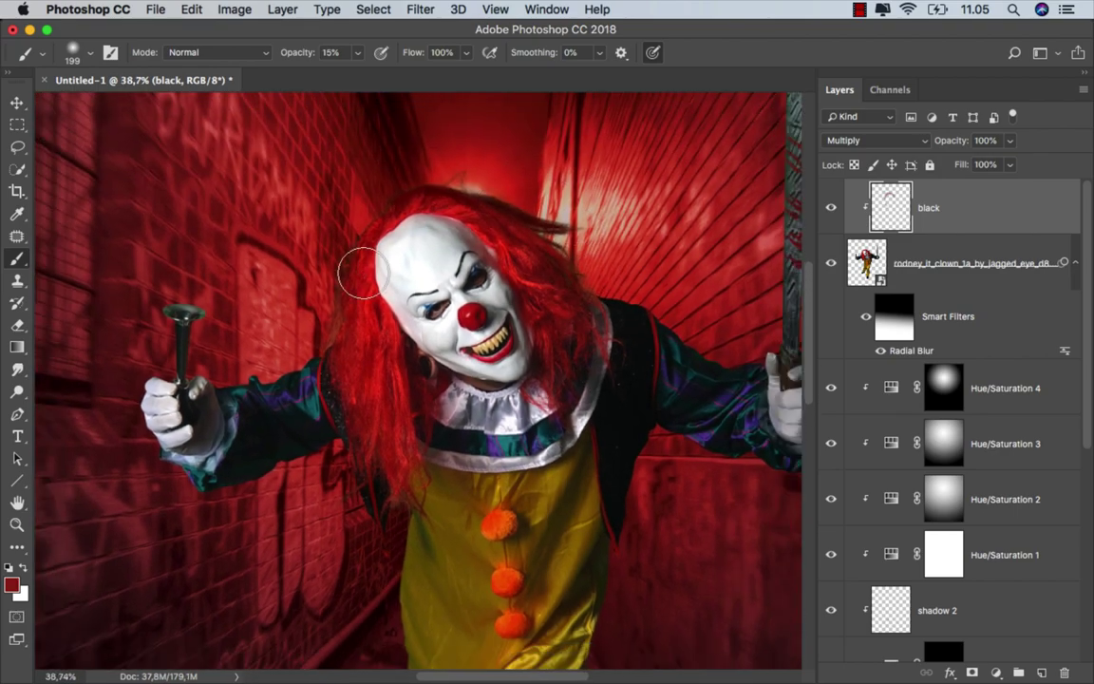
scroll(361, 275, "down", 5, "alt")
left_click(830, 208)
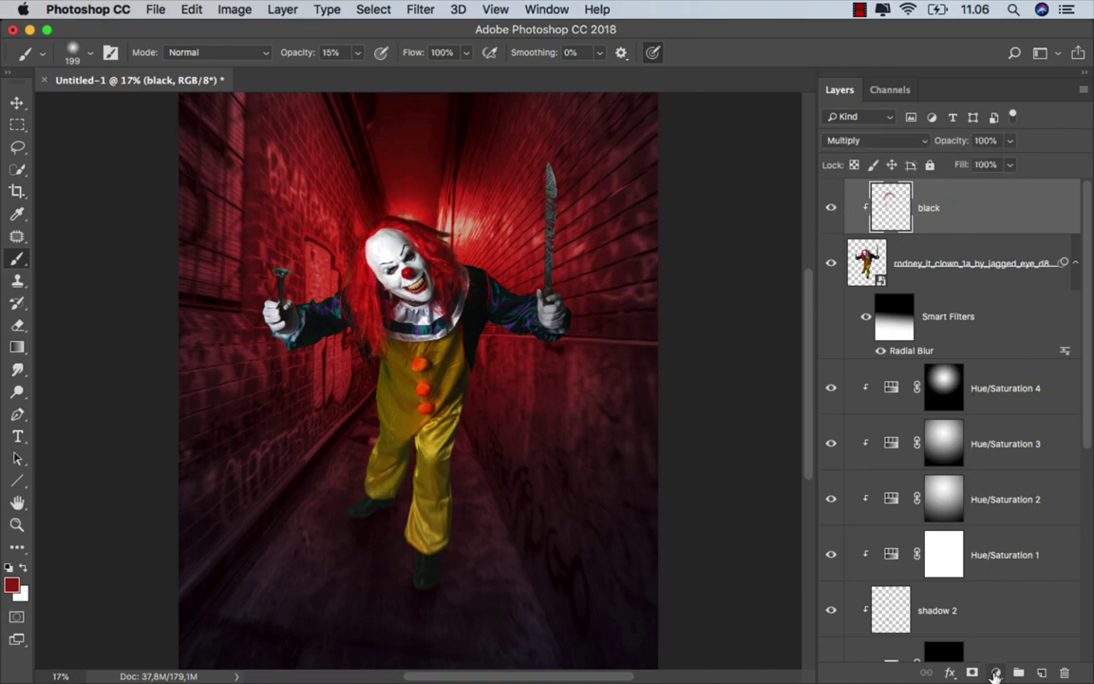
Add a clipped Hue/Saturation layer colorized Hue 0, Saturation 100, Lightness +28 in Linear Dodge (Add).
left_click(995, 674)
left_click(912, 483)
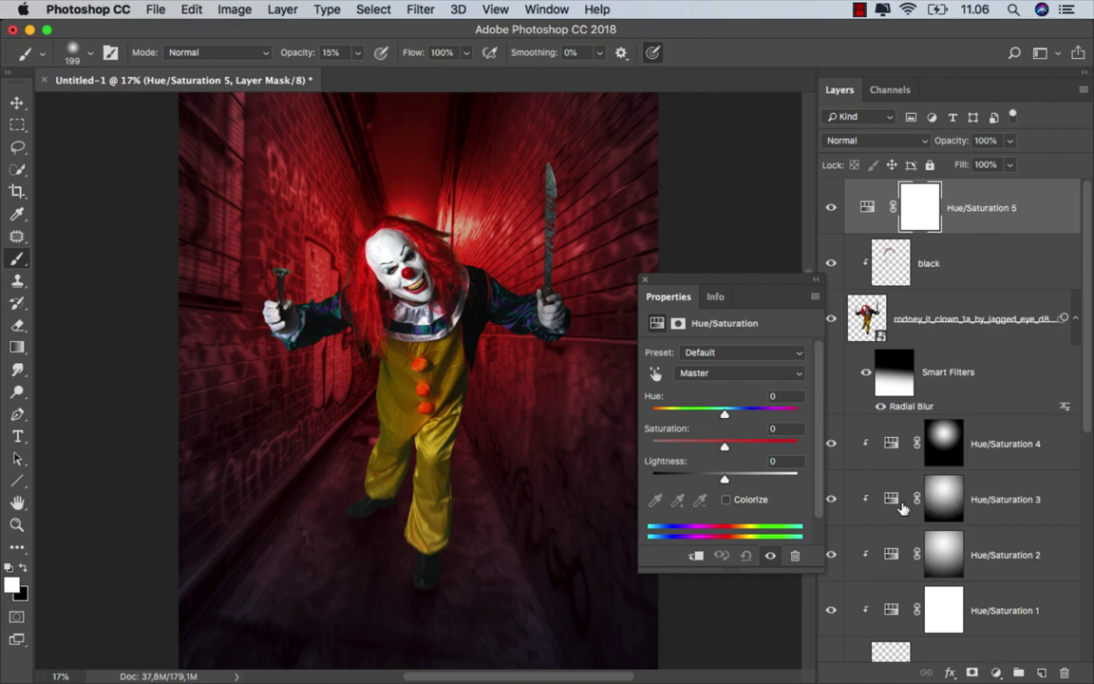
left_click(694, 556)
left_click(725, 500)
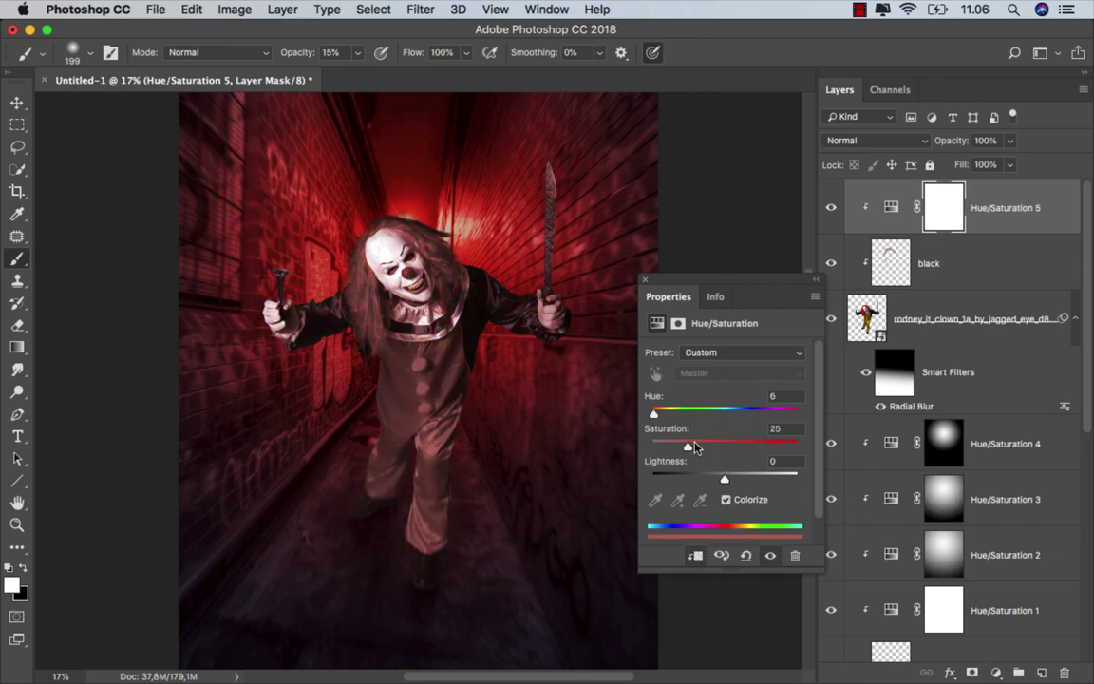
left_click_drag(694, 448, 800, 447)
left_click(860, 140)
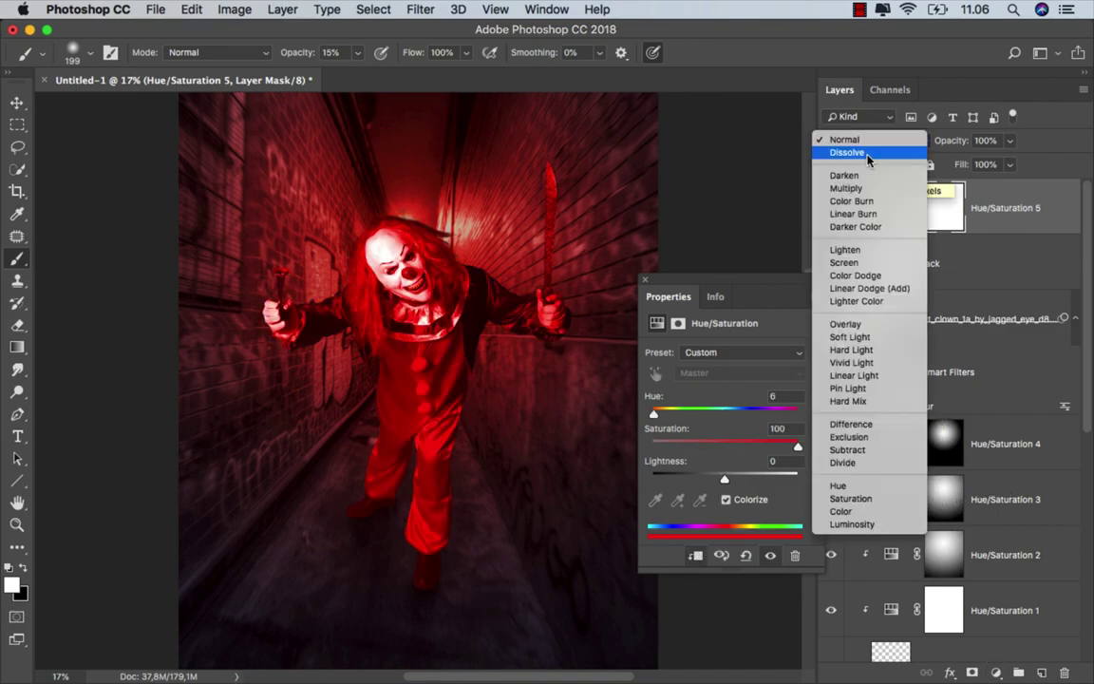
left_click(869, 288)
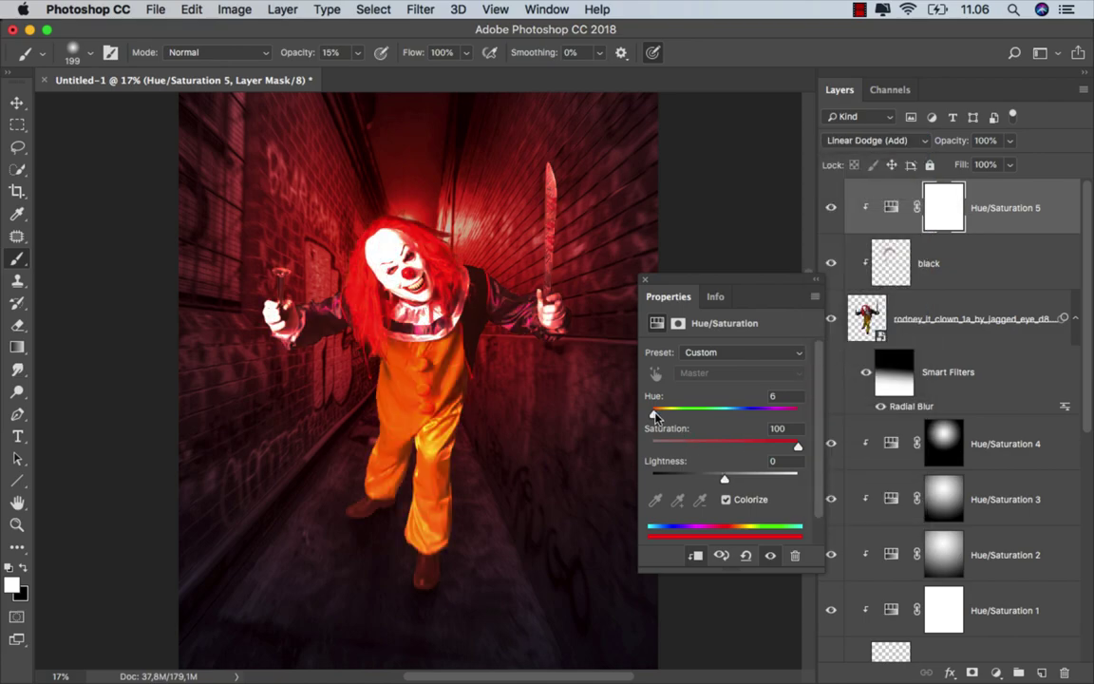
left_click_drag(655, 418, 649, 415)
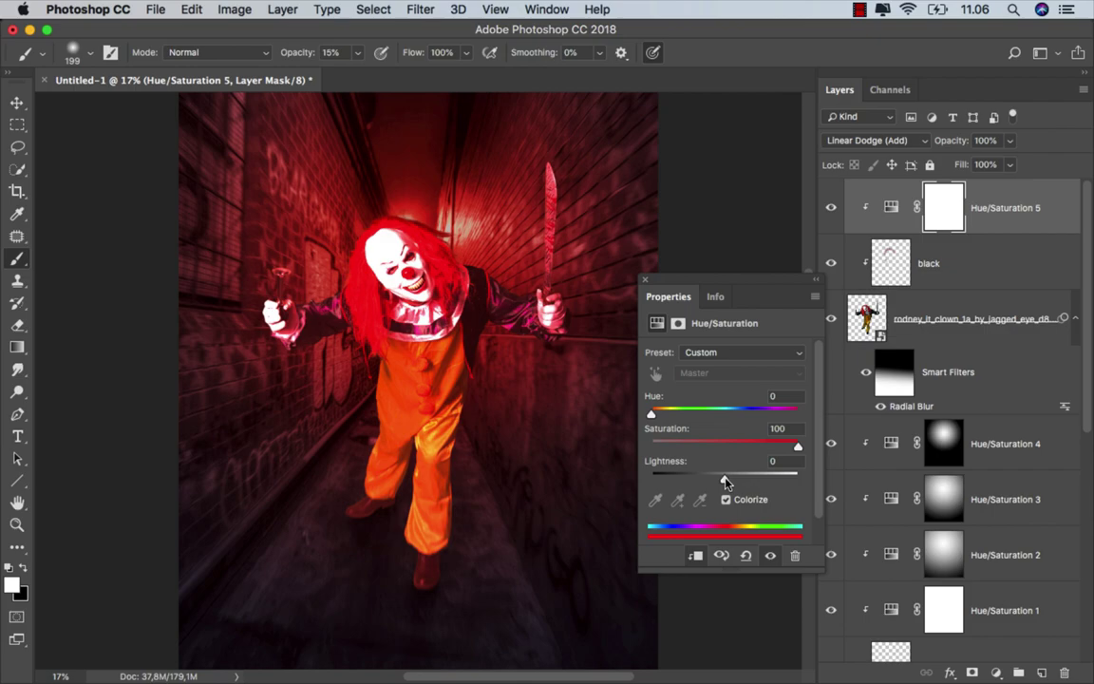
left_click_drag(726, 483, 744, 482)
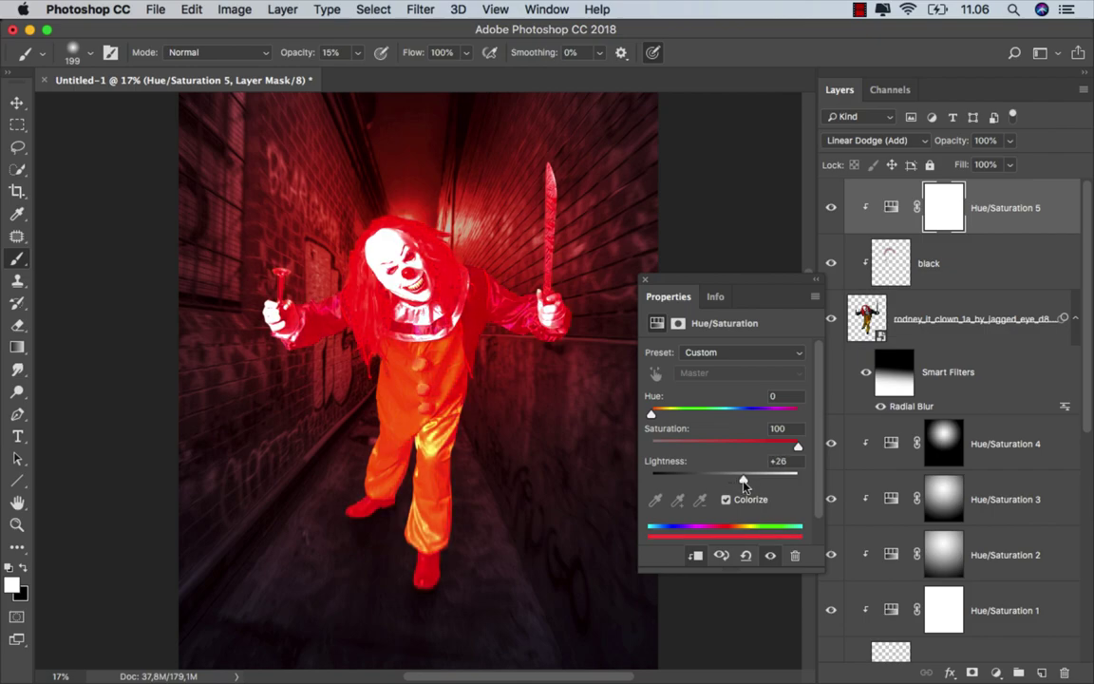
left_click(645, 279)
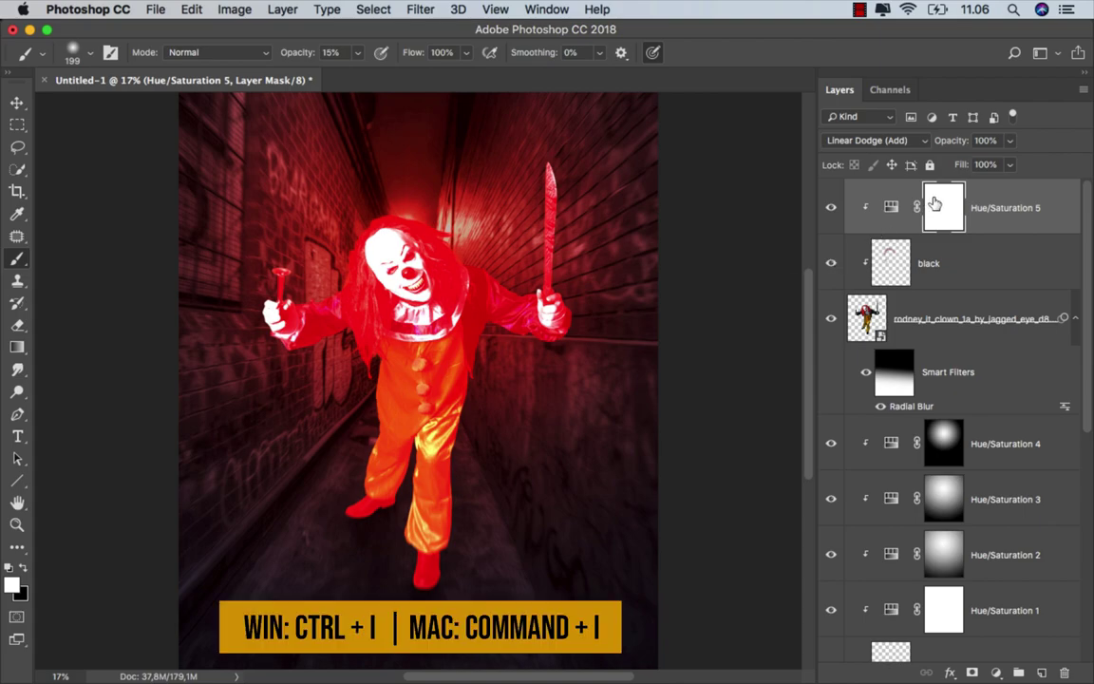
Invert the Hue/Saturation 5 mask to black and set brush opacity to 100%.
key("super+i")
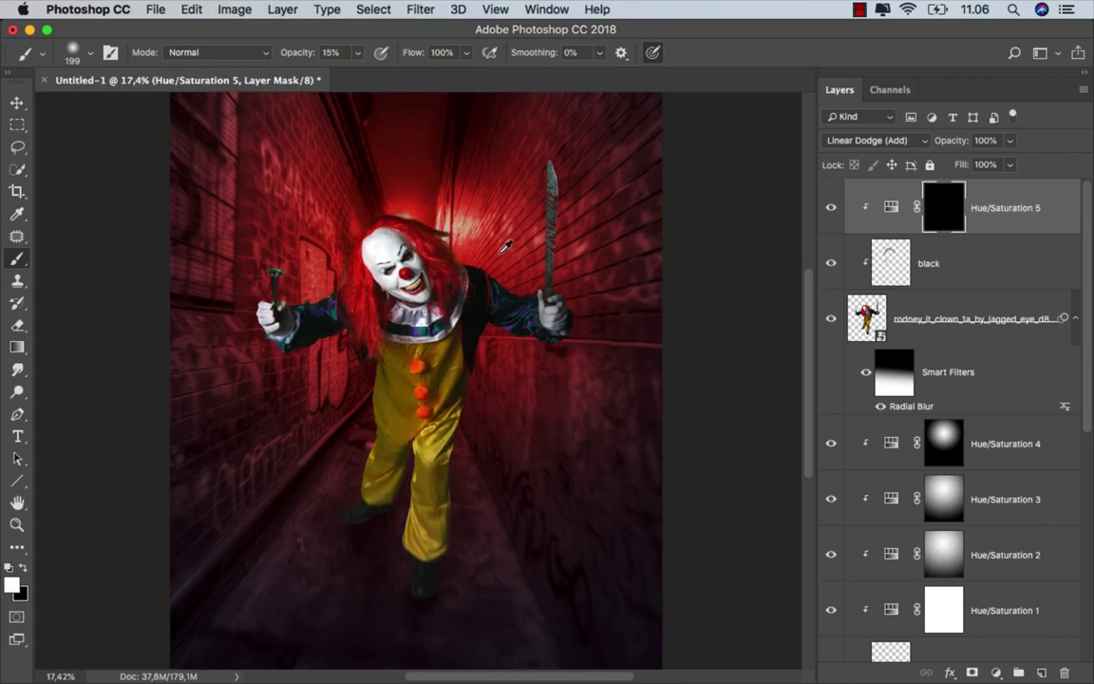
scroll(506, 231, "up", 5)
scroll(505, 285, "up", 2)
left_click(357, 52)
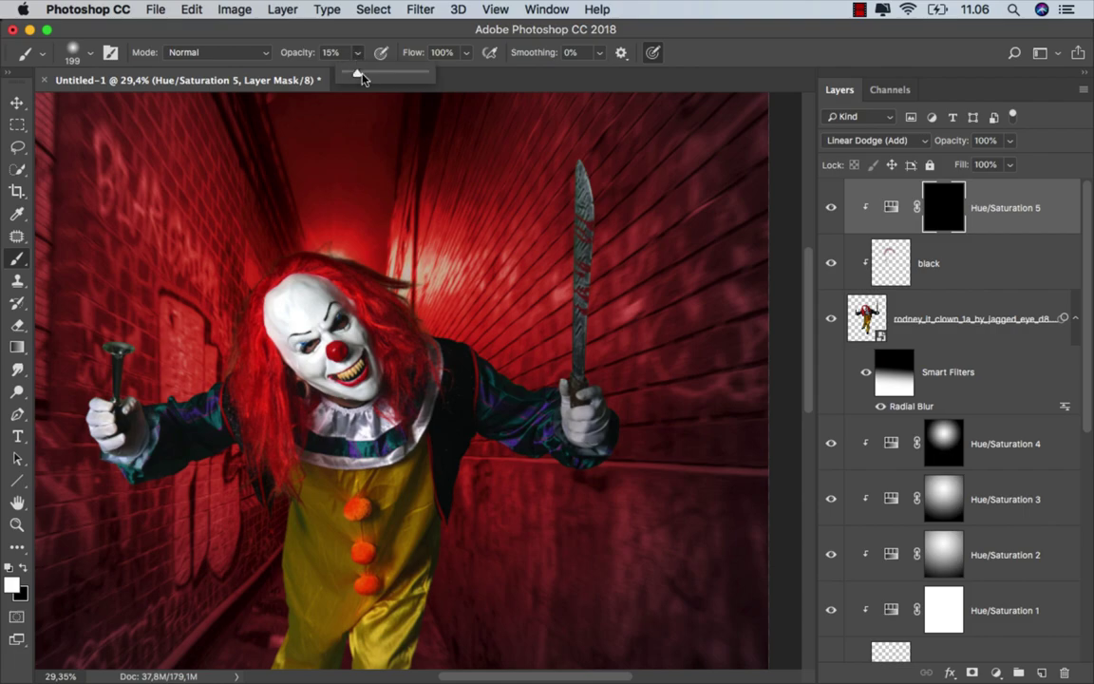
left_click(437, 39)
Shrink the soft brush to about 48 px for detailed edge work.
scroll(610, 251, "up", 3)
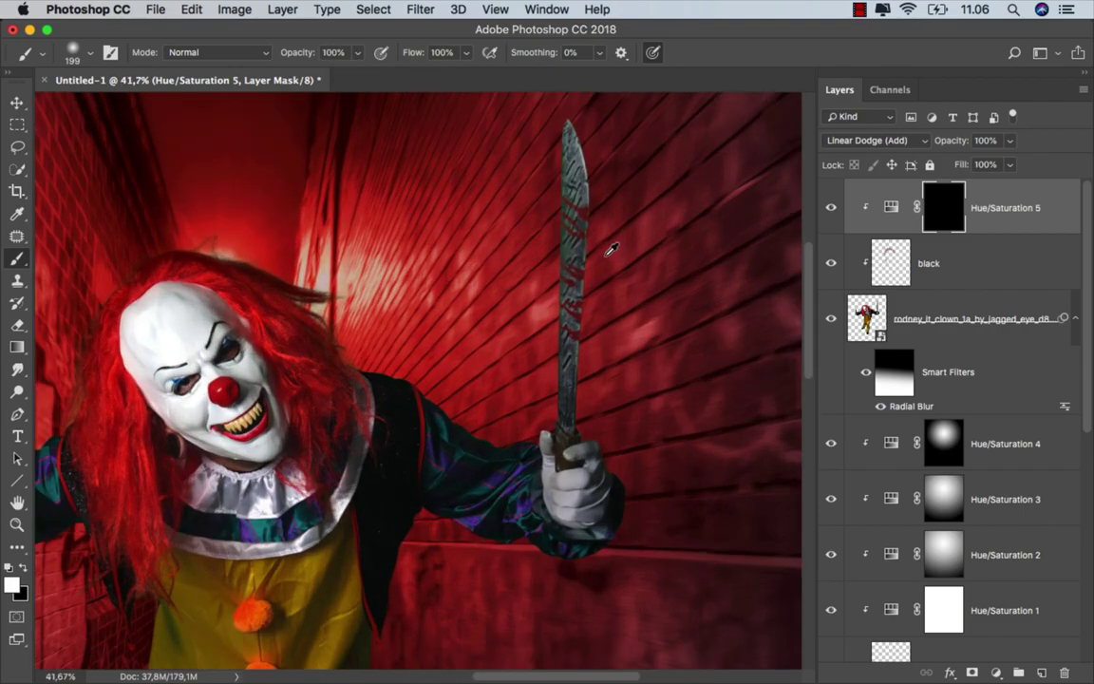
mouse_move(550, 176)
left_mouse_down()
mouse_move(532, 176)
mouse_move(553, 132)
left_mouse_up()
scroll(537, 197, "up", 1)
scroll(537, 197, "up", 1)
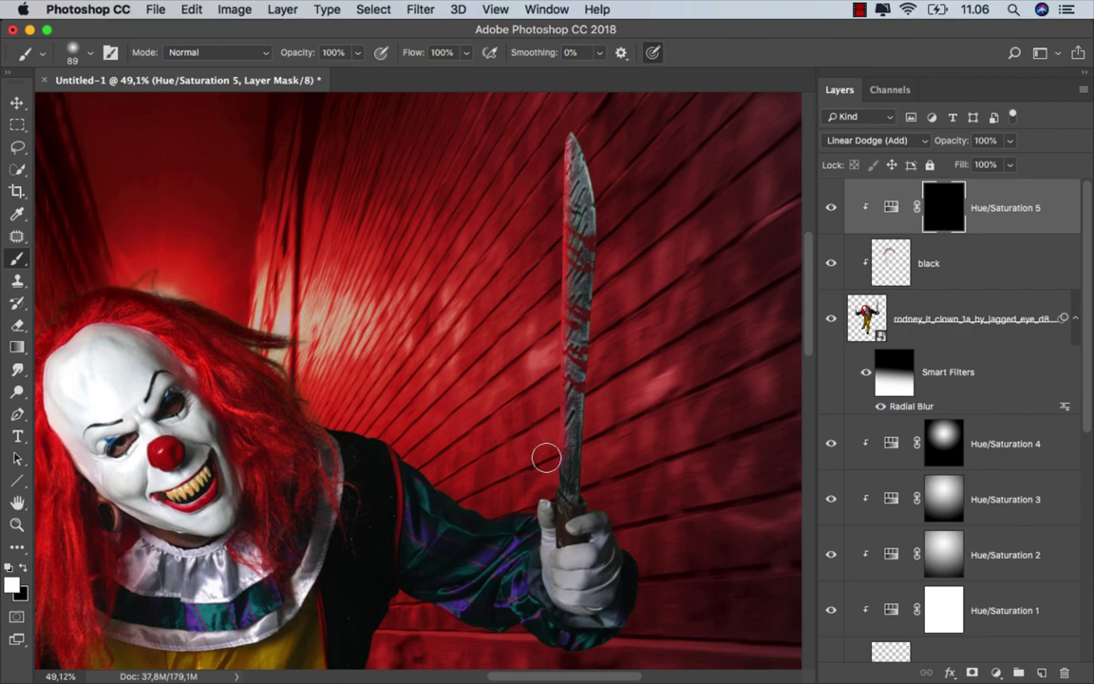
scroll(521, 385, "up", 2)
scroll(531, 379, "up", 2)
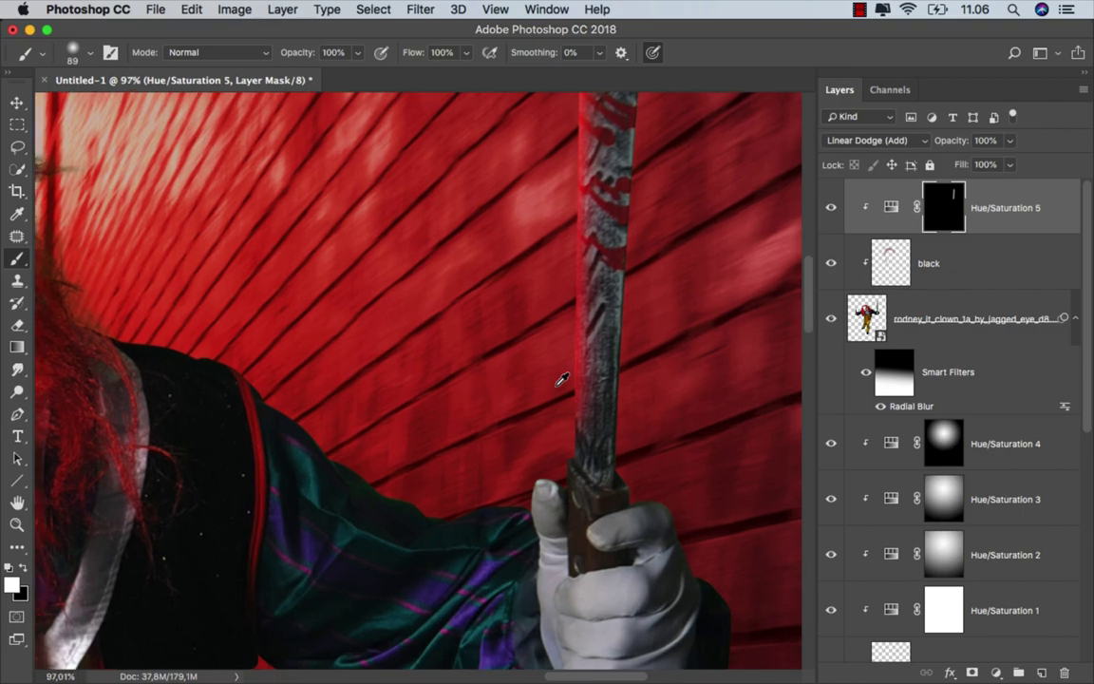
left_click_drag(535, 373, 550, 371)
scroll(567, 304, "up", 1)
left_click_drag(567, 305, 560, 304)
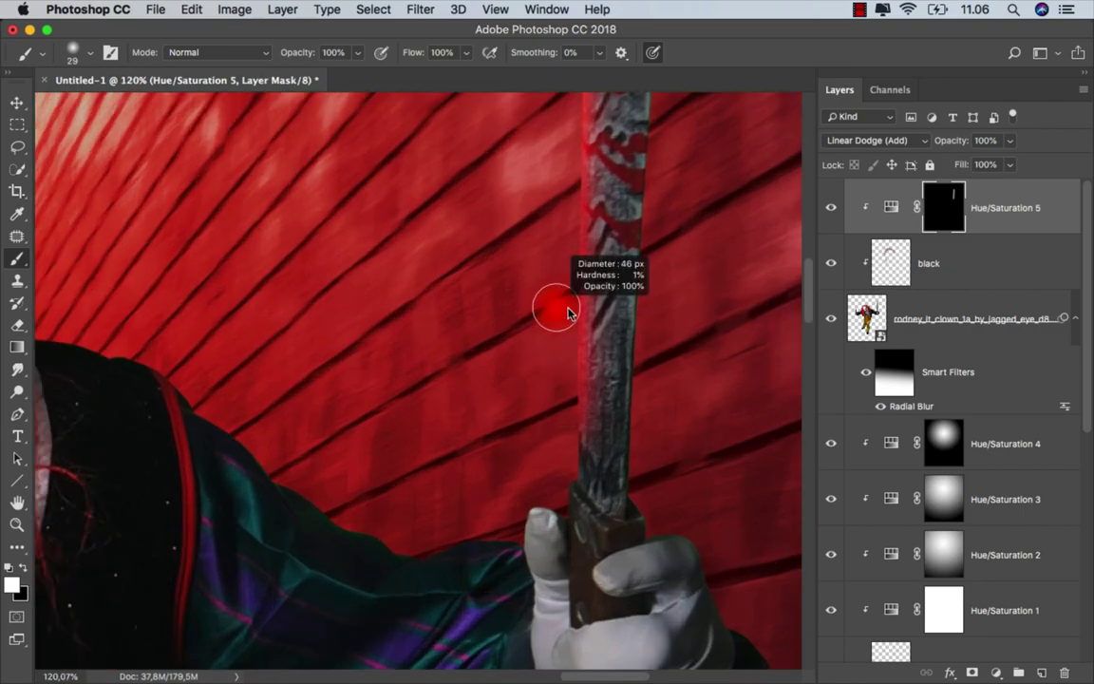
scroll(562, 289, "up", 1)
scroll(560, 304, "down", 3)
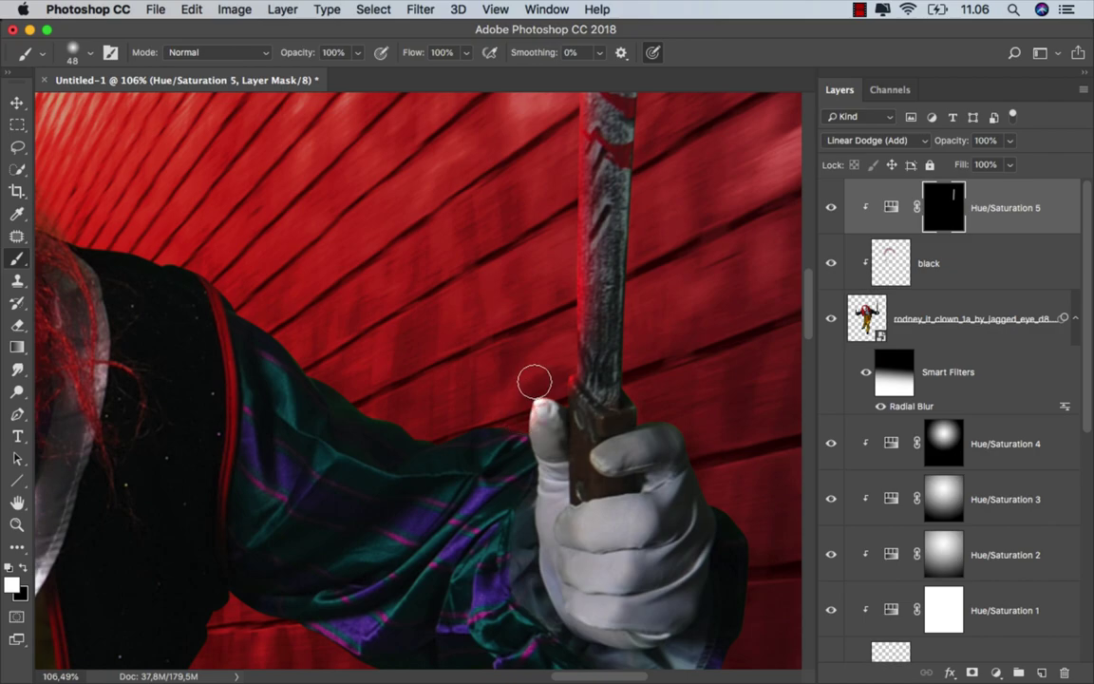
Paint white red rim light along the first sleeve's top edge.
left_click_drag(504, 419, 449, 423)
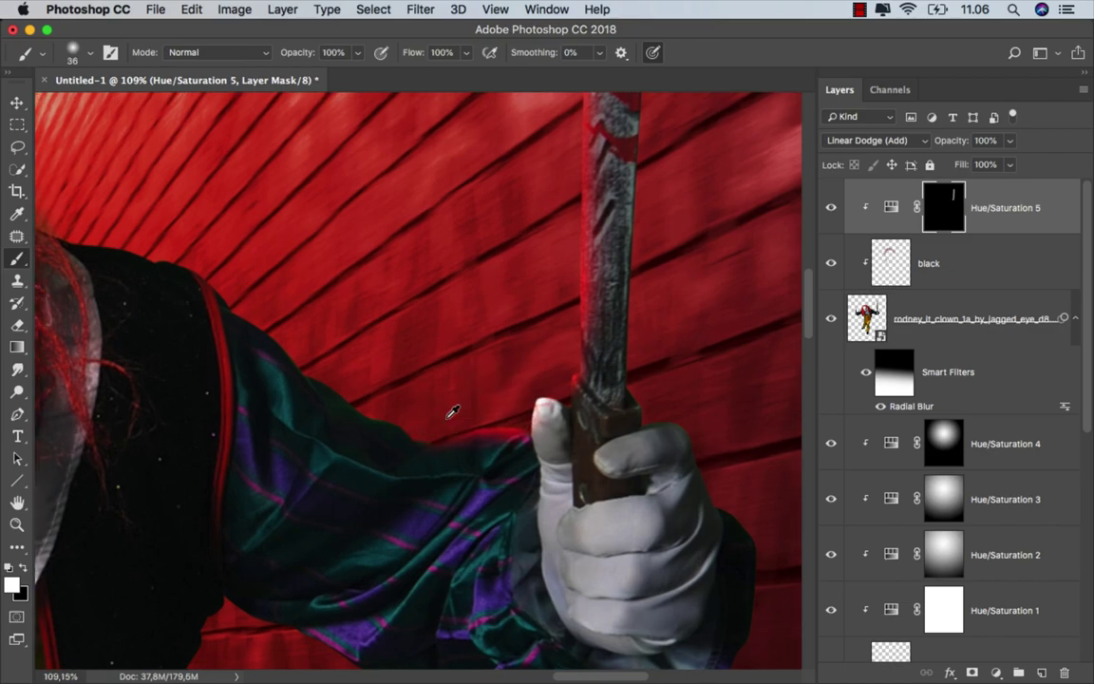
scroll(453, 417, "up", 3)
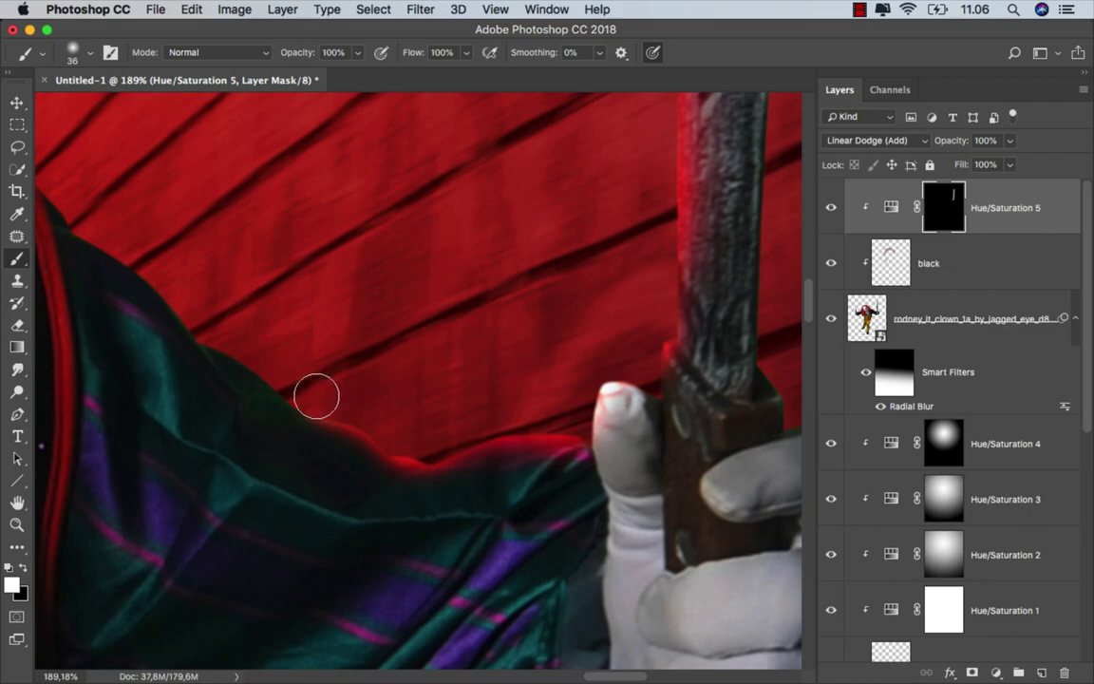
mouse_move(258, 344)
left_mouse_down()
mouse_move(577, 392)
mouse_move(331, 198)
left_mouse_up()
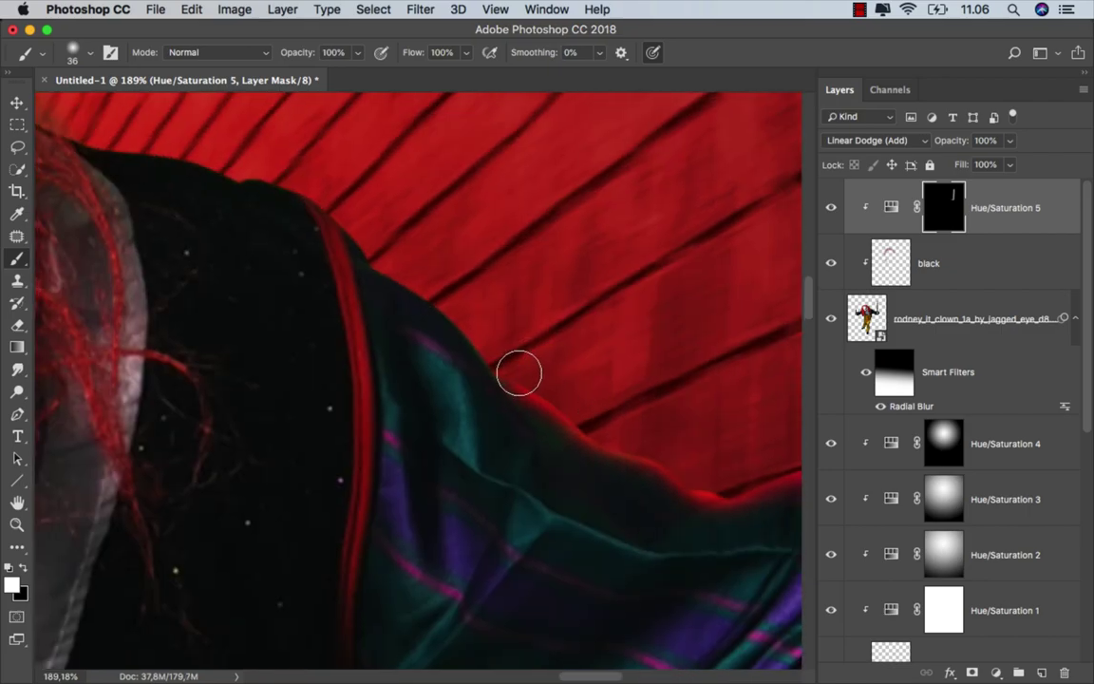
scroll(332, 199, "left", 5)
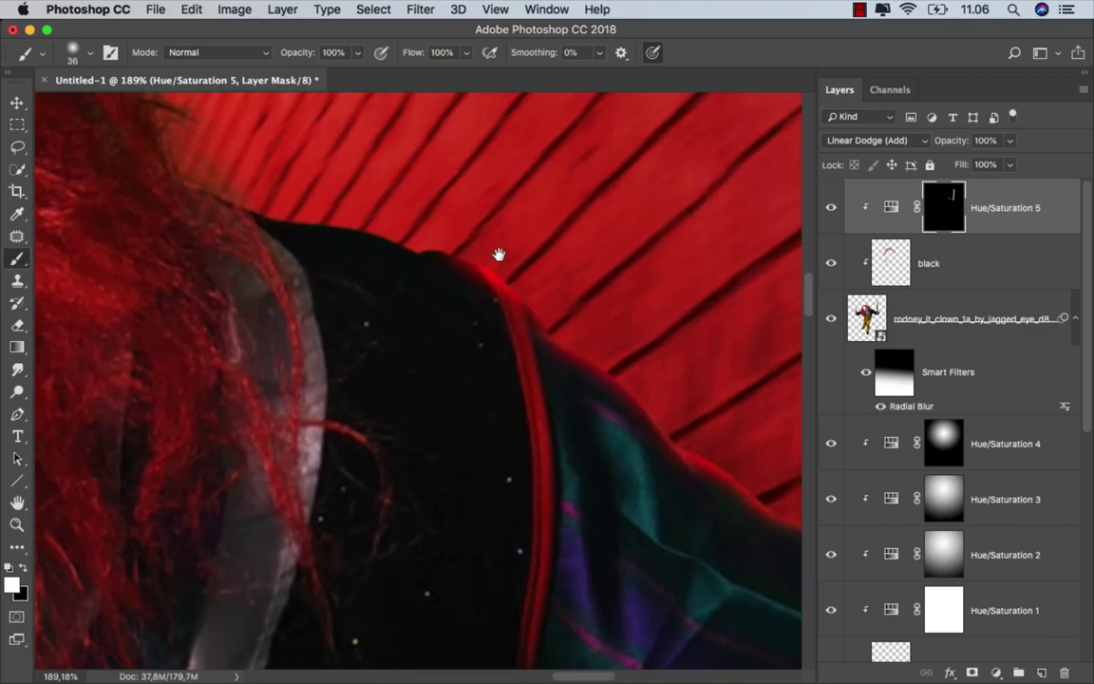
scroll(542, 274, "down", 1)
scroll(372, 244, "down", 3)
Fine-tune the brush size and paint red glow along the other sleeve's top edge.
key("bracketleft")
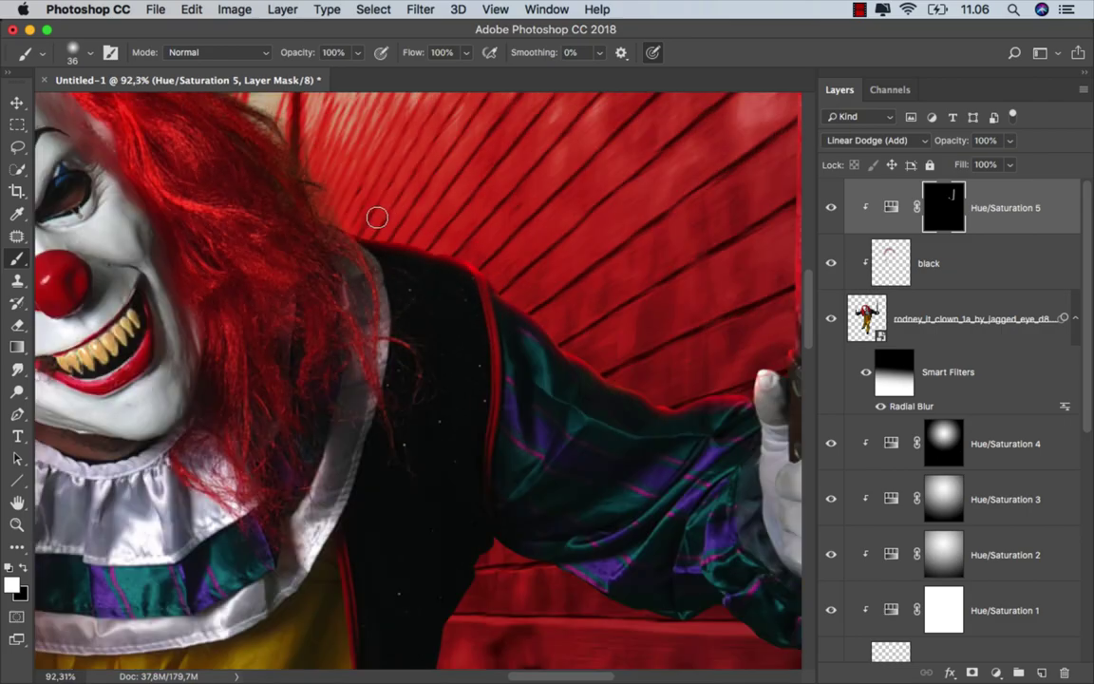
scroll(526, 264, "right", 5)
scroll(535, 282, "up", 2)
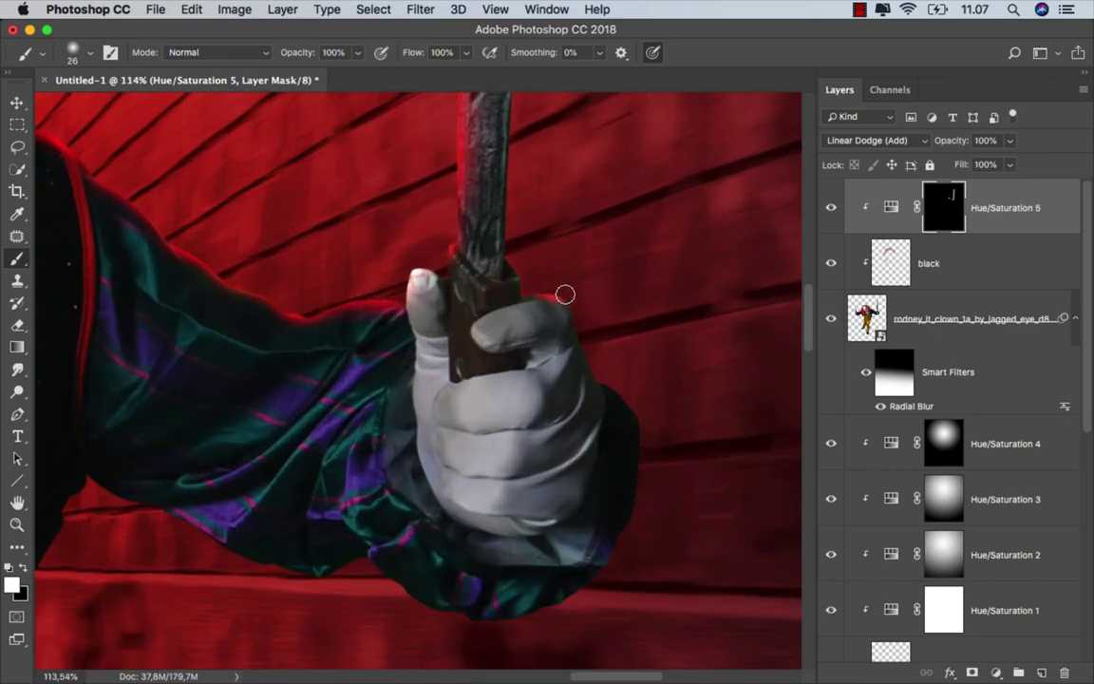
scroll(705, 358, "down", 5)
scroll(594, 314, "up", 3)
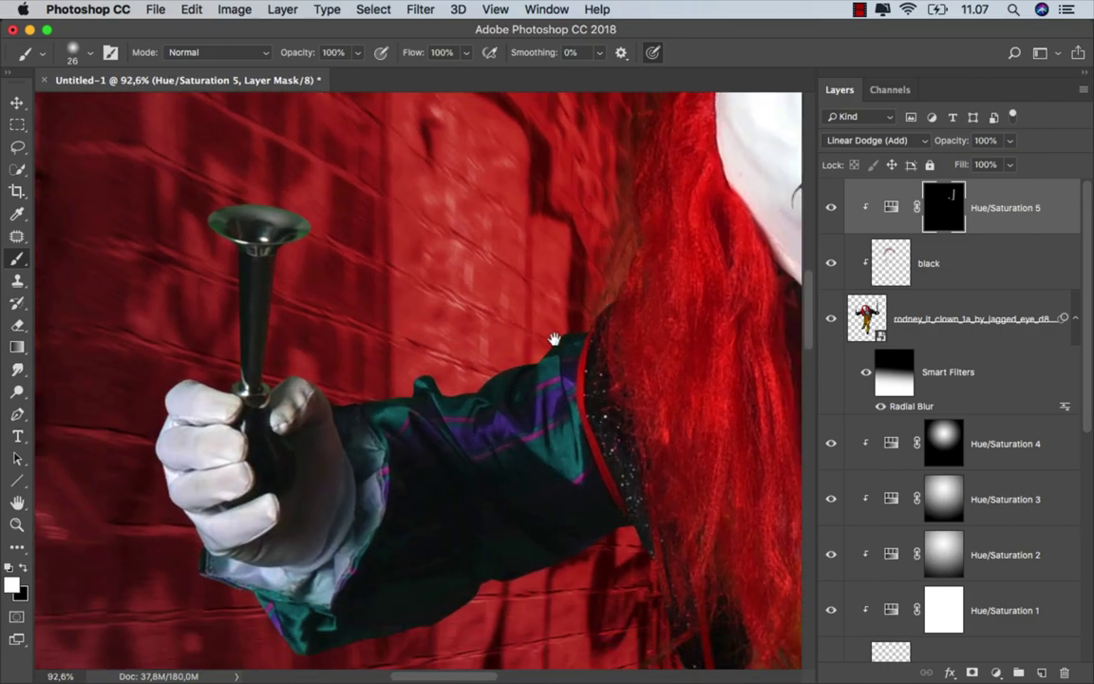
scroll(595, 314, "up", 2)
key("bracketright")
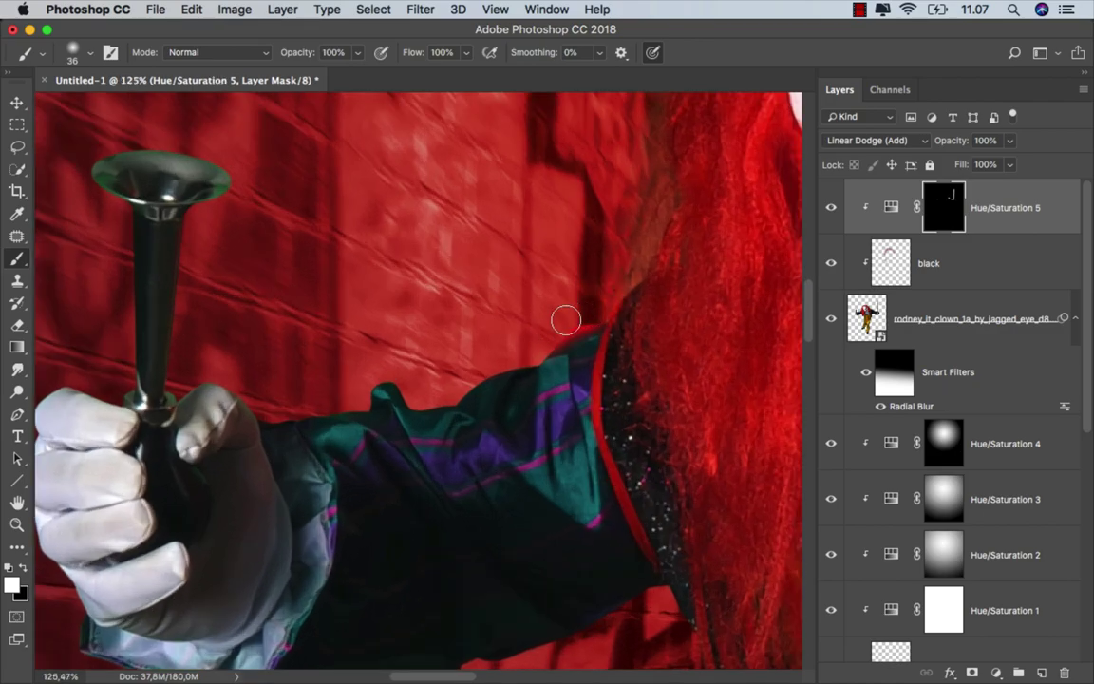
left_click_drag(566, 321, 482, 368)
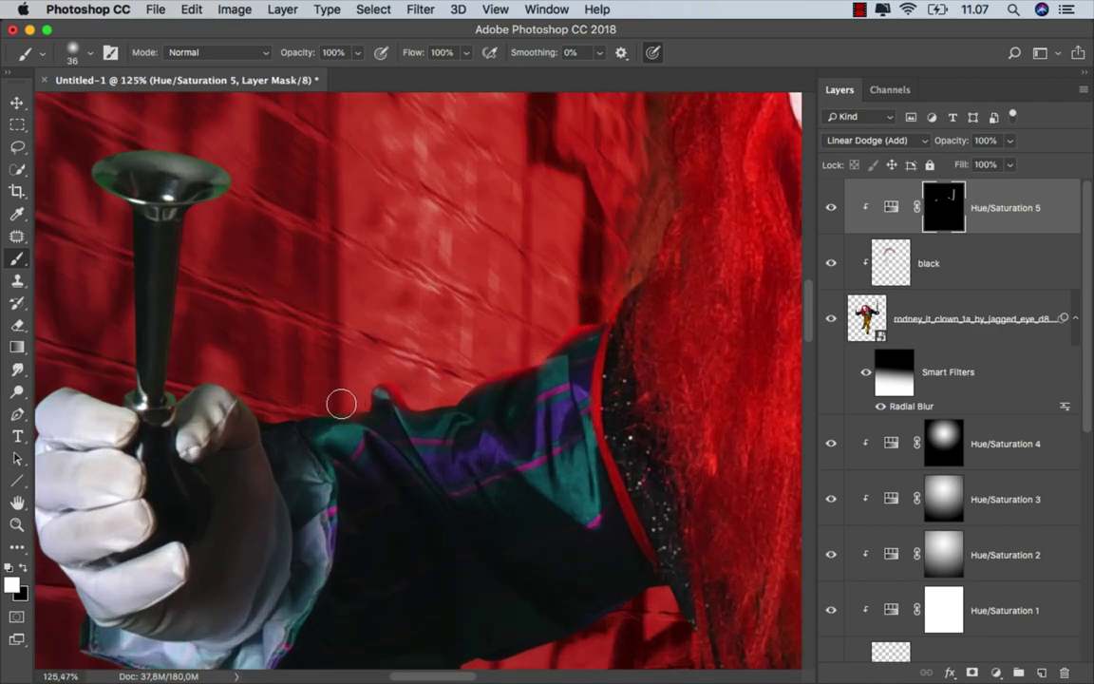
Centre the gloved hand and horn in view for rim-light painting.
mouse_move(220, 379)
left_mouse_down()
mouse_move(594, 381)
mouse_move(549, 211)
left_mouse_up()
scroll(439, 396, "up", 2)
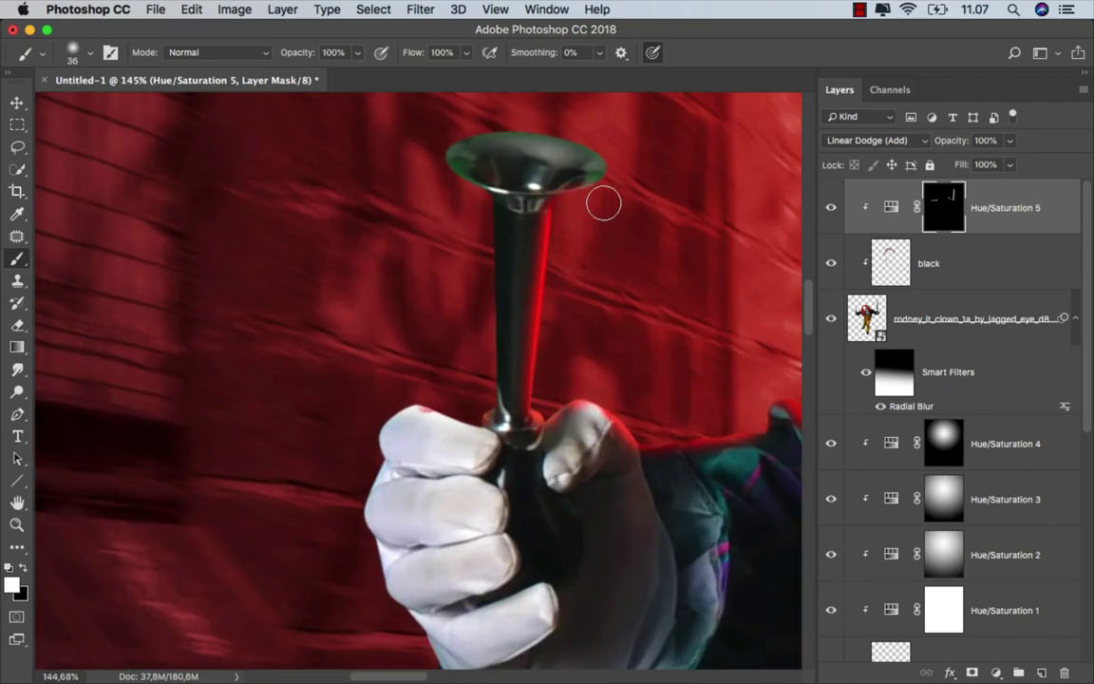
scroll(589, 180, "up", 3)
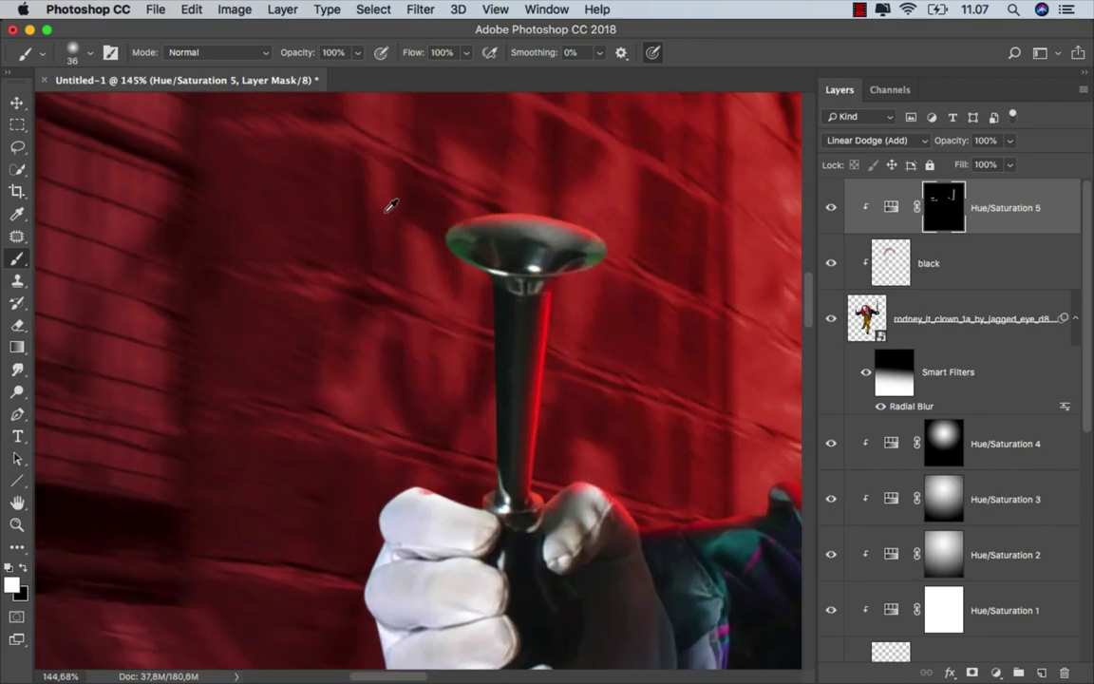
scroll(389, 206, "down", 3)
scroll(520, 227, "up", 3)
scroll(520, 227, "down", 3)
scroll(456, 358, "up", 2)
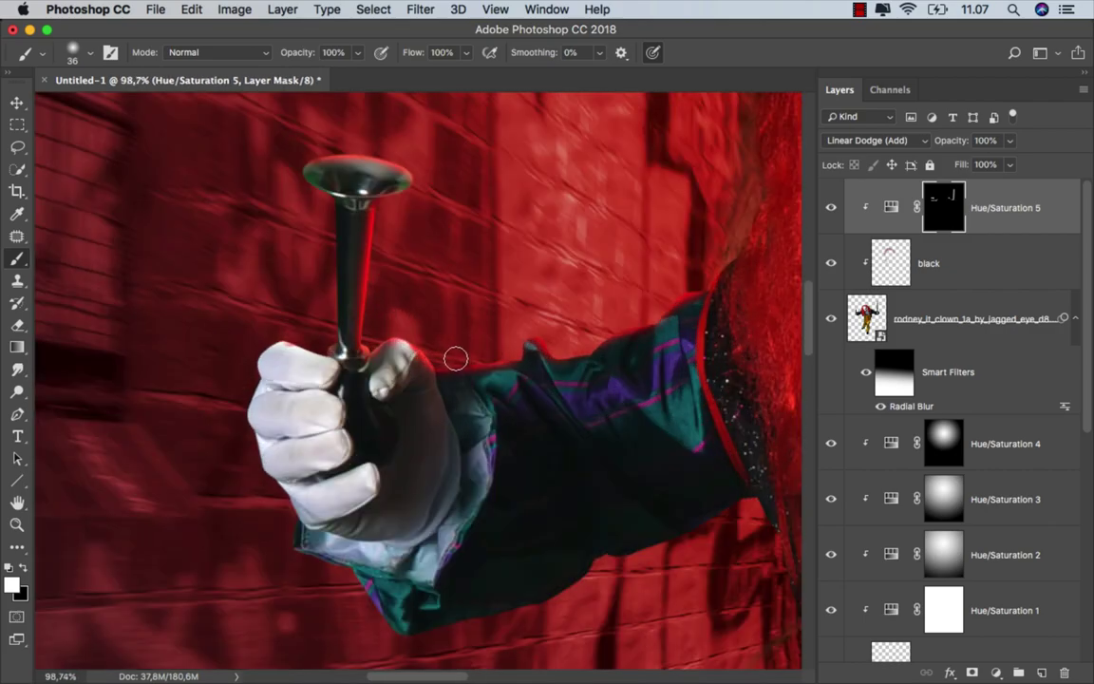
scroll(456, 358, "up", 2)
scroll(439, 295, "up", 2)
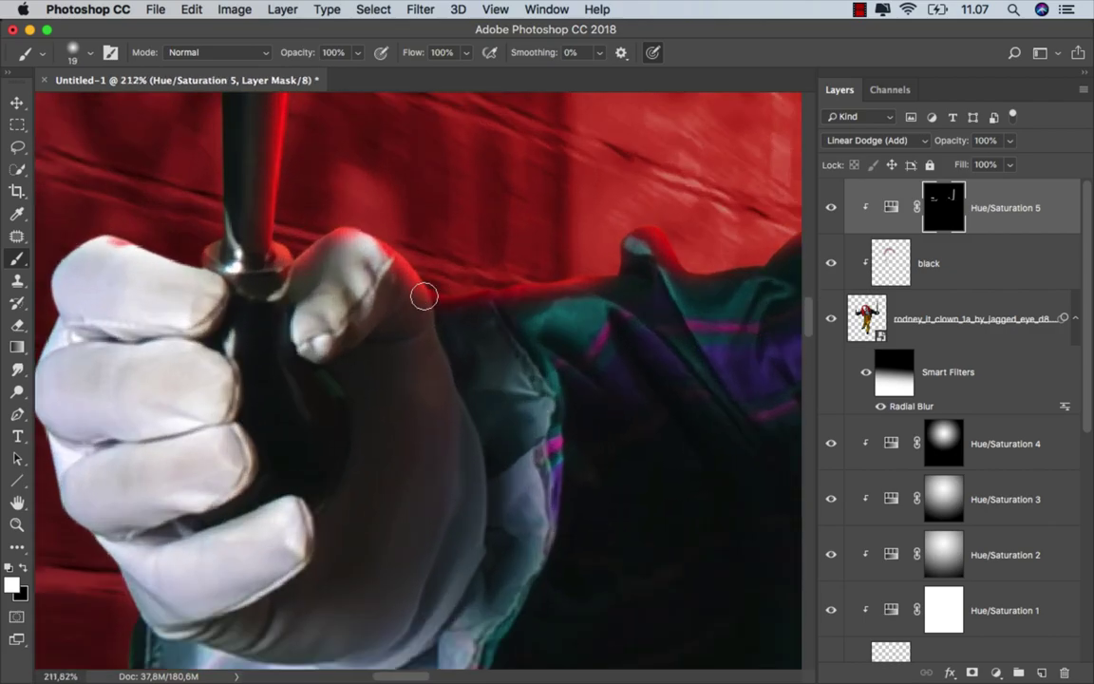
Switch to the Smudge tool at 52% strength with a 12 px brush.
left_click(17, 370)
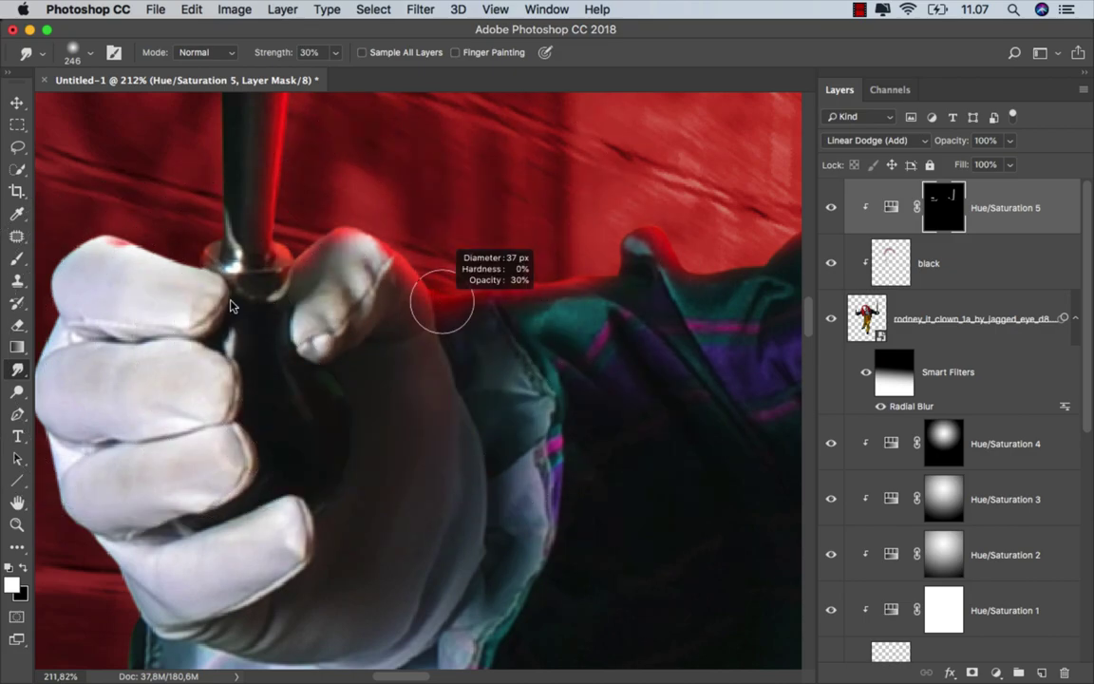
right_click(378, 272)
left_click(333, 53)
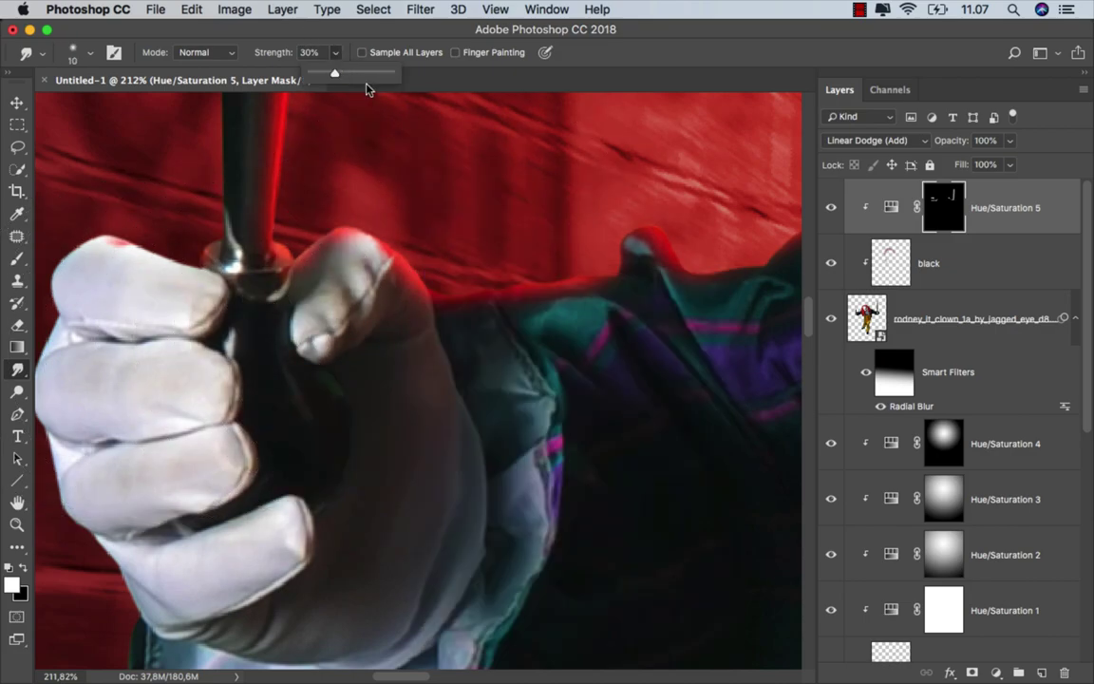
scroll(418, 297, "up", 3)
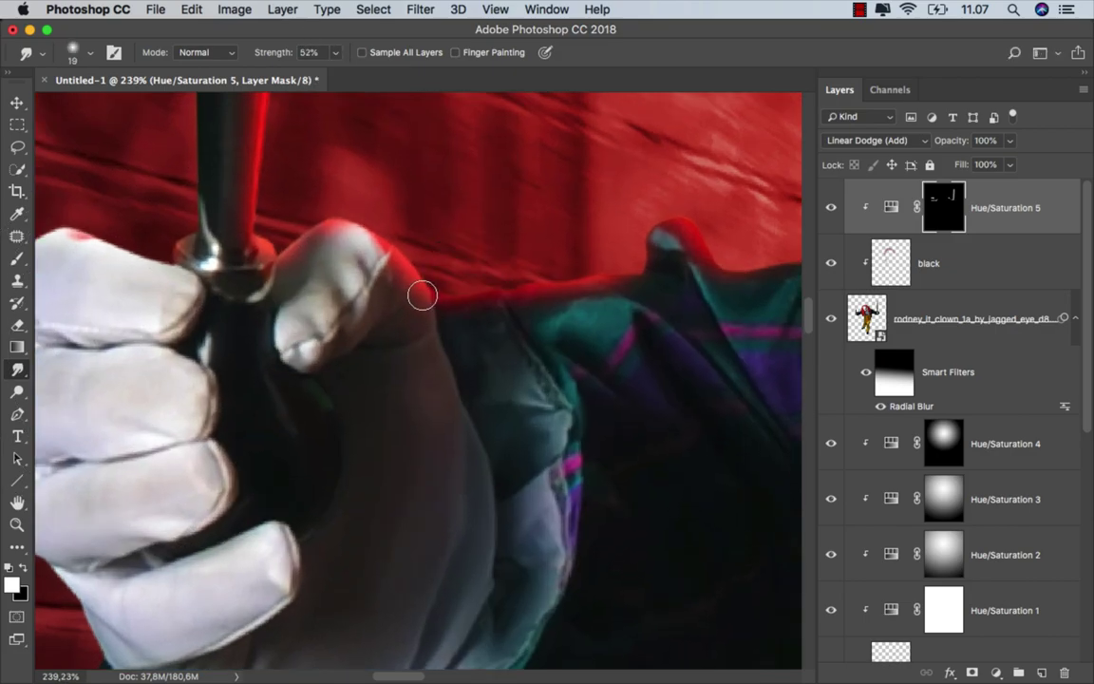
scroll(442, 329, "up", 2)
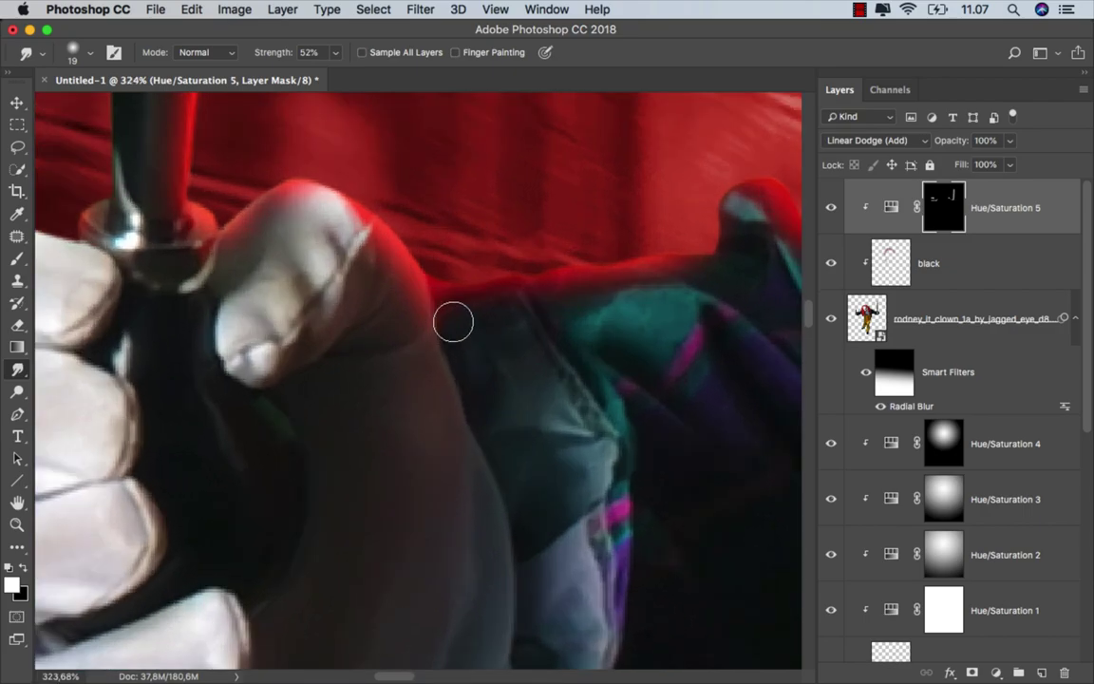
left_click_drag(417, 364, 447, 424)
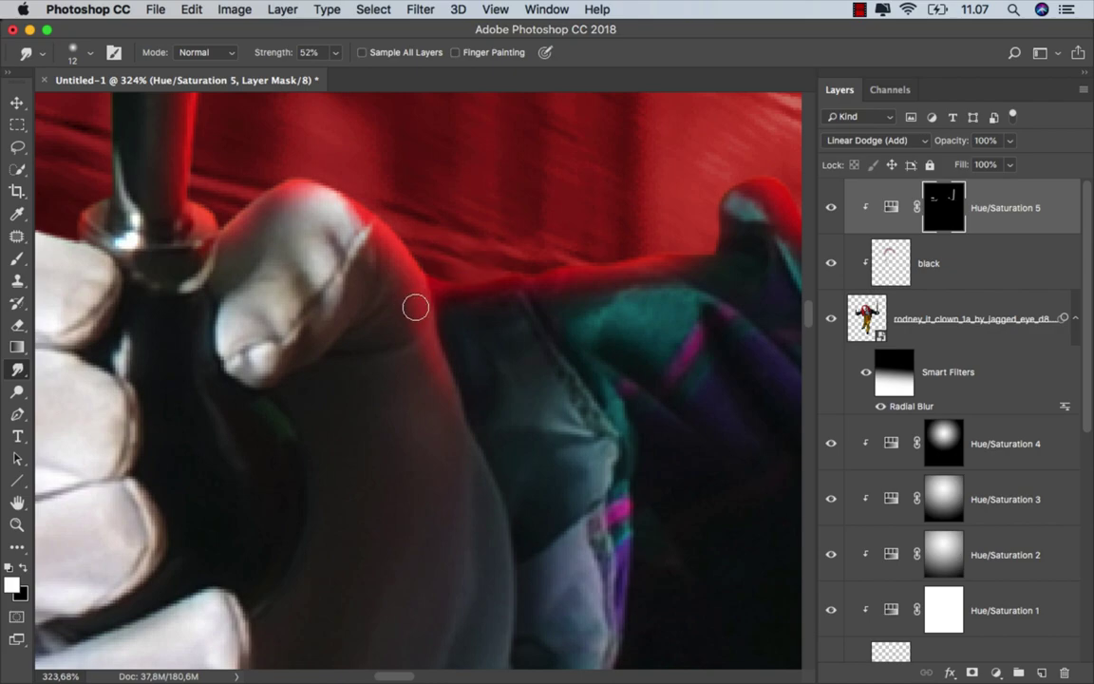
Set the smudge brush size to 16 px.
scroll(391, 373, "down", 5)
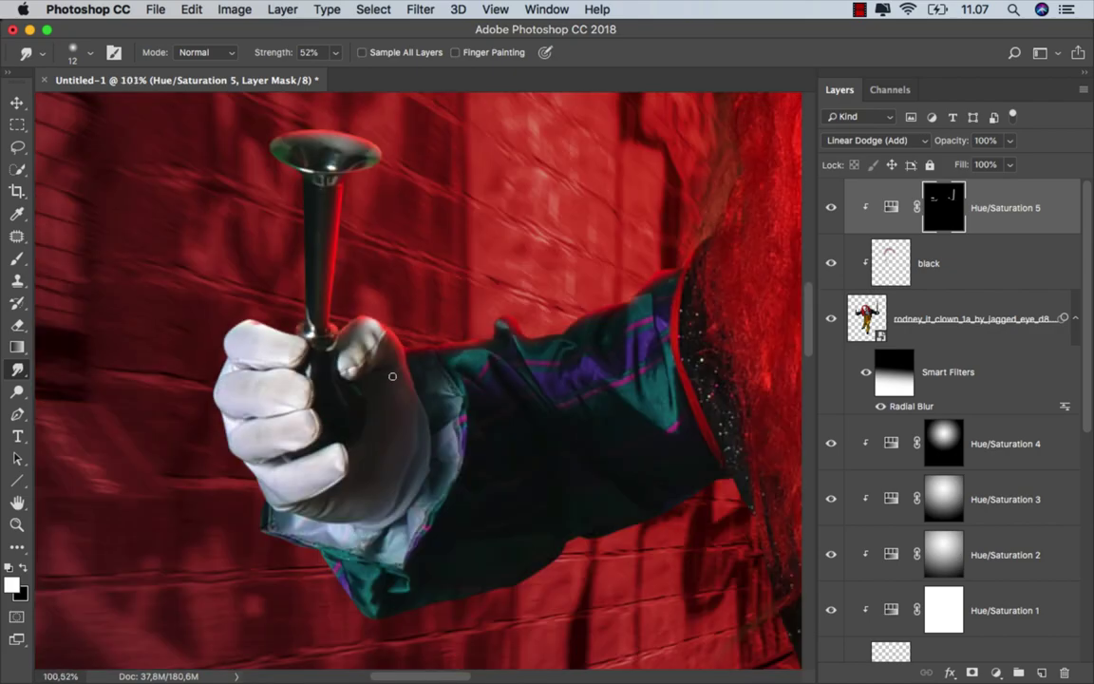
scroll(399, 343, "down", 1)
scroll(400, 342, "up", 1)
scroll(395, 328, "up", 1)
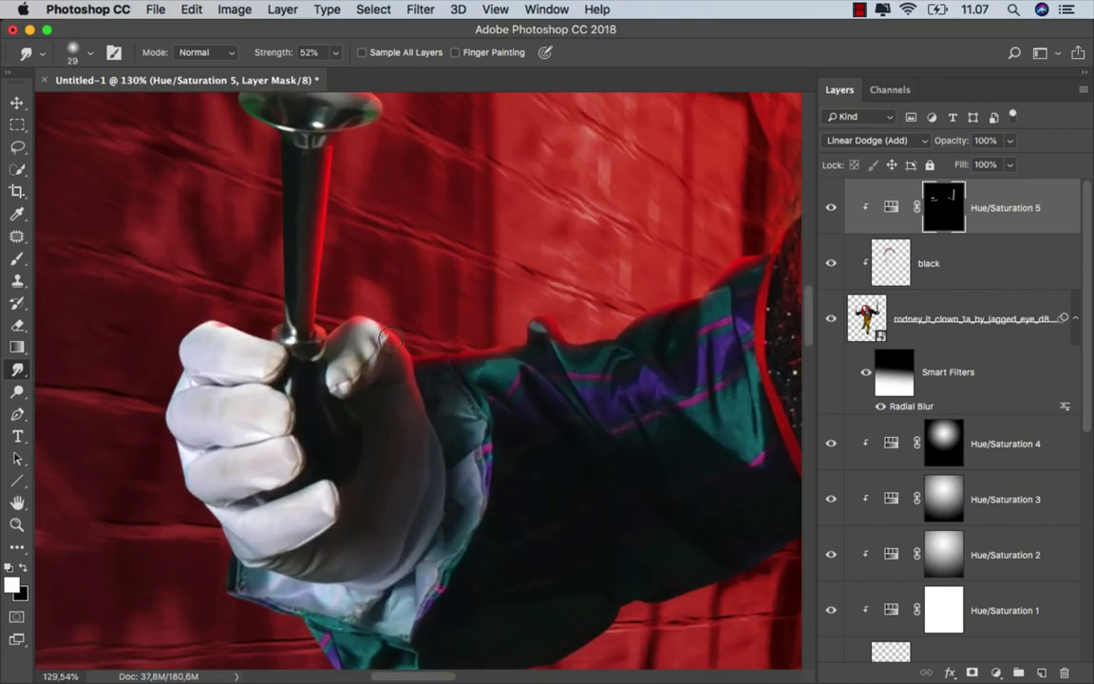
scroll(456, 337, "up", 3)
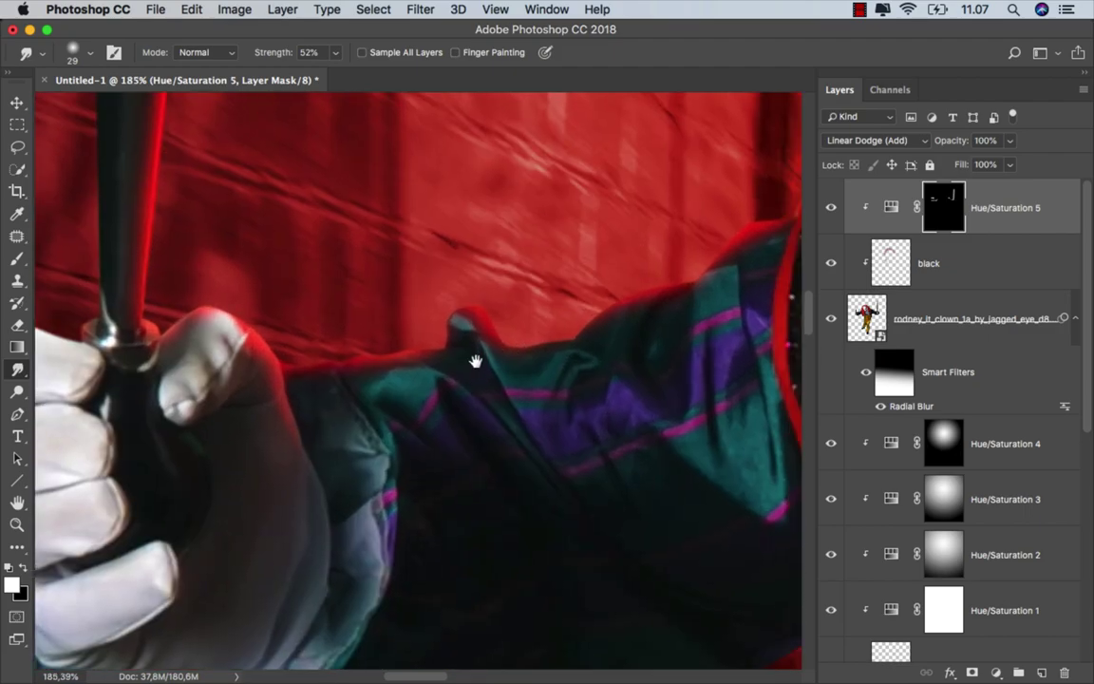
key("bracketleft")
key("bracketleft")
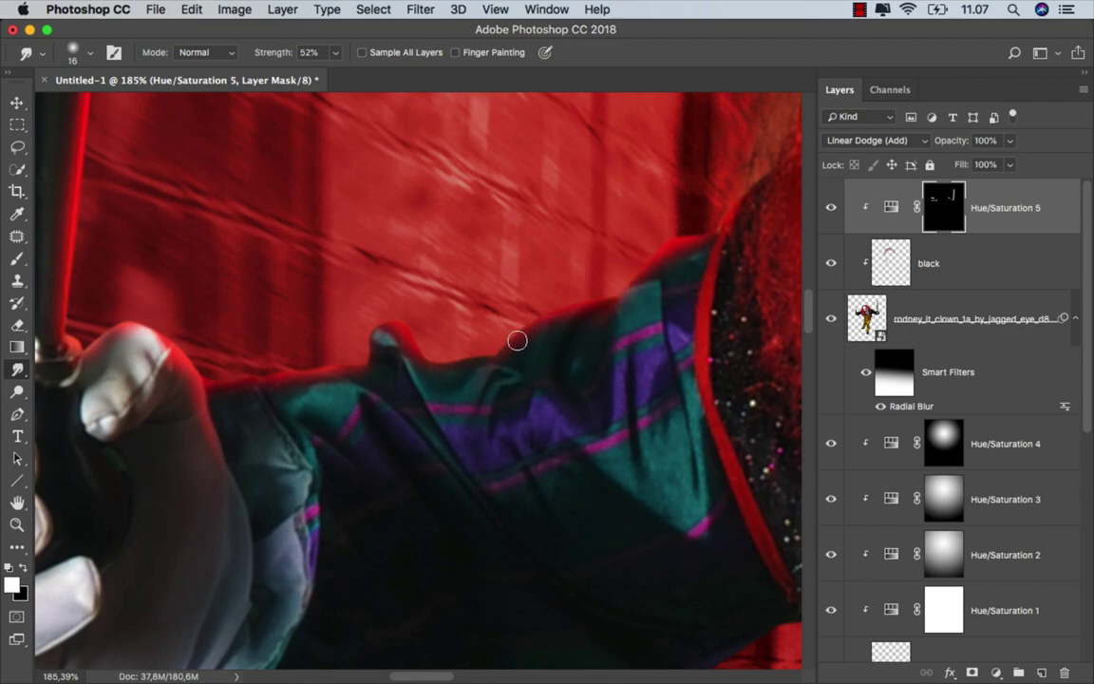
scroll(364, 369, "down", 3)
Move the view near the clown's face and undo a bad sleeve-edge smudge.
left_click_drag(567, 383, 207, 426)
scroll(452, 378, "right", 3)
scroll(183, 428, "right", 5)
scroll(410, 418, "up", 1)
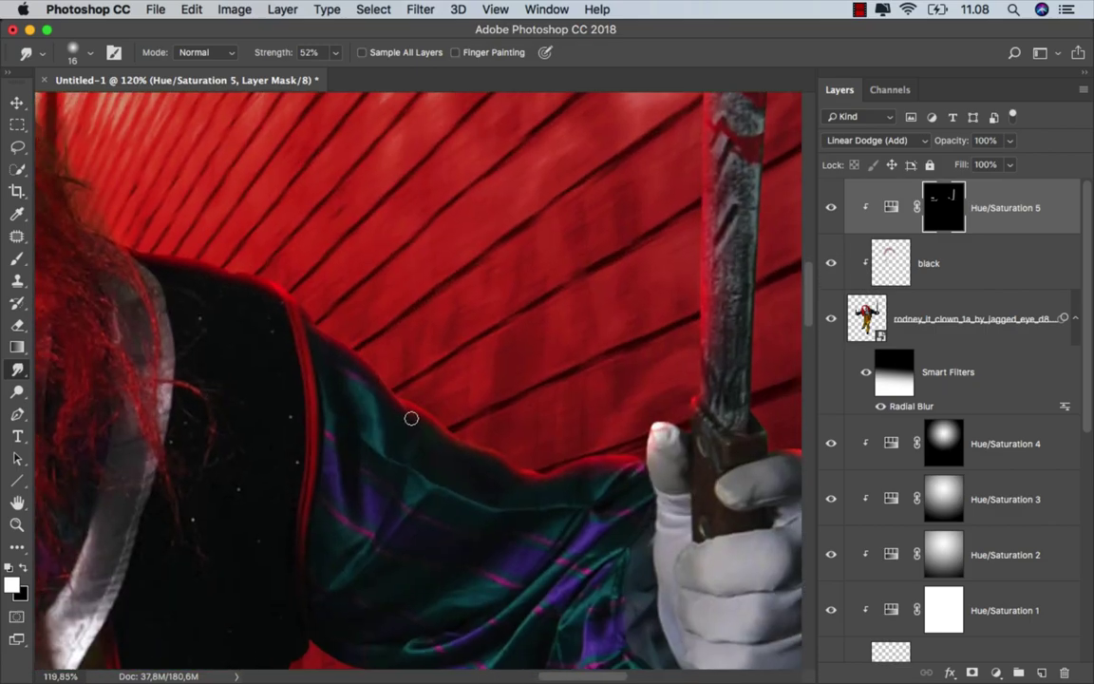
scroll(394, 405, "up", 3)
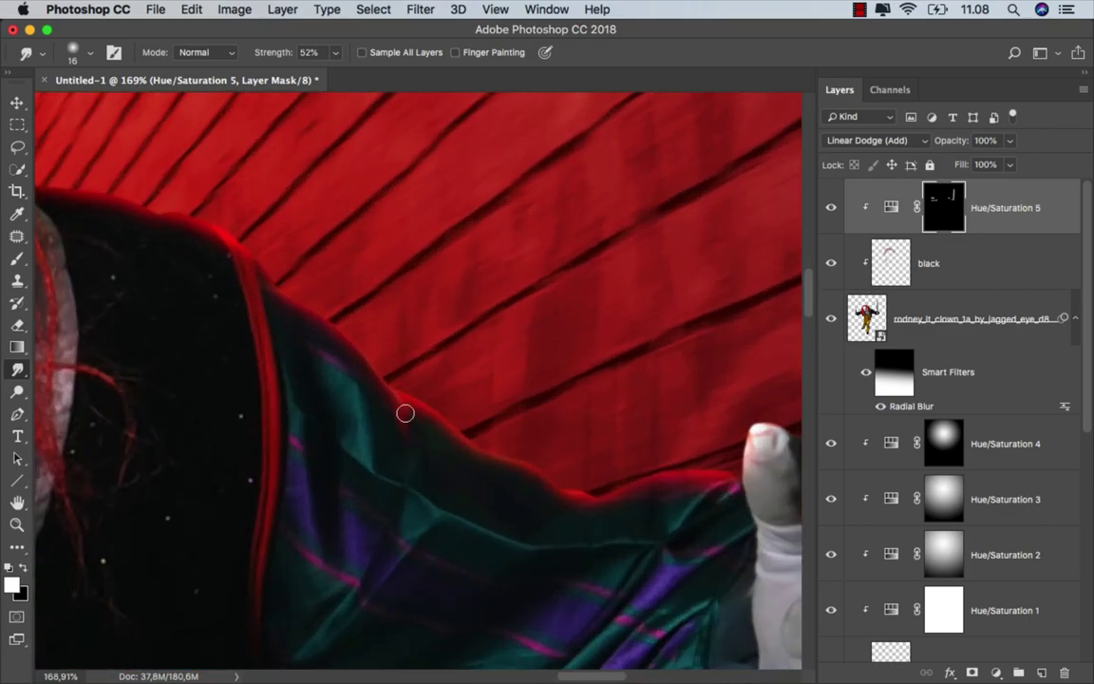
key("super+z")
Smudge the glove and sleeve rim edges using 9 px, then 16 px brush sizes.
left_click_drag(590, 517, 557, 512)
scroll(704, 483, "up", 3)
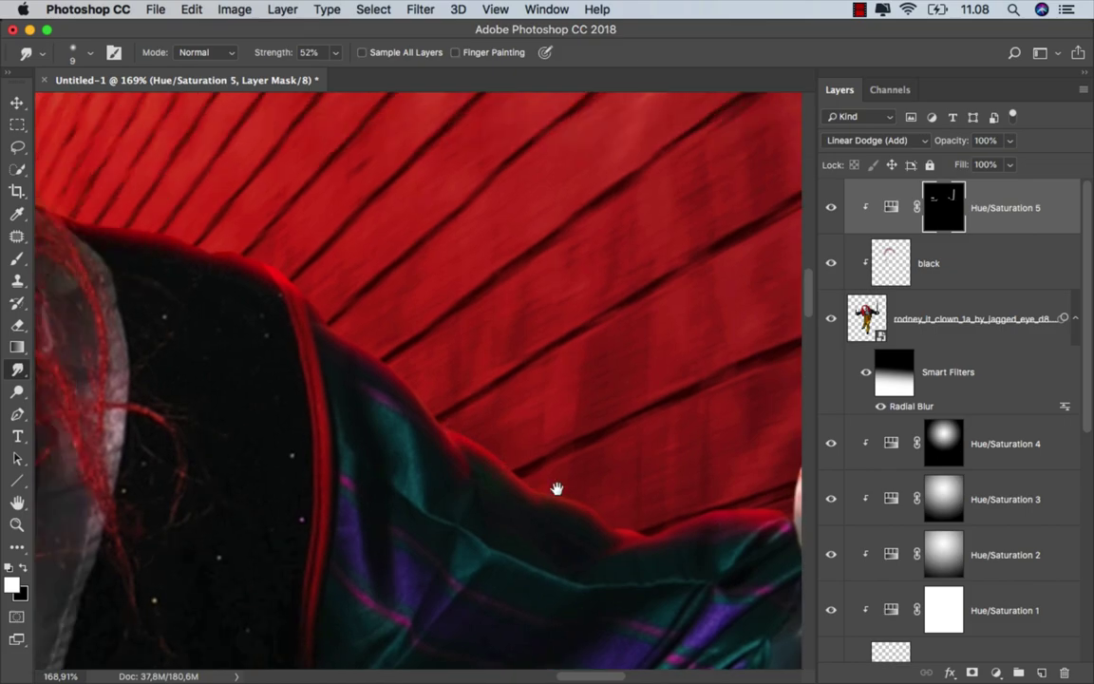
scroll(556, 489, "left", 3)
left_click_drag(432, 410, 447, 469)
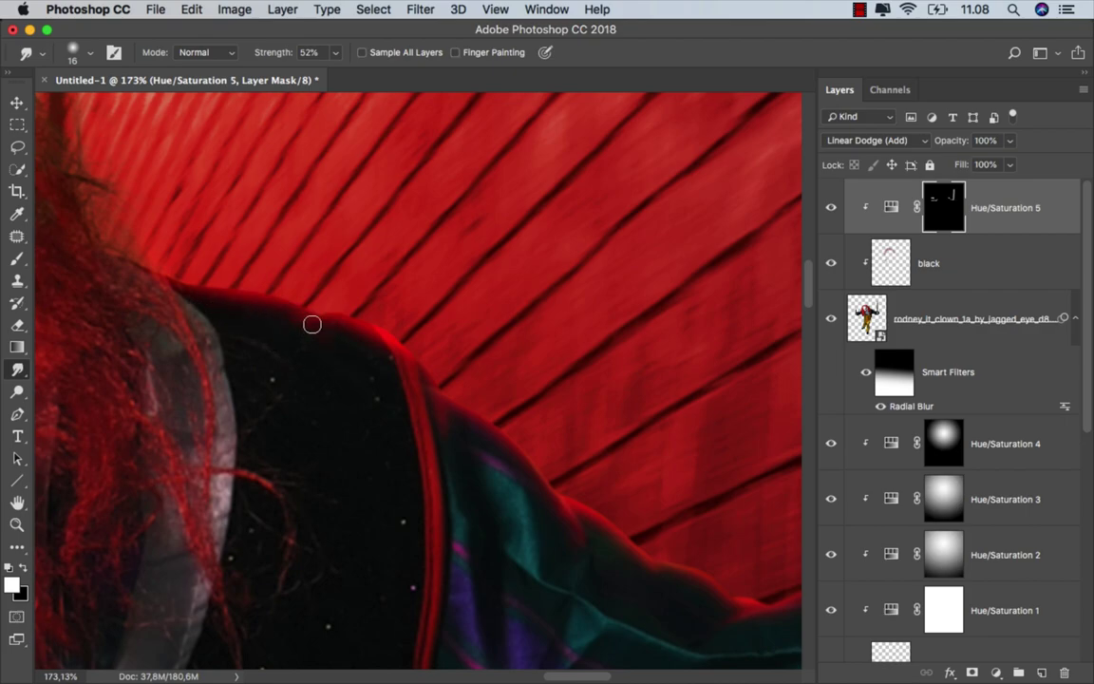
scroll(377, 395, "down", 5)
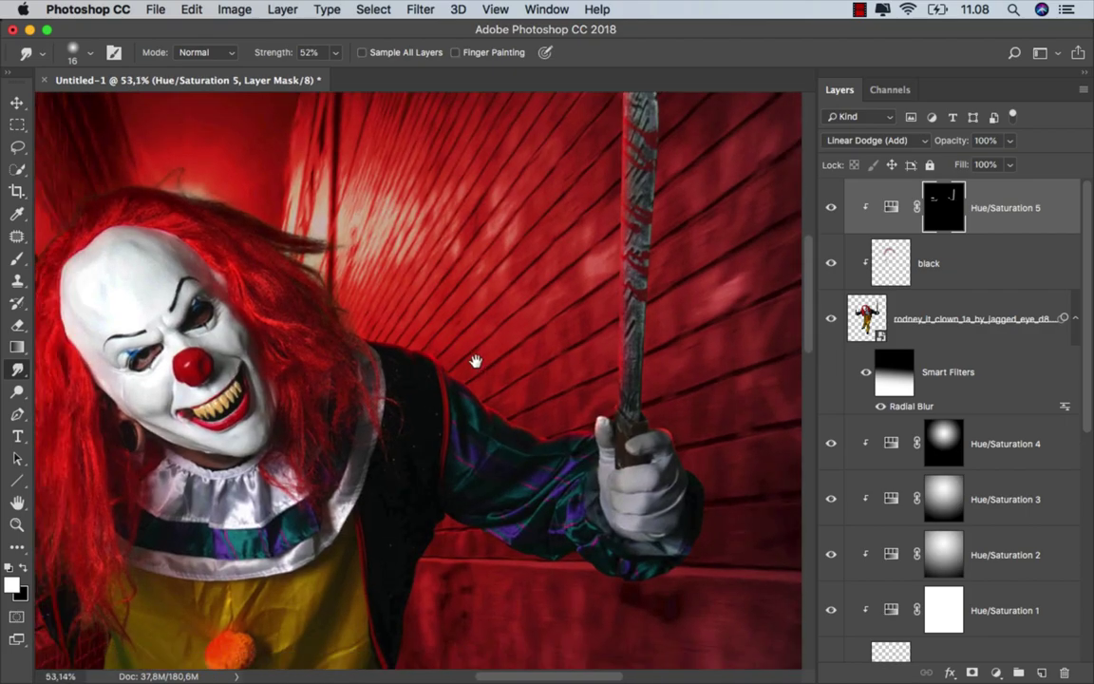
scroll(480, 359, "left", 5)
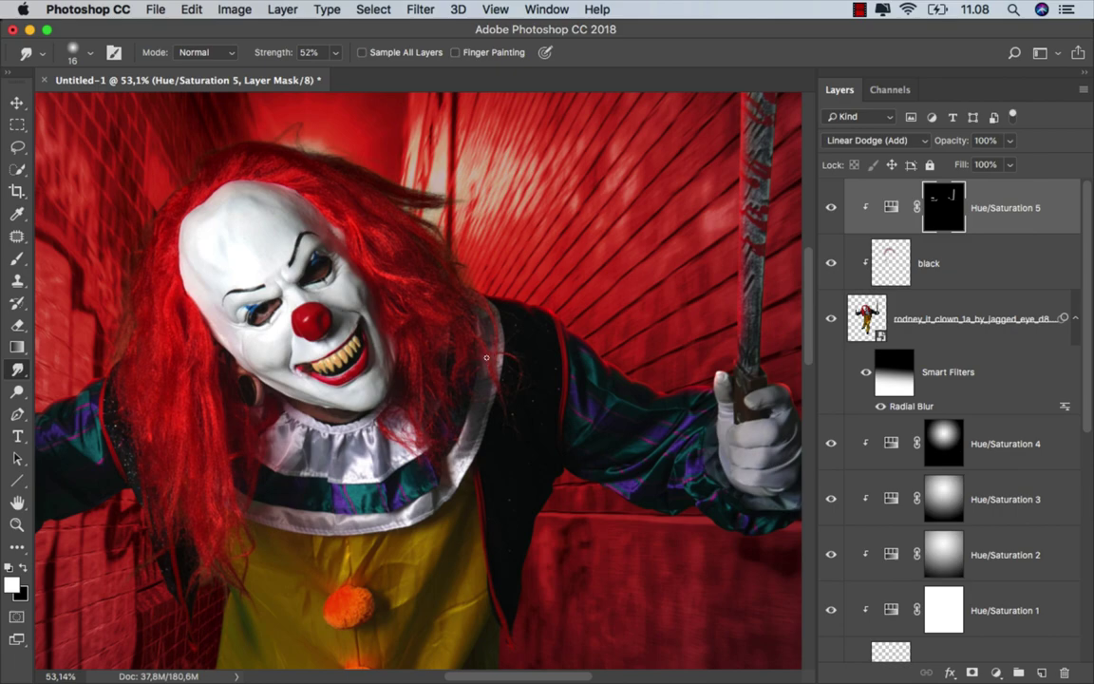
scroll(486, 357, "down", 2)
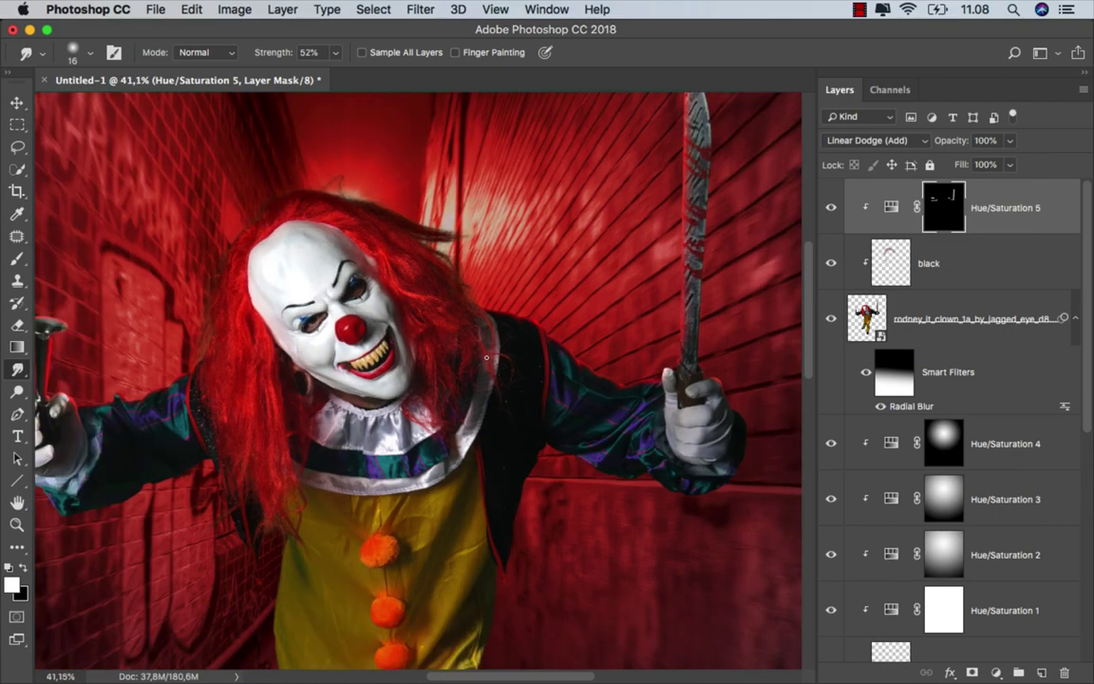
left_click(17, 259)
With the Brush, paint red rim light along the sleeve, costume side and left trouser leg.
left_click(76, 252)
scroll(355, 377, "up", 1)
scroll(355, 377, "left", 4)
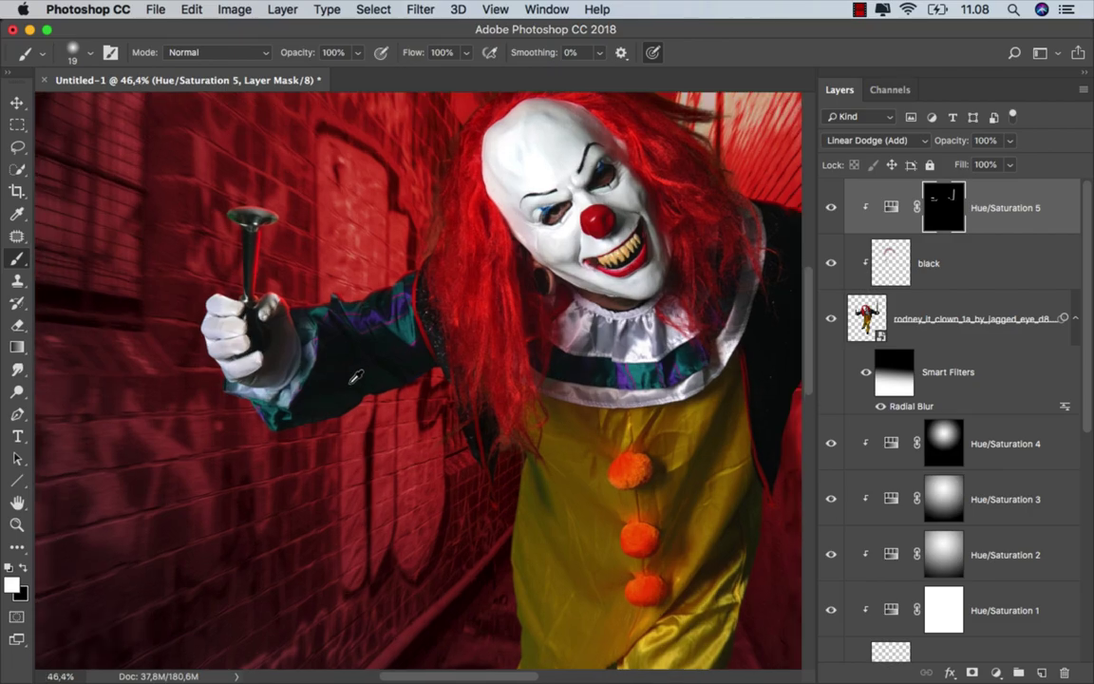
scroll(355, 377, "up", 3)
scroll(505, 372, "up", 2)
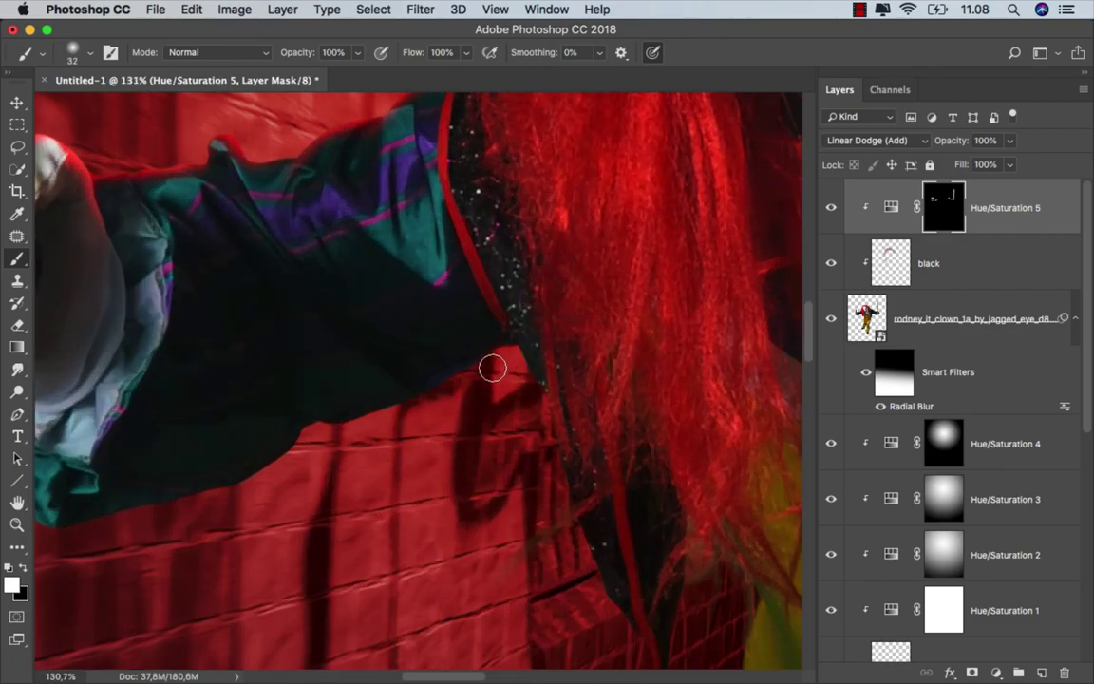
scroll(446, 399, "left", 2)
scroll(446, 404, "left", 3)
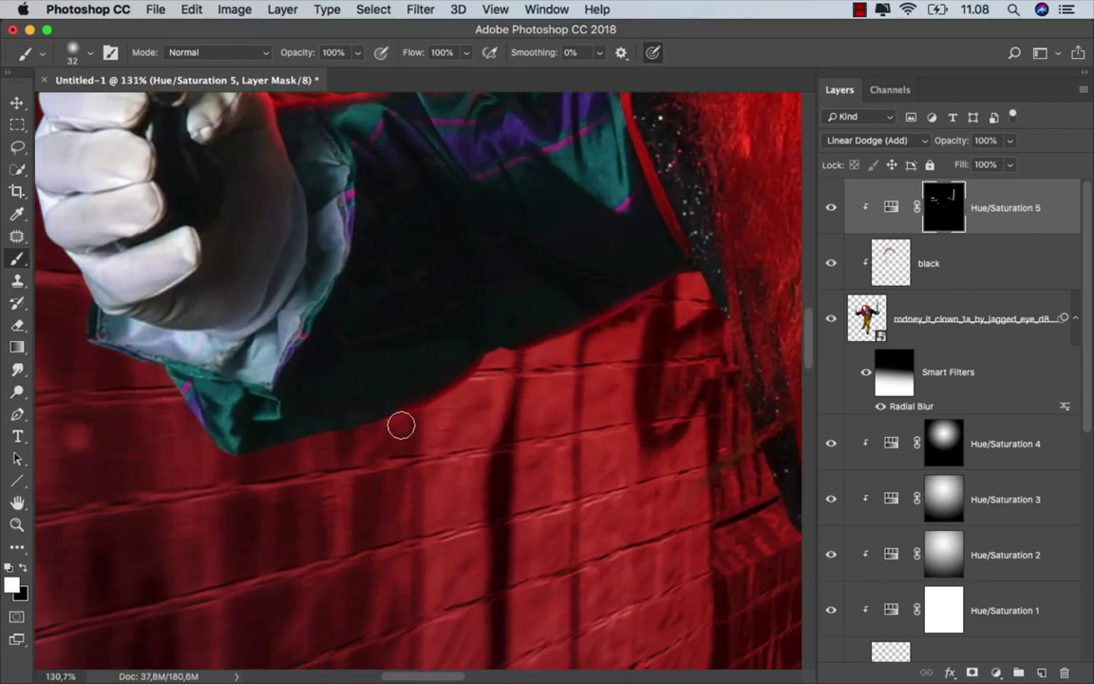
scroll(238, 428, "left", 5)
scroll(292, 383, "down", 3)
scroll(427, 437, "right", 5)
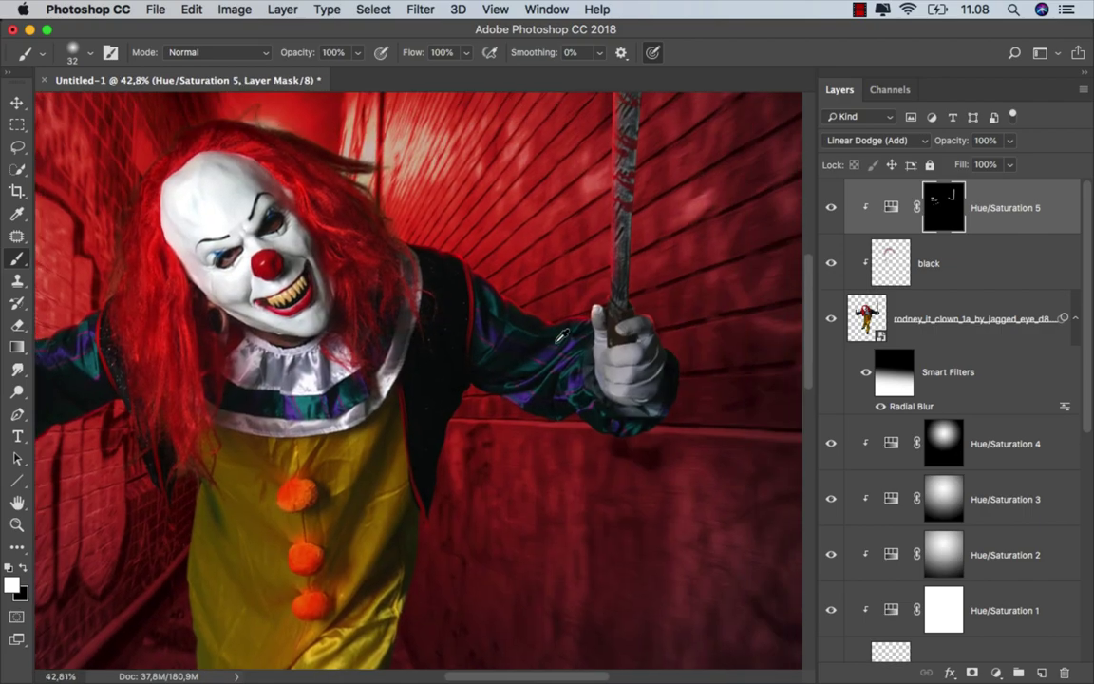
scroll(420, 378, "up", 4)
scroll(515, 411, "down", 2)
scroll(475, 404, "right", 3)
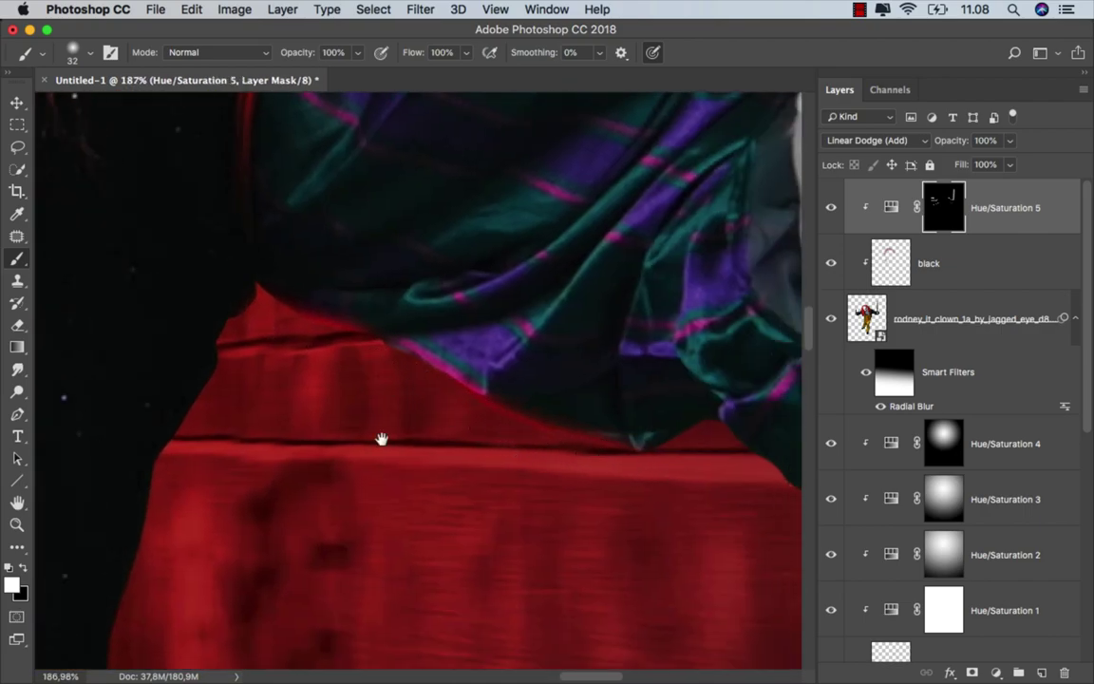
scroll(399, 422, "up", 2)
scroll(413, 408, "right", 3)
scroll(579, 465, "down", 3)
scroll(532, 427, "up", 3)
scroll(479, 386, "left", 3)
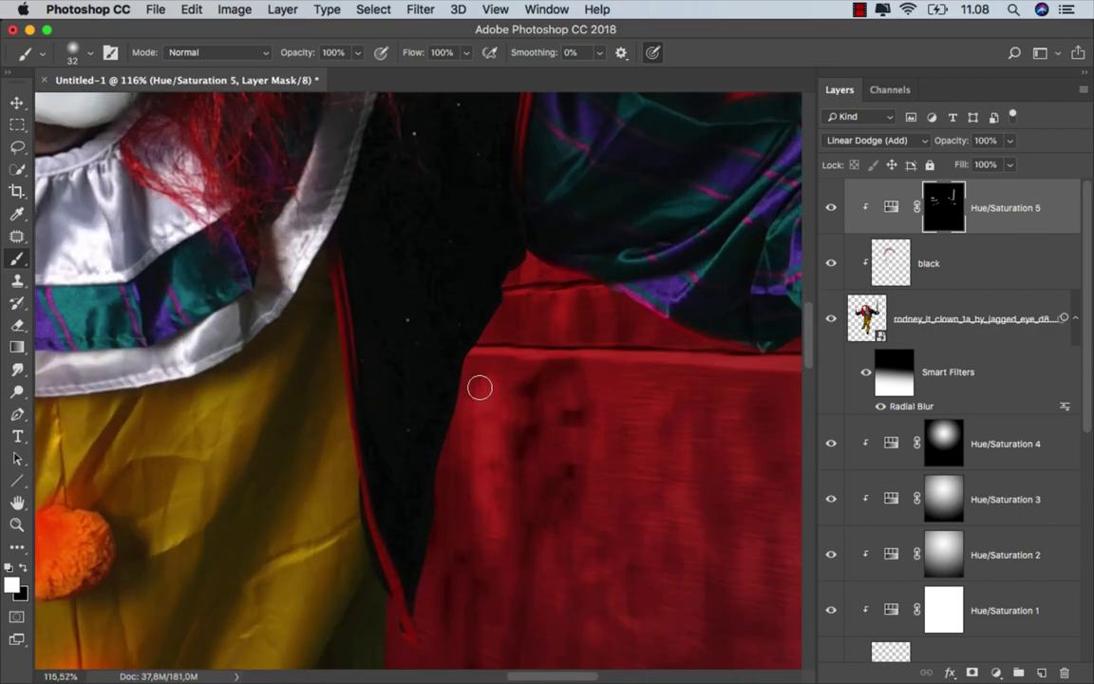
scroll(465, 332, "down", 2)
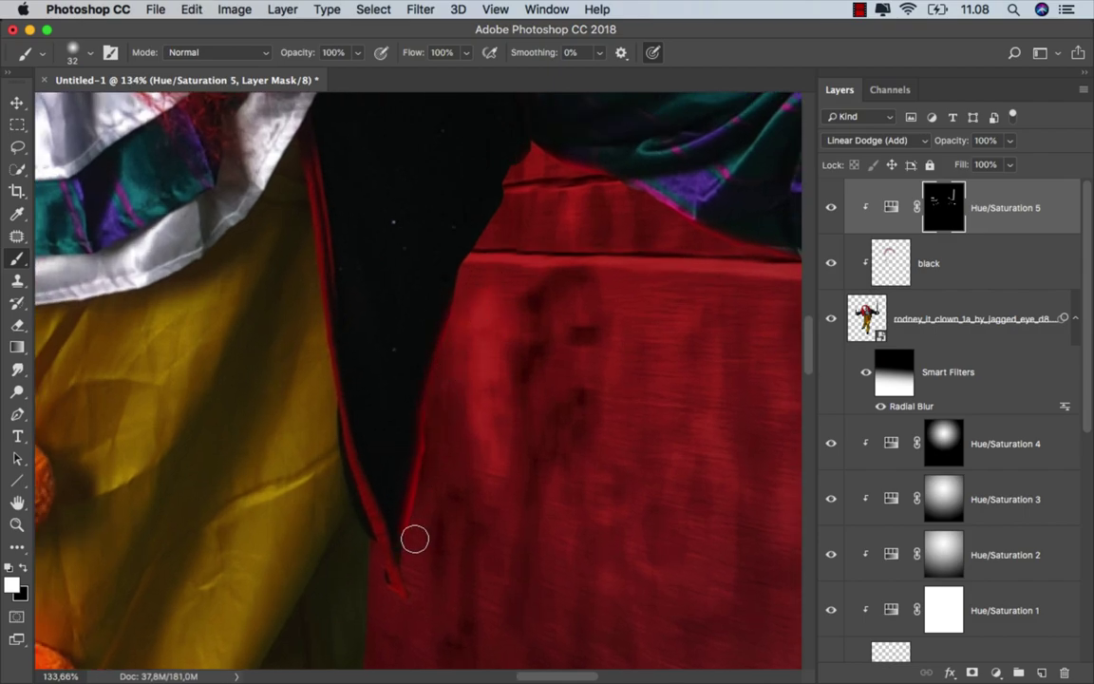
scroll(415, 534, "down", 3)
scroll(494, 399, "up", 2)
scroll(425, 270, "up", 1)
scroll(418, 285, "down", 1)
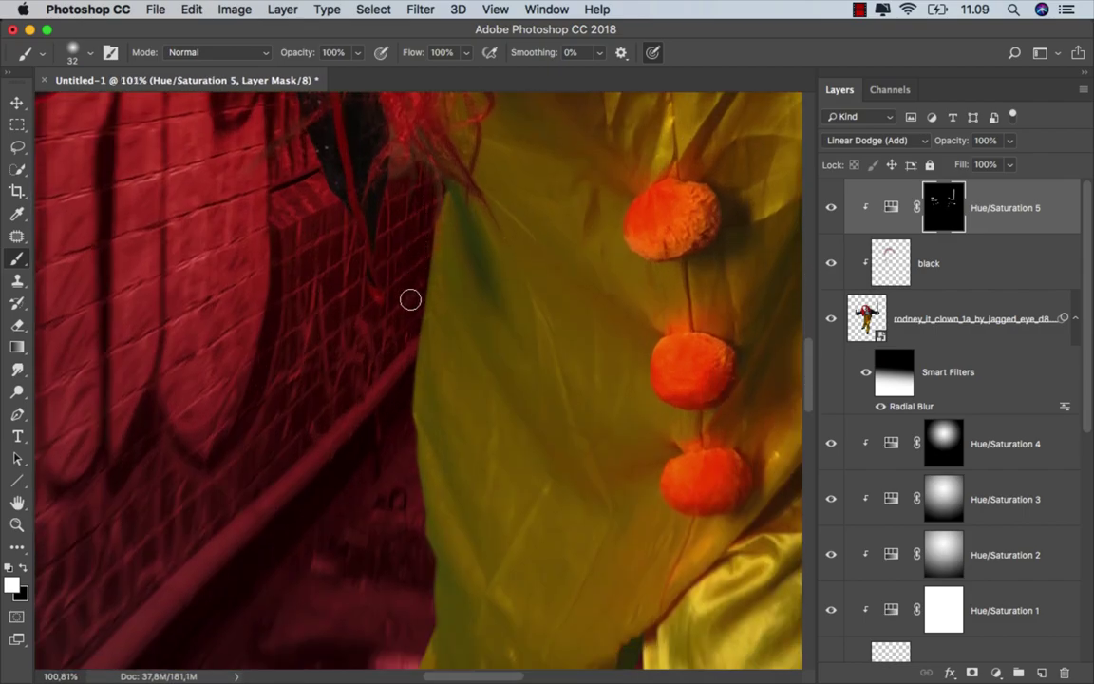
scroll(380, 318, "down", 3)
scroll(342, 304, "right", 1)
scroll(361, 369, "down", 5)
scroll(380, 332, "left", 1)
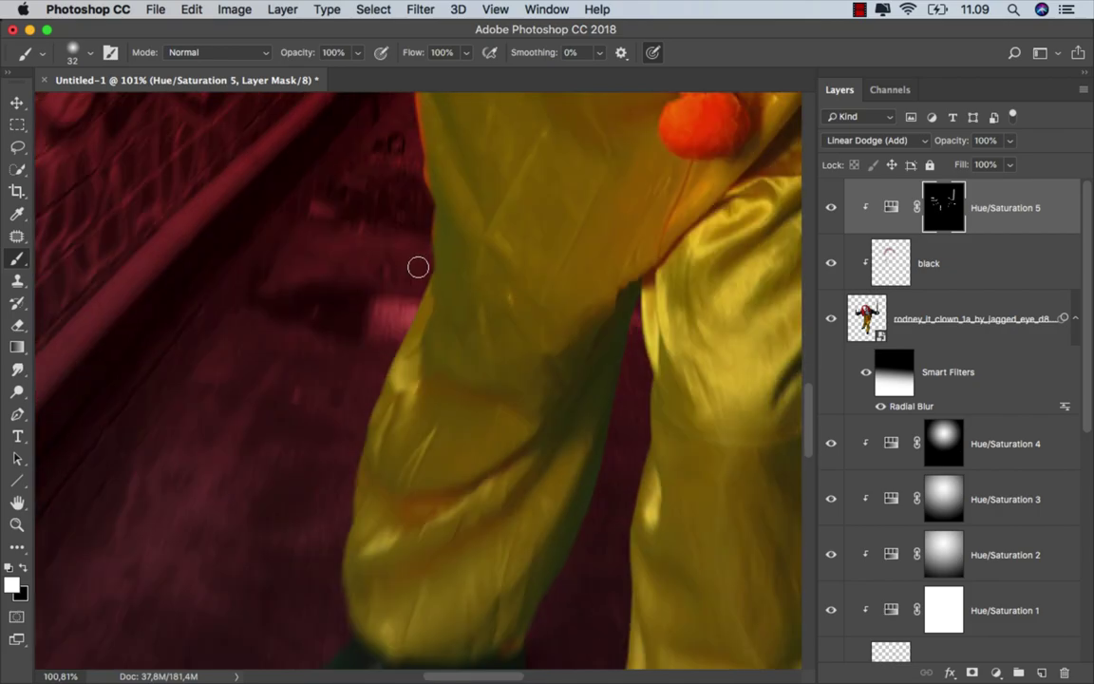
scroll(418, 264, "down", 5)
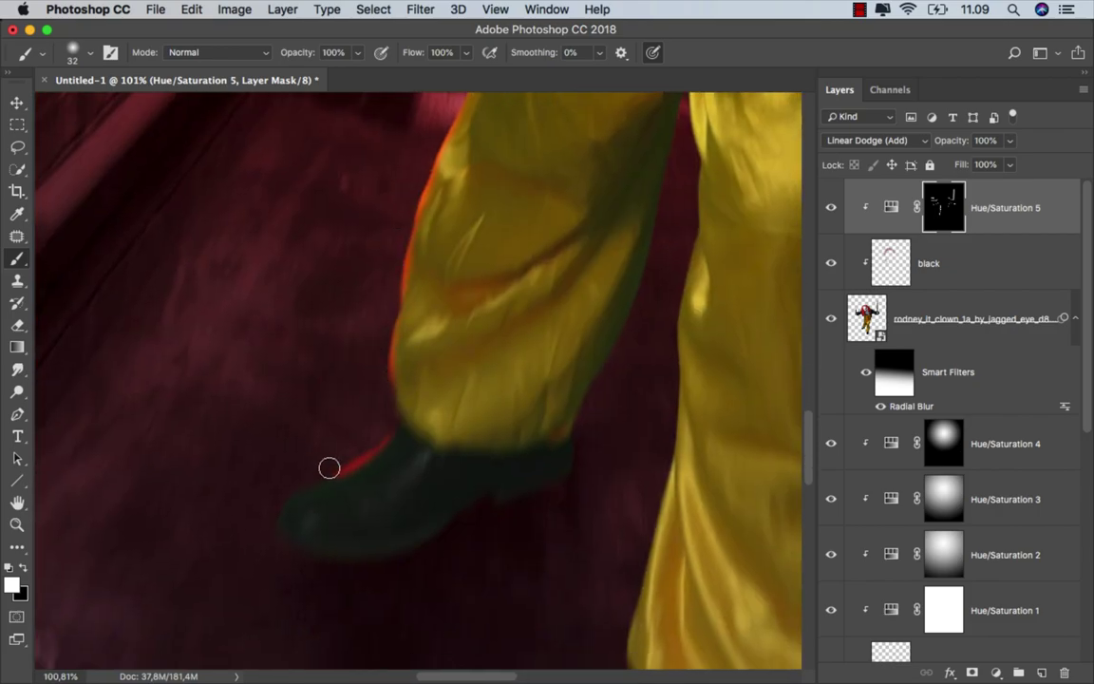
scroll(284, 427, "down", 1)
scroll(261, 451, "up", 2)
scroll(304, 466, "down", 8)
scroll(330, 429, "up", 5)
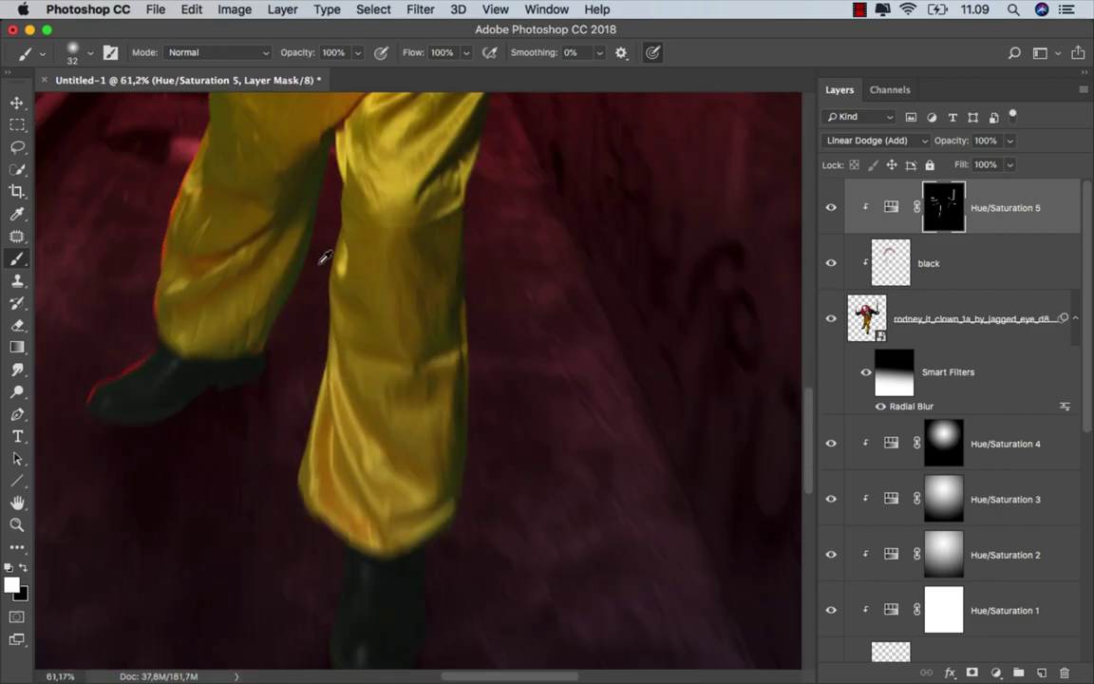
scroll(323, 256, "up", 4)
mouse_move(287, 207)
left_mouse_down()
mouse_move(276, 440)
mouse_move(208, 480)
left_mouse_up()
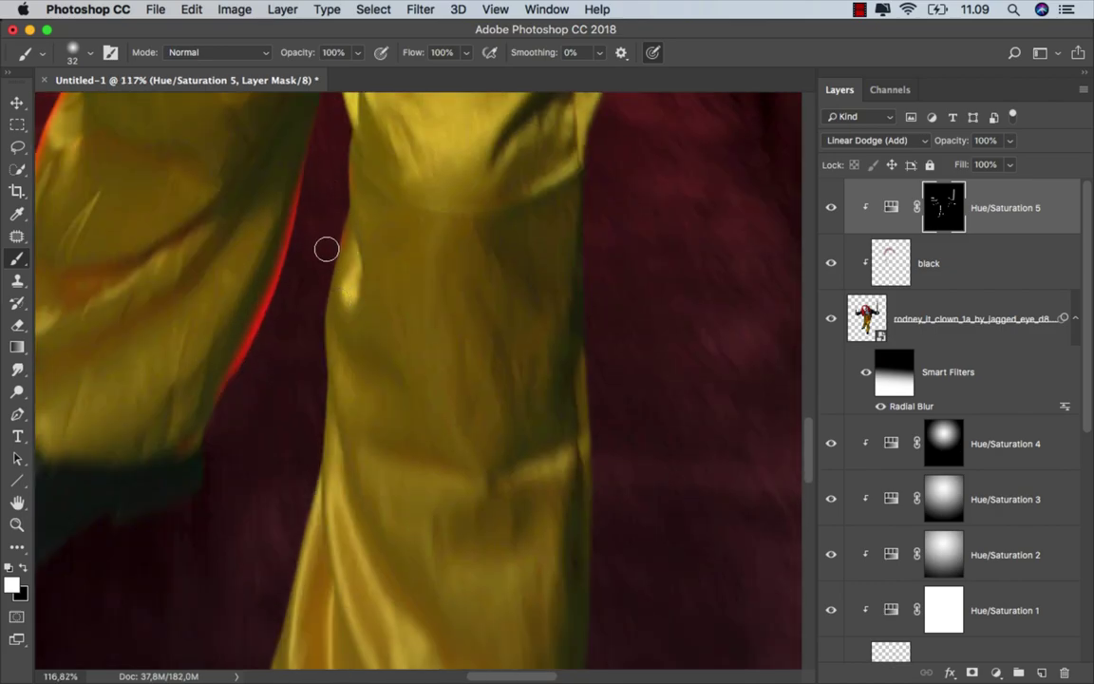
Trace rim light down the trouser cuffs and shoes.
scroll(332, 322, "down", 5)
left_click_drag(308, 454, 271, 218)
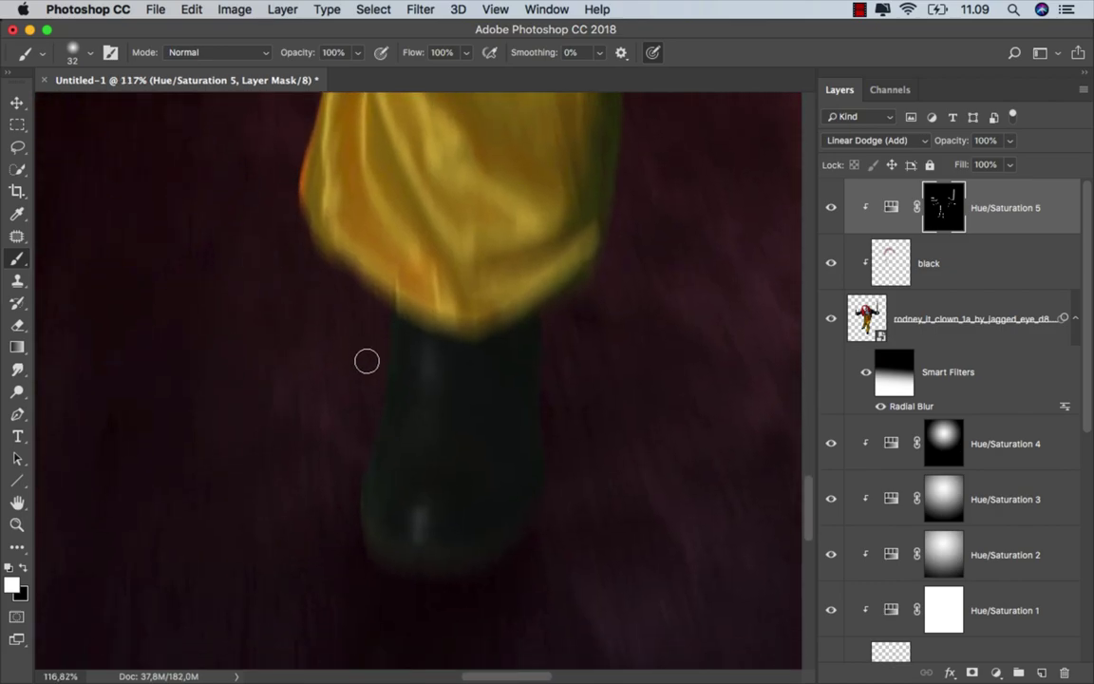
scroll(469, 346, "right", 3)
scroll(532, 427, "down", 3)
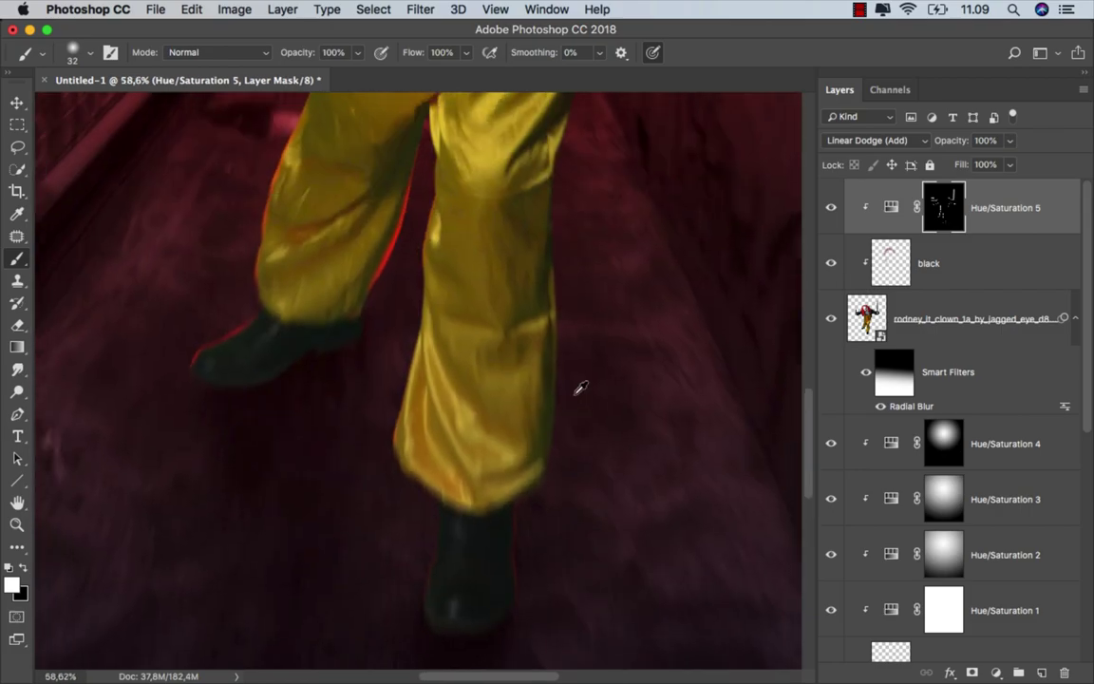
scroll(556, 310, "up", 2)
scroll(476, 276, "up", 1)
scroll(477, 276, "down", 1)
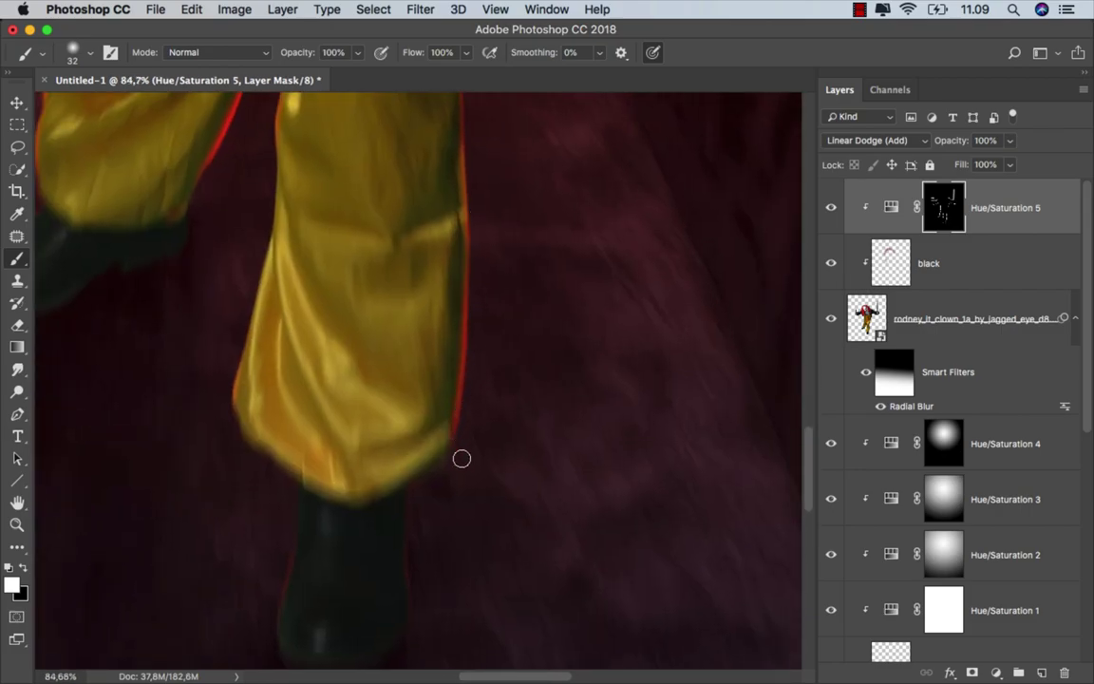
scroll(462, 457, "down", 2)
scroll(547, 256, "down", 1)
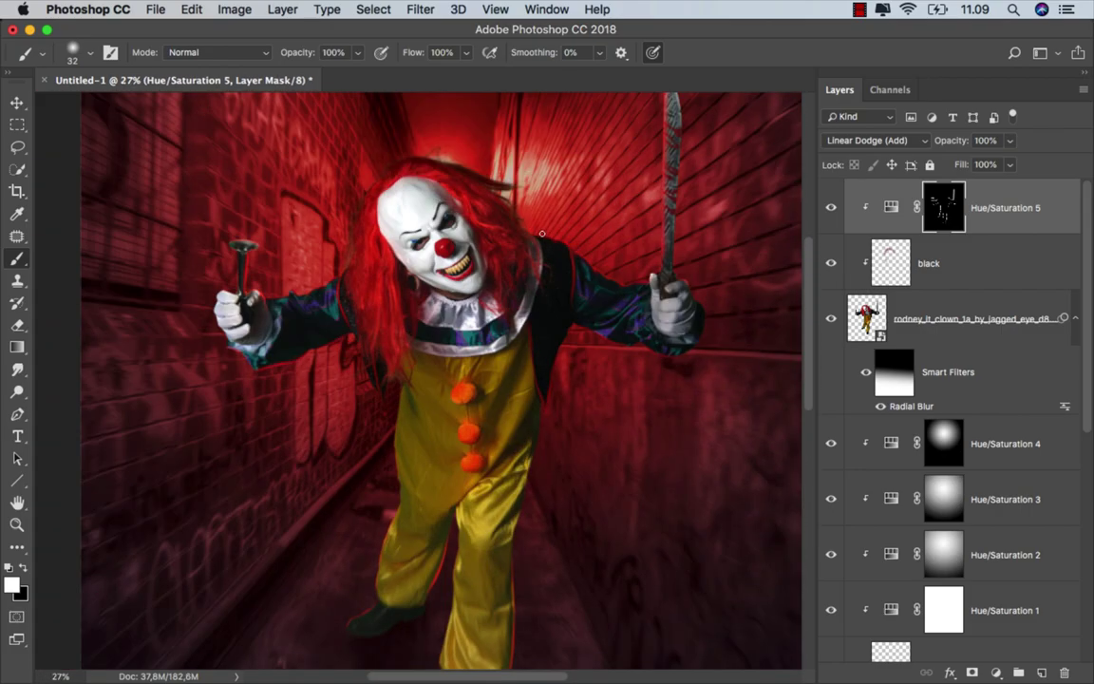
scroll(390, 98, "up", 1)
Set the brush to 12% opacity and about 292 px size.
left_click(354, 55)
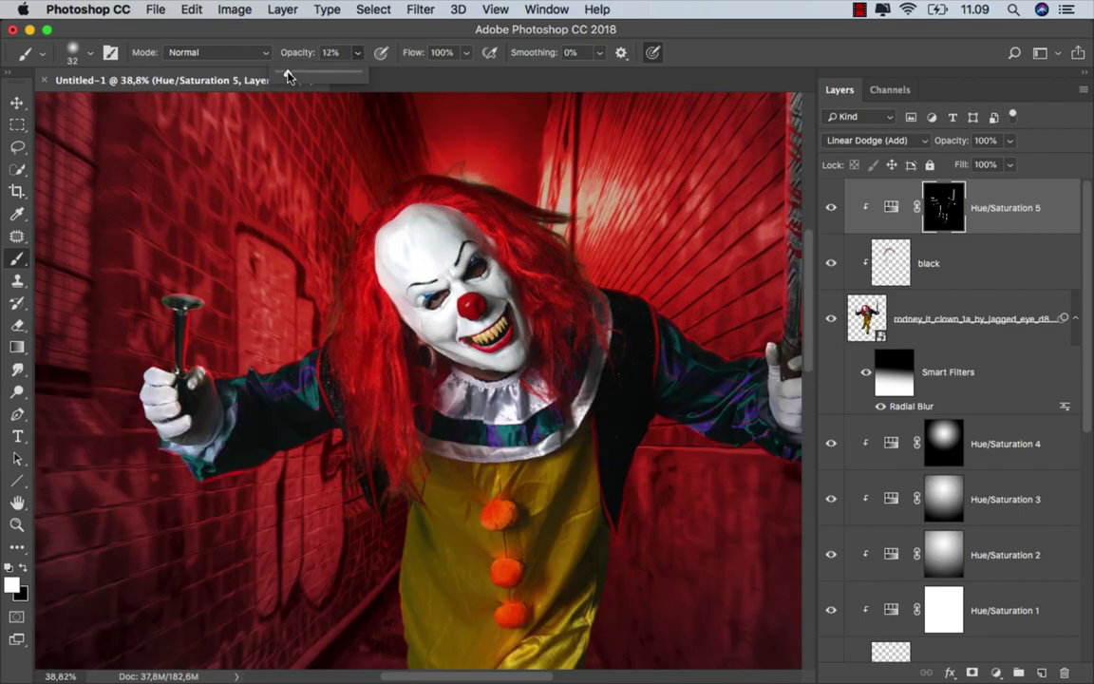
left_click_drag(261, 309, 285, 309)
scroll(218, 341, "up", 1)
scroll(207, 359, "up", 1)
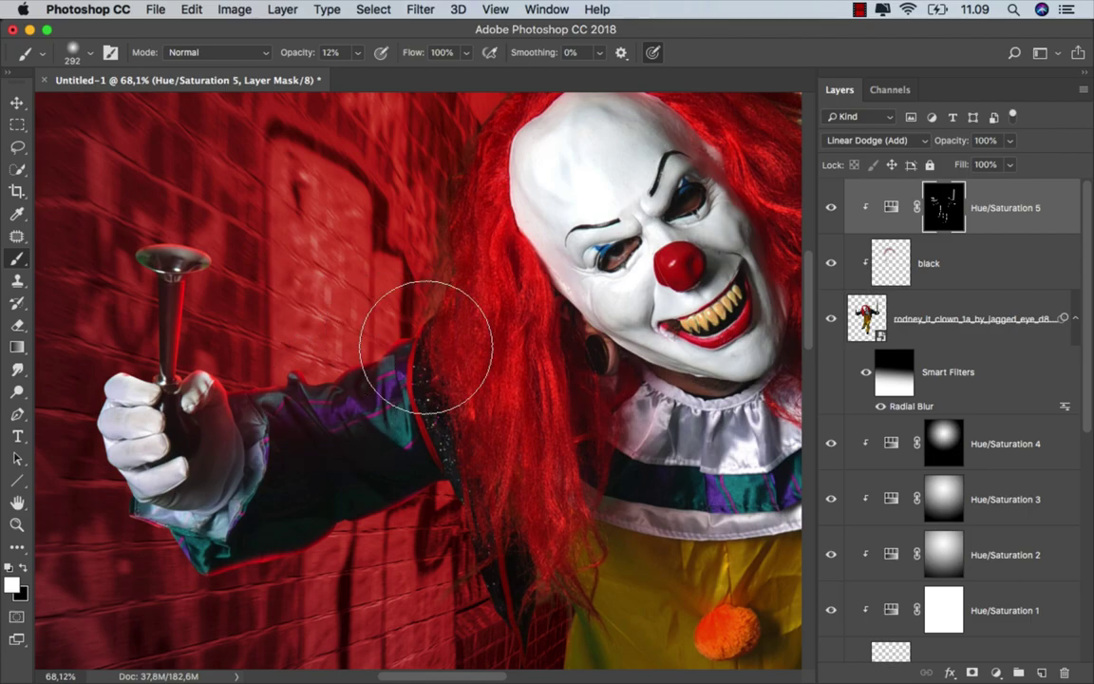
left_click_drag(417, 337, 228, 383)
Add faint red glow along the knife, raised arm and sleeve edge.
left_click_drag(477, 272, 218, 262)
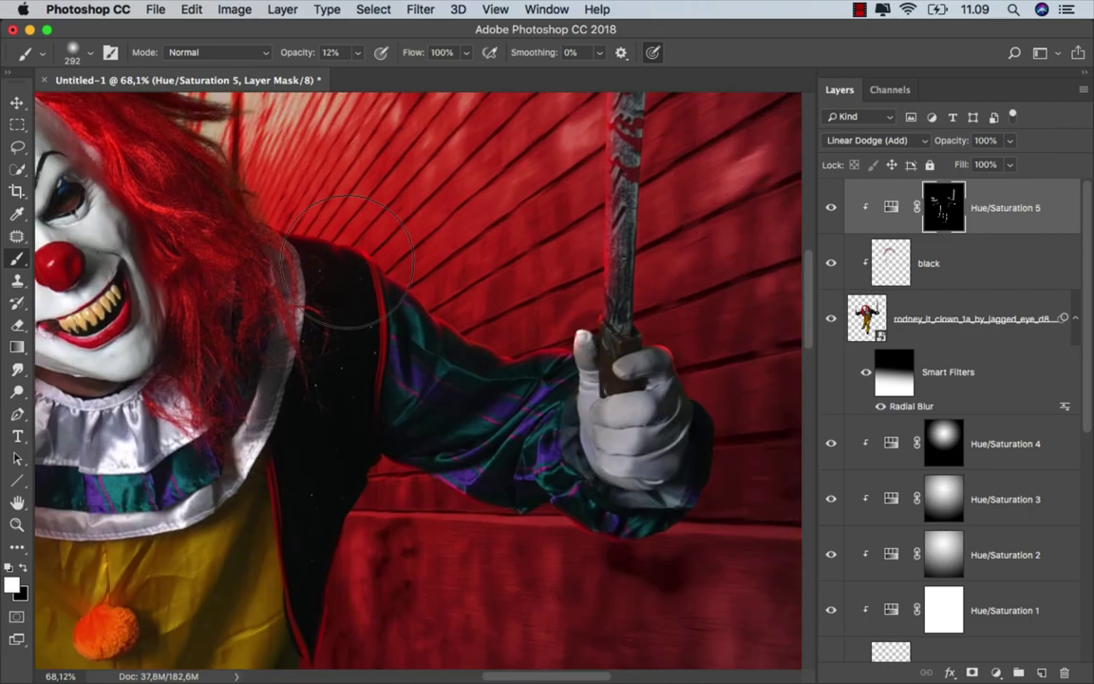
scroll(475, 456, "up", 2)
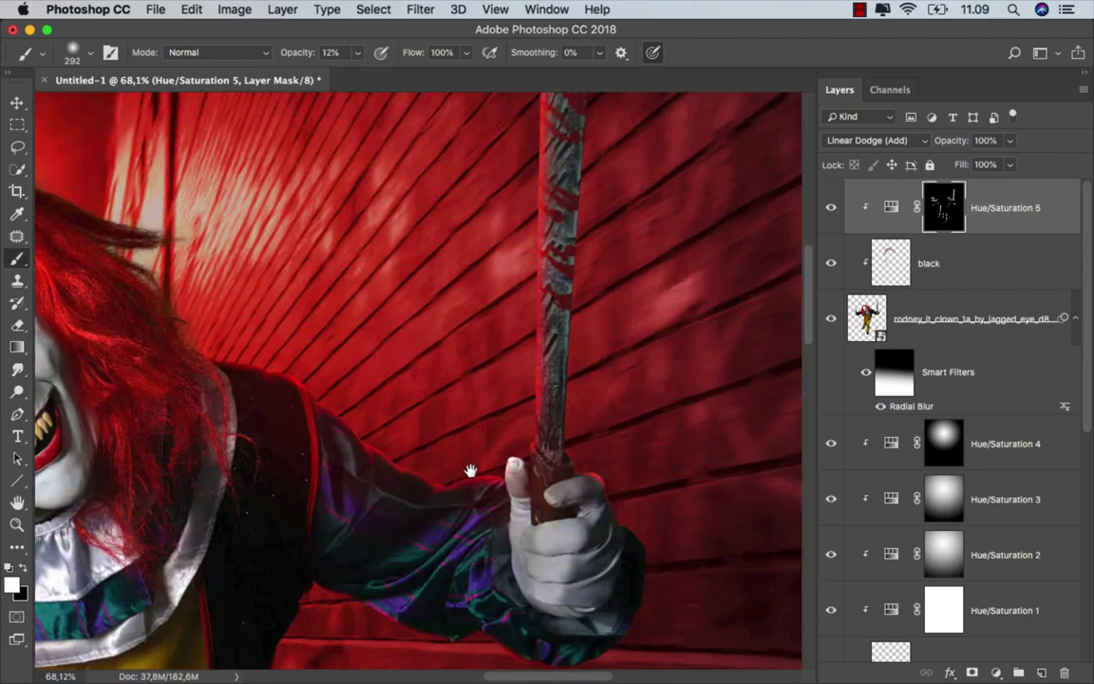
scroll(500, 390, "up", 2)
scroll(488, 417, "down", 4)
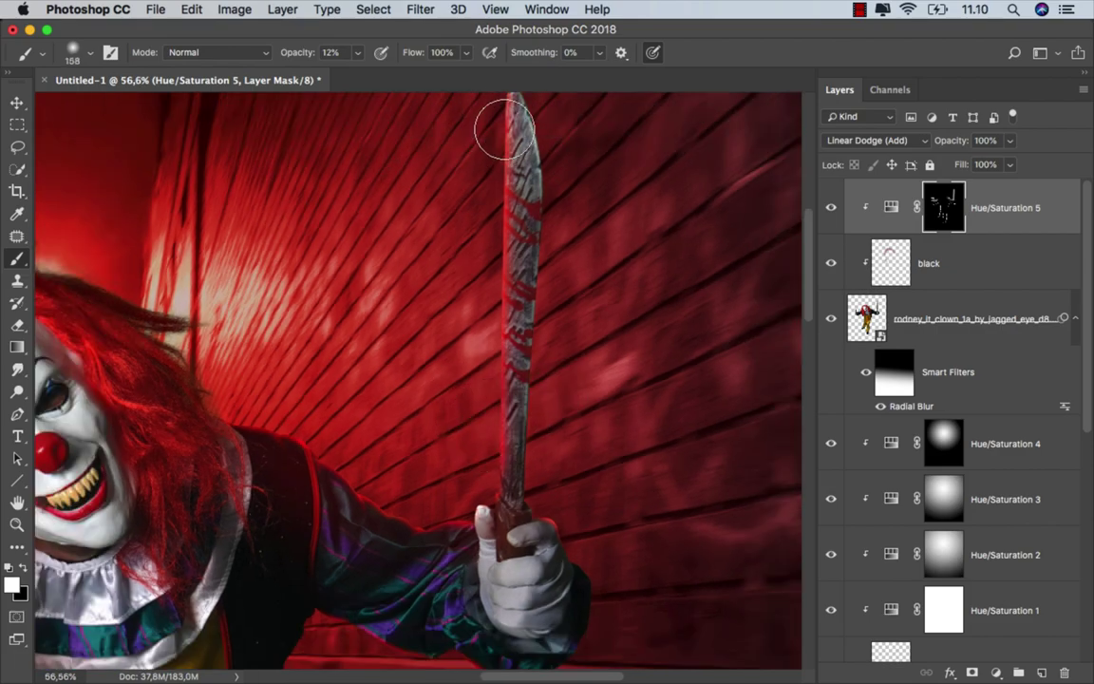
scroll(418, 380, "down", 5)
scroll(451, 356, "down", 3)
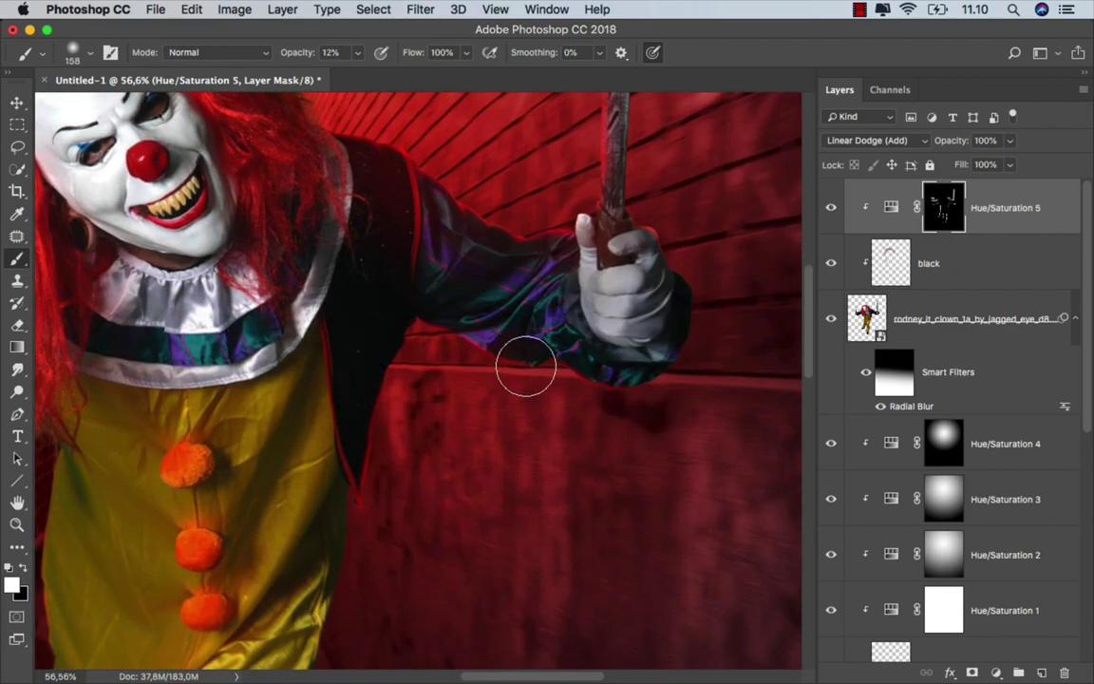
scroll(617, 352, "down", 2)
scroll(618, 321, "left", 3)
scroll(339, 297, "left", 3)
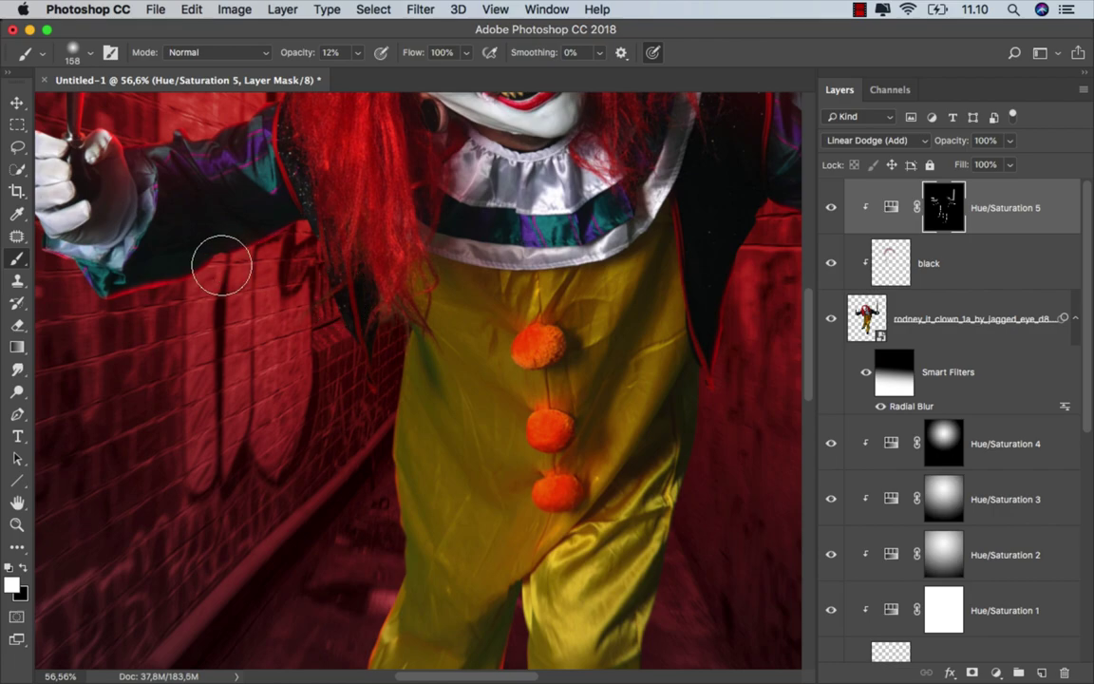
left_click_drag(169, 288, 228, 288)
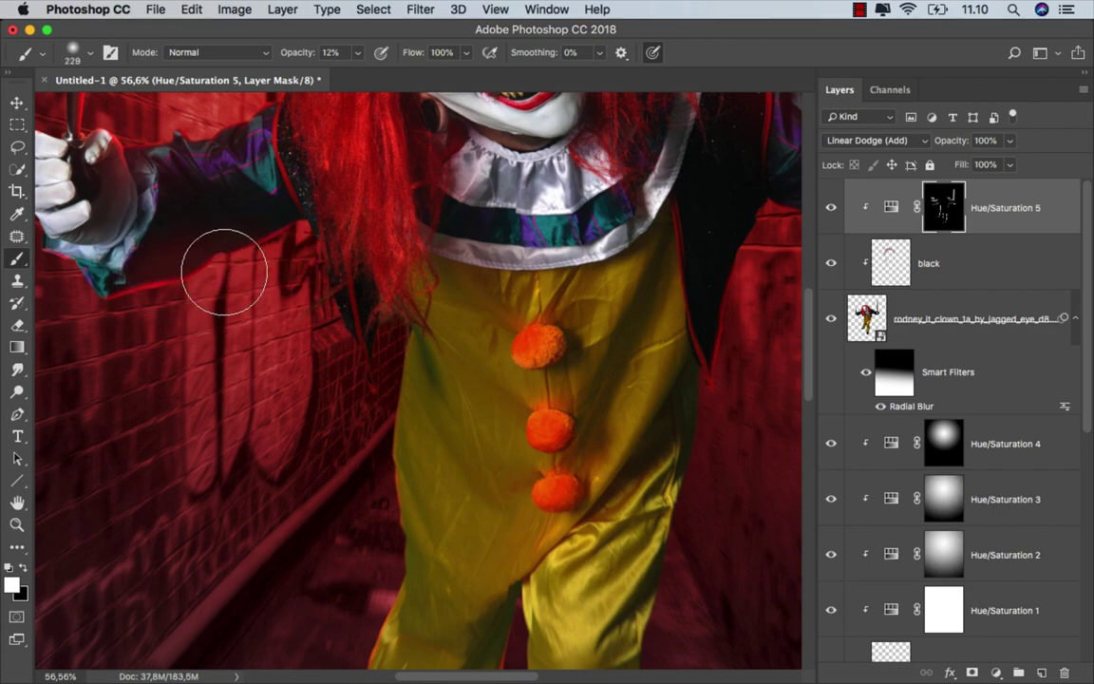
left_click(282, 245)
Soften the leg edges with faint glow, then toggle the rim light to compare.
left_click_drag(409, 411, 311, 225)
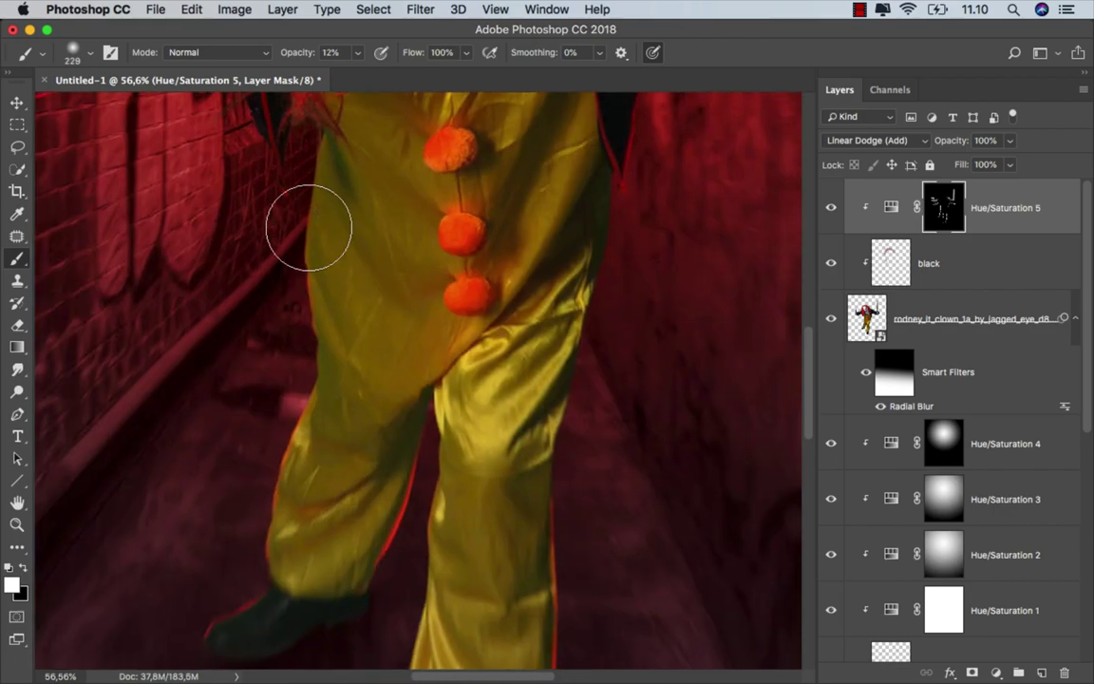
scroll(311, 317, "down", 3)
scroll(475, 349, "up", 1)
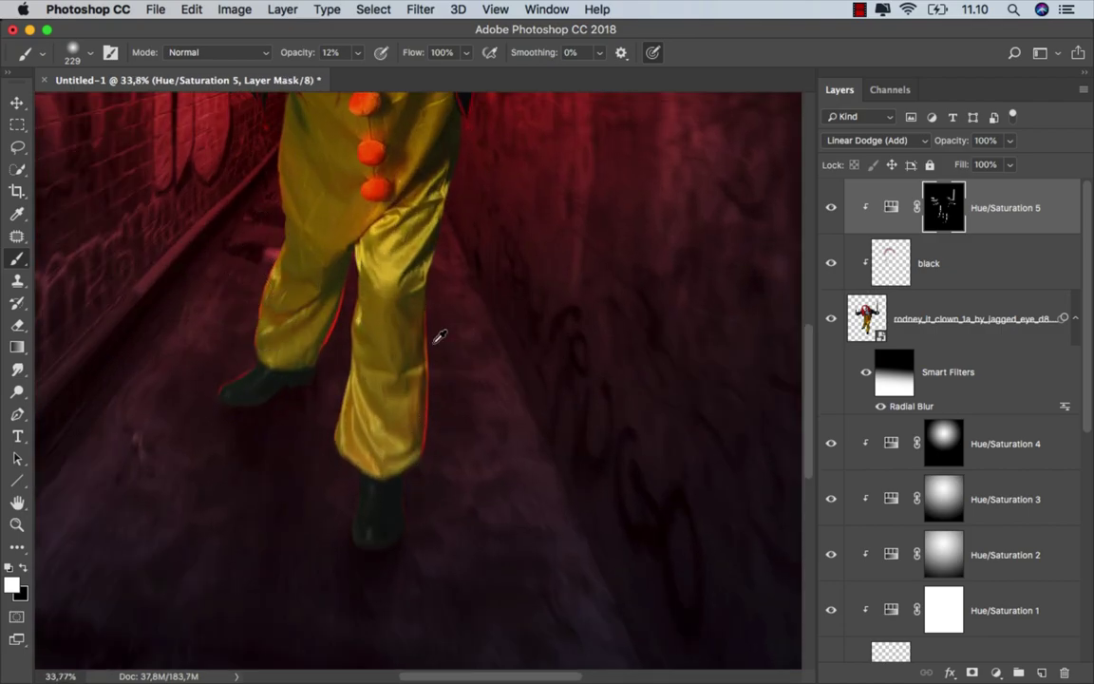
scroll(434, 338, "down", 1)
scroll(434, 340, "down", 3)
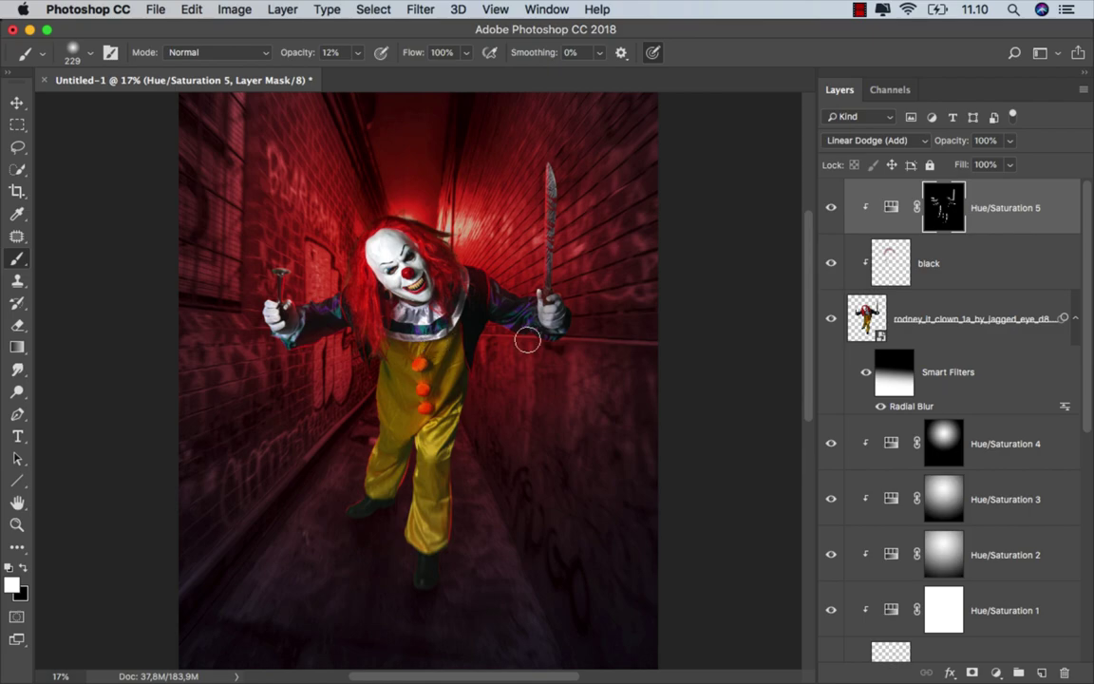
left_click(831, 208)
Duplicate the Hue/Saturation 5 adjustment and clip the copy to the layer below.
key("super+2")
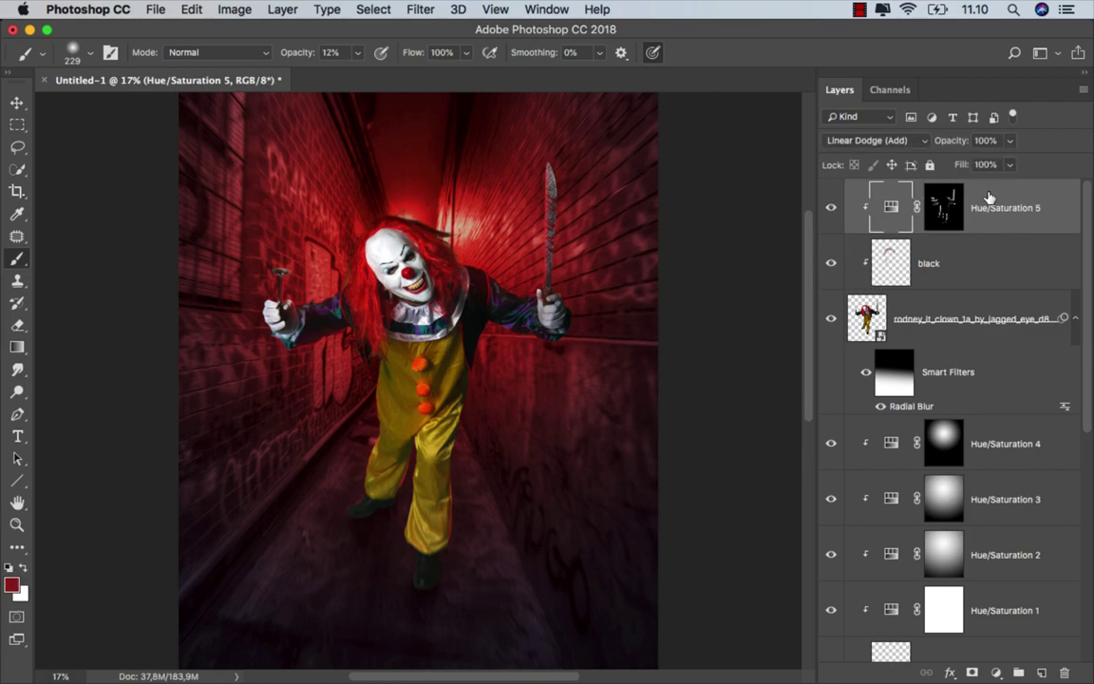
key("super+j")
right_click(989, 196)
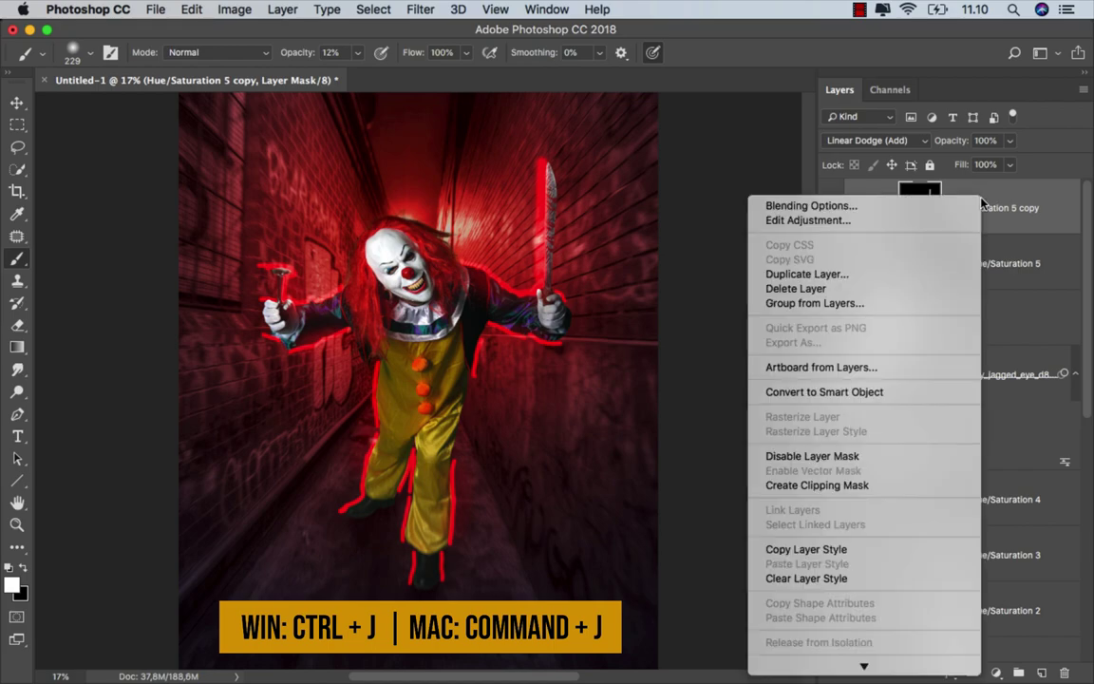
left_click(866, 486)
Set the Hue/Saturation 5 copy to Color Dodge with 26% fill.
left_click(874, 140)
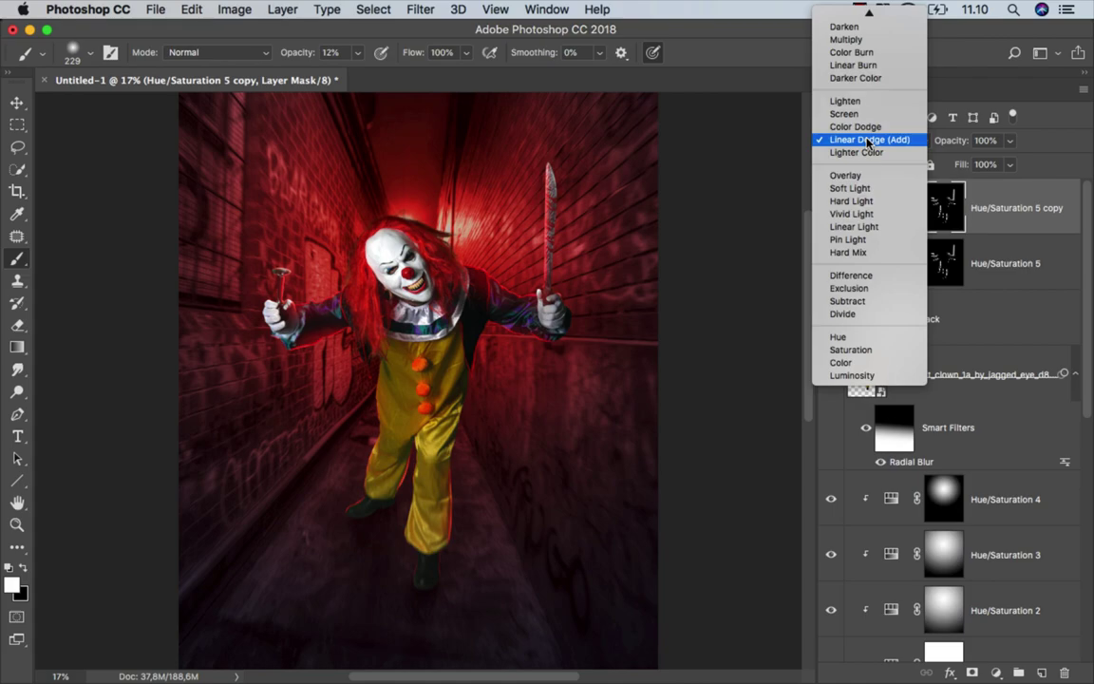
left_click(866, 124)
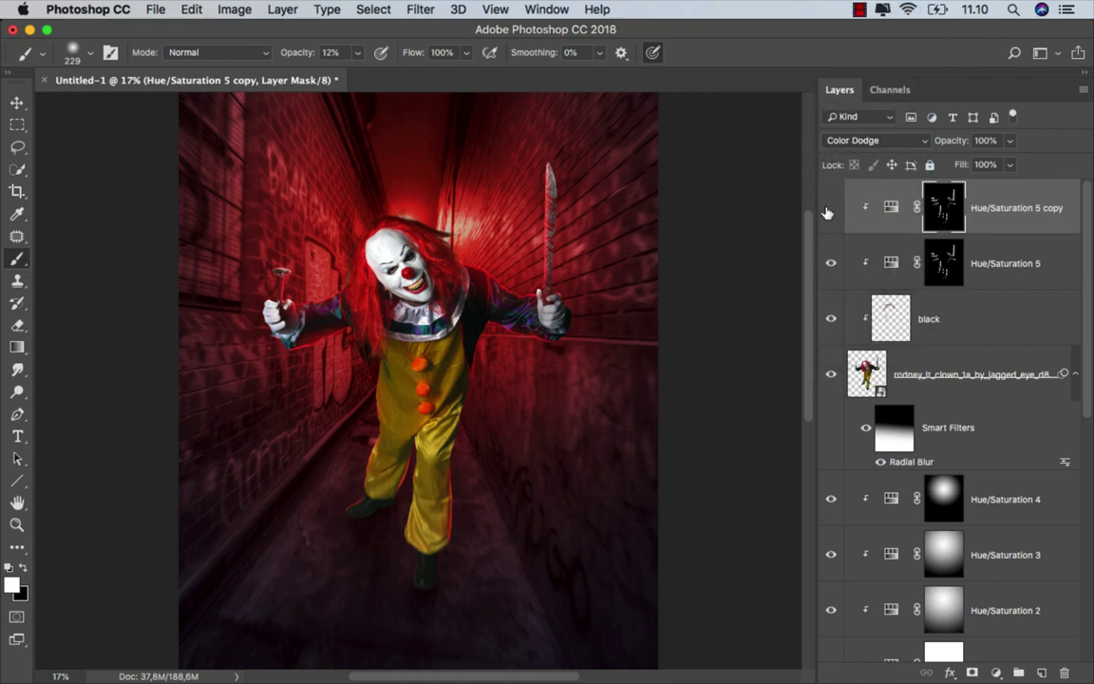
left_click(831, 207)
left_click(889, 201)
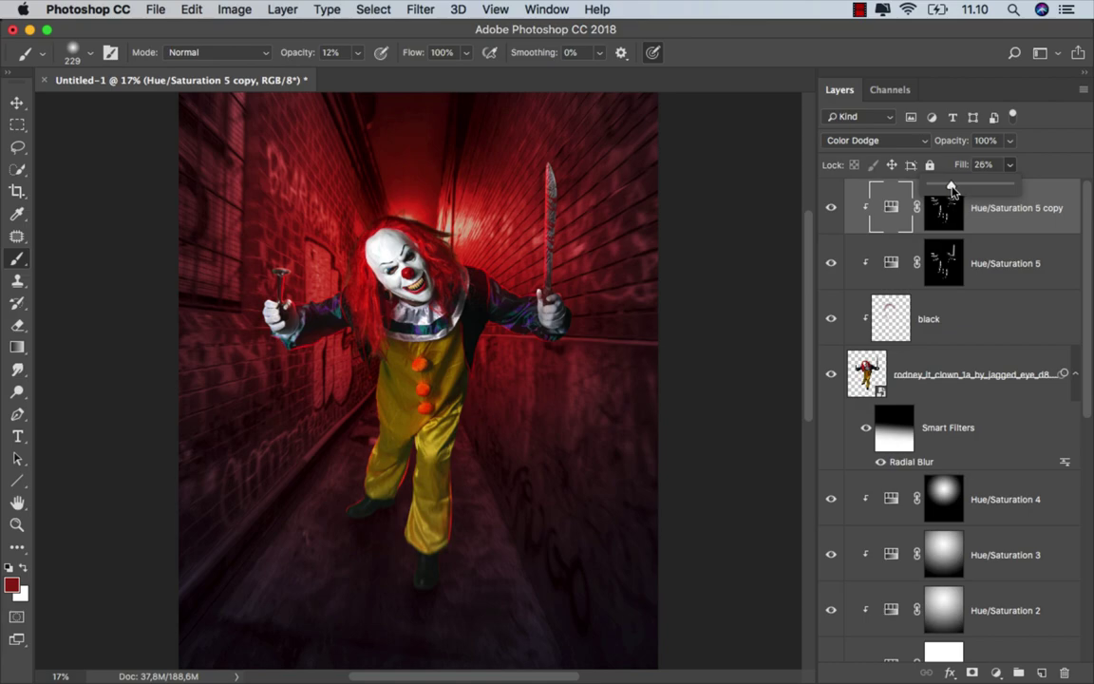
left_click_drag(953, 190, 952, 188)
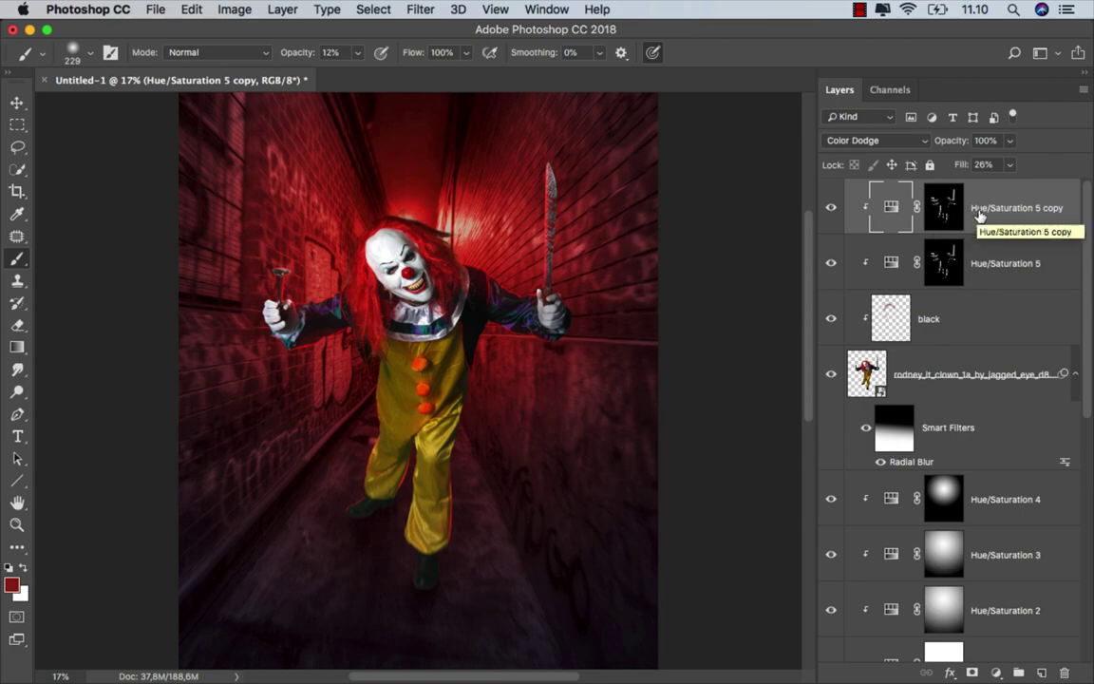
Place the fire explosion texture from Finder into the composition.
key("v")
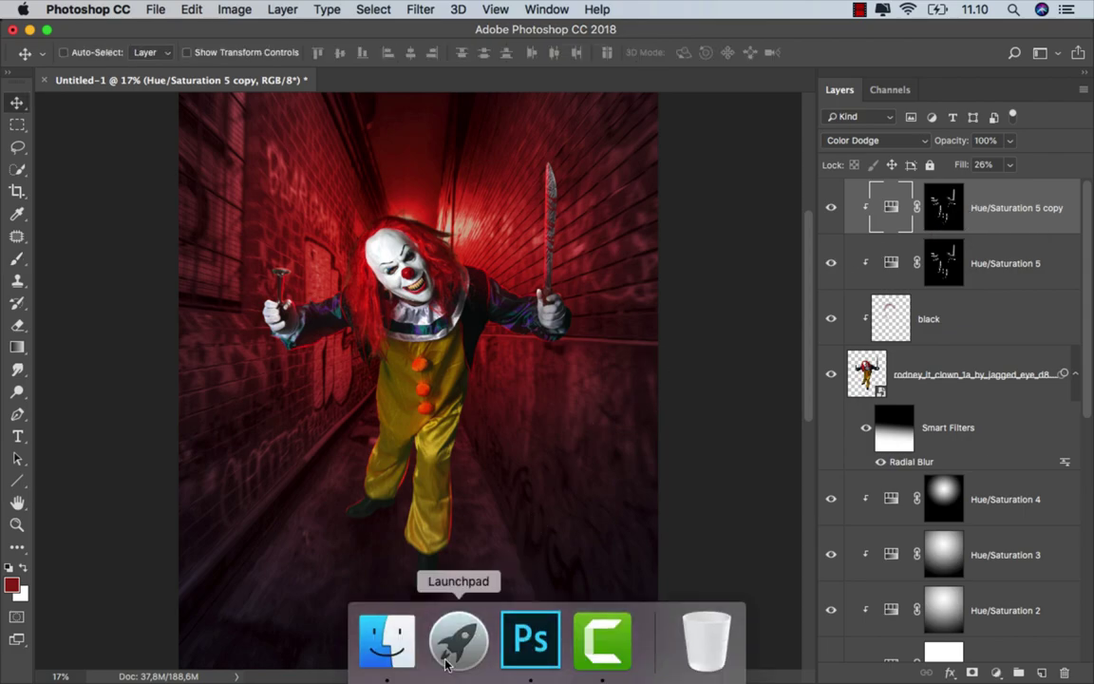
left_click(389, 643)
mouse_move(513, 170)
left_mouse_down()
mouse_move(465, 537)
mouse_move(418, 285)
left_mouse_up()
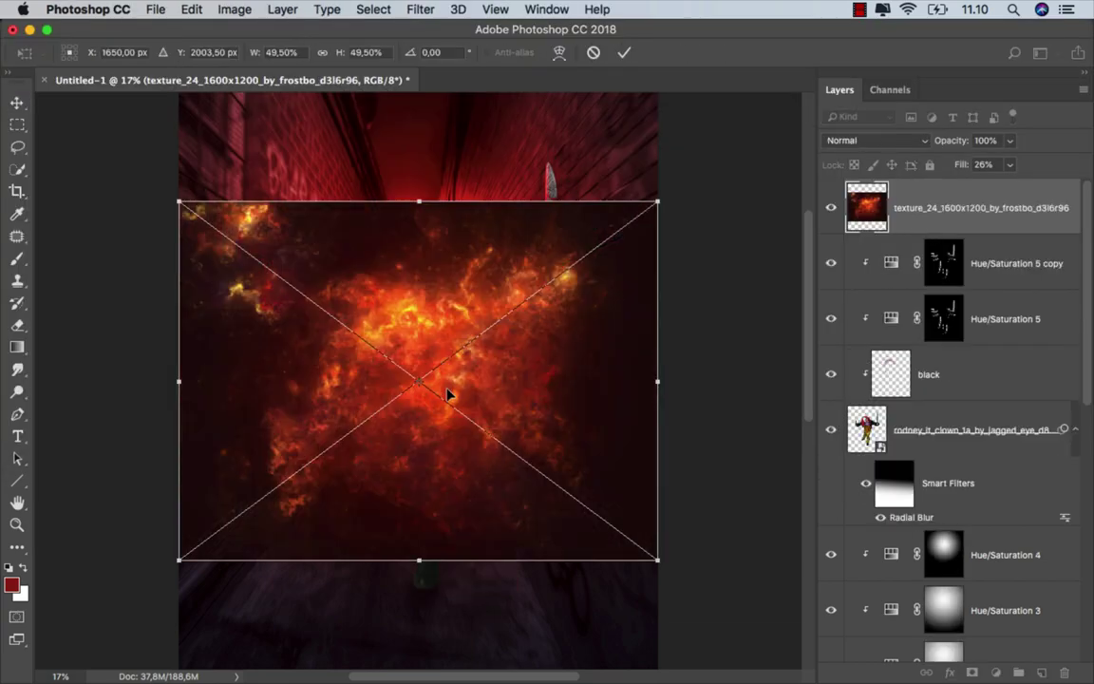
left_click(623, 53)
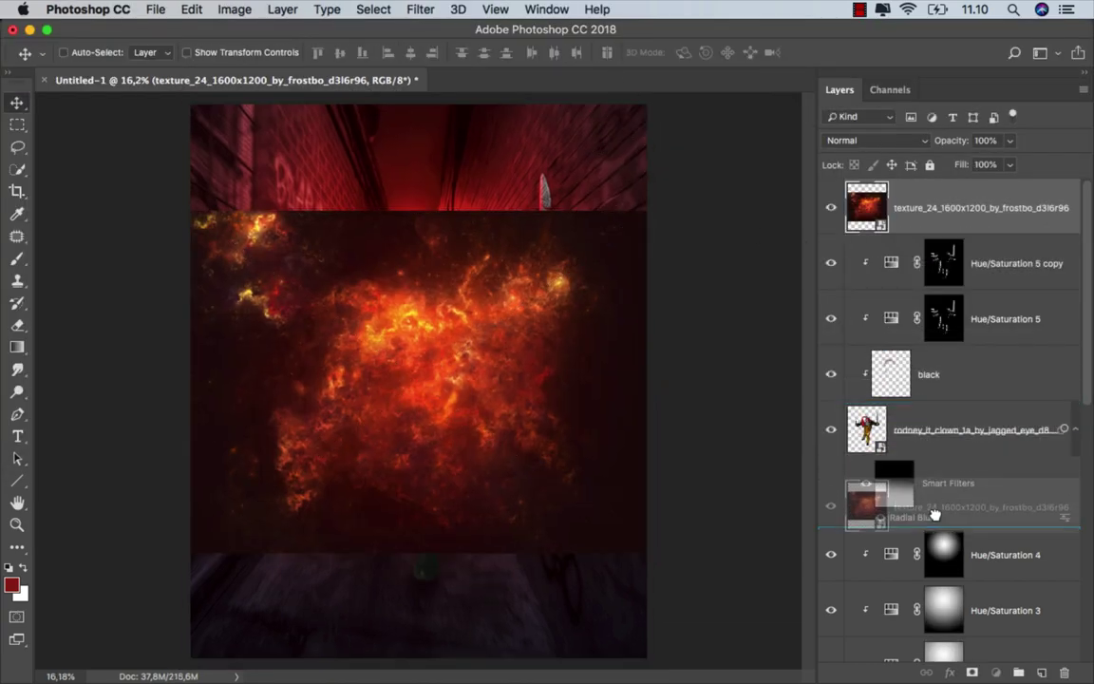
Move the texture layer beneath the clown layer and blend it in Lighten mode.
left_click_drag(960, 220, 950, 532)
left_click_drag(423, 288, 423, 197)
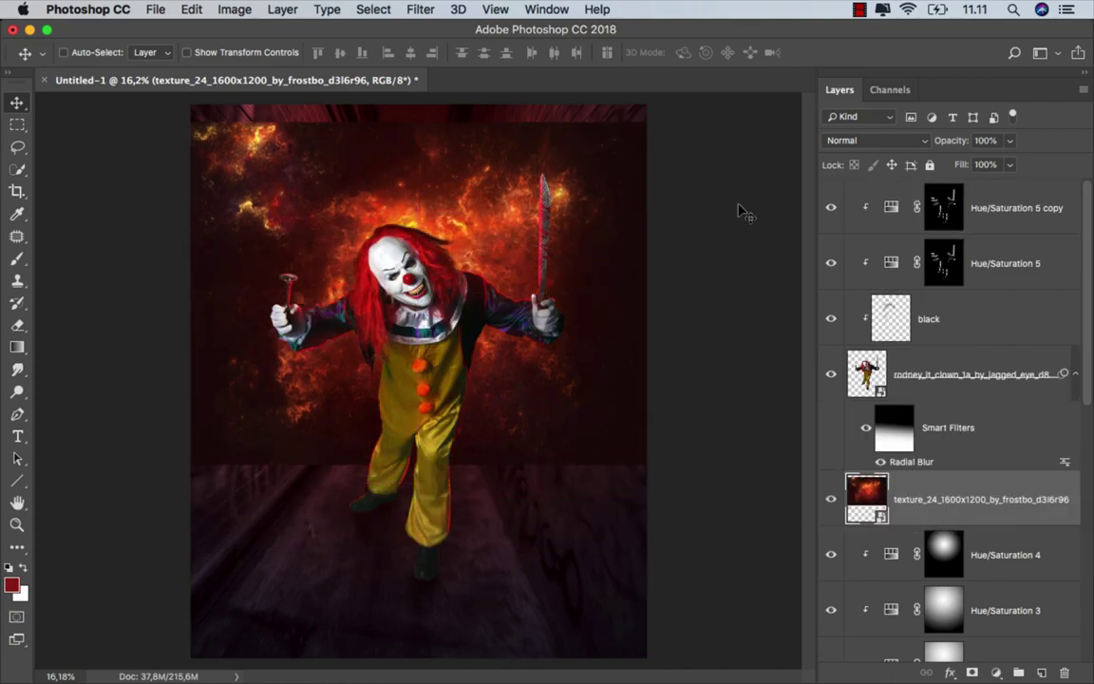
left_click(874, 143)
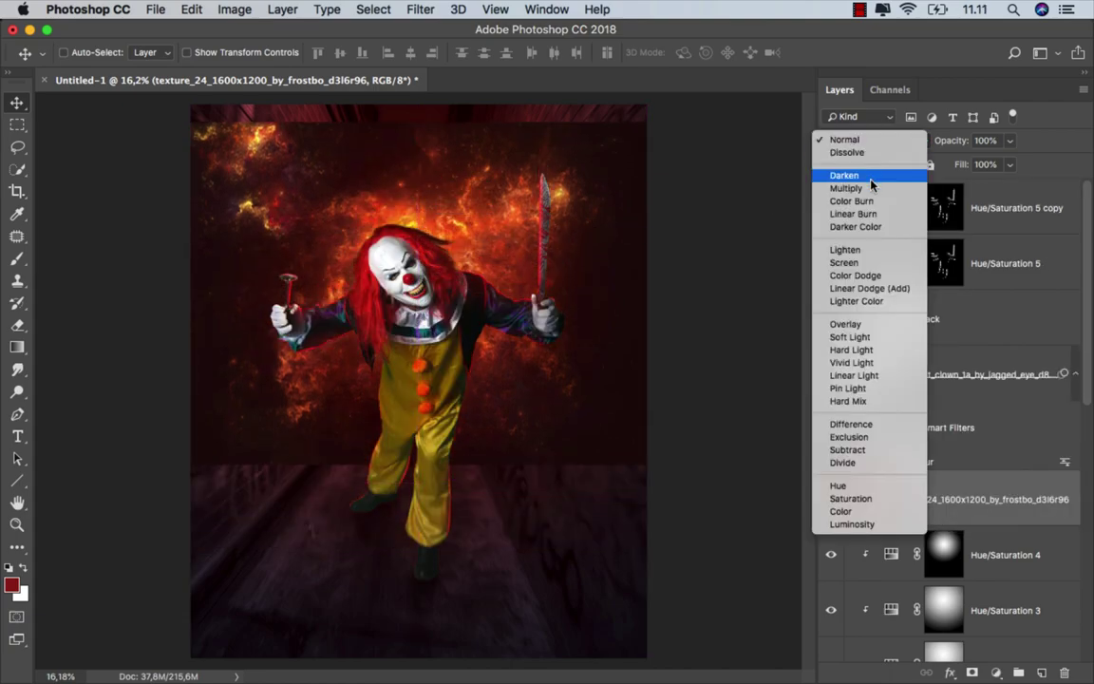
left_click(871, 252)
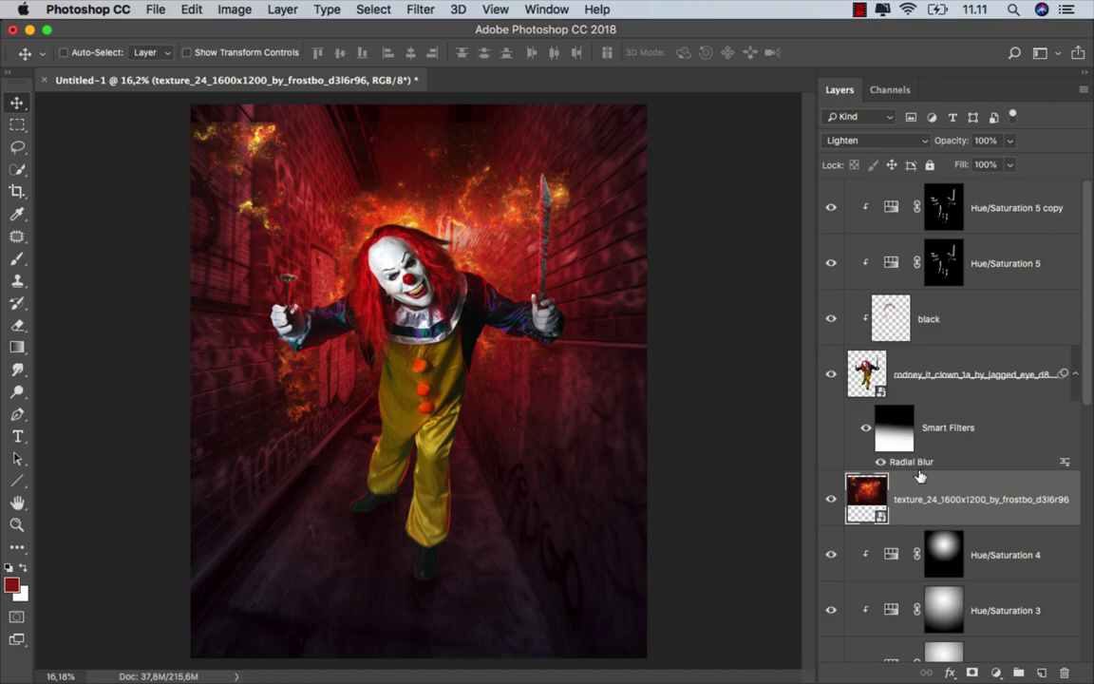
Free-transform the fire texture: rotate about 42 degrees, shrink slightly, and position it behind the clown.
key("super+t")
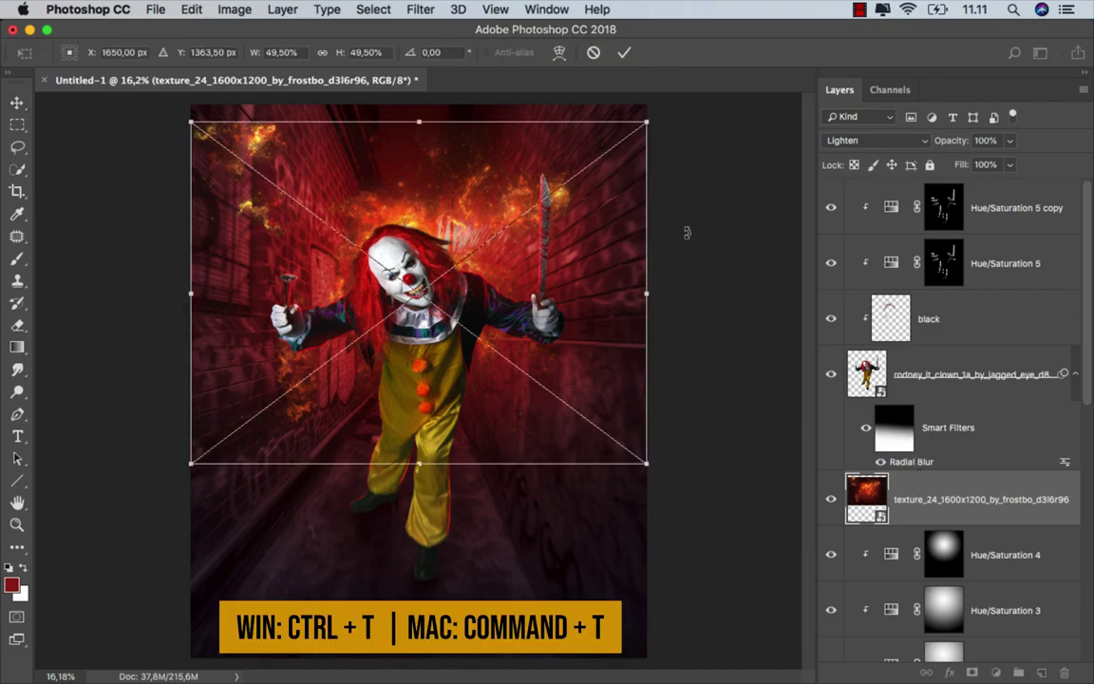
left_click_drag(686, 232, 664, 435)
left_click_drag(569, 350, 547, 358)
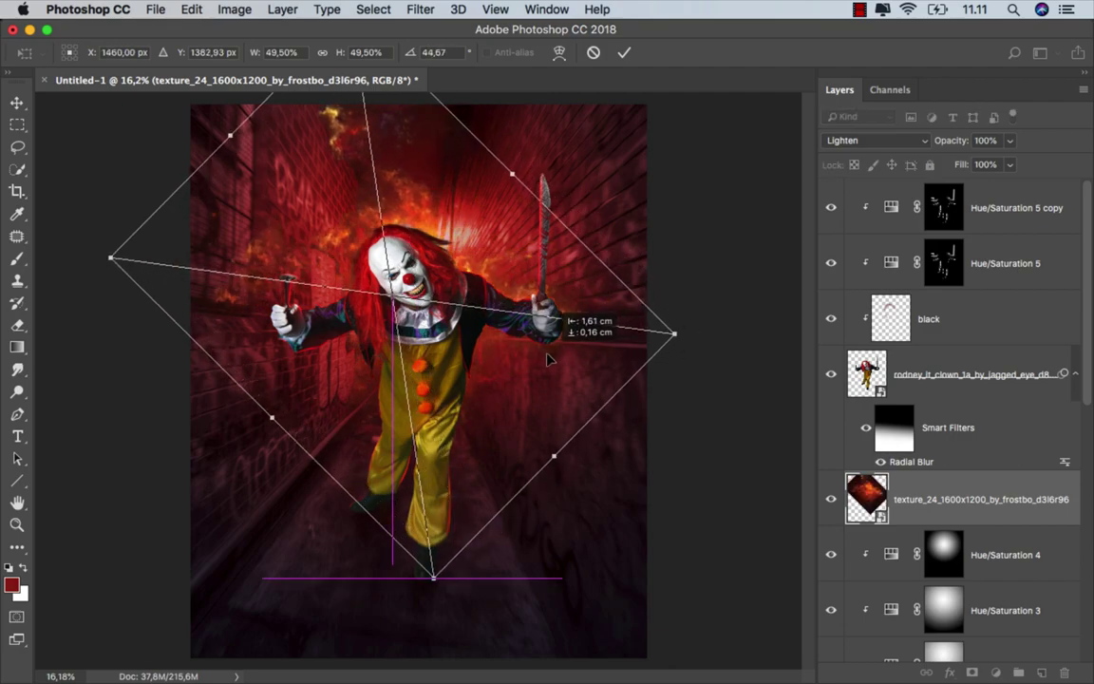
scroll(548, 350, "down", 2)
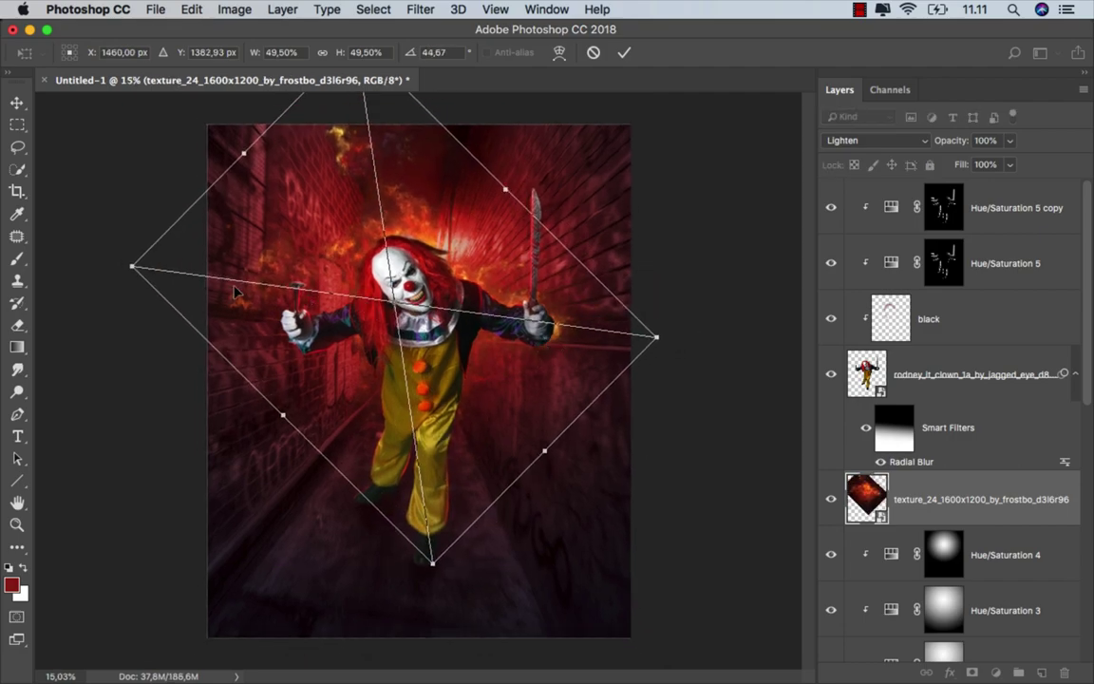
left_click_drag(123, 257, 180, 275)
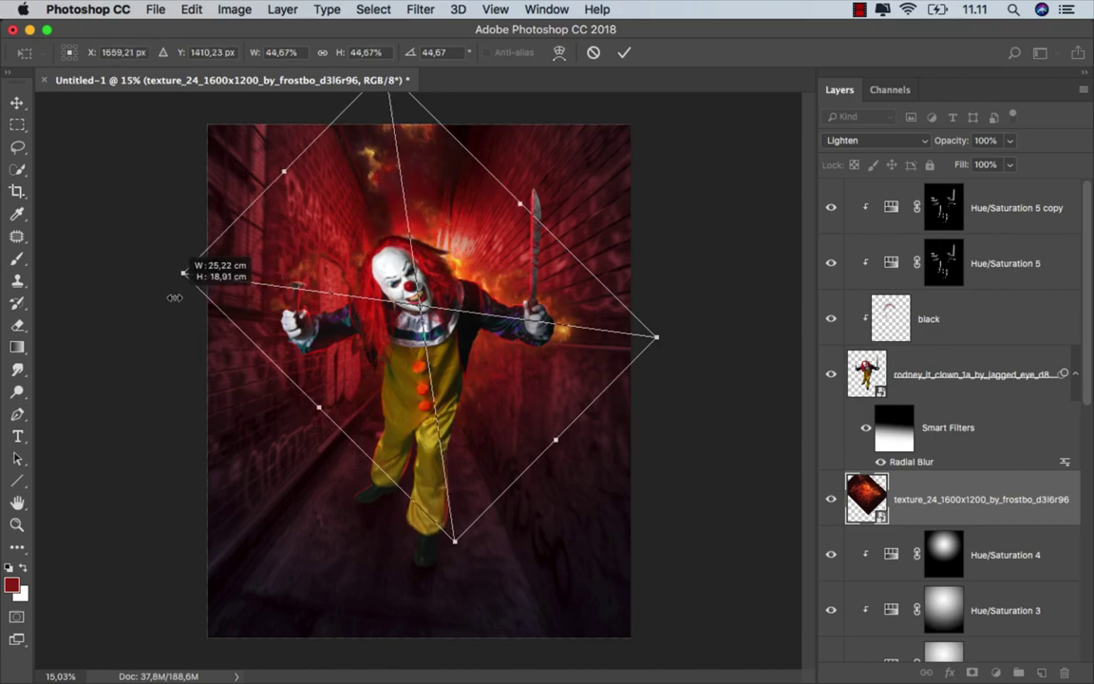
left_click_drag(677, 428, 681, 410)
left_click_drag(646, 353, 639, 334)
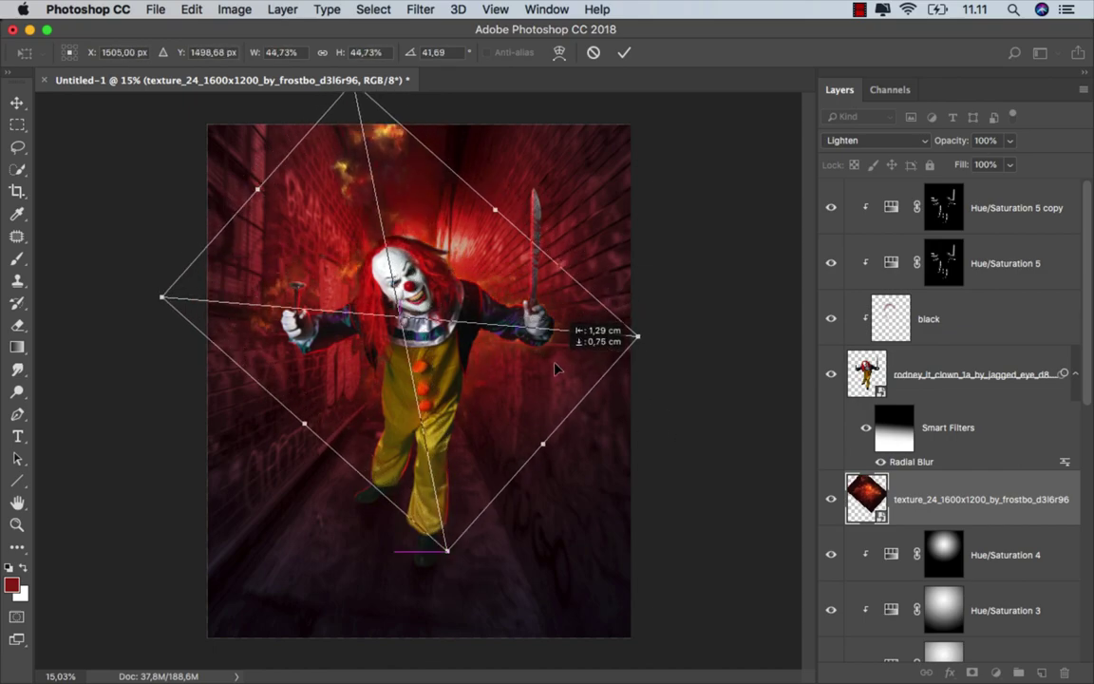
scroll(352, 256, "up", 1)
scroll(350, 256, "up", 3)
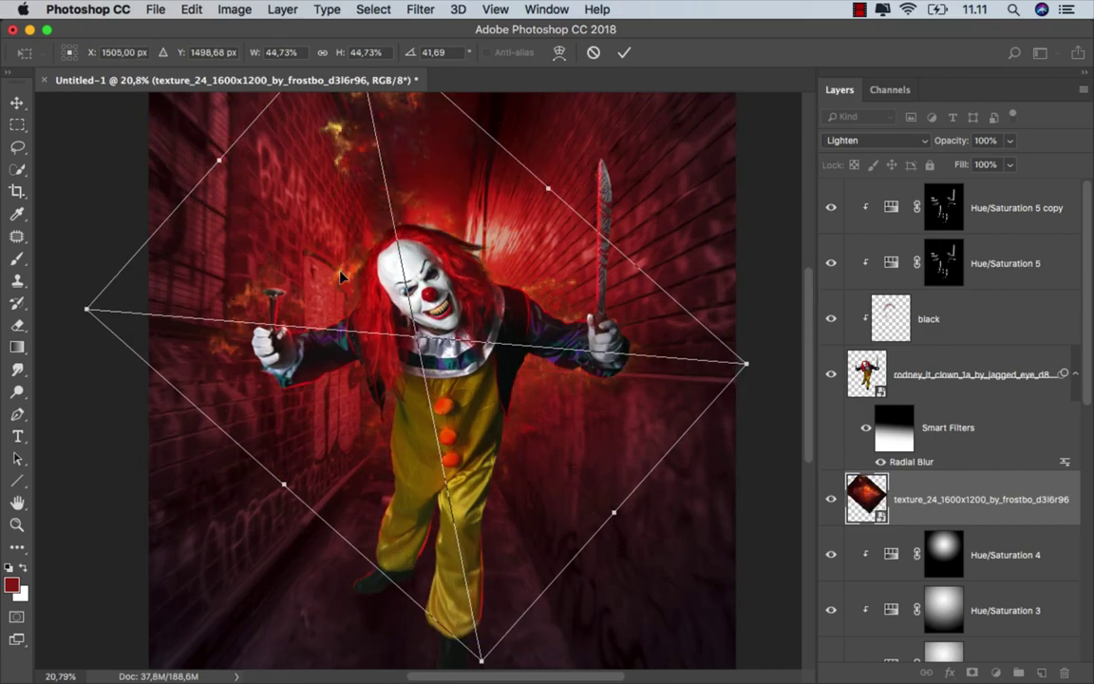
Warp the fire texture's edges around the clown, apply it, and fit the image on screen.
right_click(310, 249)
left_click(328, 423)
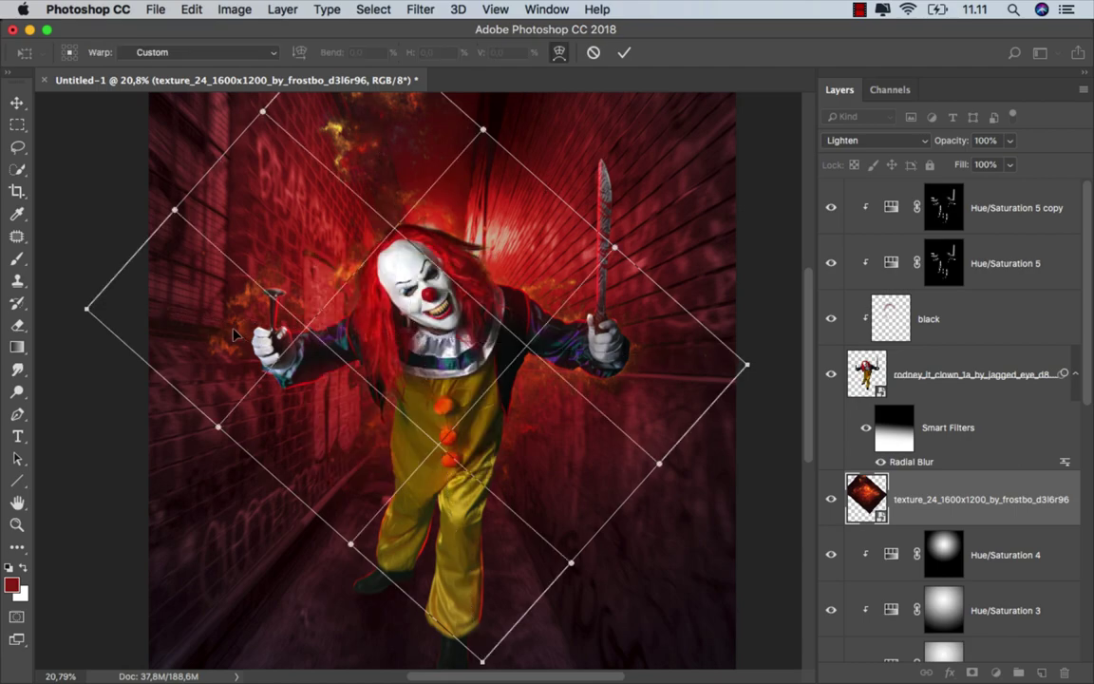
left_click_drag(235, 334, 229, 395)
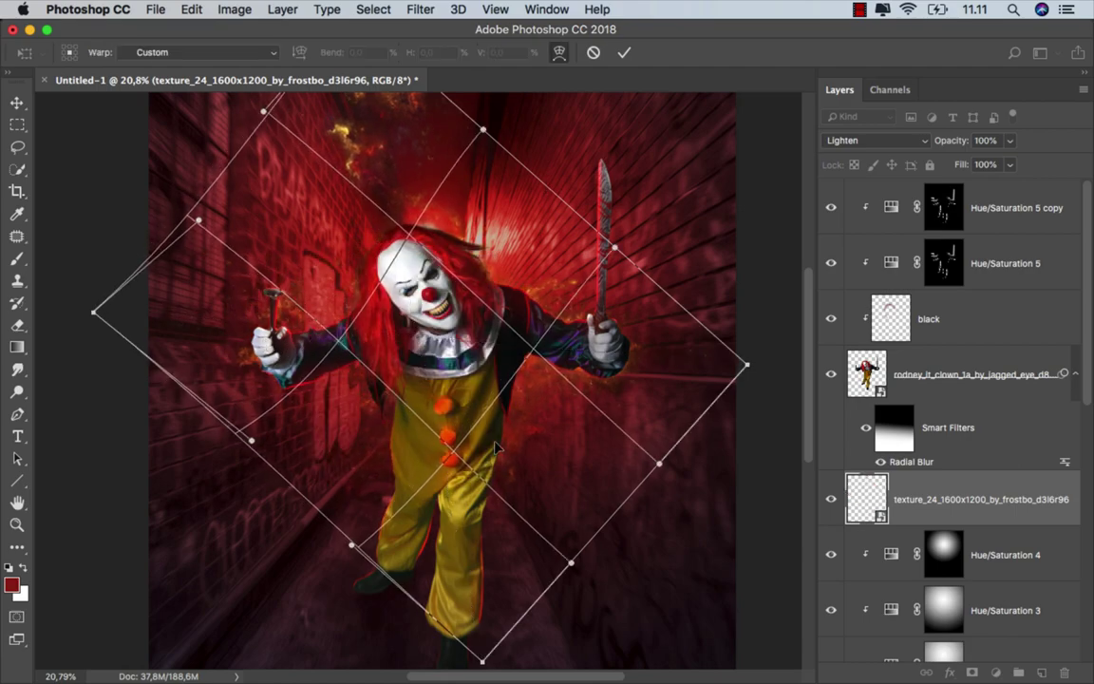
left_click_drag(495, 447, 560, 529)
mouse_move(471, 320)
left_mouse_down()
mouse_move(486, 313)
mouse_move(479, 337)
mouse_move(282, 355)
mouse_move(475, 407)
left_mouse_up()
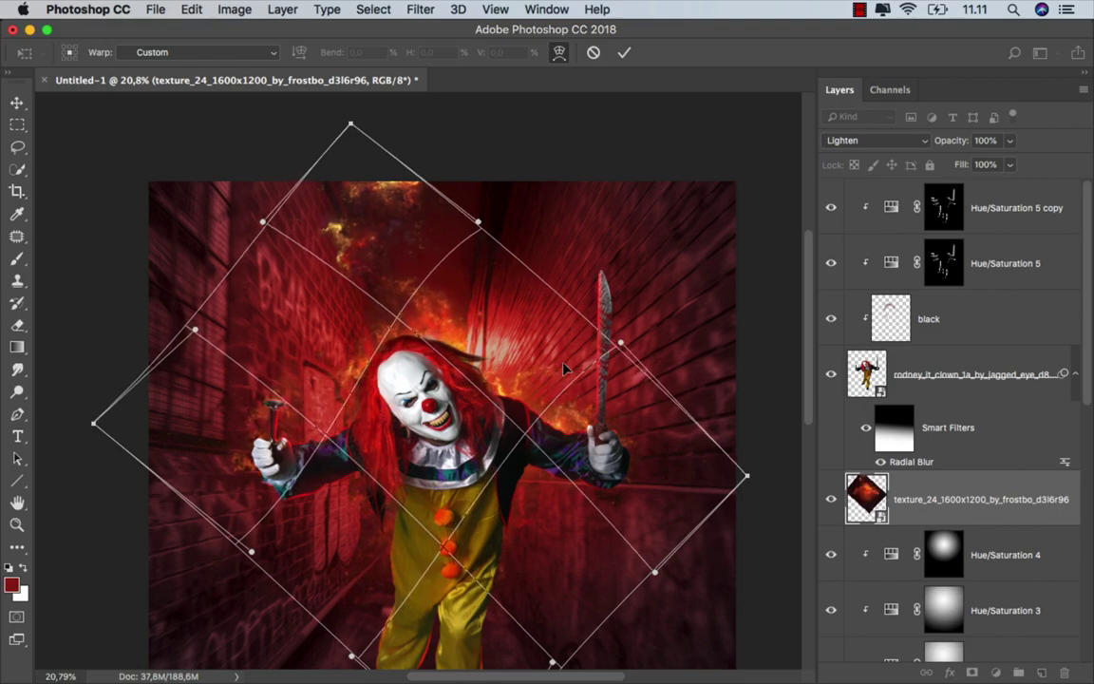
left_click_drag(748, 475, 766, 480)
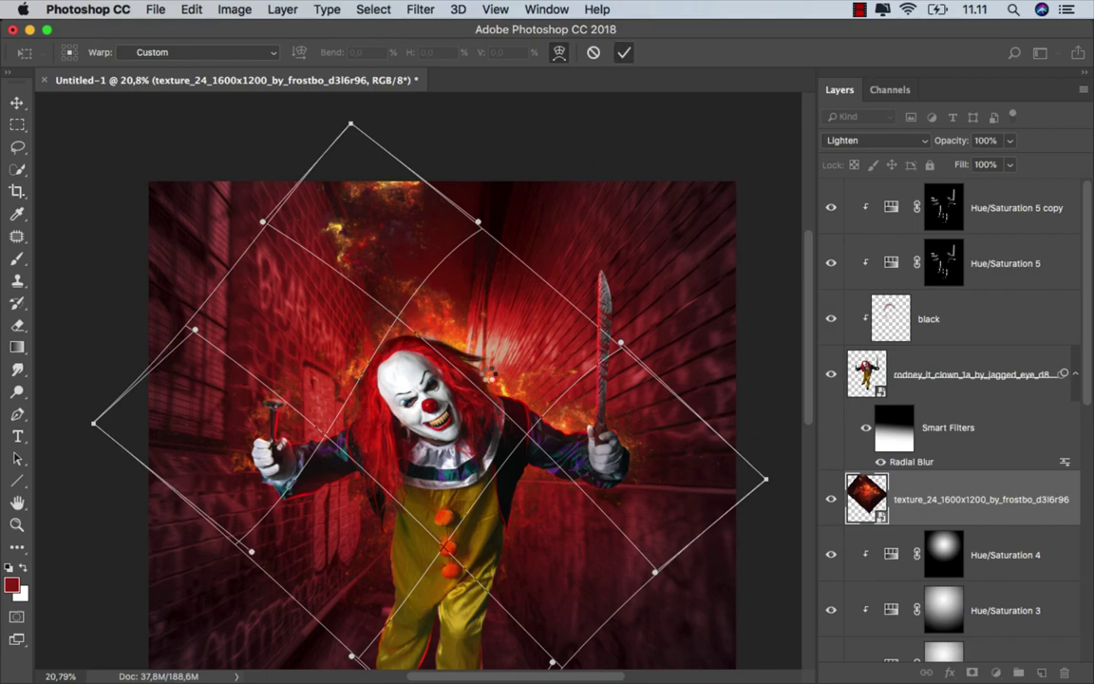
key("Return")
key("super+0")
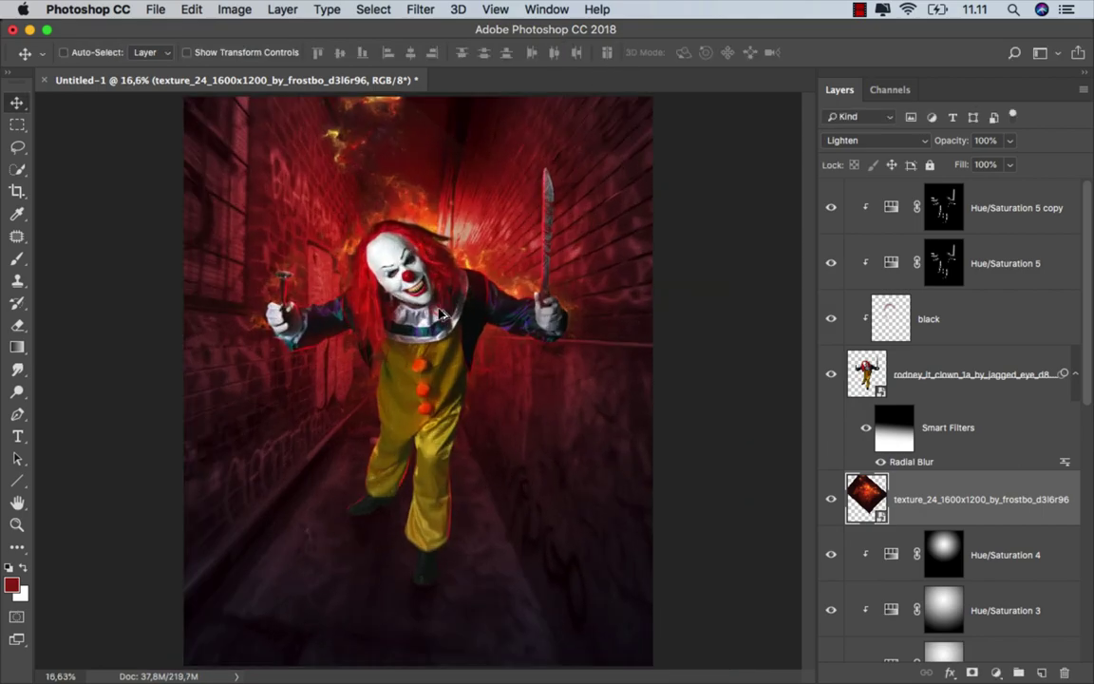
Nudge the fire texture slightly lower and compare the fire and Hue/Saturation 5 layers.
left_click_drag(432, 254, 433, 245)
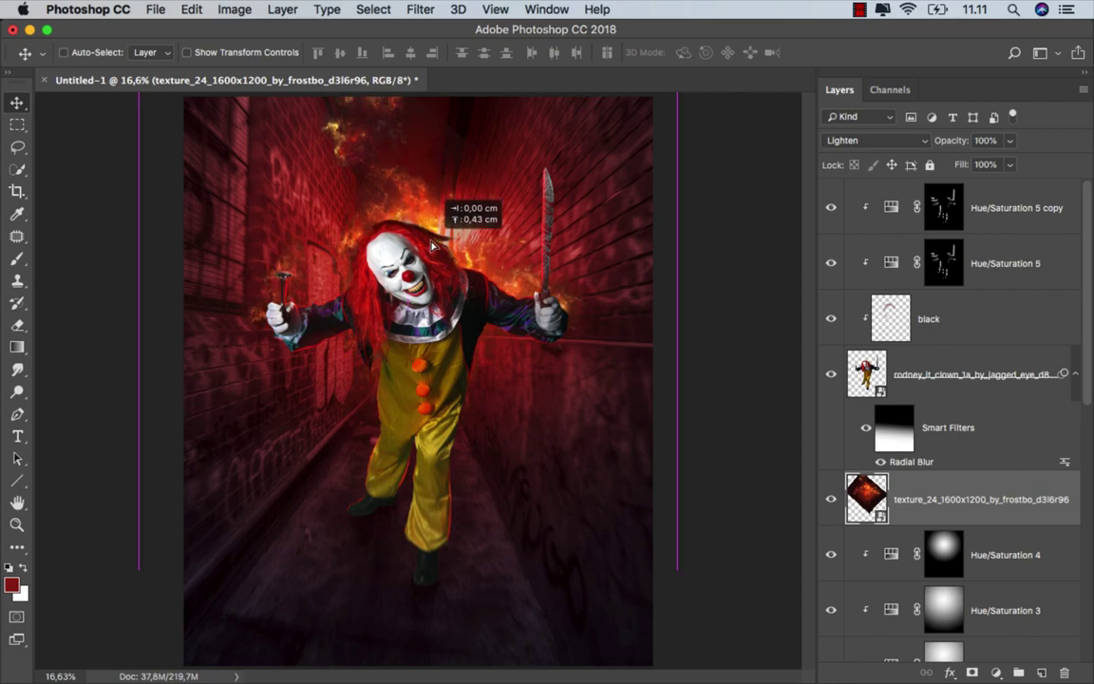
left_click(831, 498)
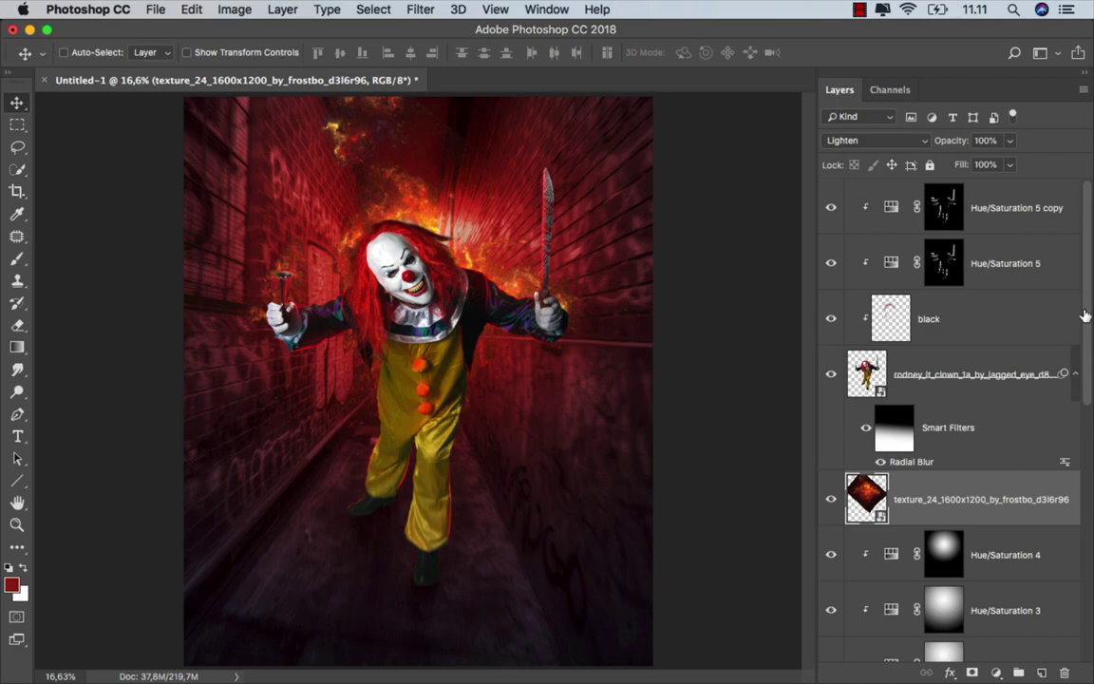
left_click(1018, 271)
left_click(831, 263)
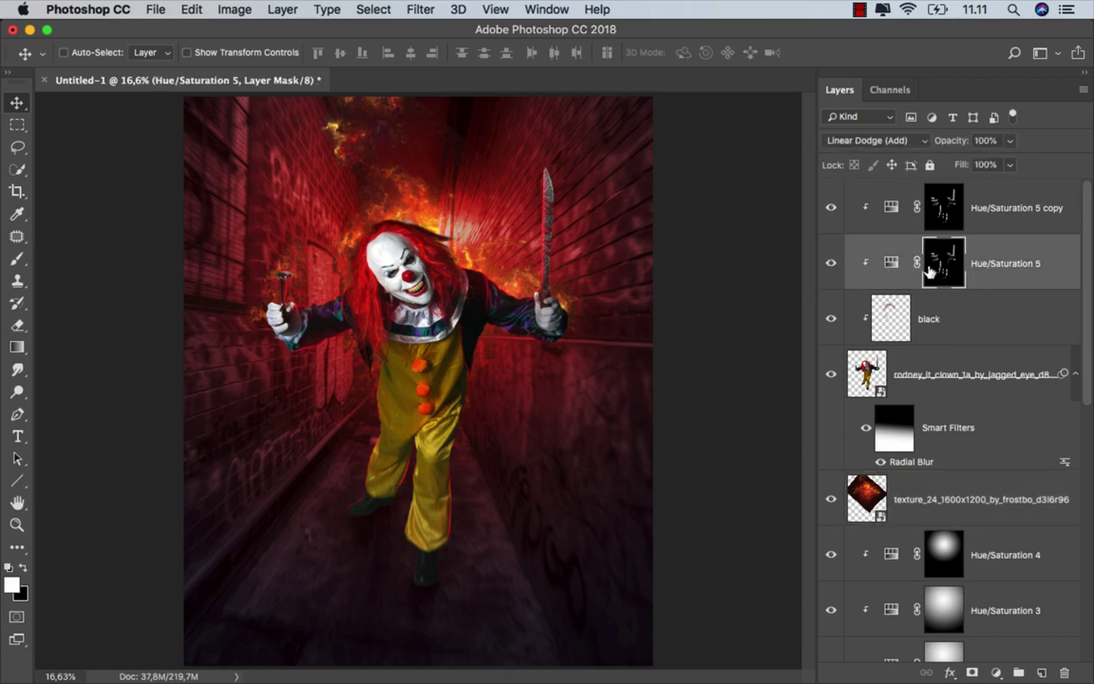
Paint white with a soft brush on the Hue/Saturation 5 mask to brighten the glow over the clown's head.
left_click(17, 258)
left_click(95, 259)
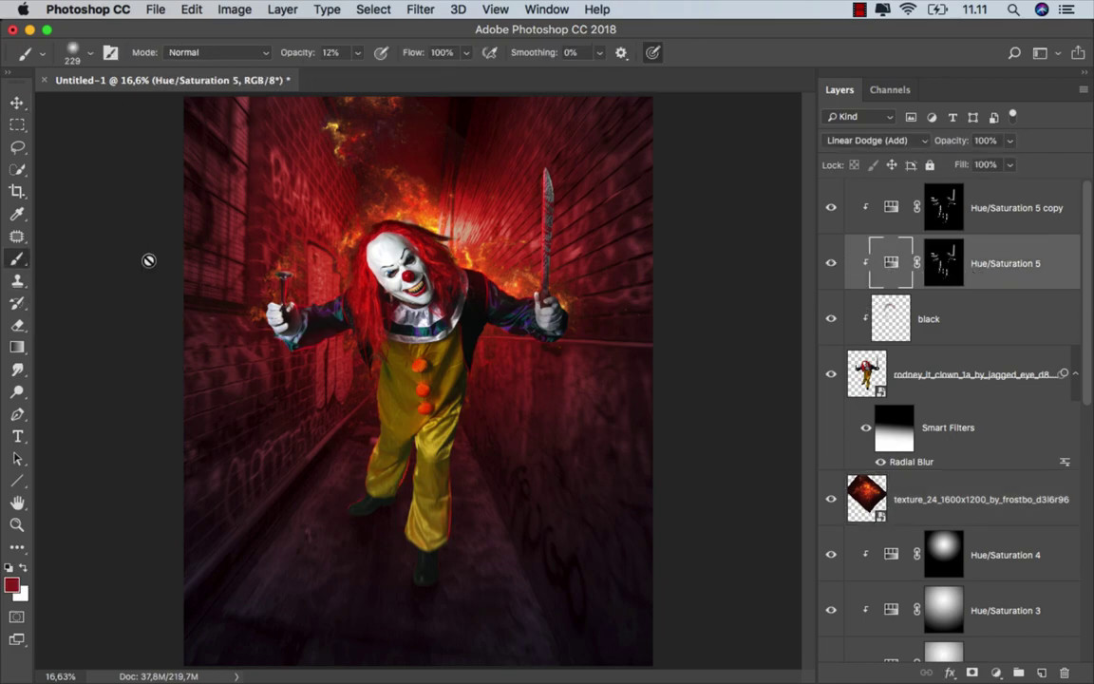
scroll(404, 207, "up", 4)
scroll(404, 207, "up", 1)
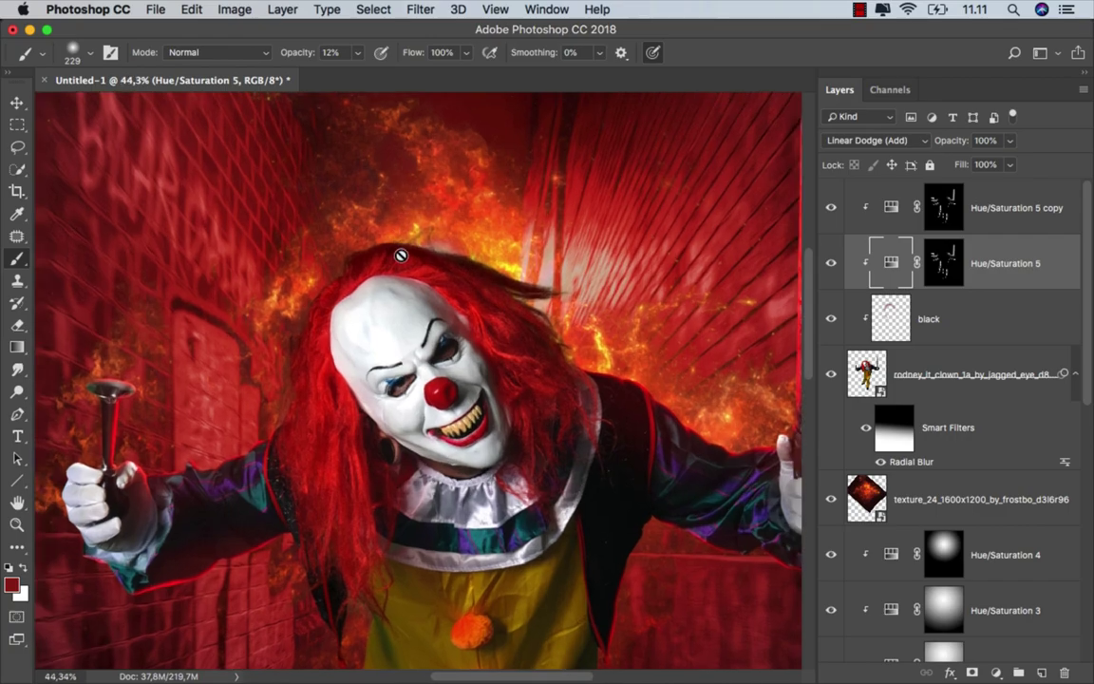
key("ctrl+backslash")
scroll(501, 252, "up", 1)
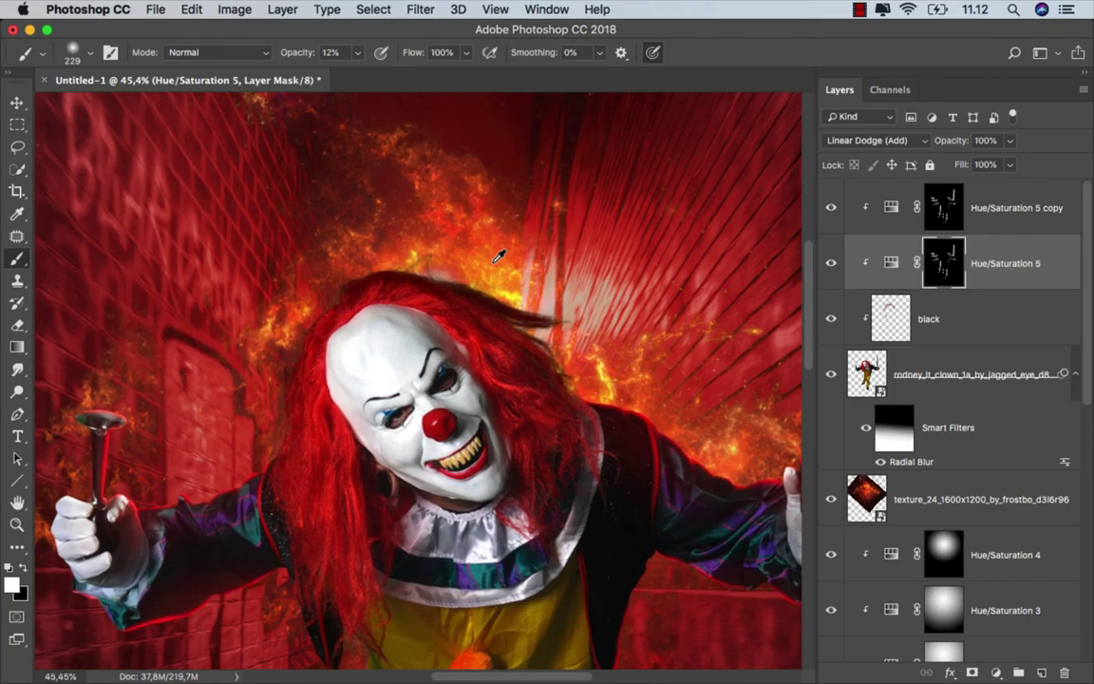
scroll(509, 273, "up", 1)
mouse_move(585, 313)
left_mouse_down()
mouse_move(587, 323)
mouse_move(427, 256)
mouse_move(251, 447)
mouse_move(264, 378)
left_mouse_up()
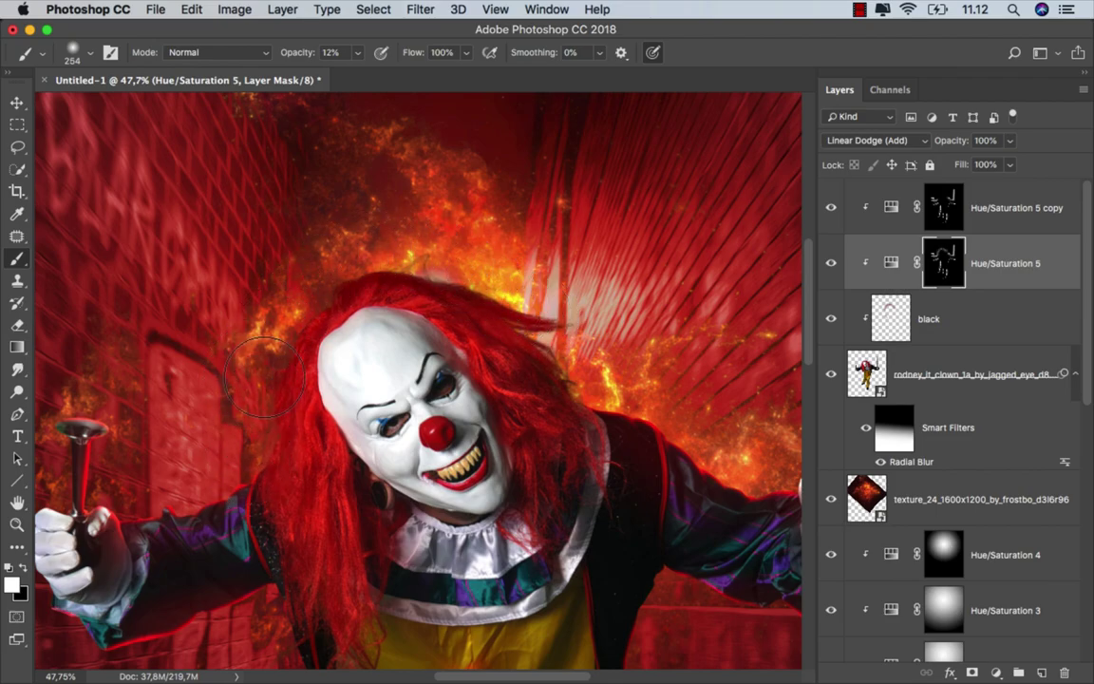
mouse_move(243, 423)
left_mouse_down()
mouse_move(288, 300)
mouse_move(354, 252)
mouse_move(325, 274)
mouse_move(430, 261)
mouse_move(489, 277)
mouse_move(542, 370)
mouse_move(629, 386)
mouse_move(570, 375)
mouse_move(461, 249)
mouse_move(463, 262)
mouse_move(427, 254)
mouse_move(244, 312)
left_mouse_up()
Target the Hue/Saturation 5 copy mask, then return to the Move tool with red restored.
scroll(521, 302, "down", 1)
left_click(940, 209)
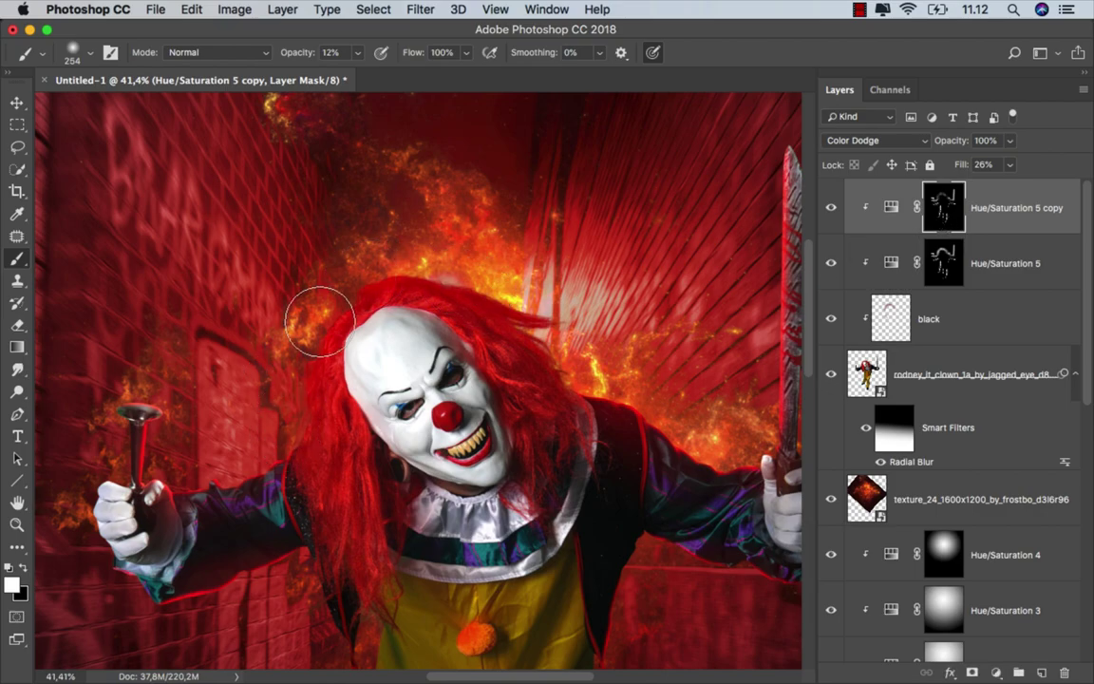
scroll(414, 289, "down", 3)
scroll(414, 289, "down", 1)
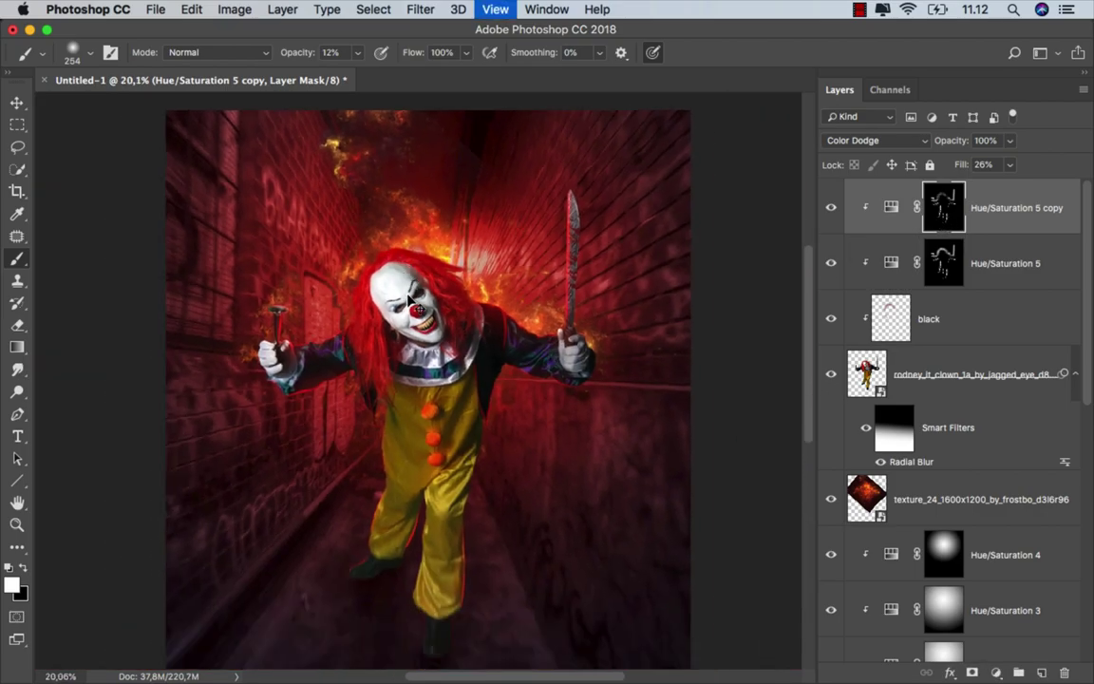
scroll(414, 289, "down", 1)
key("v")
key("super+2")
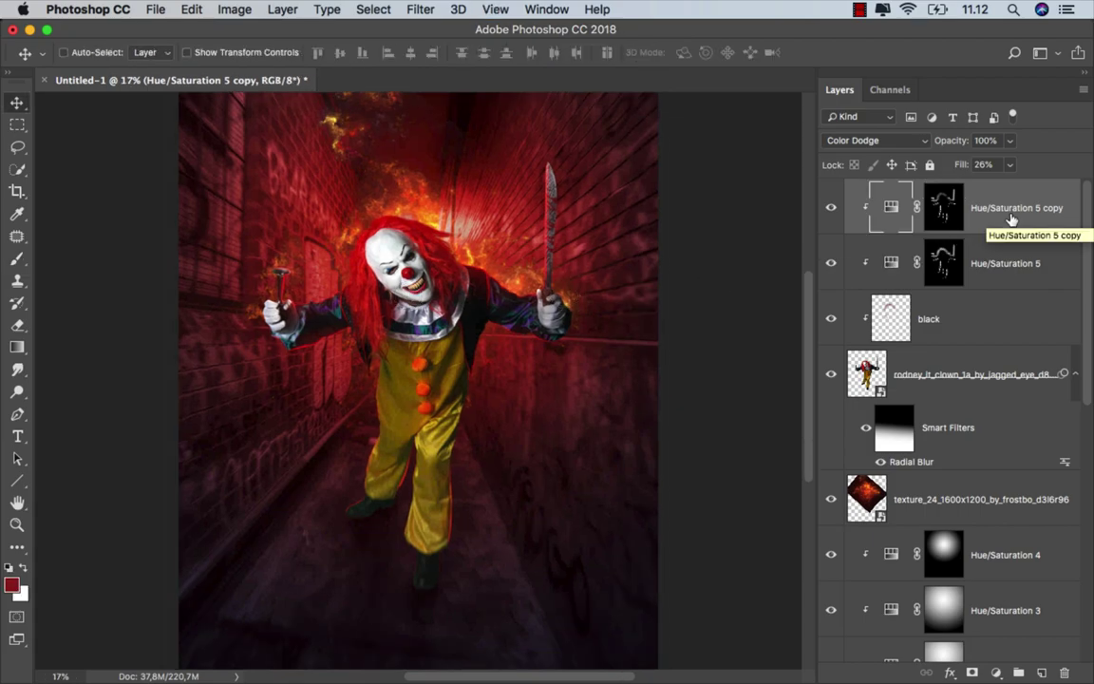
Add a new layer named brush, clipped at the top of the stack.
left_click(1042, 672)
right_click(956, 255)
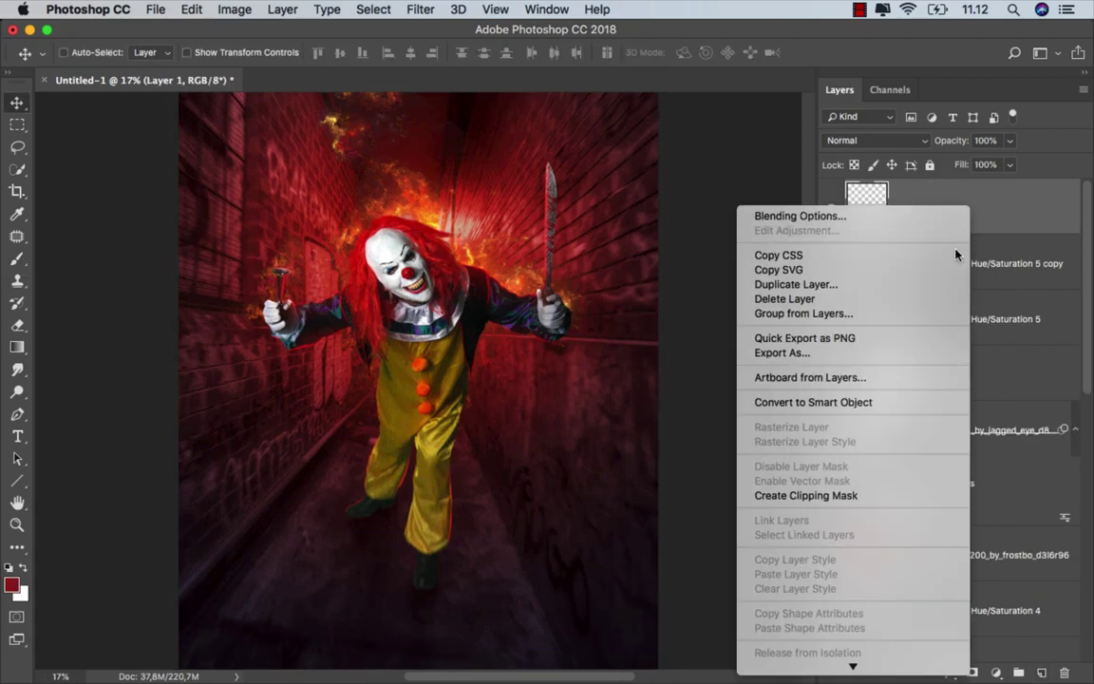
left_click(854, 494)
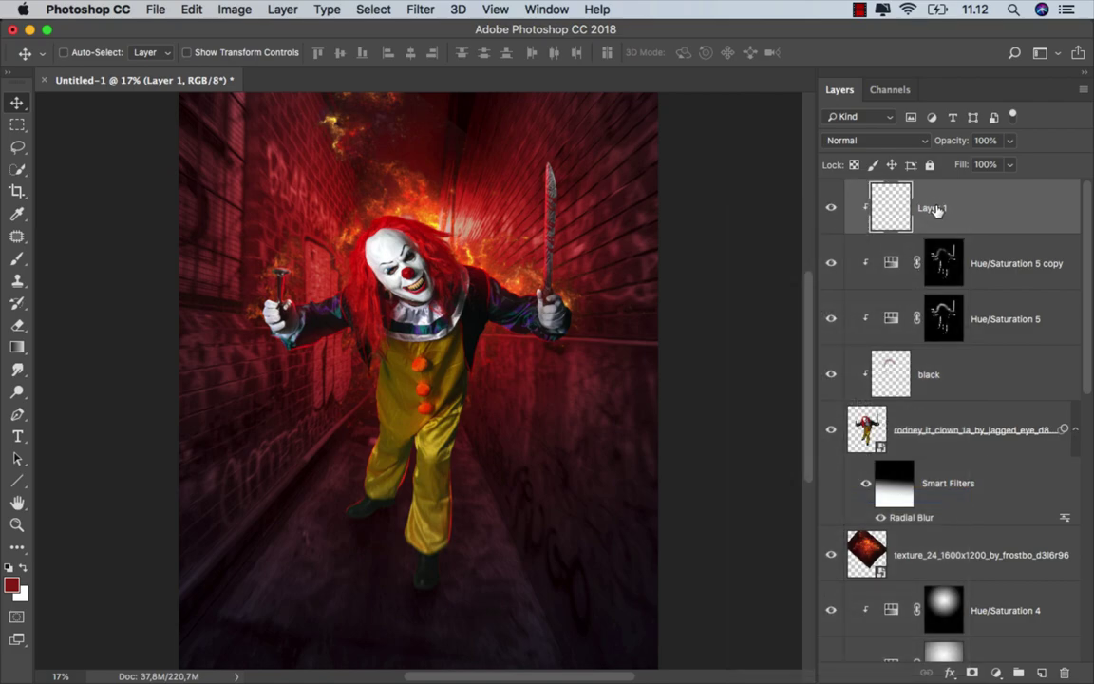
type("brush")
key("Return")
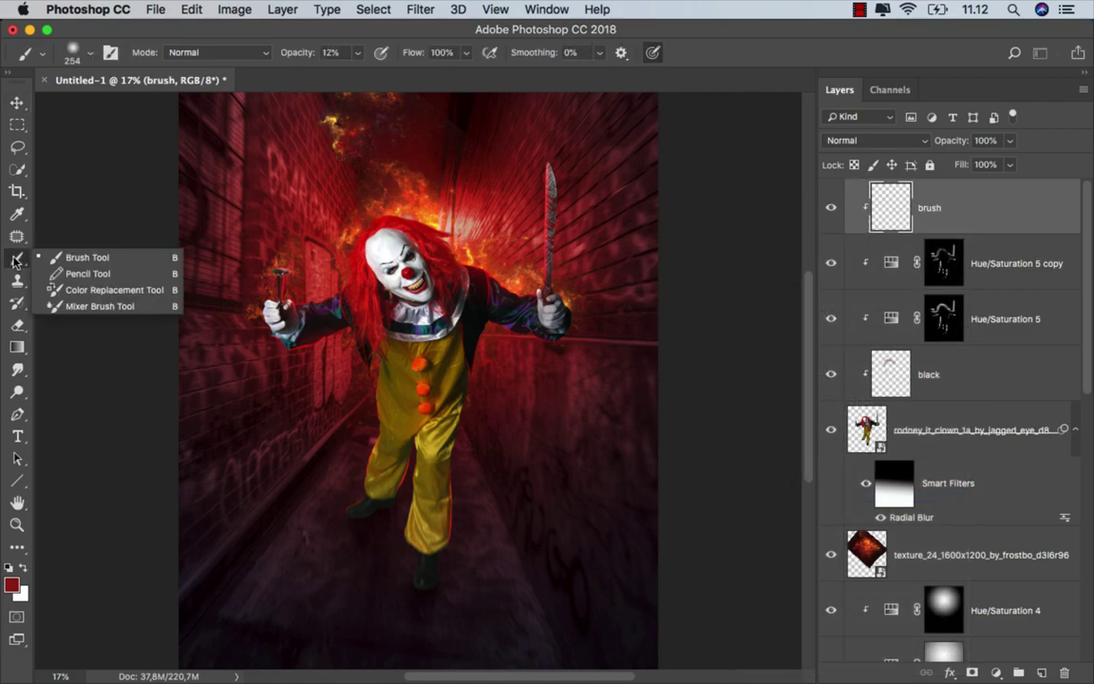
Choose the Brush tool with the 700 px preset from the Particles folder.
left_click_drag(17, 258, 58, 257)
right_click(352, 235)
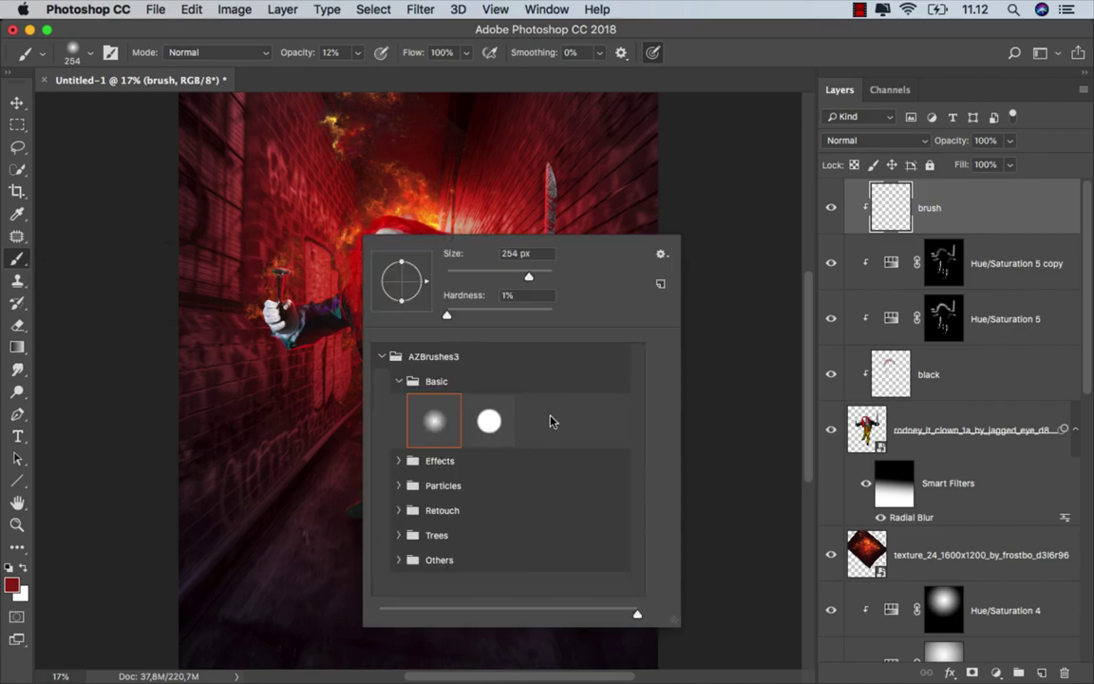
left_click(397, 485)
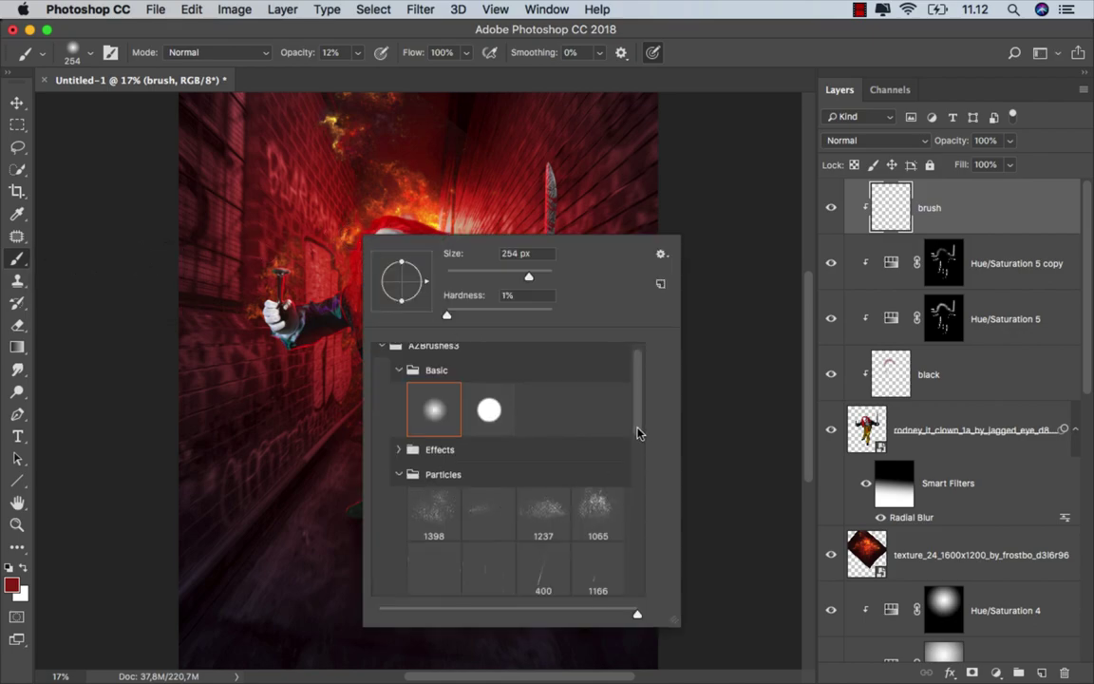
left_click_drag(637, 432, 635, 528)
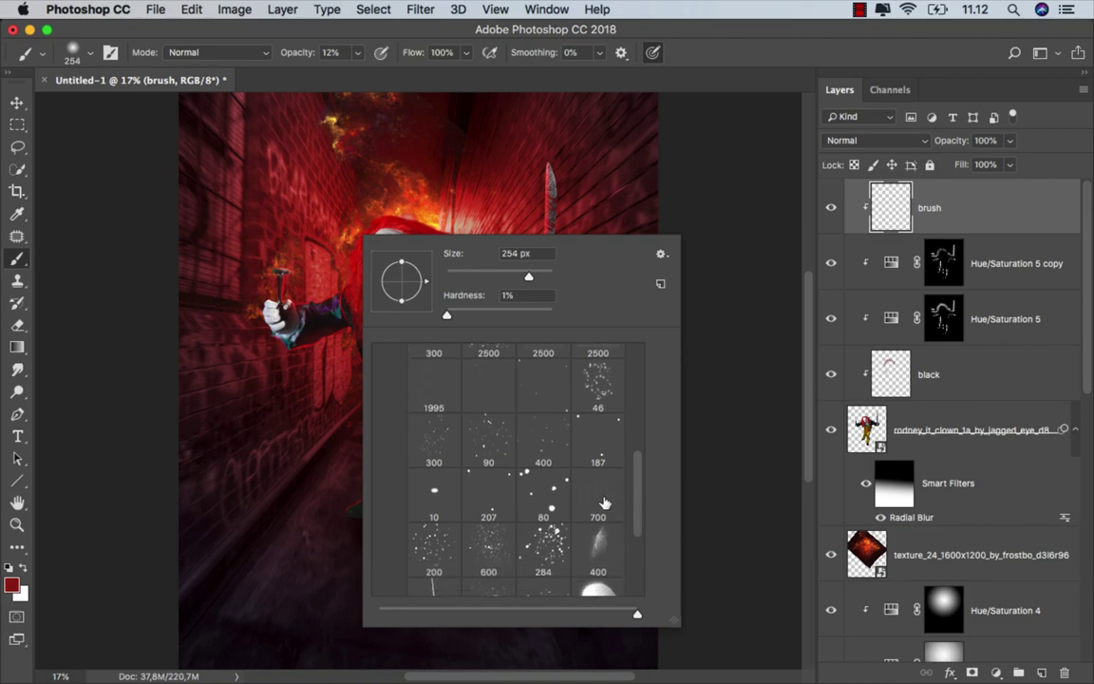
left_click(603, 503)
left_click(698, 57)
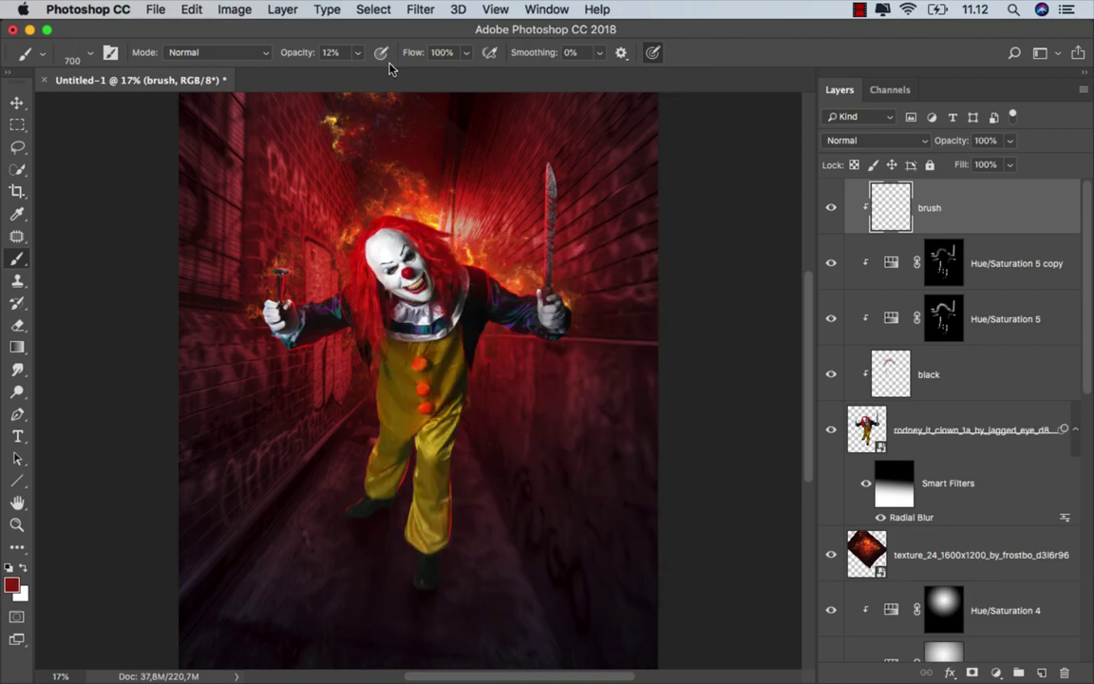
left_click(357, 54)
Resize the particle brush down to 329 px.
scroll(490, 246, "up", 3)
scroll(494, 249, "up", 3)
scroll(494, 249, "up", 3)
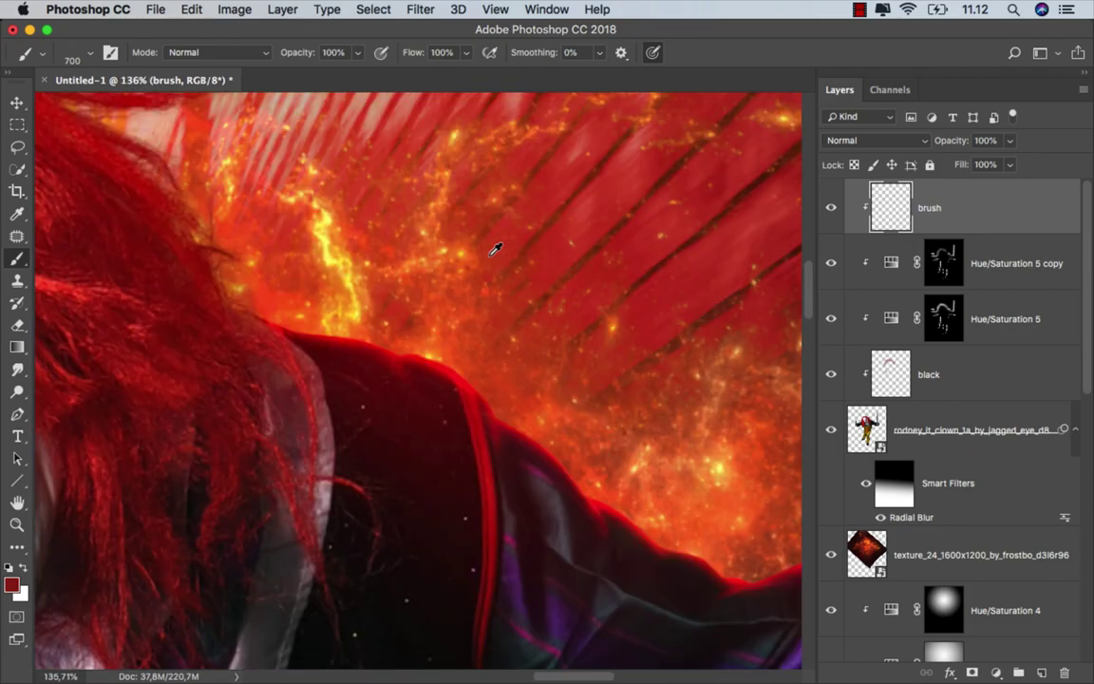
scroll(484, 275, "down", 1)
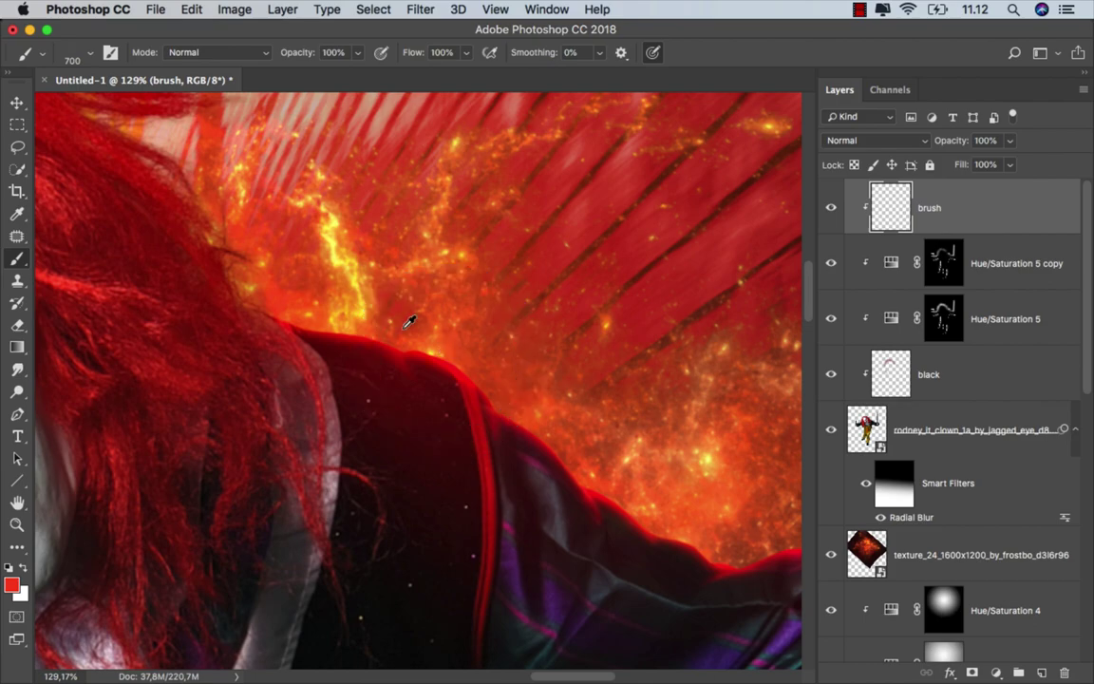
scroll(411, 317, "down", 2)
left_click_drag(430, 350, 286, 342)
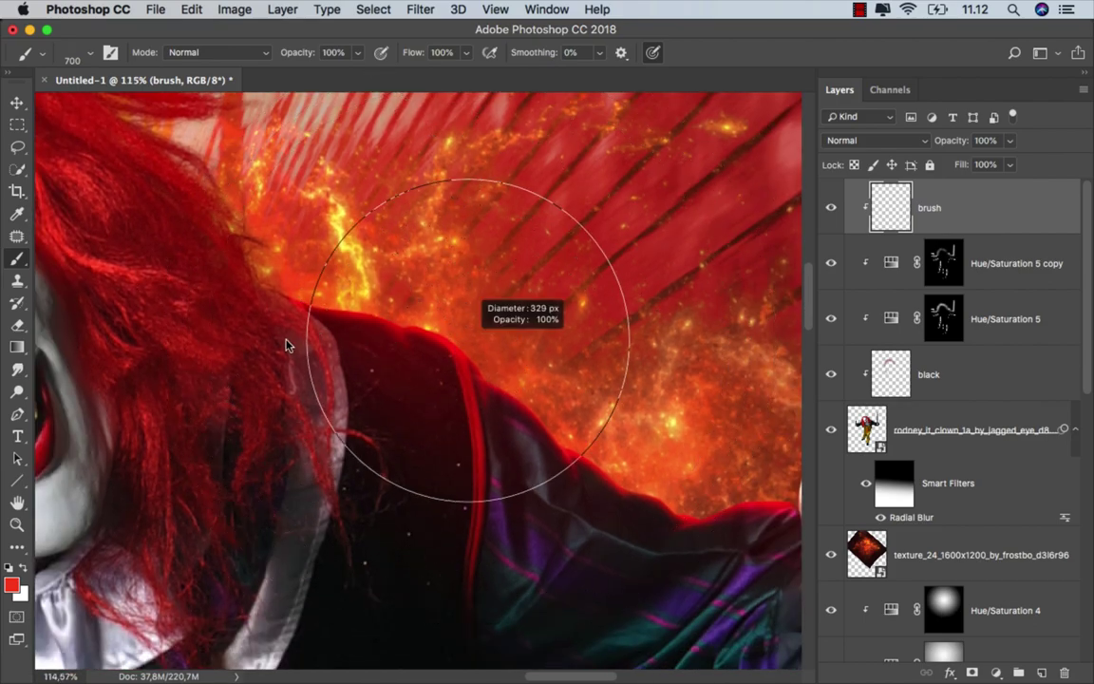
Zoom and pan to bring the clown's gloved hand into view, then undo the last action.
scroll(410, 342, "down", 1)
scroll(404, 313, "down", 1)
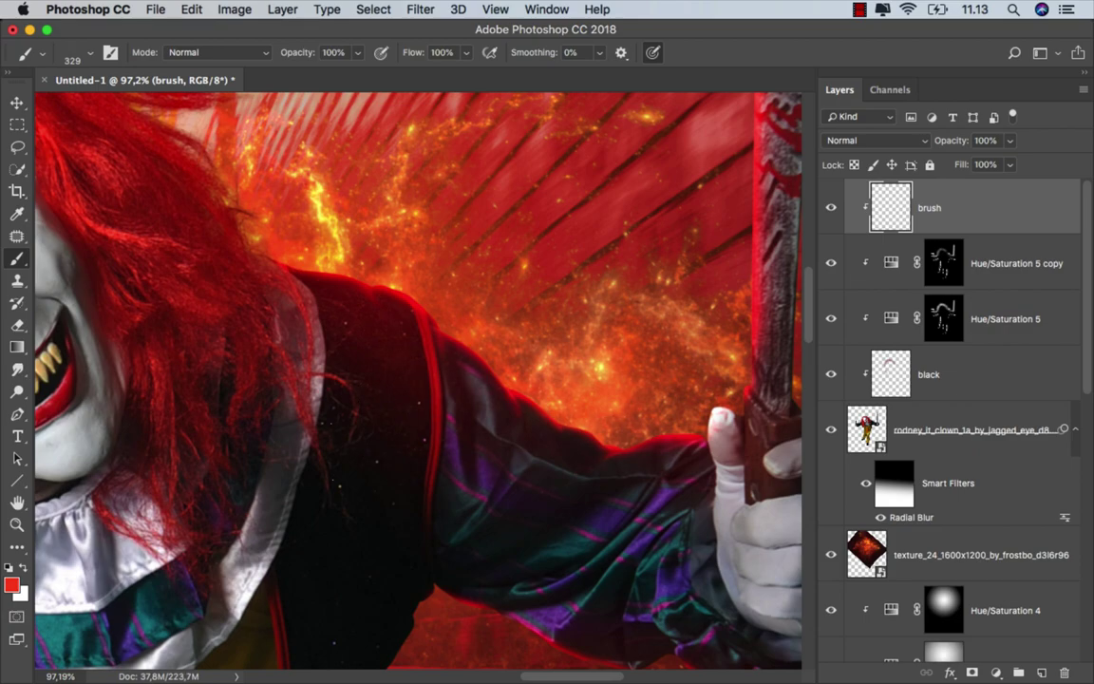
scroll(405, 276, "down", 1)
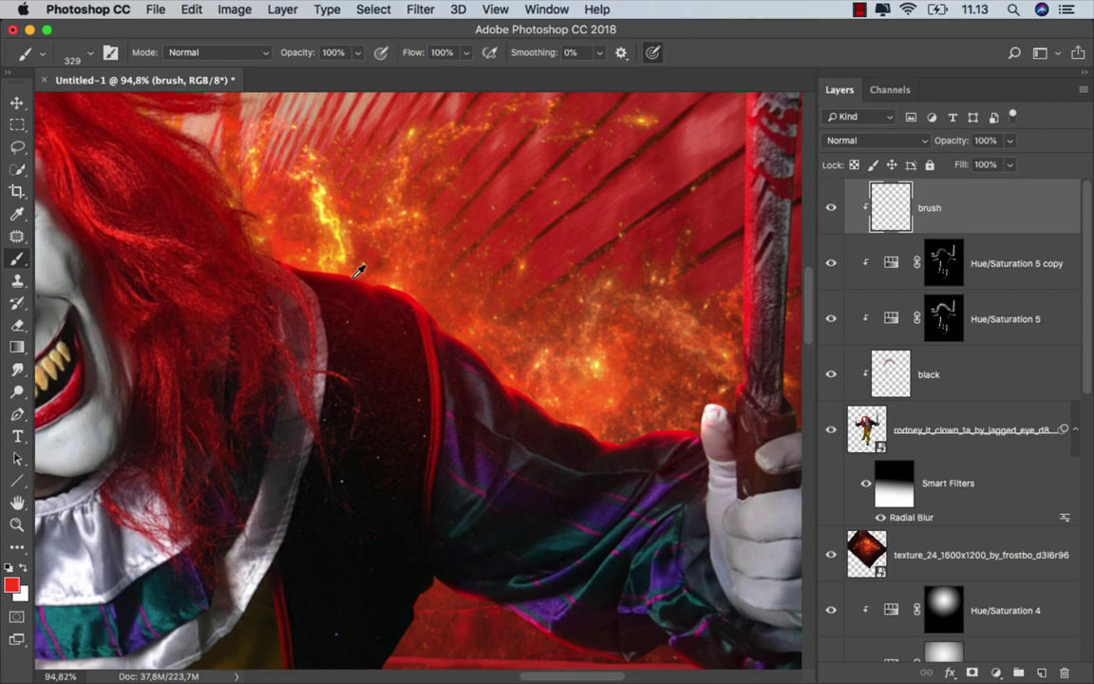
scroll(359, 271, "up", 1)
scroll(441, 282, "down", 3)
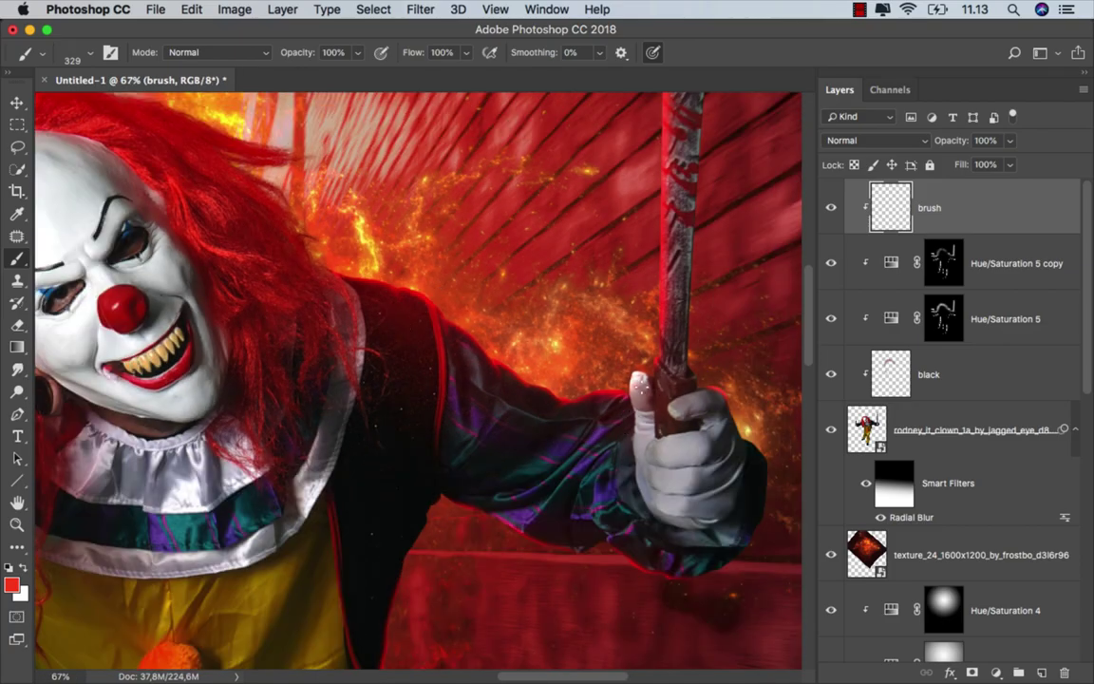
scroll(359, 314, "up", 1)
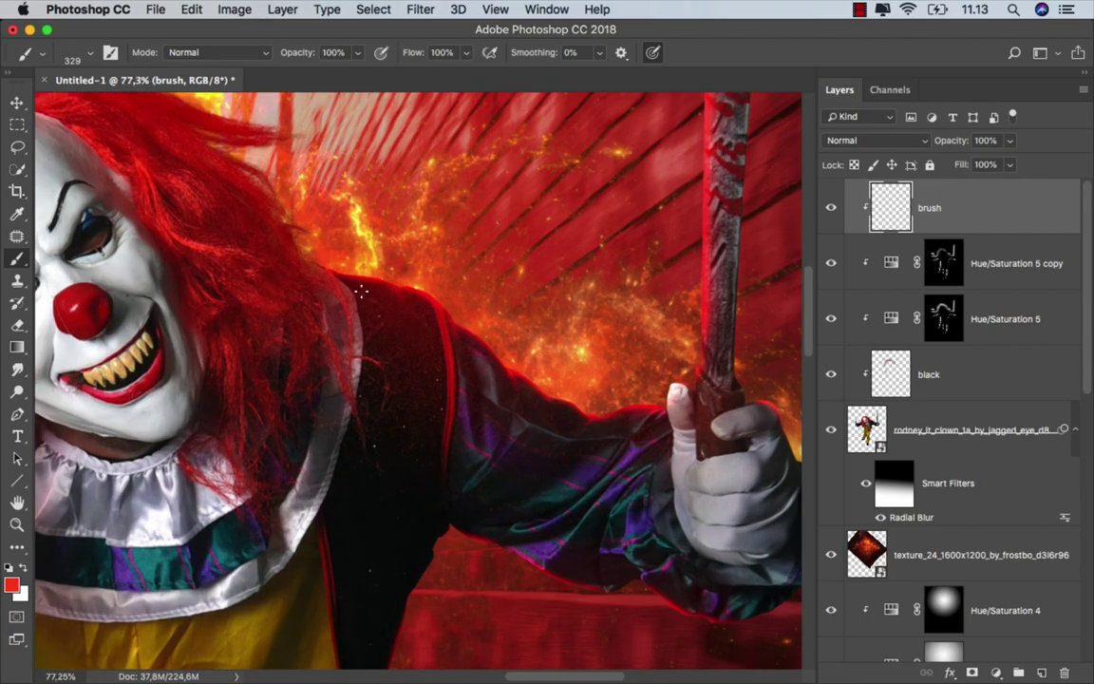
left_click_drag(211, 340, 439, 298)
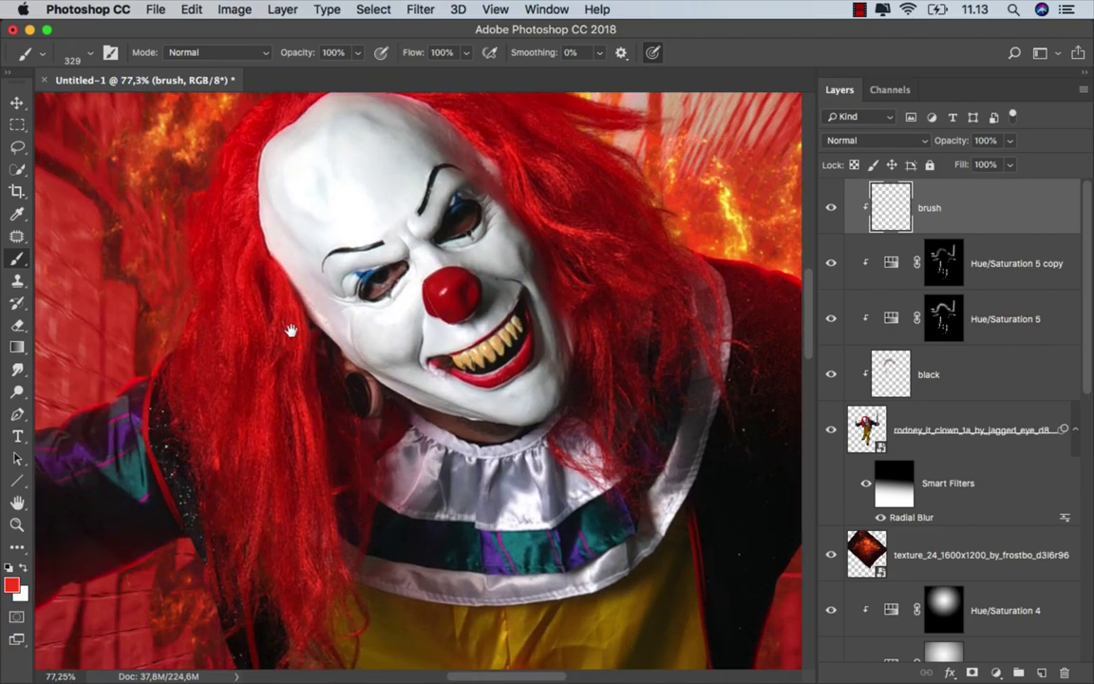
scroll(472, 302, "up", 1)
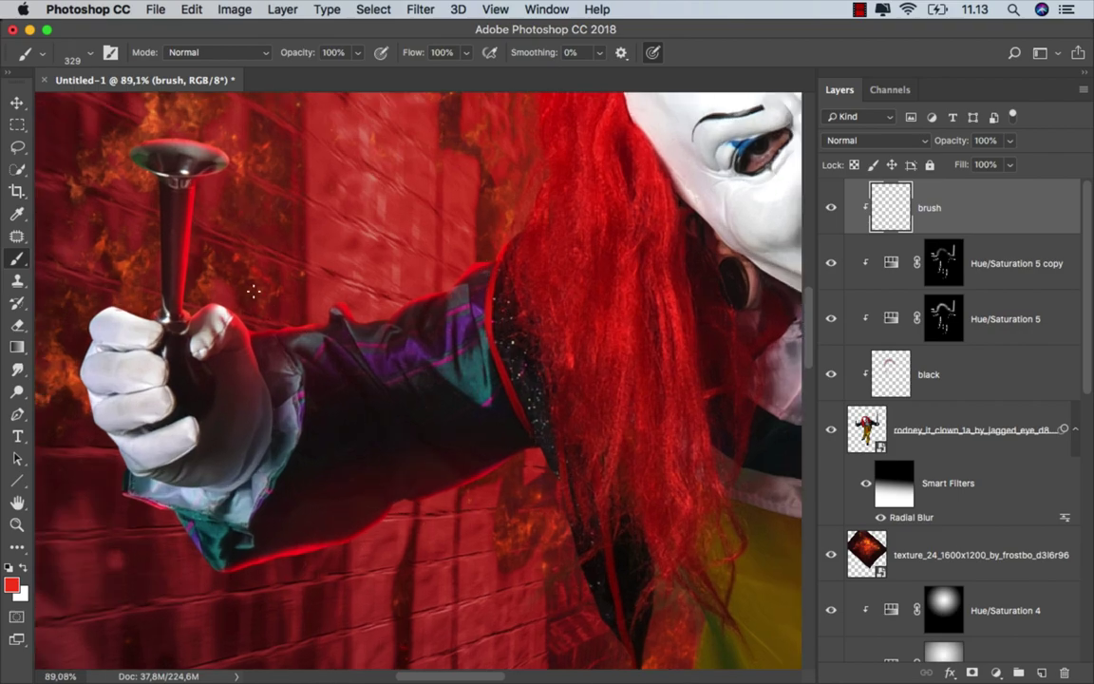
key("super+z")
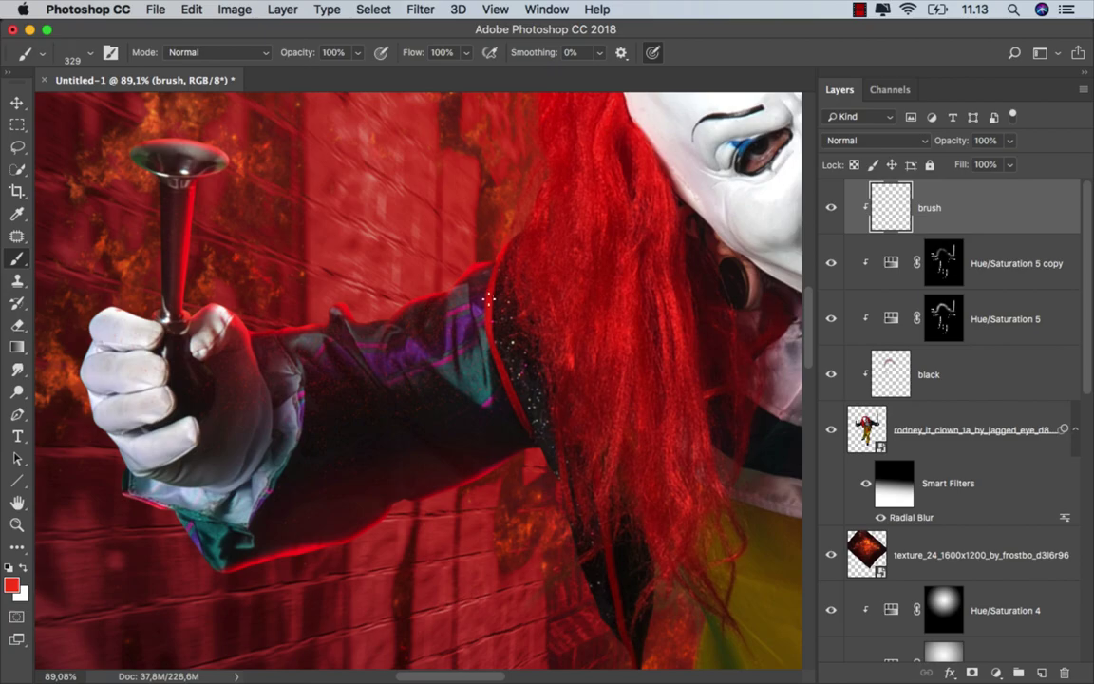
Fit the image in the window and drag the toppng dust PNG from Finder onto the canvas.
scroll(488, 300, "up", 1)
scroll(488, 300, "up", 1)
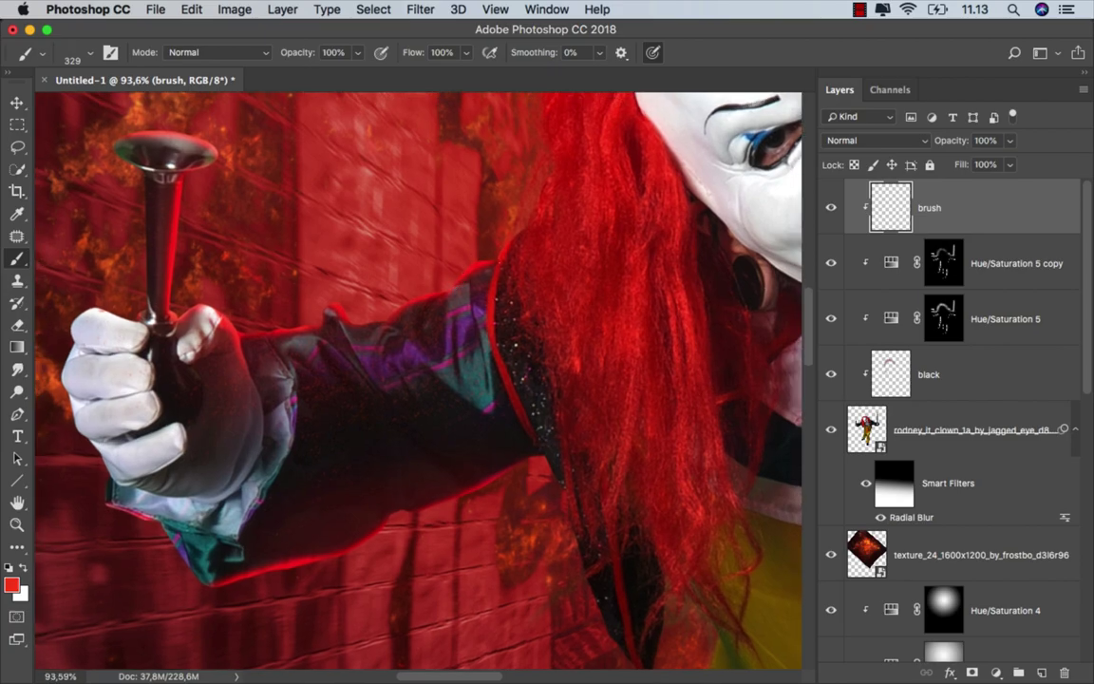
scroll(332, 267, "down", 2)
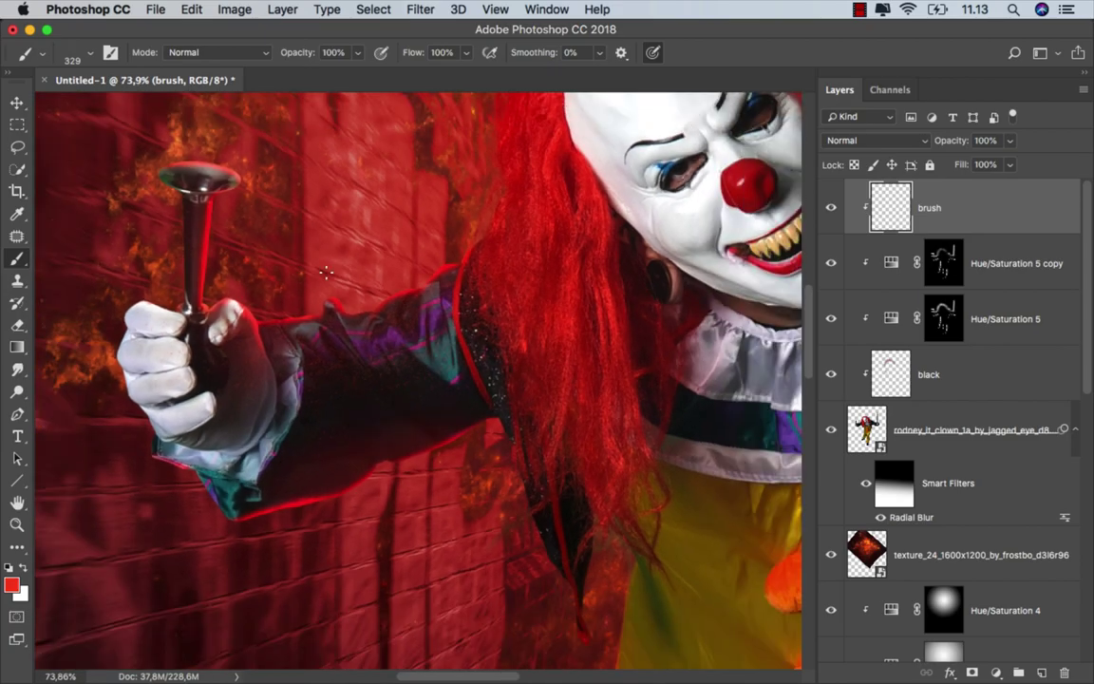
key("ctrl+0")
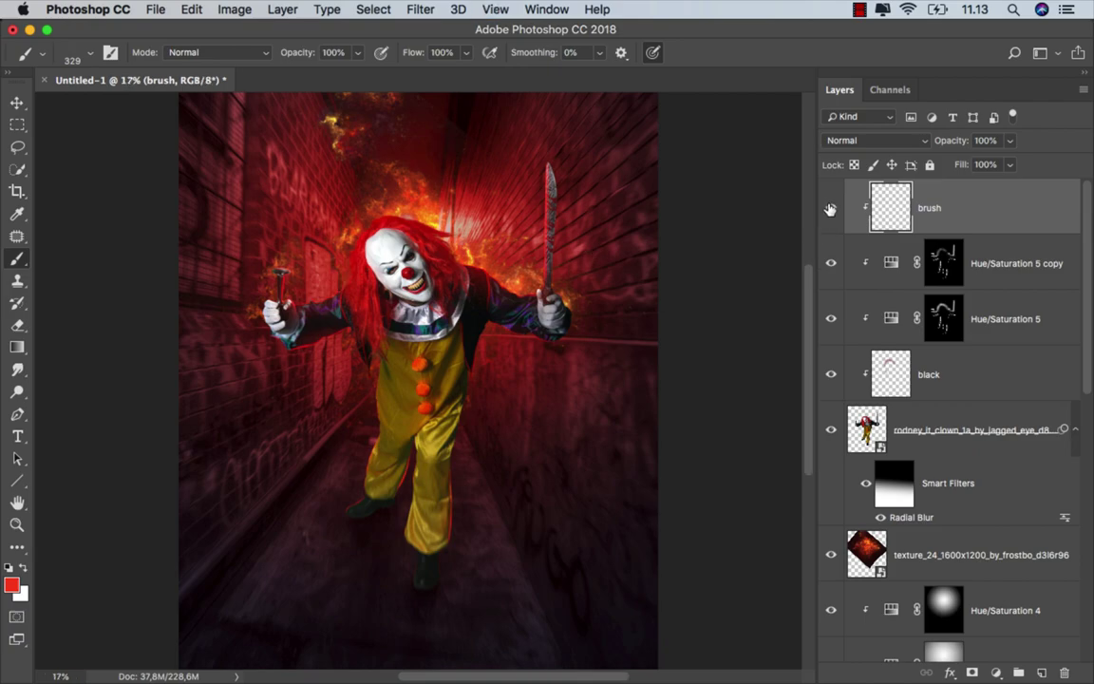
key("v")
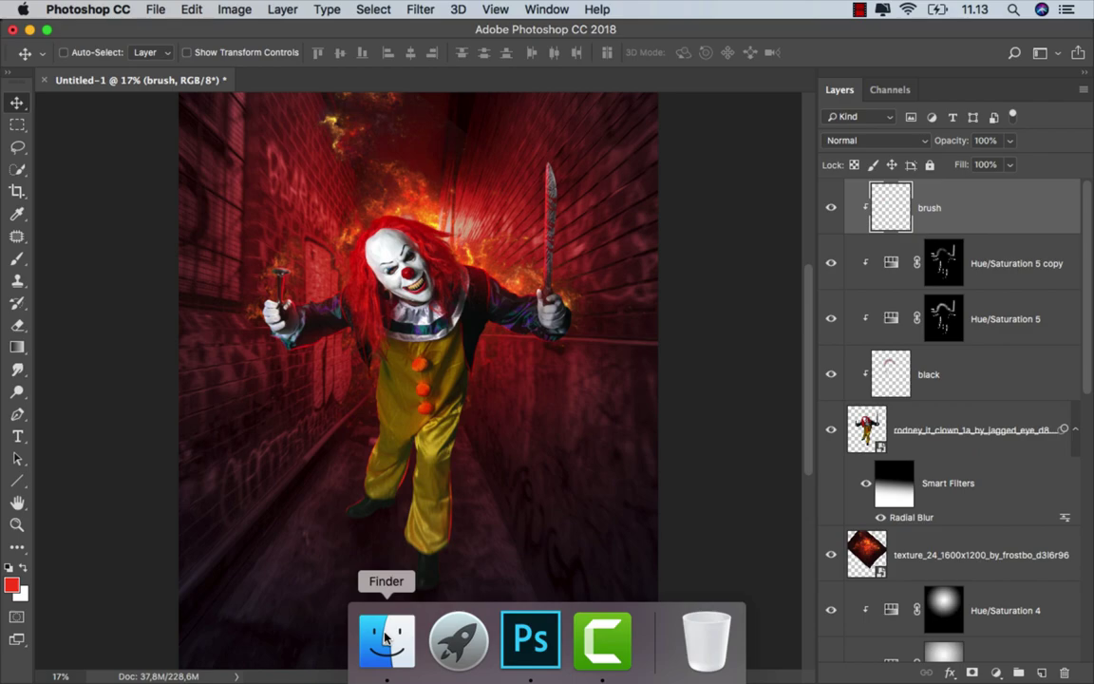
left_click(386, 640)
left_click_drag(614, 116, 487, 545)
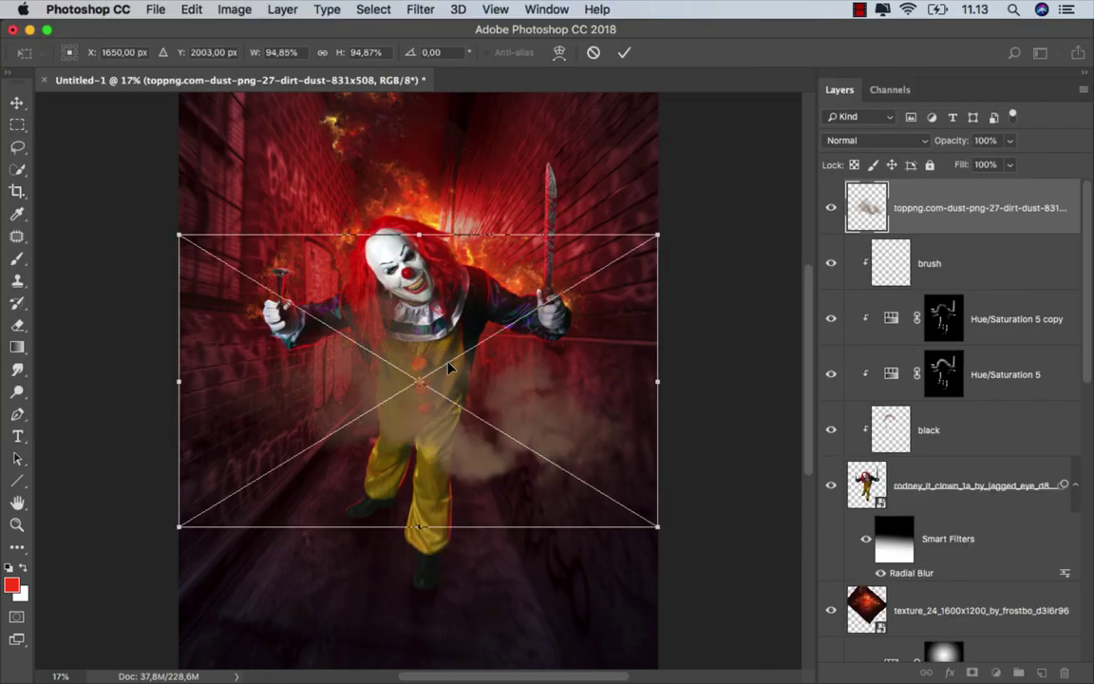
Scale the dust image up and place it across the alley floor.
scroll(450, 369, "down", 2)
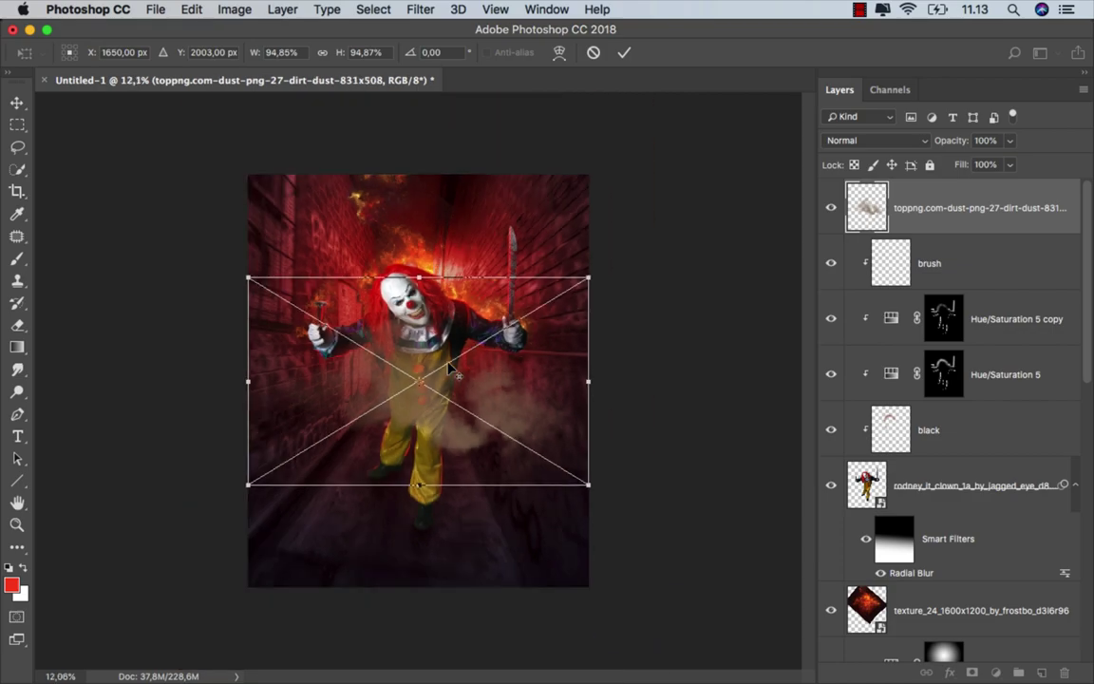
left_click_drag(589, 488, 645, 541)
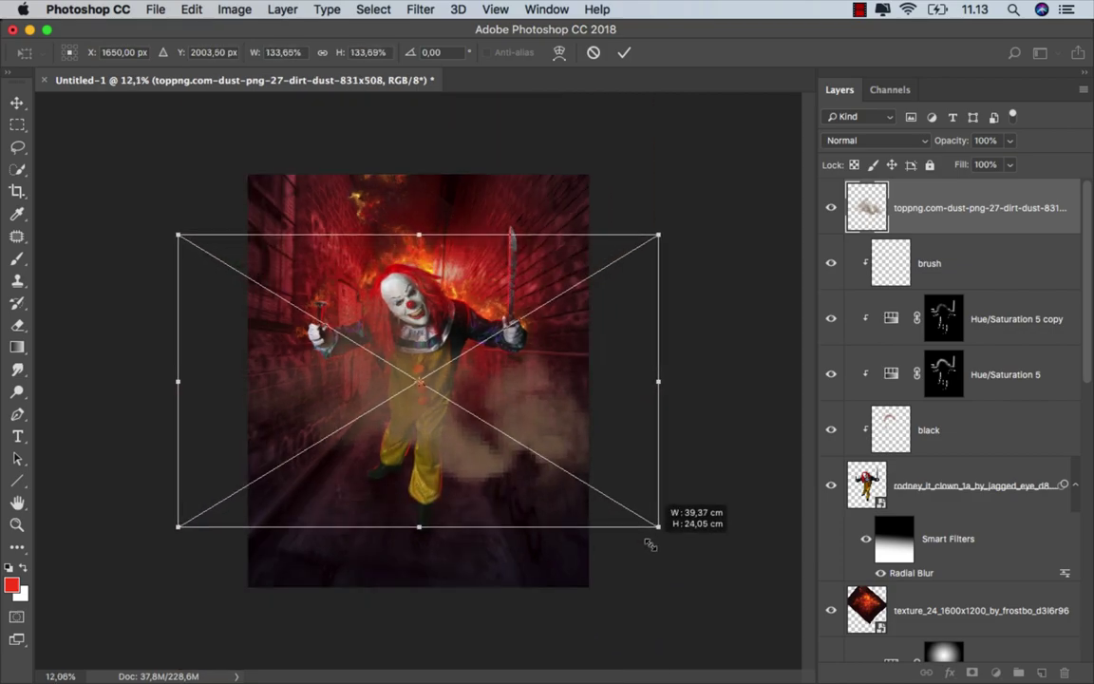
left_click_drag(649, 544, 648, 543)
mouse_move(442, 326)
left_mouse_down()
mouse_move(439, 479)
mouse_move(437, 470)
left_mouse_up()
scroll(427, 389, "down", 3, "alt")
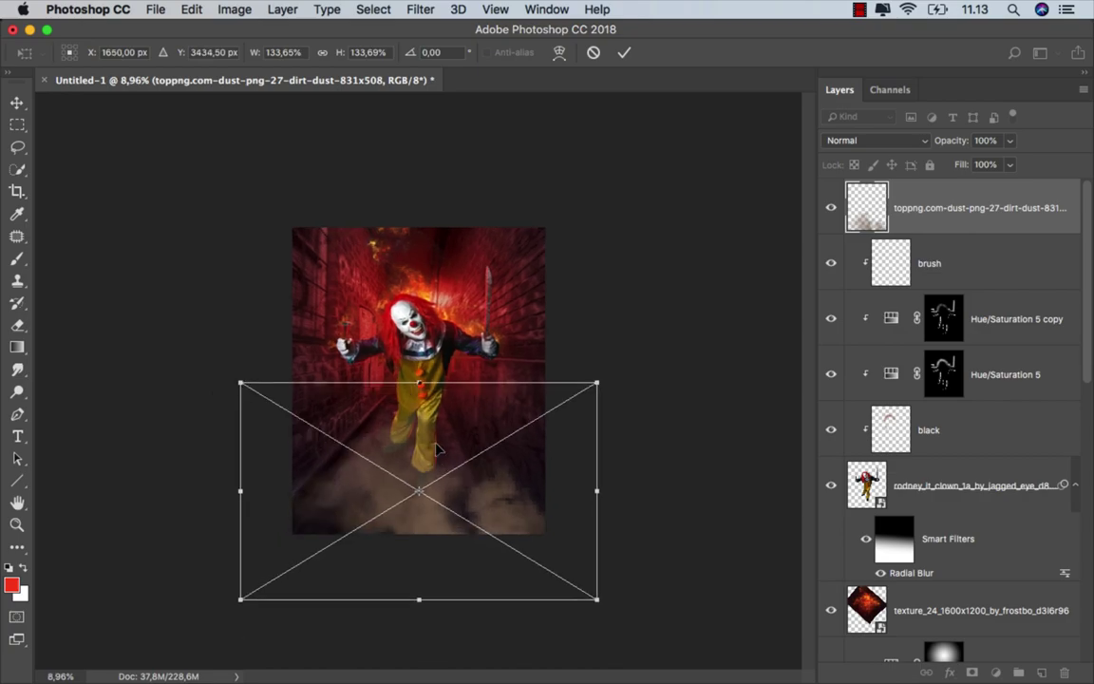
left_click_drag(599, 379, 613, 378)
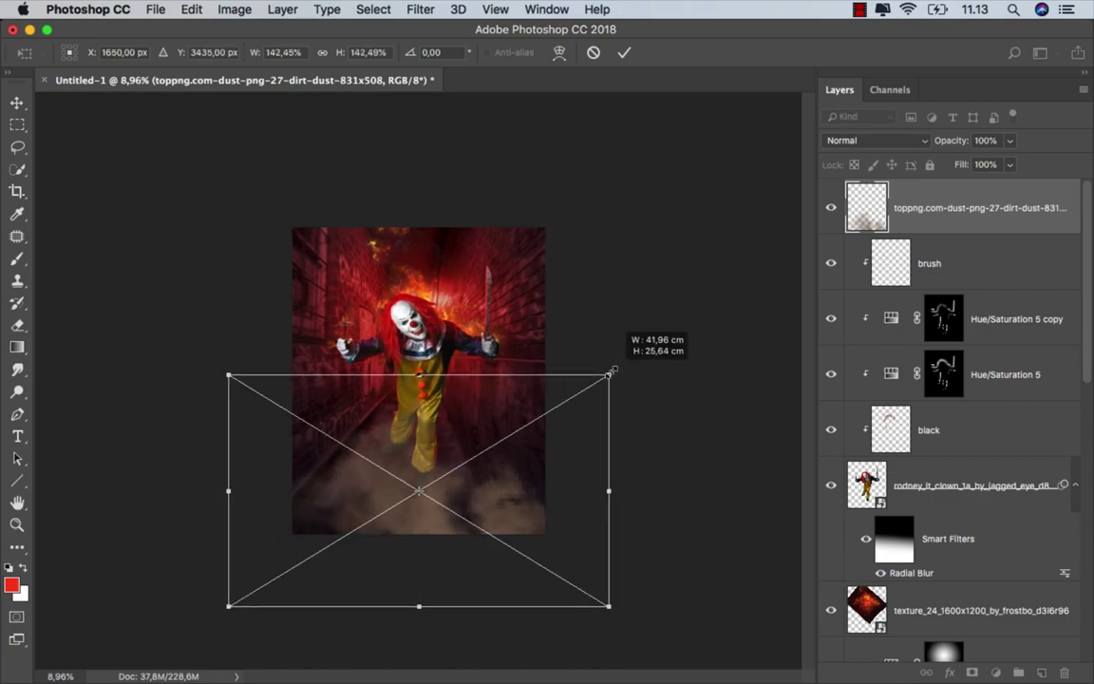
key("Return")
Lower the dust layer's fill to 40% and toggle its visibility to compare.
scroll(427, 399, "up", 3, "alt")
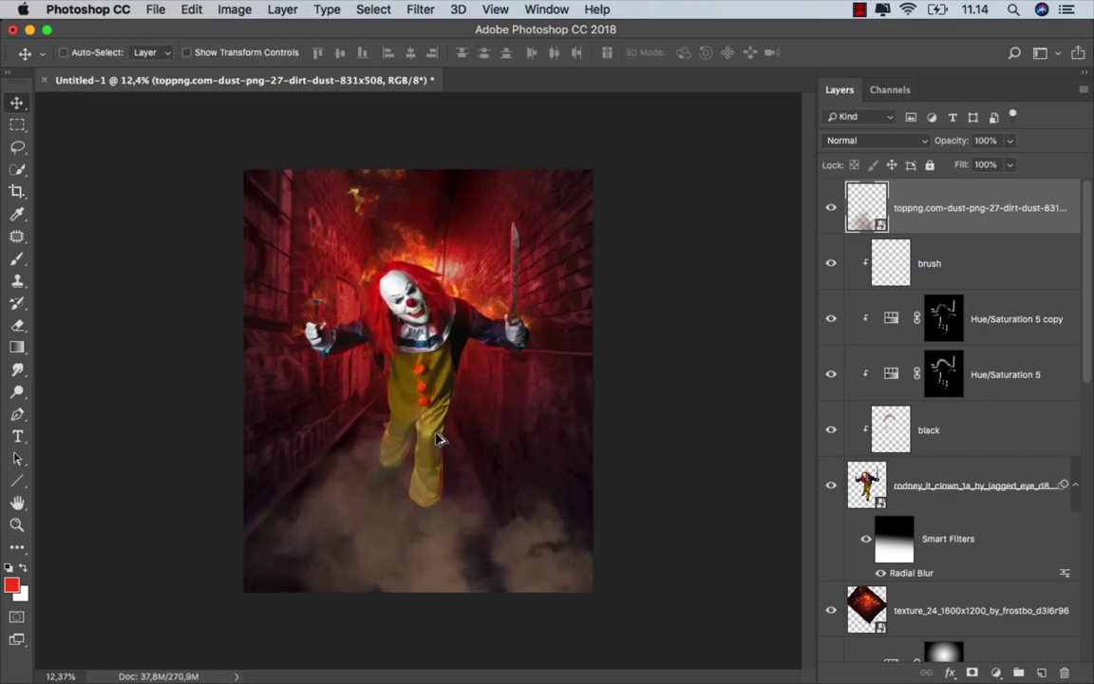
scroll(435, 432, "up", 1, "alt")
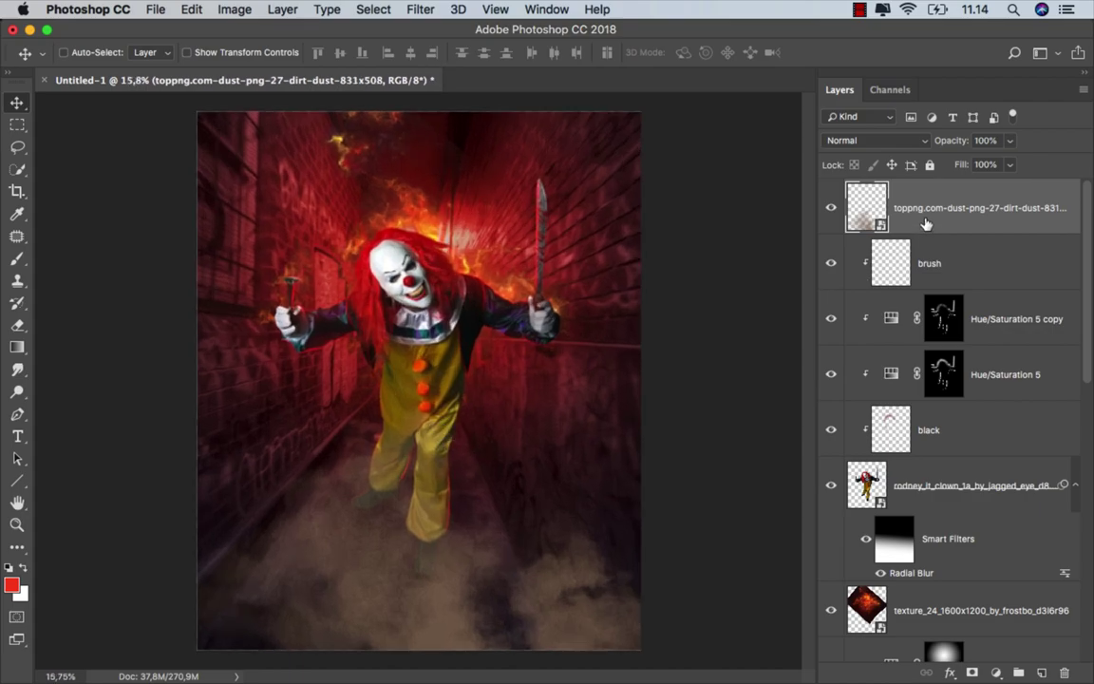
left_click(1010, 166)
left_click_drag(1009, 184, 963, 187)
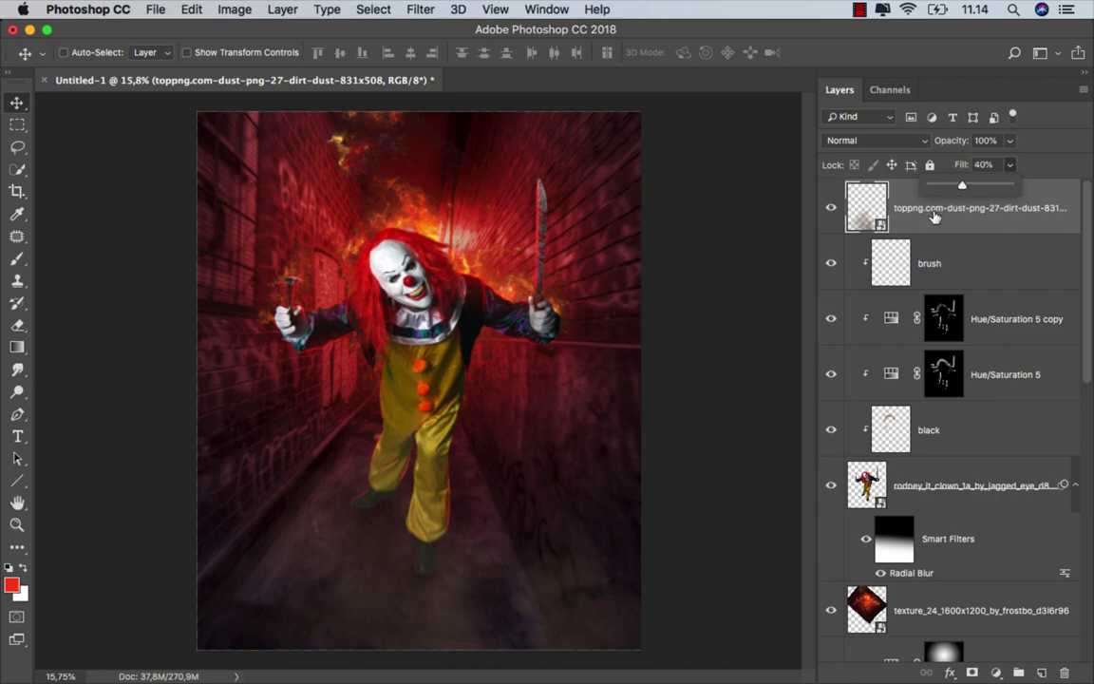
left_click(832, 203)
double_click(832, 209)
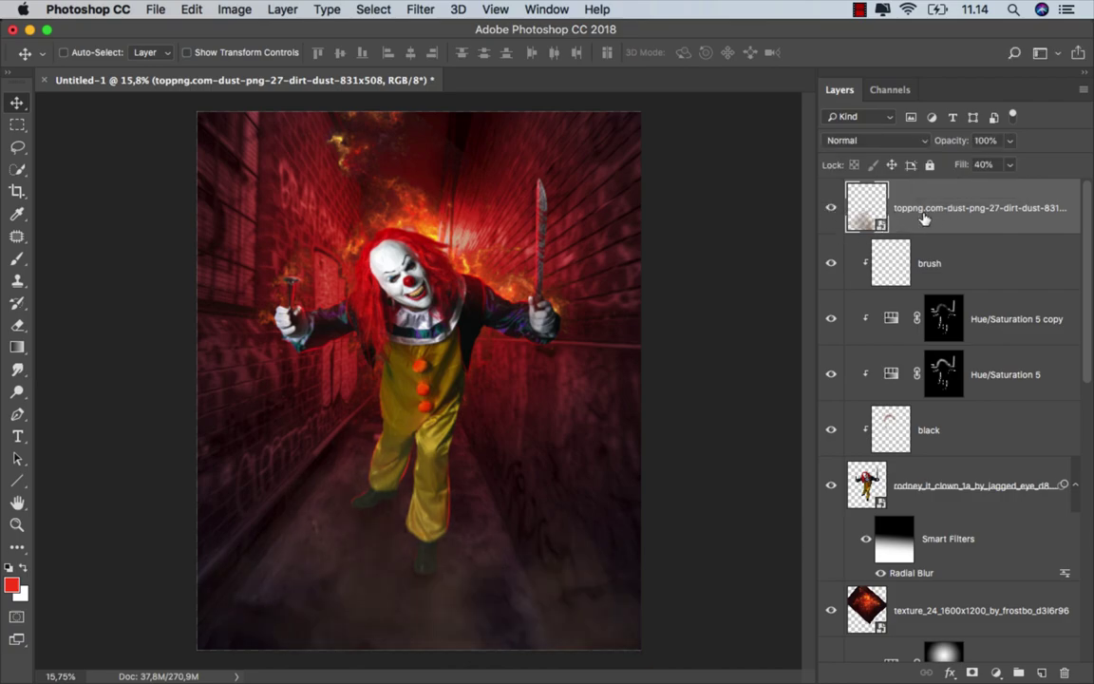
Add a dark red Color Fill layer blended in Vivid Light mode.
left_click(996, 672)
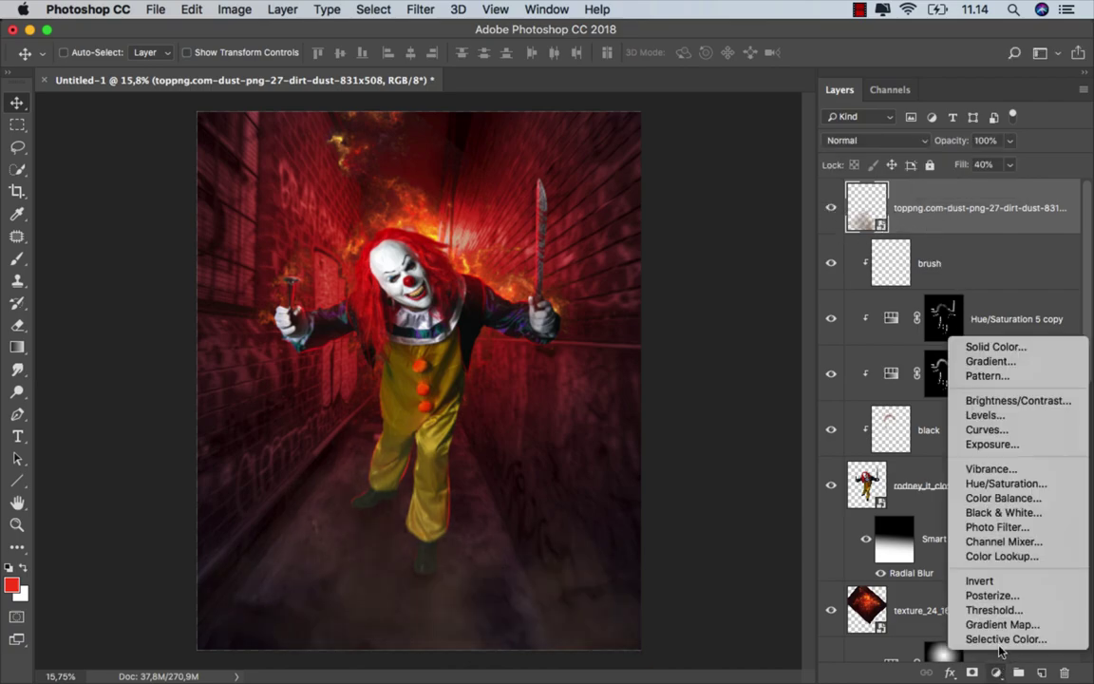
left_click(1021, 348)
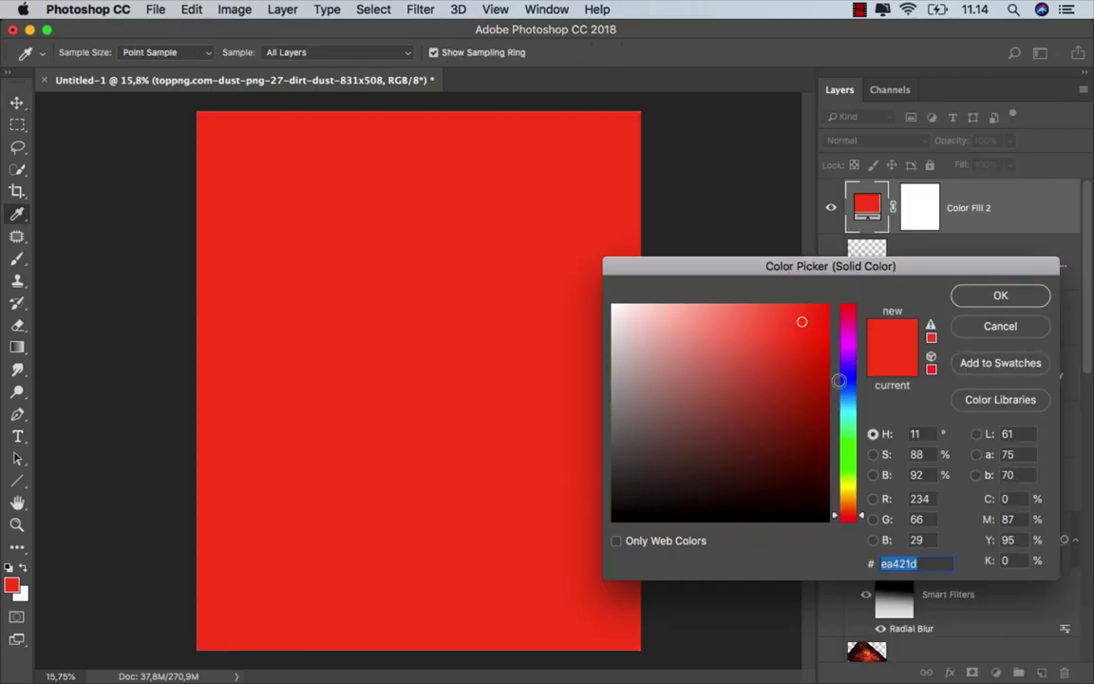
left_click(732, 409)
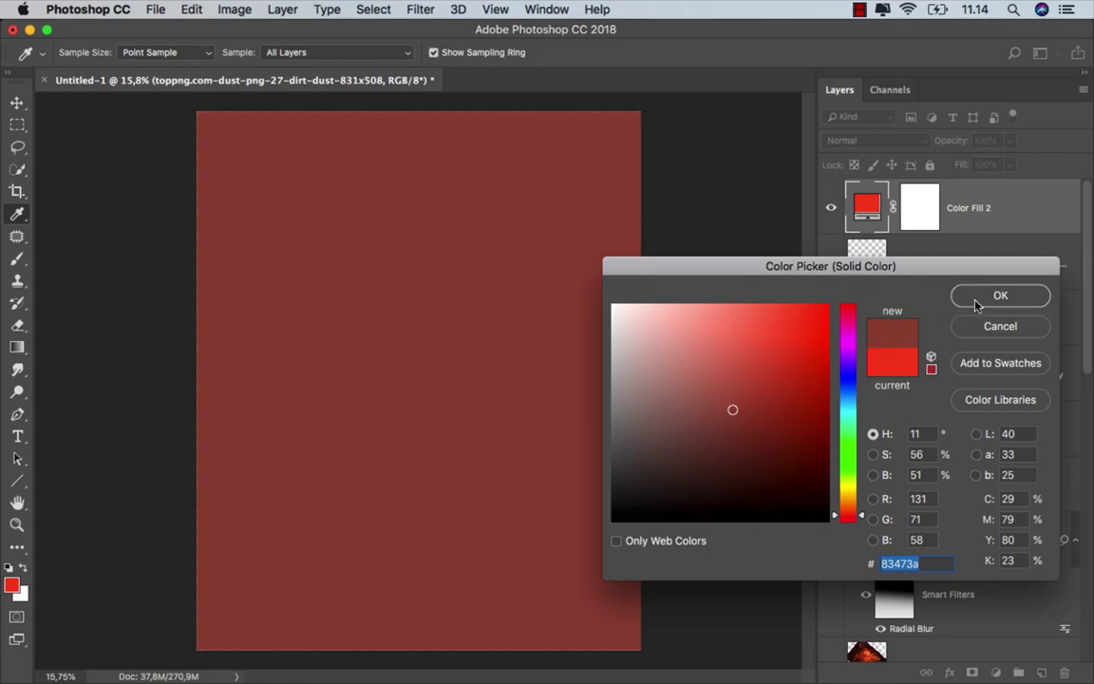
left_click(999, 296)
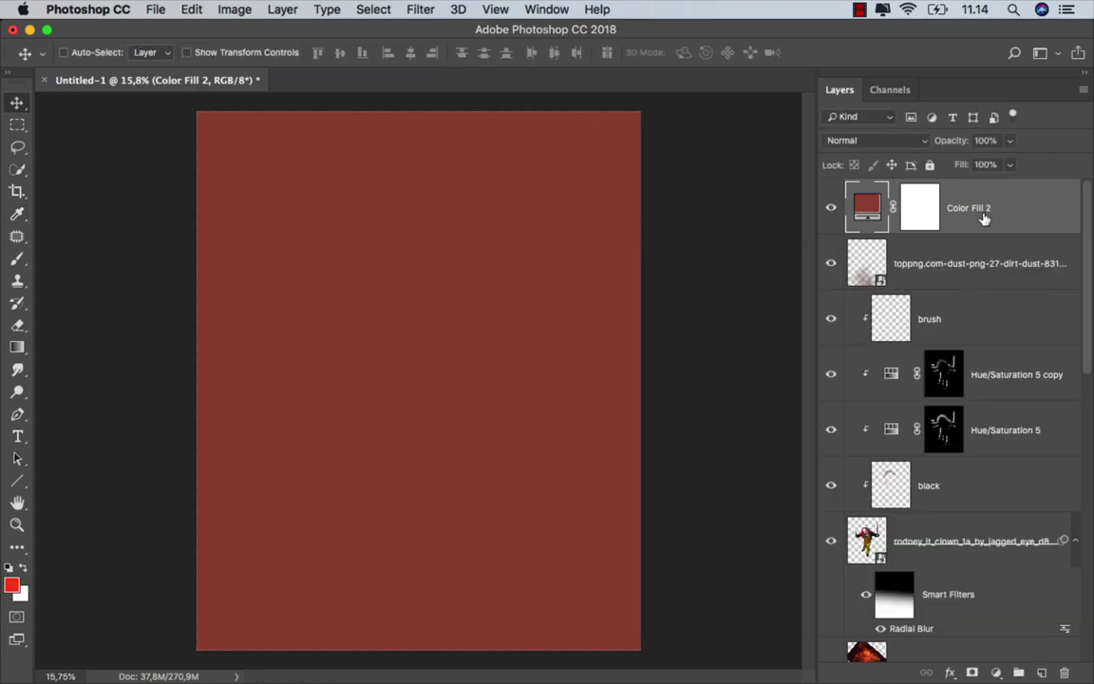
left_click(859, 140)
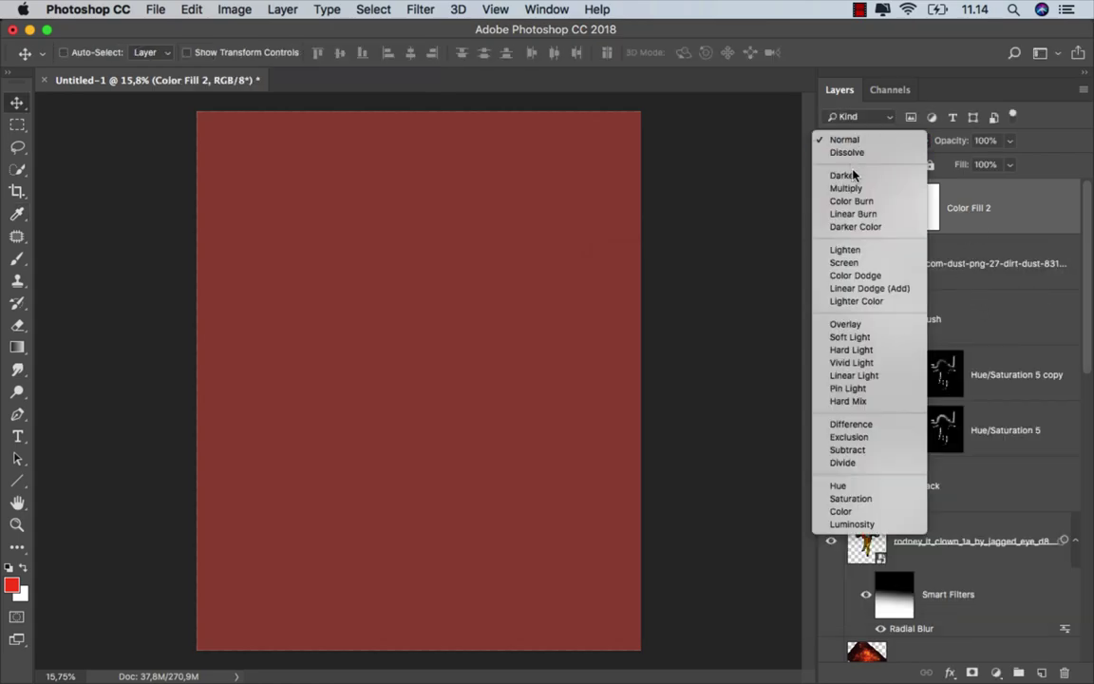
left_click(867, 364)
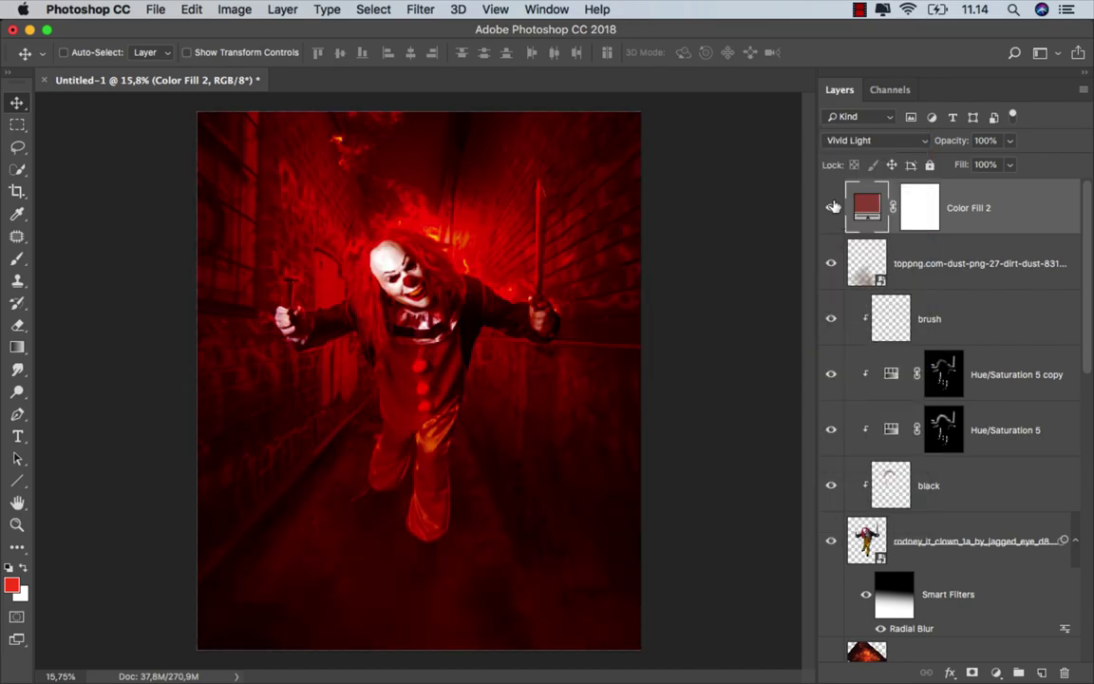
Change the Color Fill colour to a slightly brightened yellow-green.
double_click(866, 207)
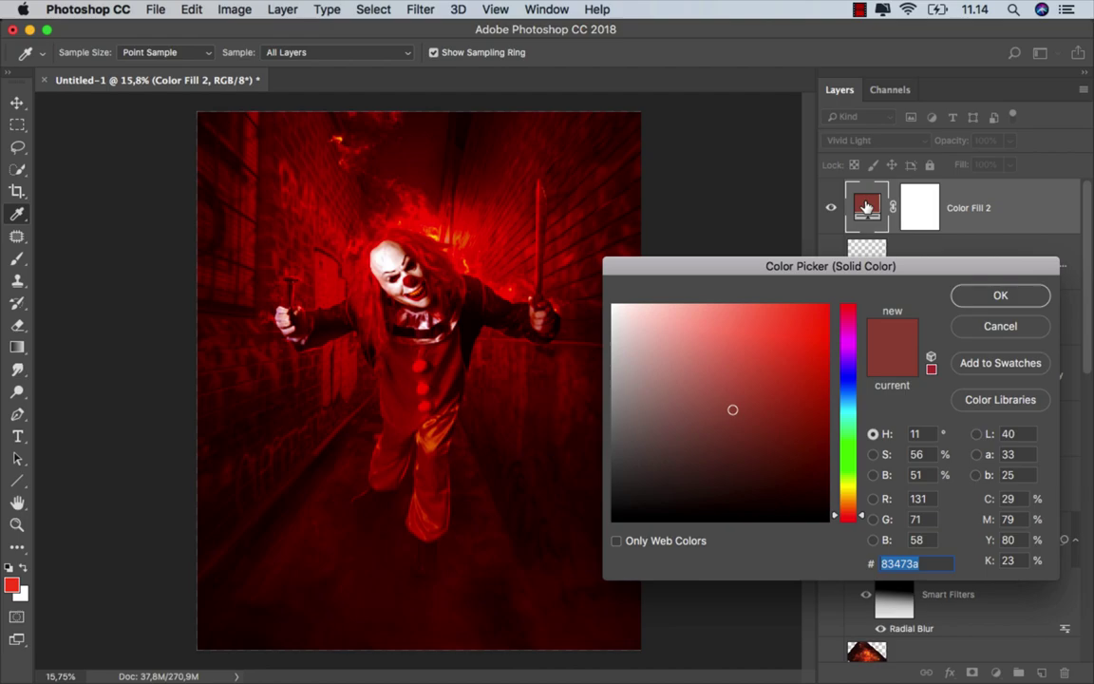
left_click(827, 411)
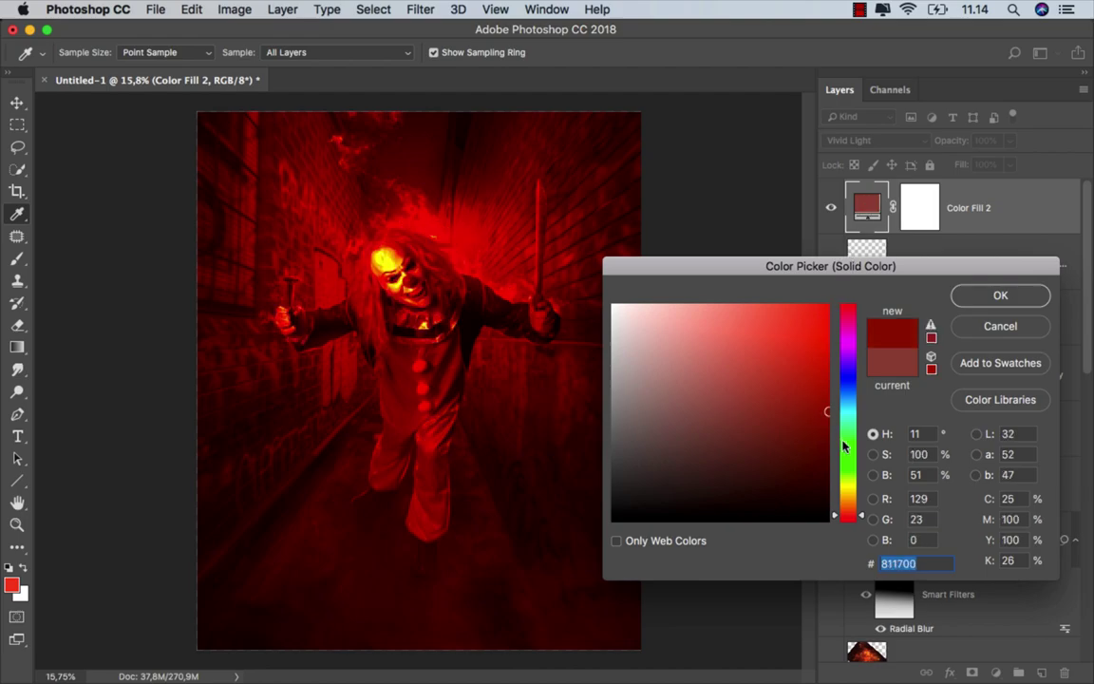
left_click_drag(851, 490, 854, 485)
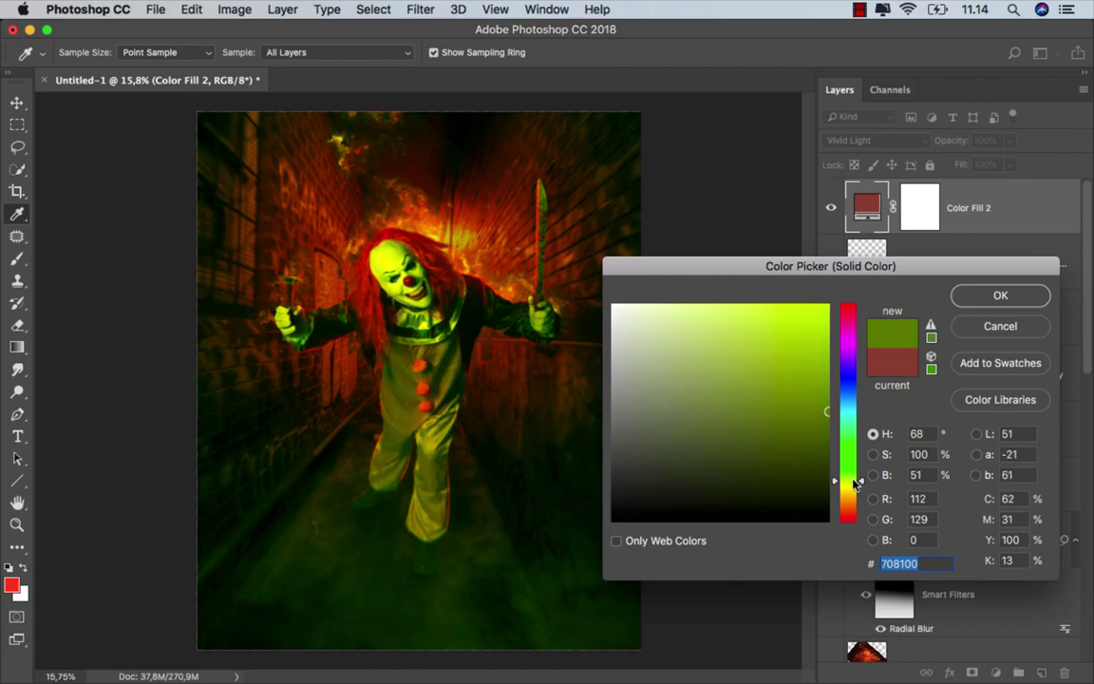
left_click_drag(827, 408, 844, 401)
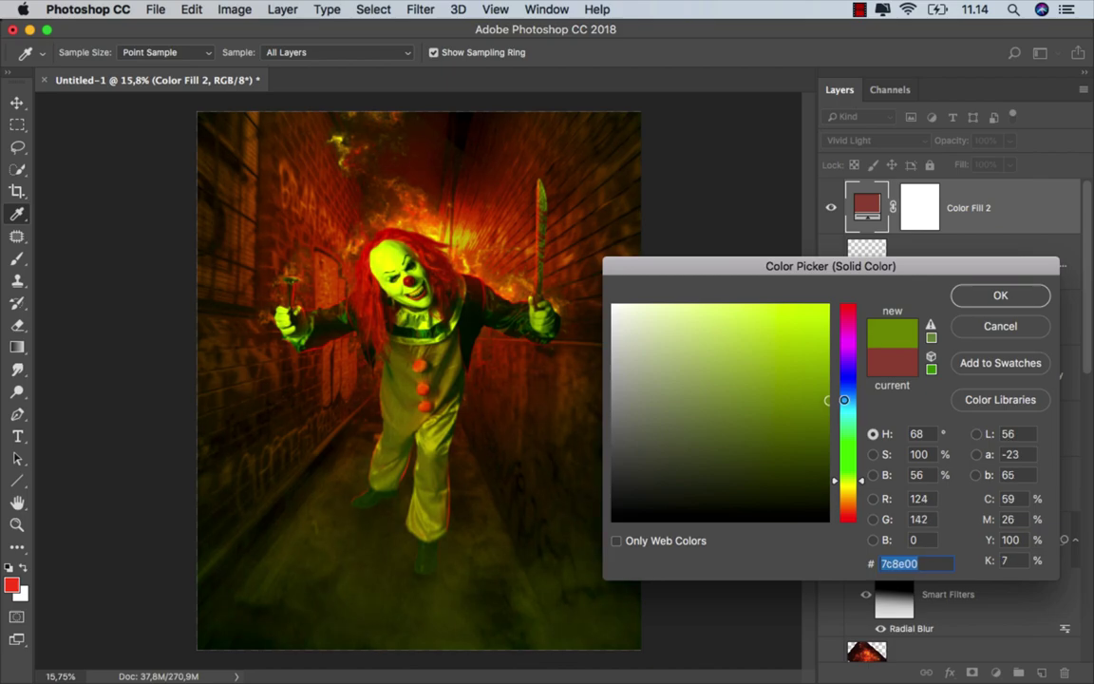
left_click(993, 295)
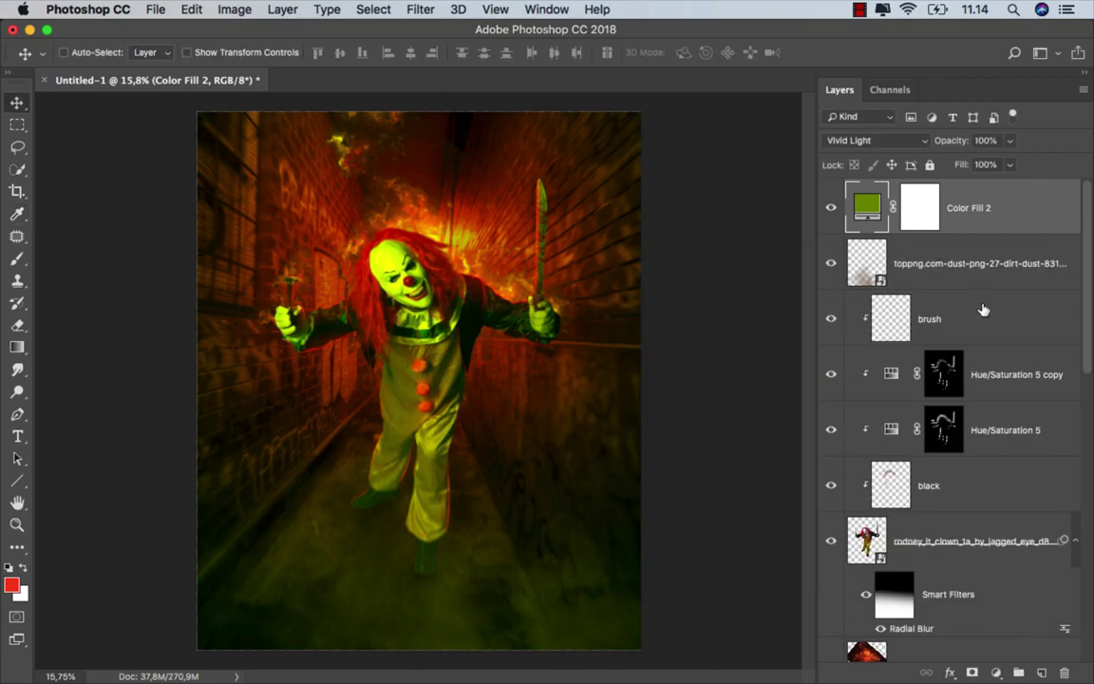
Lower the Color Fill layer's fill to 39% and toggle it to compare.
left_click(1010, 165)
left_click_drag(1006, 184, 962, 188)
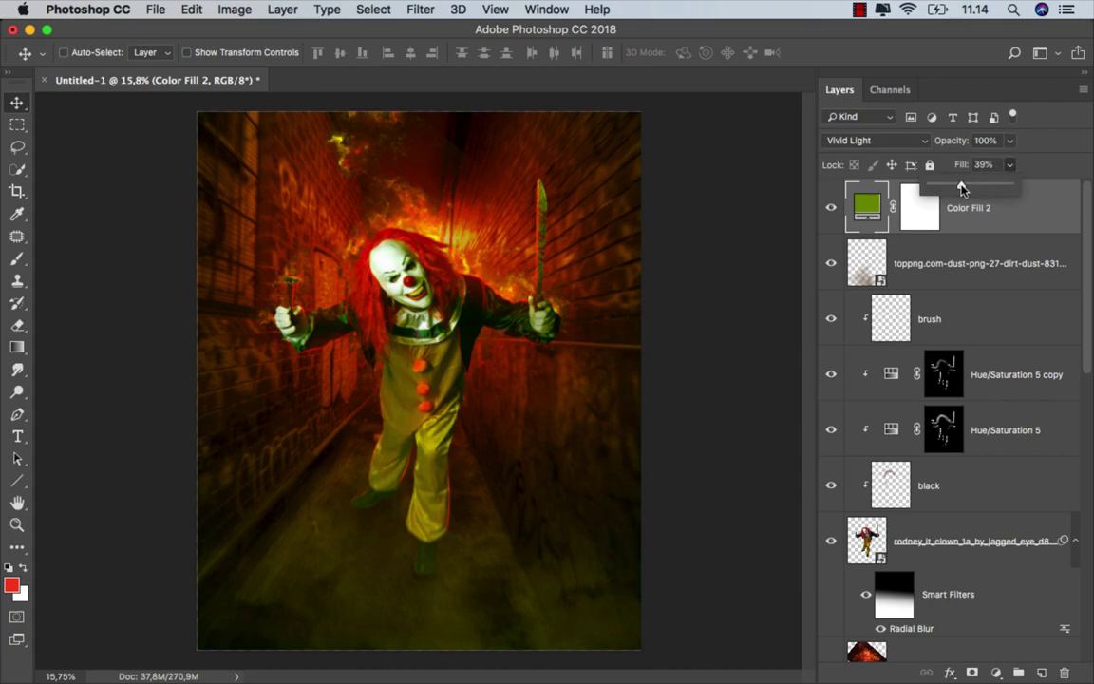
left_click(831, 207)
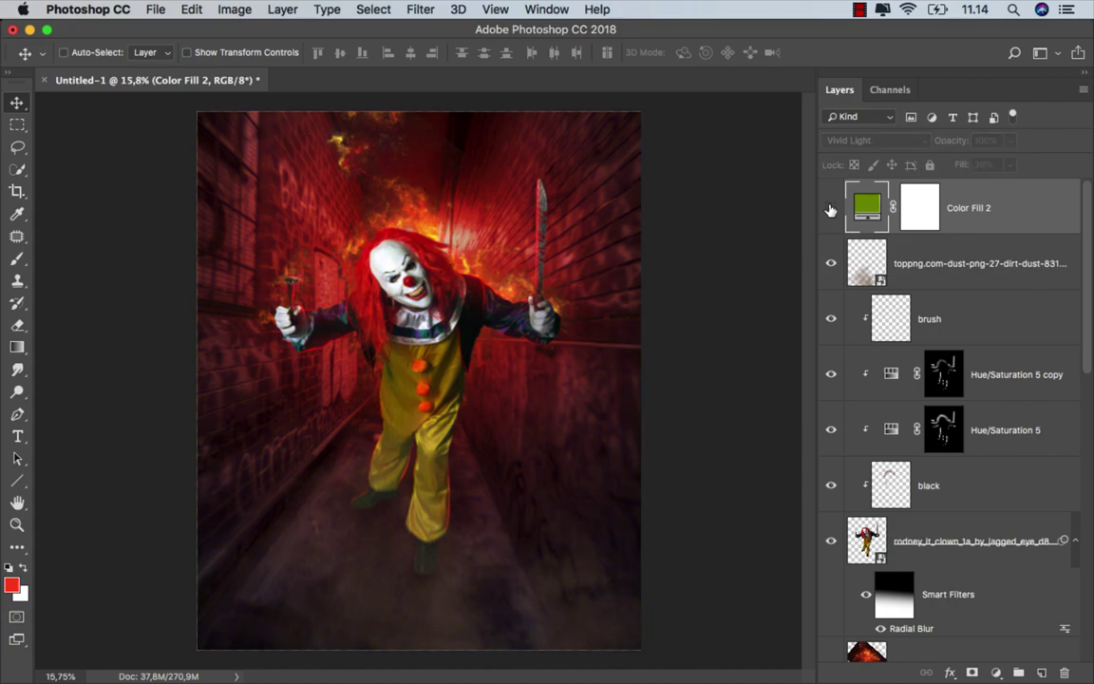
left_click(831, 208)
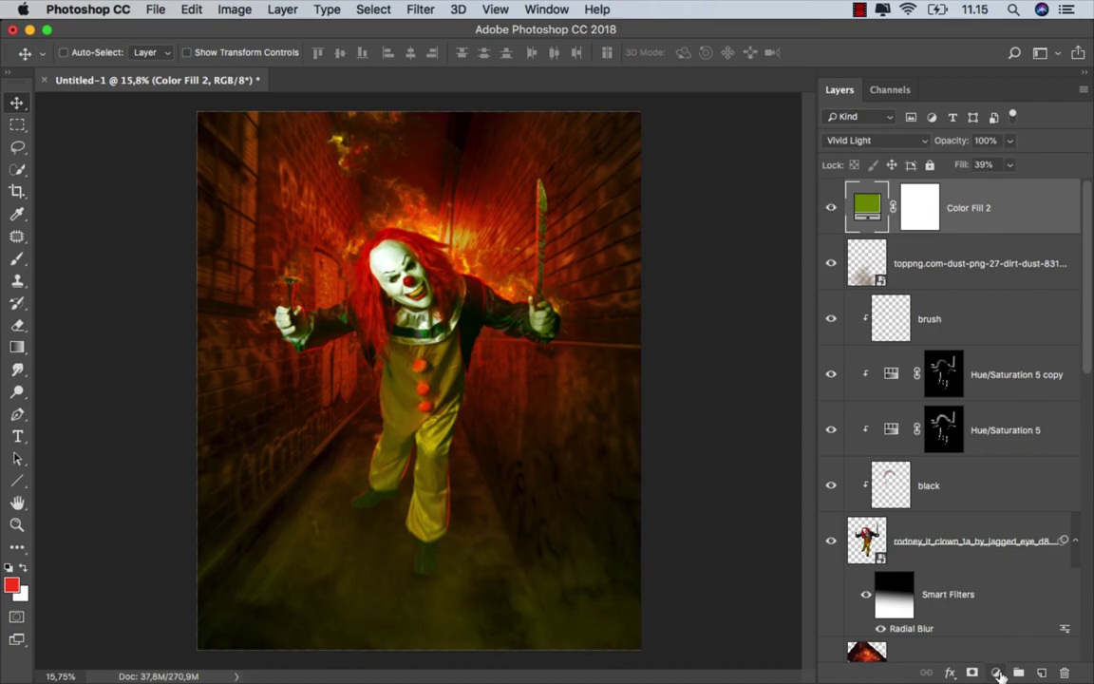
left_click(995, 672)
Add a Curves layer that darkens the midtones and raises the black point.
left_click(1006, 431)
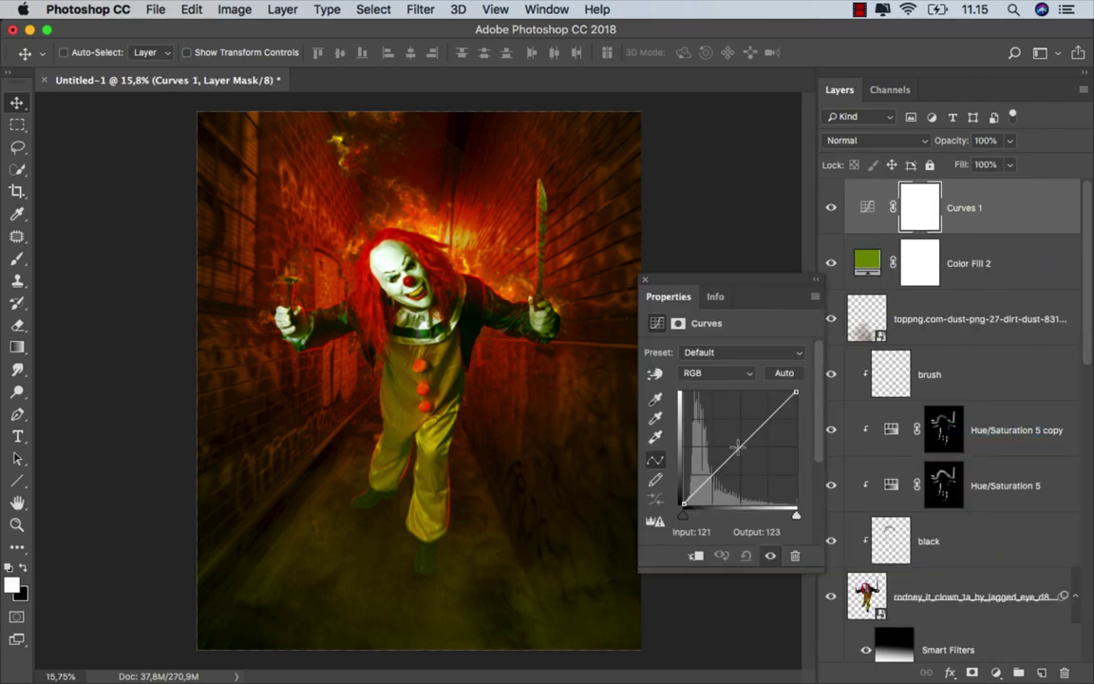
left_click_drag(745, 443, 750, 446)
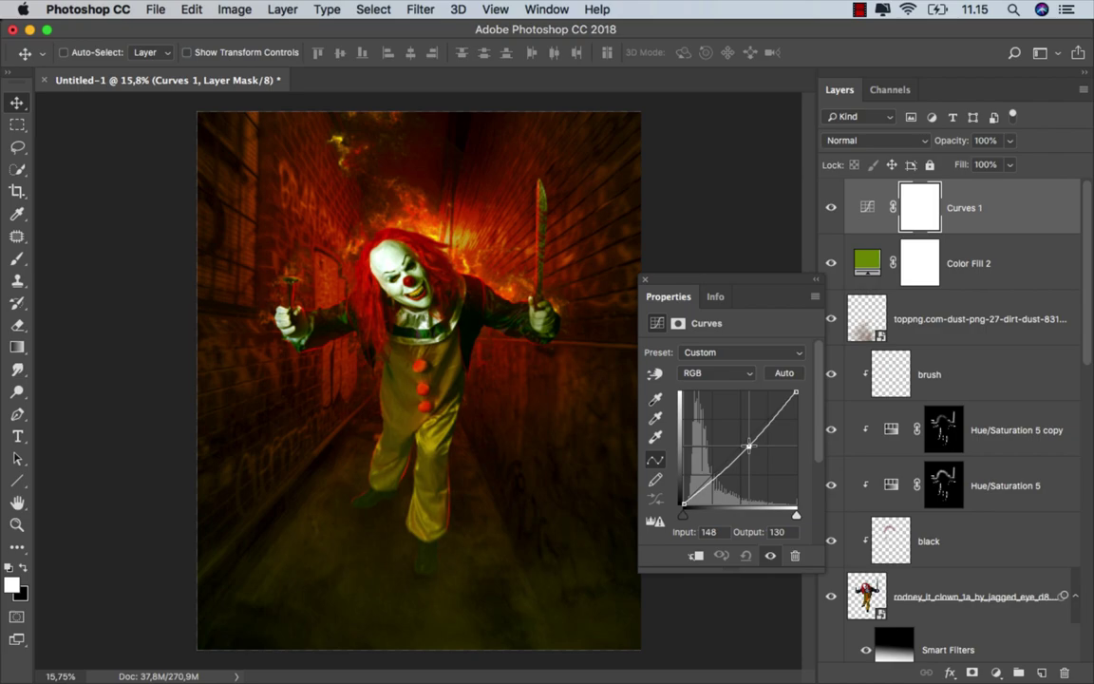
left_click(683, 503)
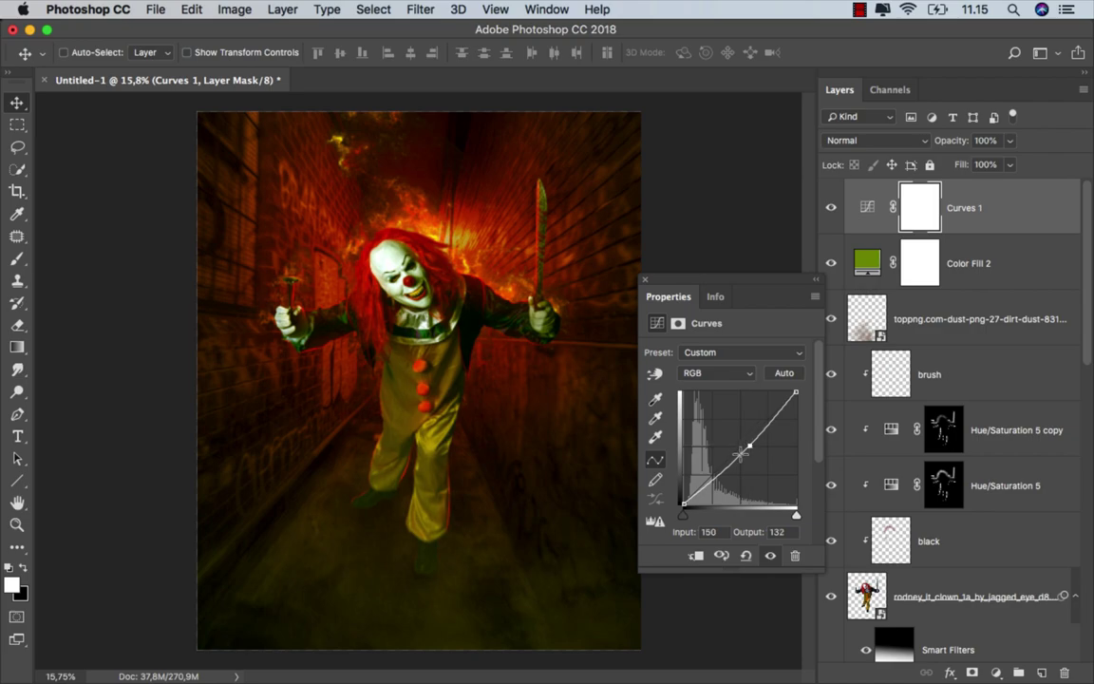
left_click_drag(683, 503, 675, 500)
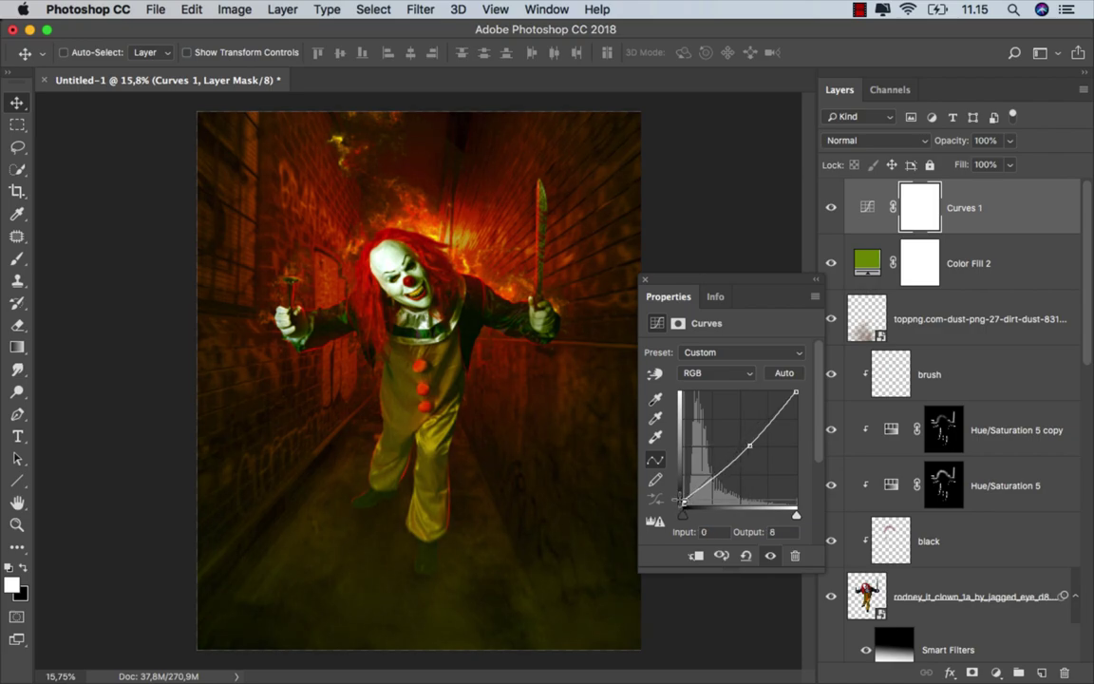
left_click(644, 279)
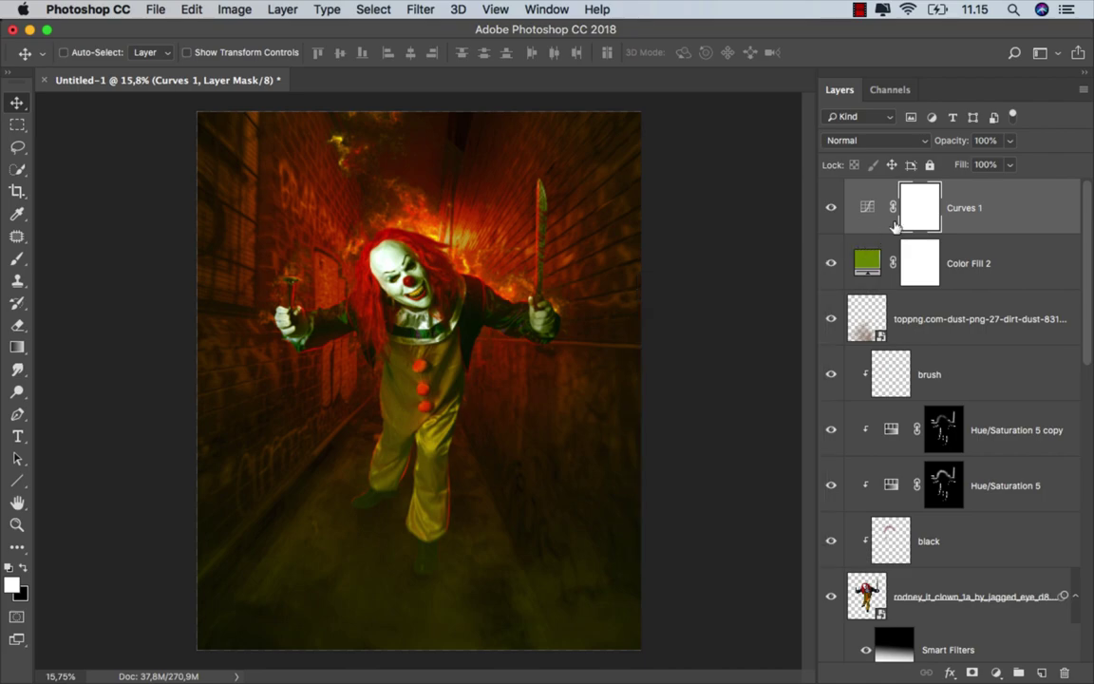
Draw a radial gradient on the Curves mask outward from the clown's chin and compare.
left_click(17, 348)
left_click(23, 570)
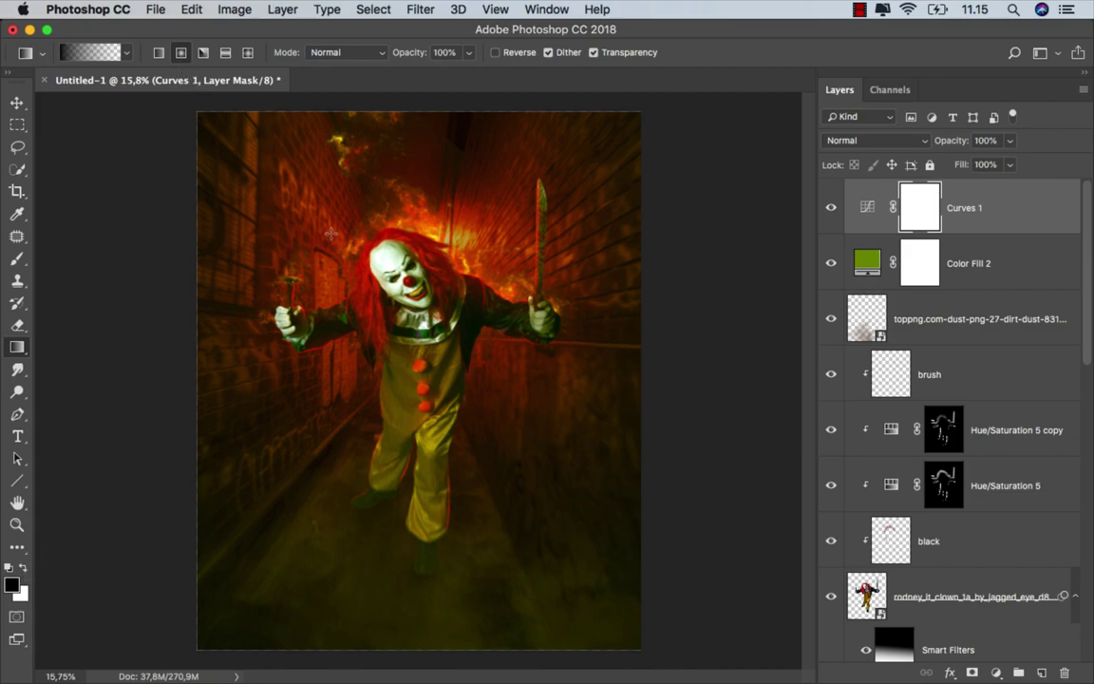
left_click_drag(403, 306, 638, 646)
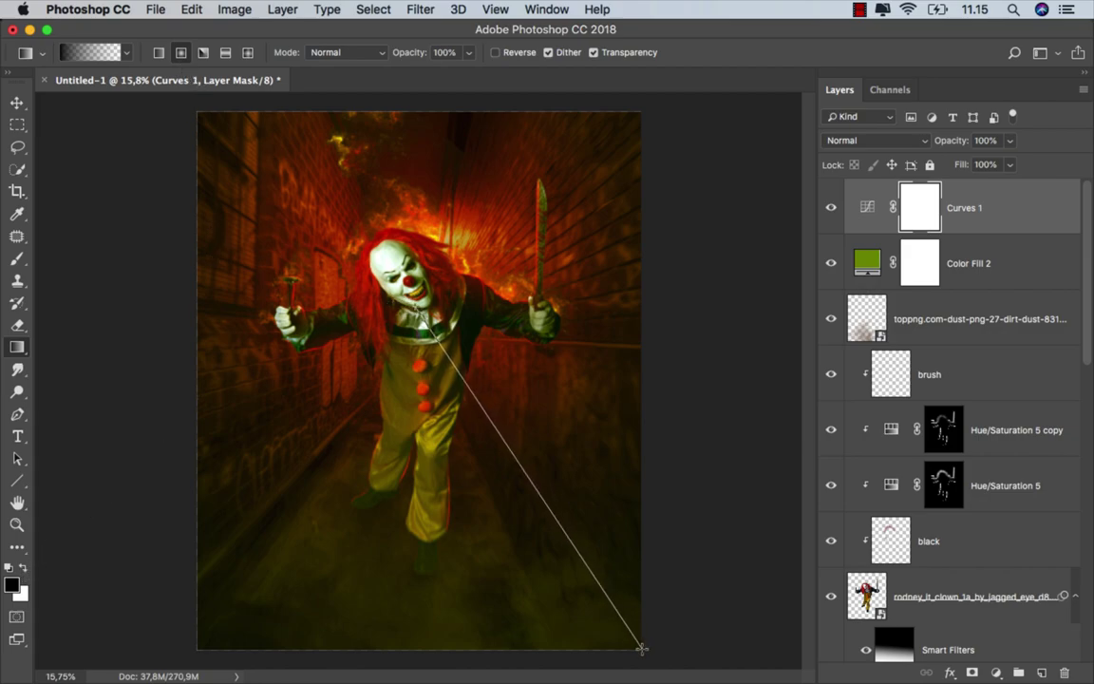
scroll(418, 330, "up", 1)
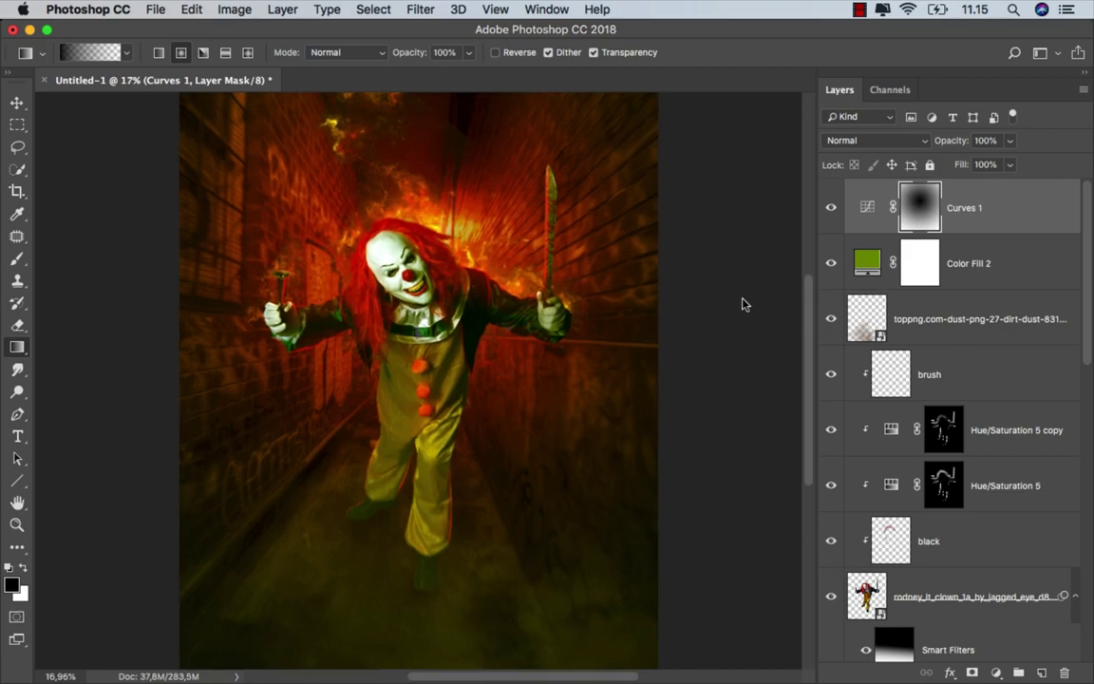
left_click(832, 207)
left_click(867, 207)
Add a Brightness/Contrast adjustment layer with brightness 10.
key("v")
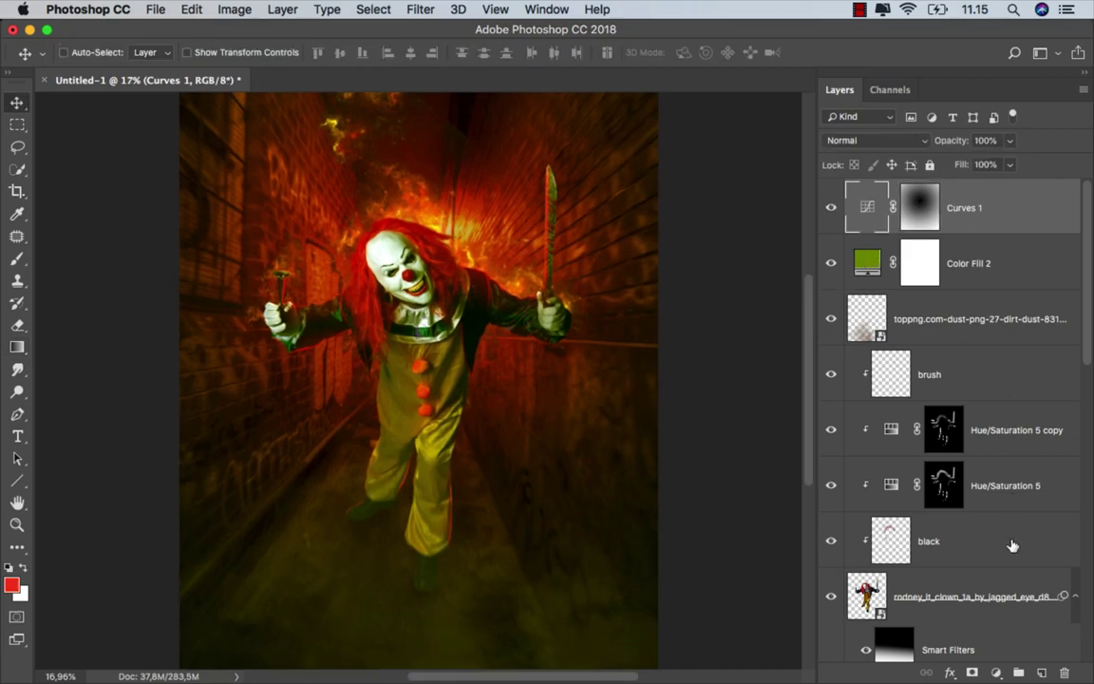
left_click(995, 672)
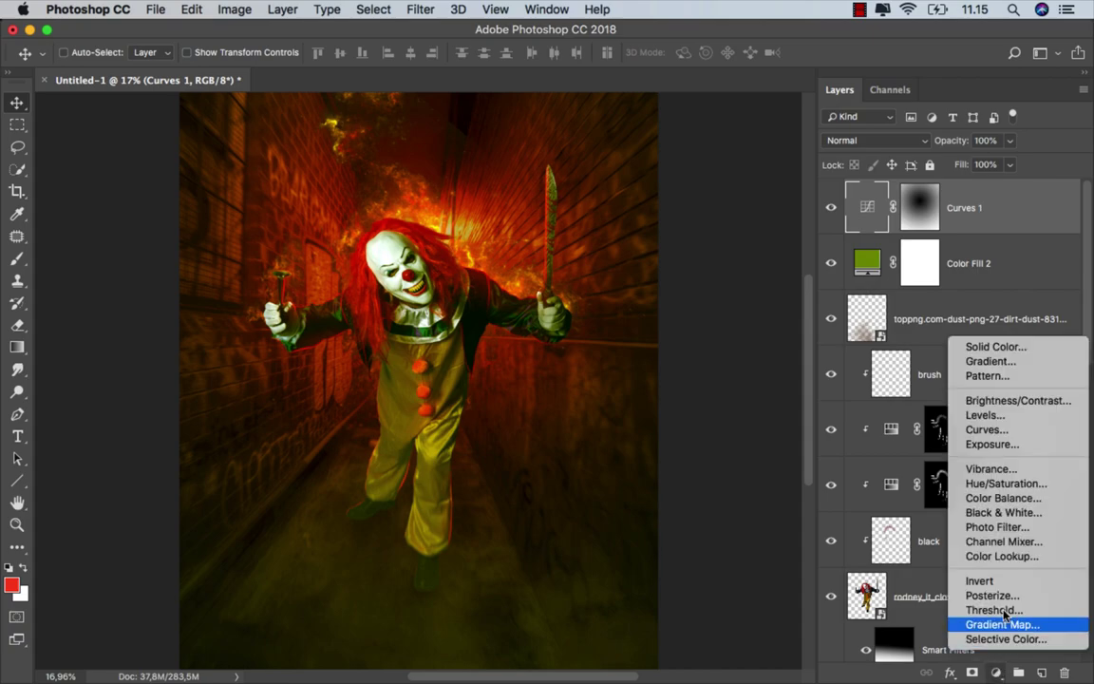
left_click(1015, 401)
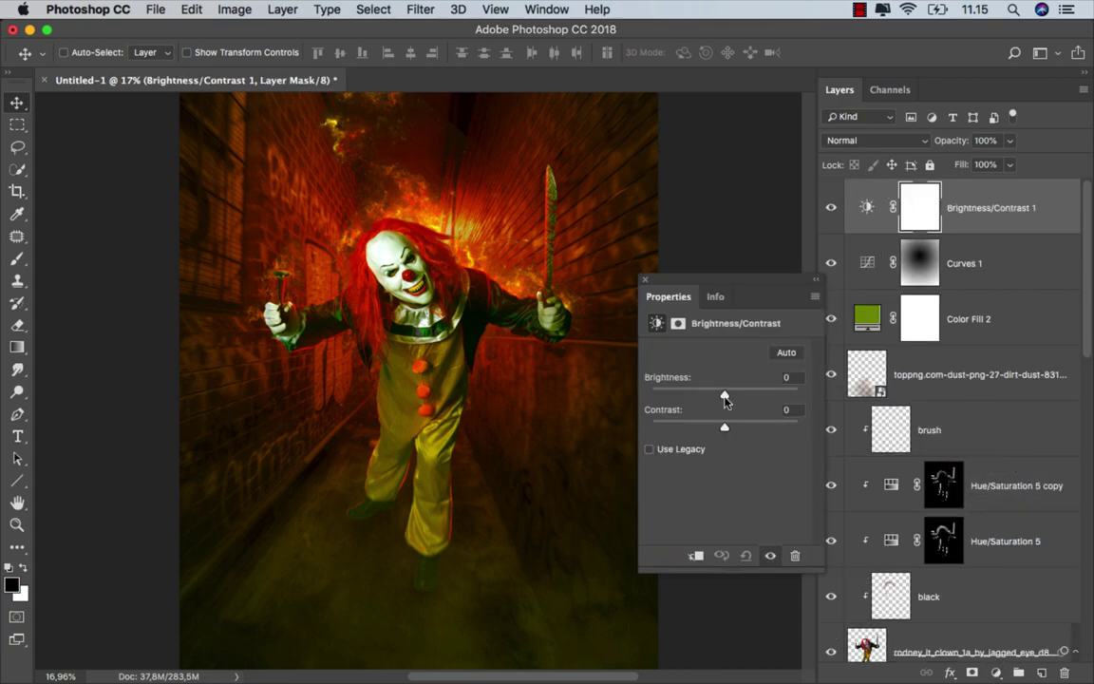
left_click_drag(730, 397, 731, 397)
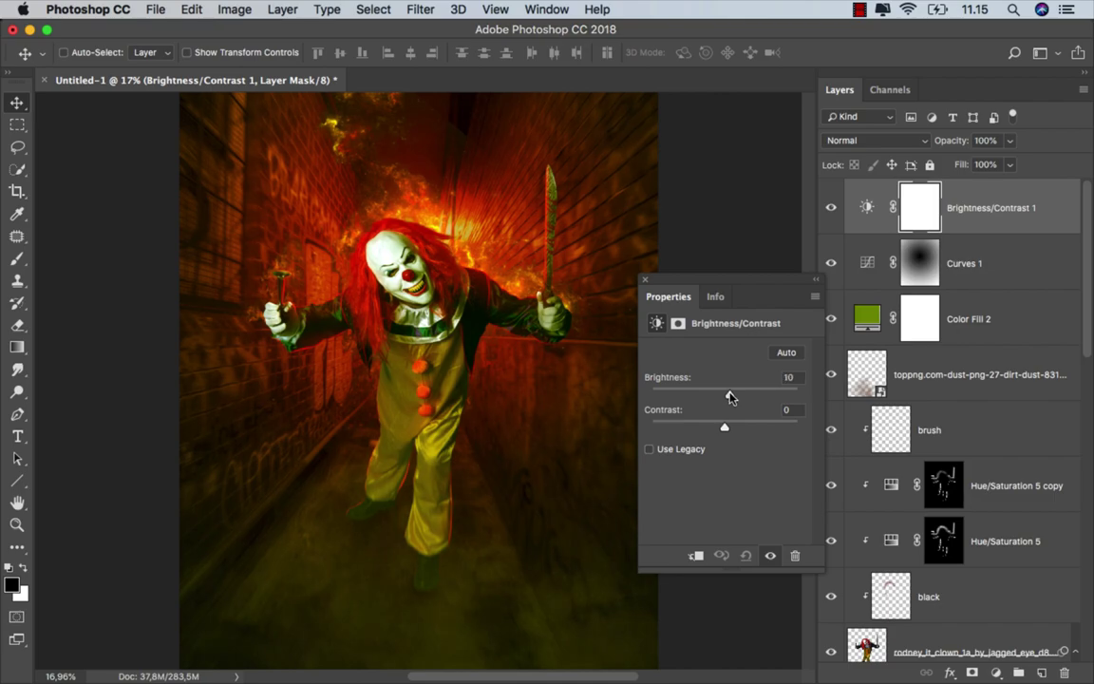
left_click(645, 279)
Invert its mask and reveal the brightening with a white radial gradient around the clown's face.
key("ctrl+i")
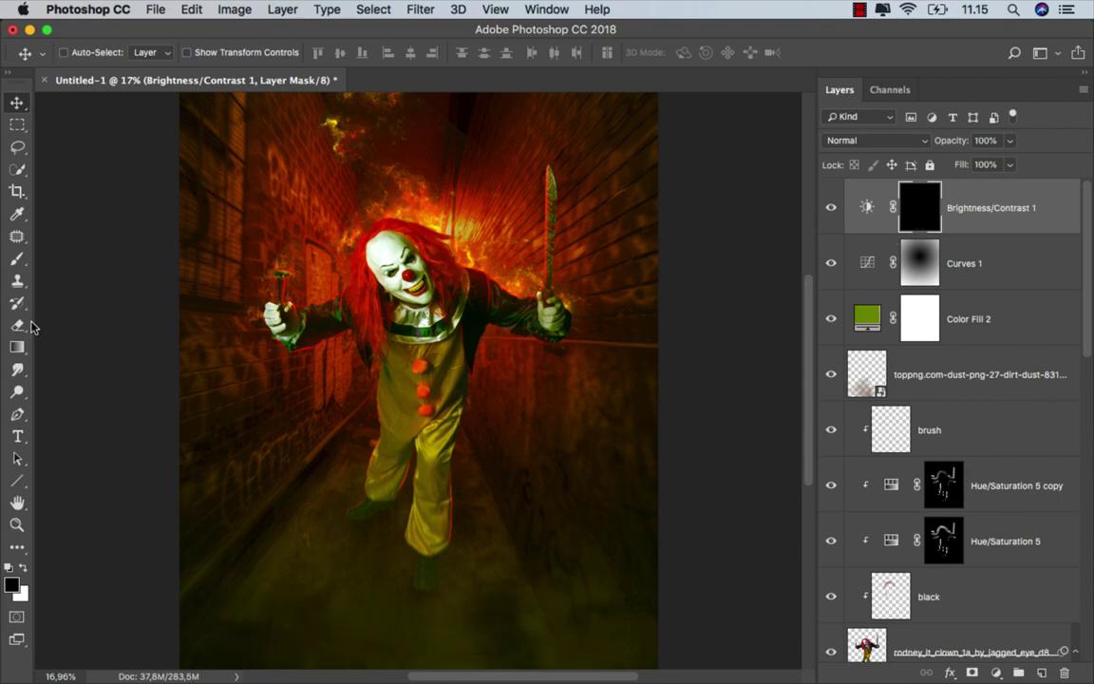
left_click(17, 346)
key("x")
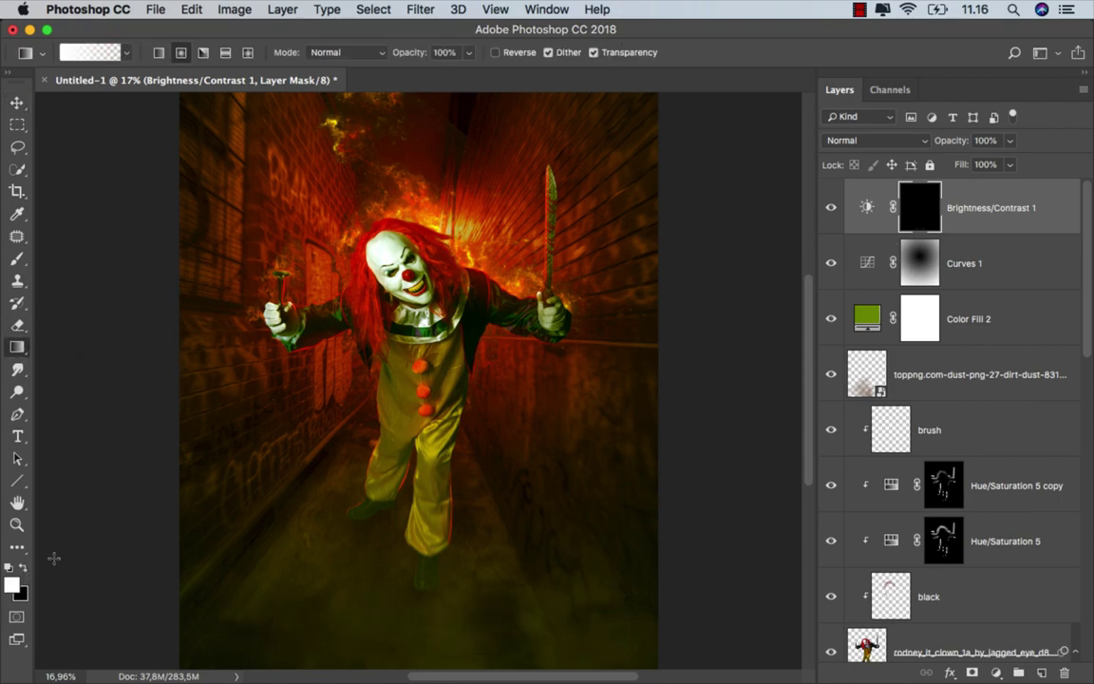
left_click_drag(390, 275, 653, 663)
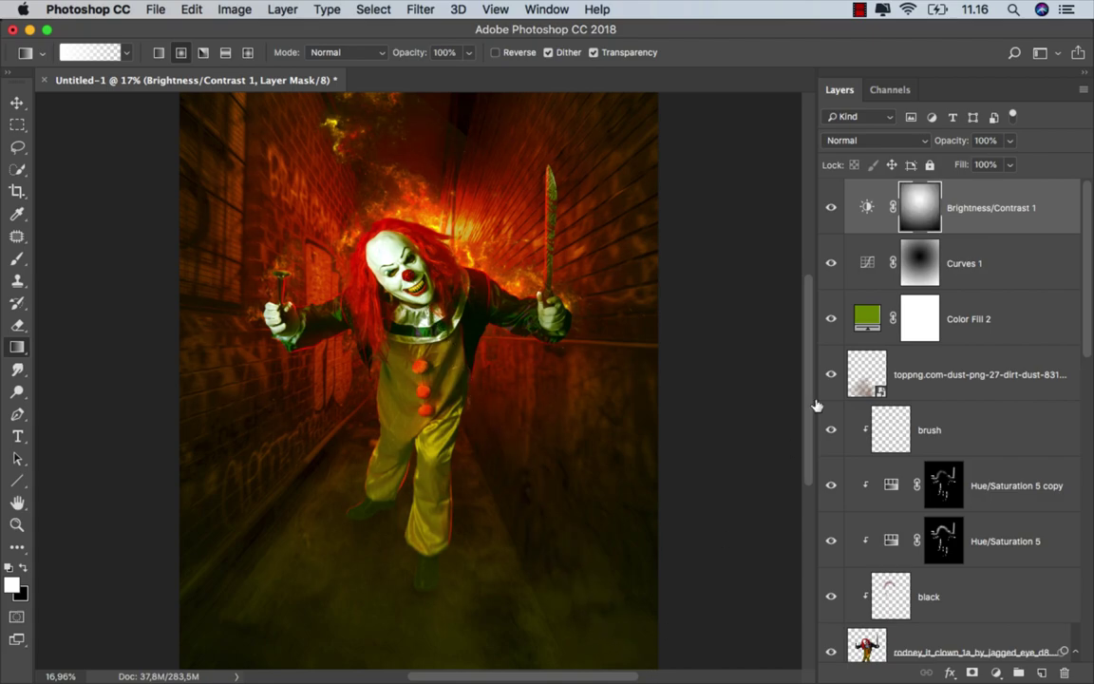
left_click(831, 207)
left_click(870, 182)
Save a copy of the composite as a JPEG named ok.
left_click(155, 10)
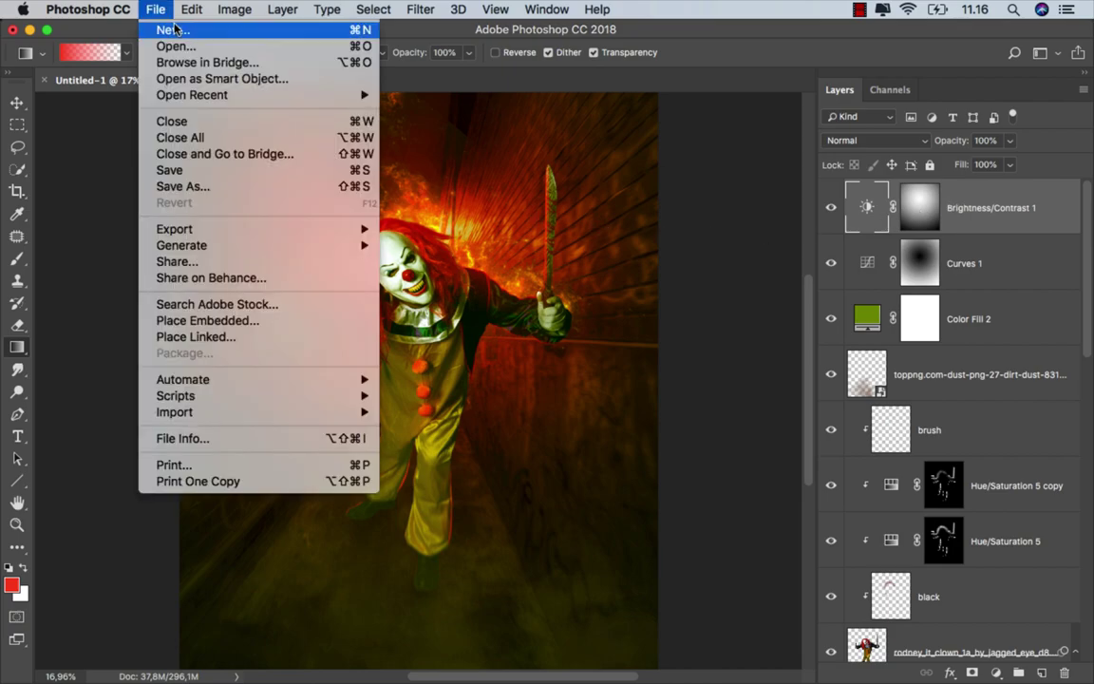
left_click(217, 187)
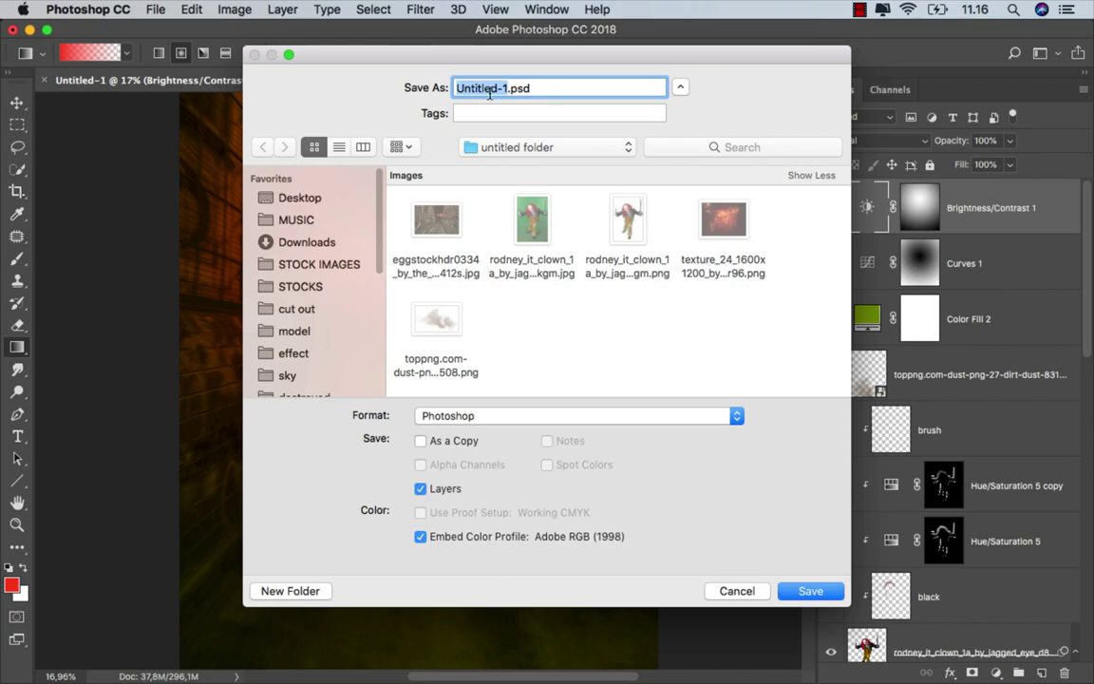
type("ok")
left_click(432, 415)
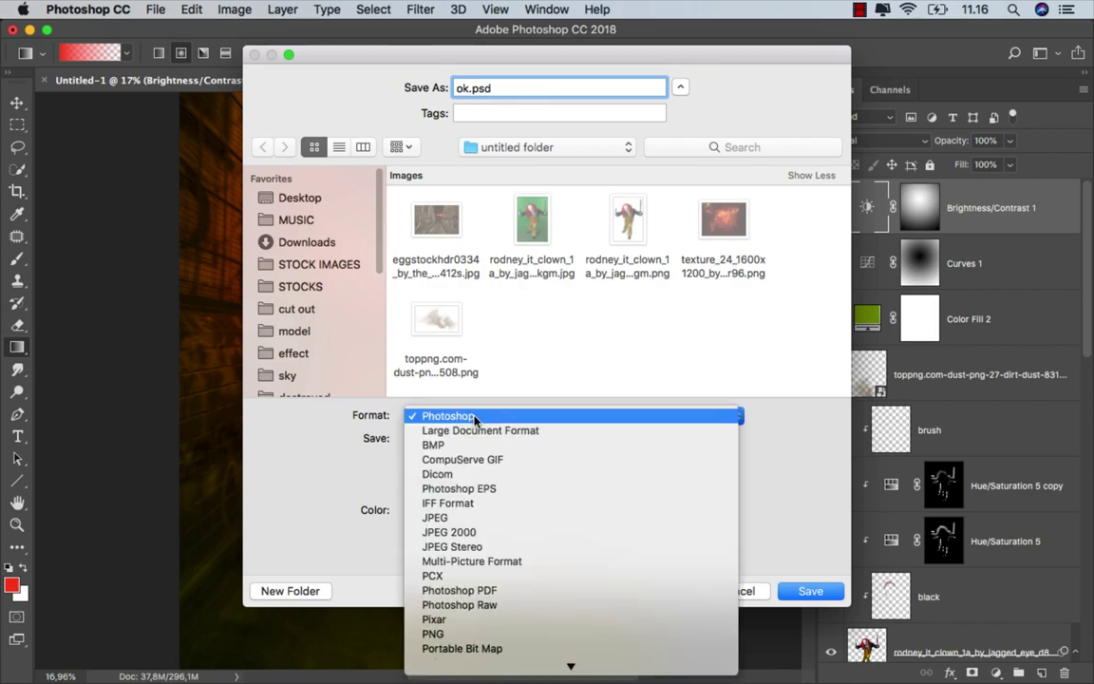
left_click(494, 518)
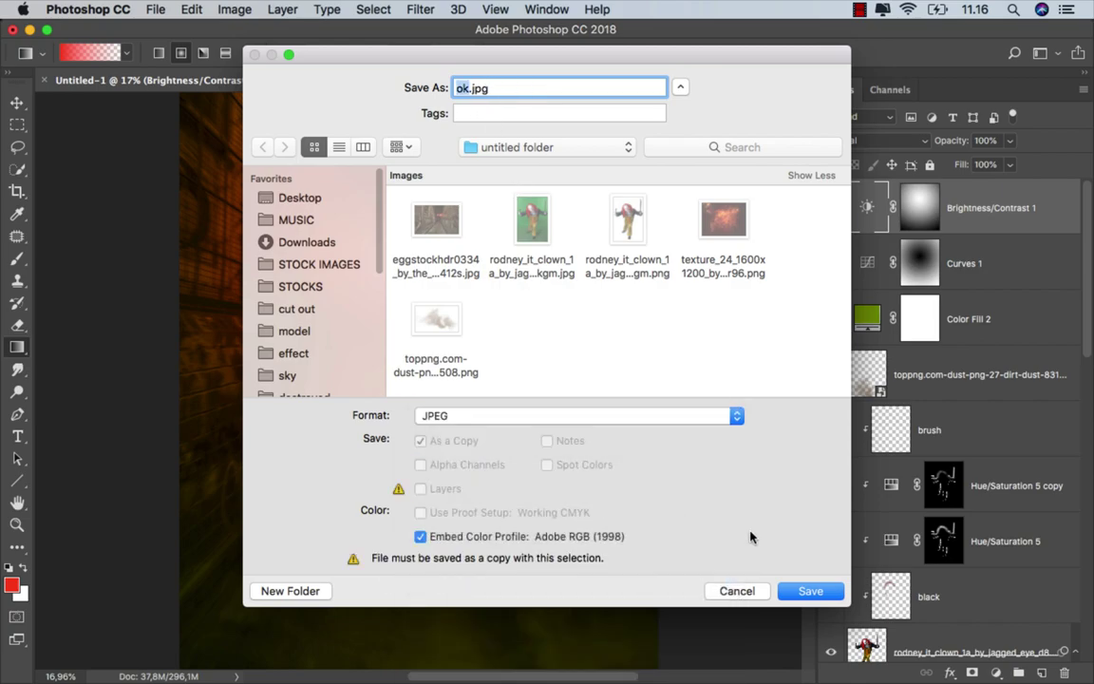
left_click(815, 591)
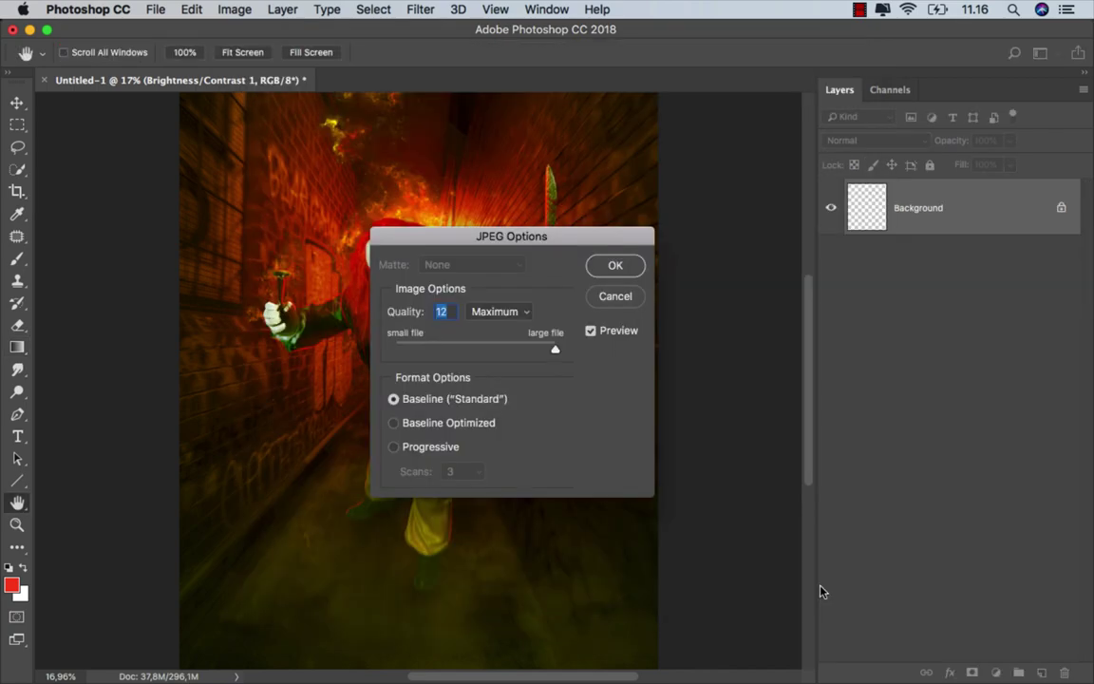
Accept Maximum quality 12 JPEG options, then Quick Look ok.jpg in the untitled Finder folder.
left_click(615, 266)
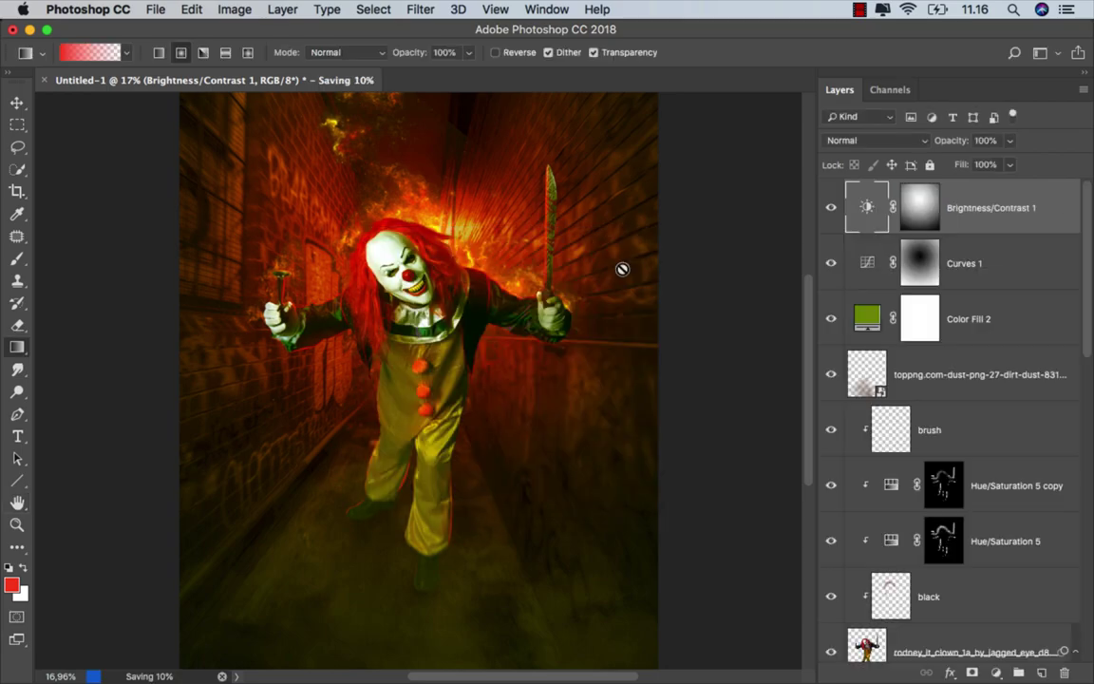
left_click(389, 644)
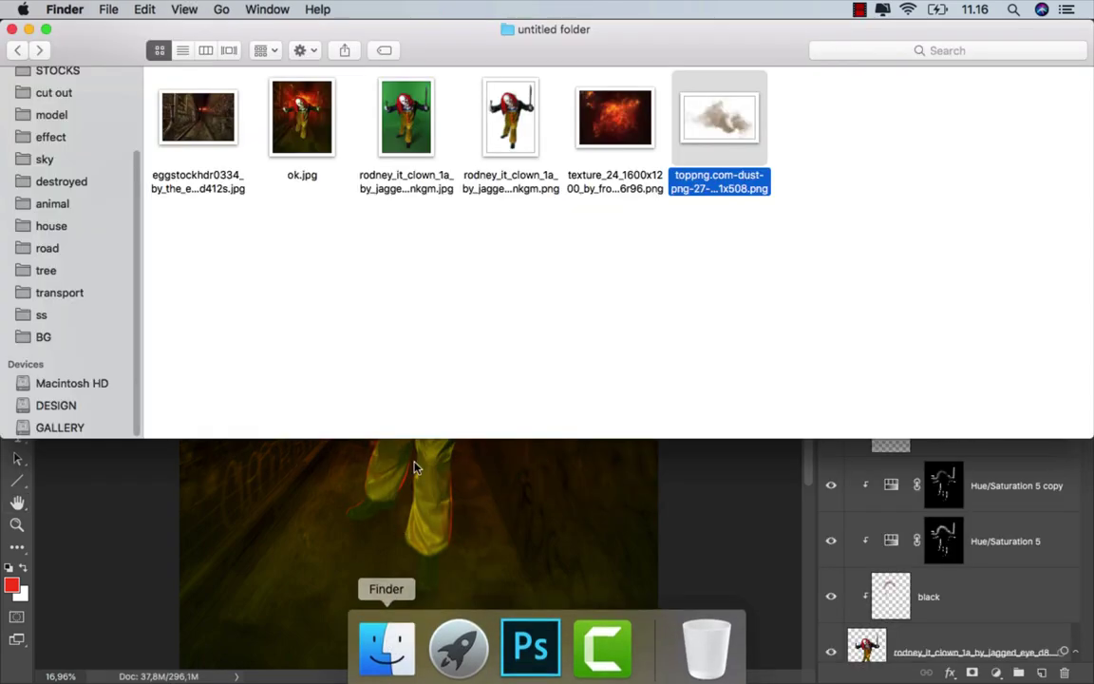
left_click(316, 130)
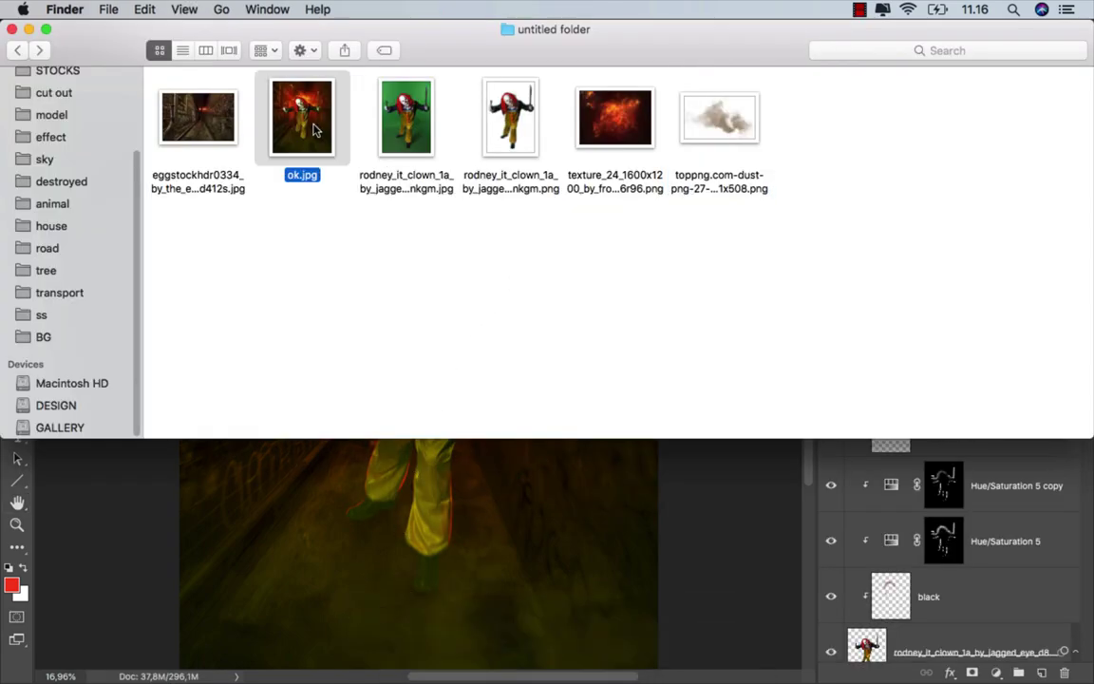
key("space")
left_click_drag(500, 75, 535, 38)
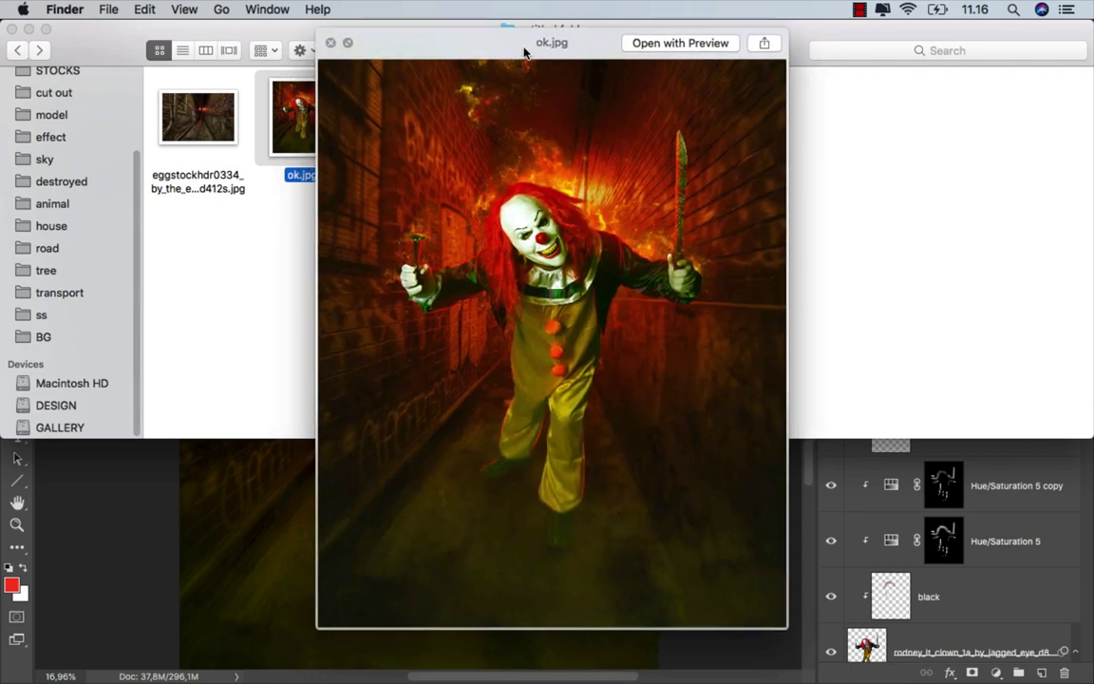